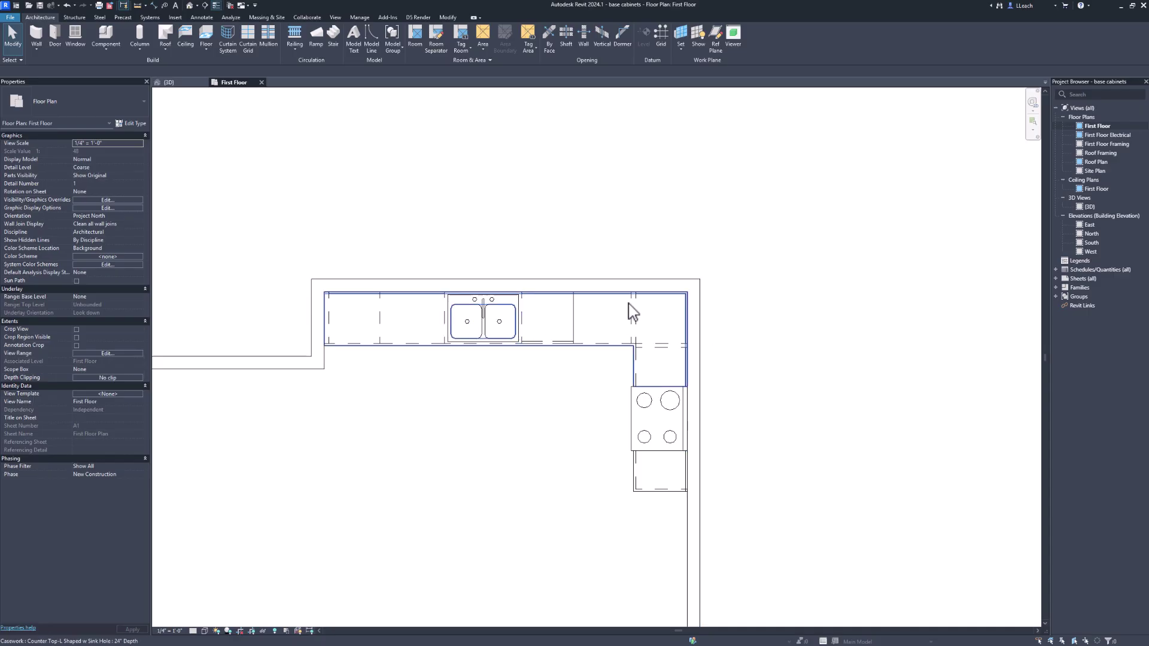
scroll(328, 346, up, 4)
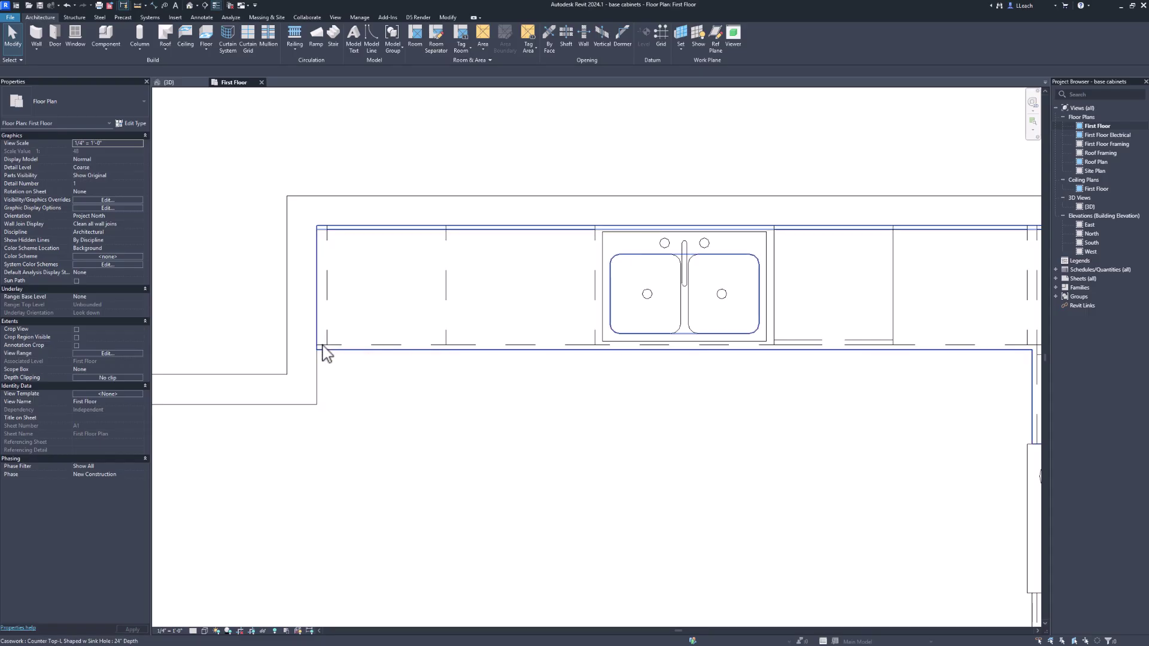
scroll(371, 332, down, 4)
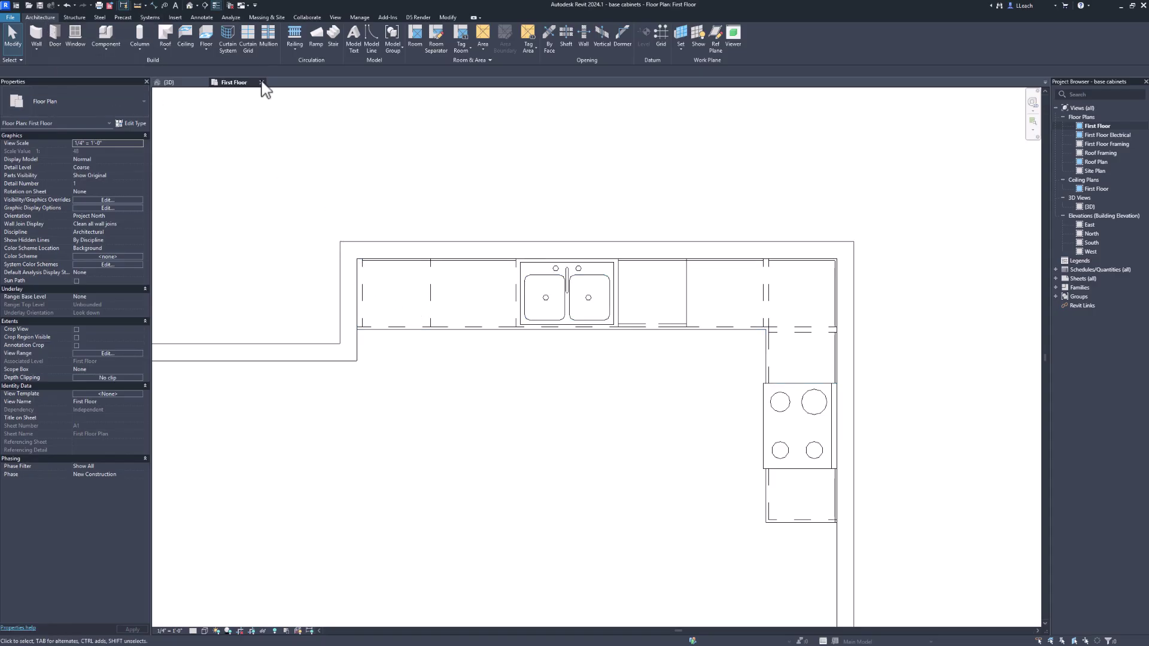
Load the Upper Cabinet-Filler-Wall family from the Casework category of the Autodesk family library, clearing the existing search for all categories
click(175, 18)
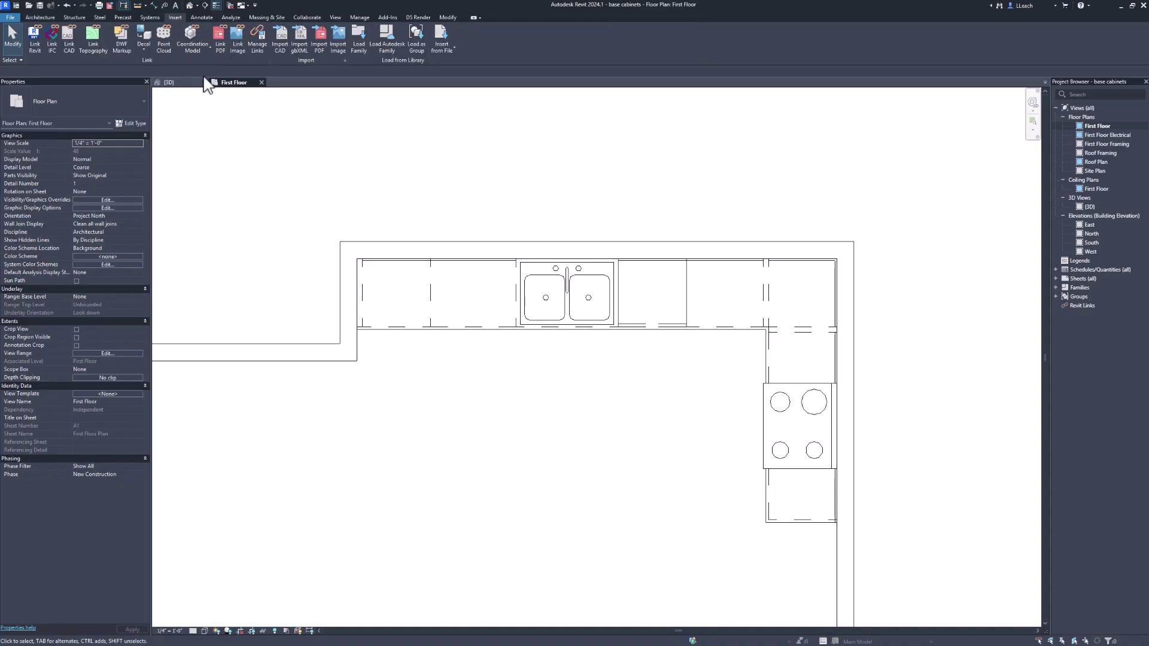
click(389, 46)
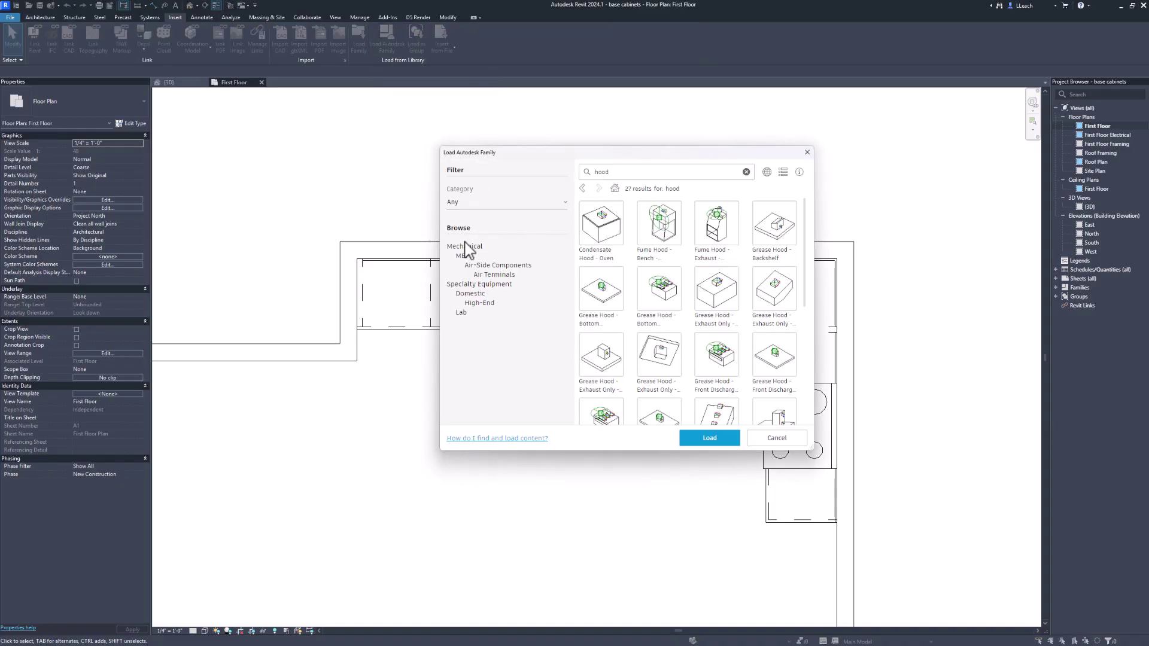
click(456, 203)
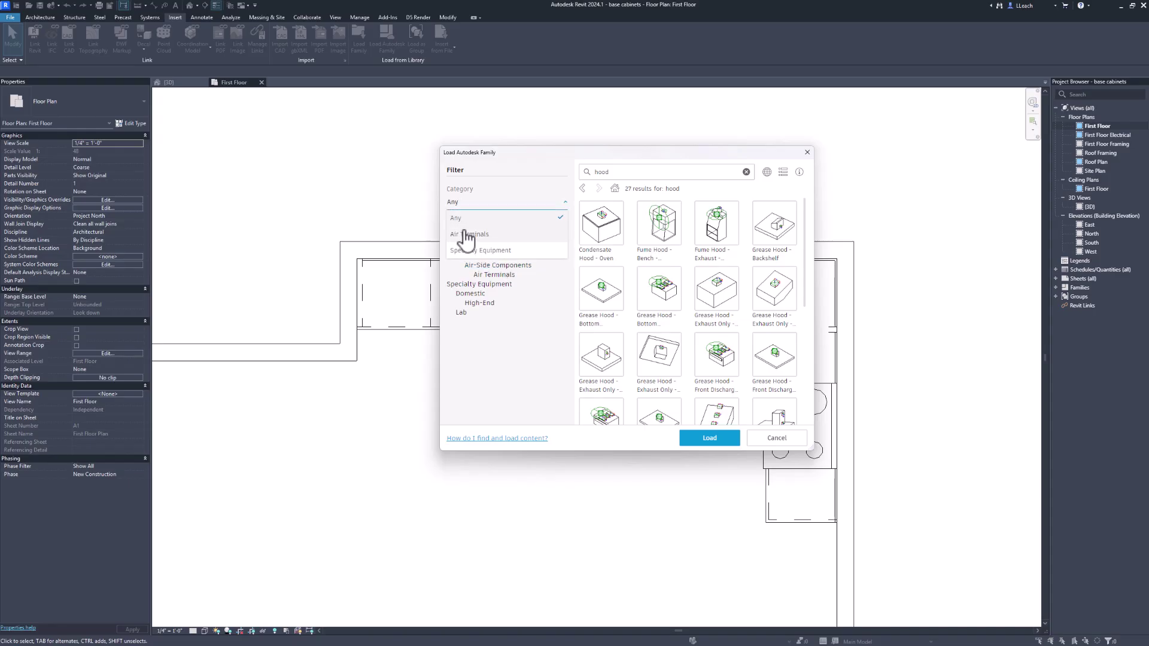
click(459, 218)
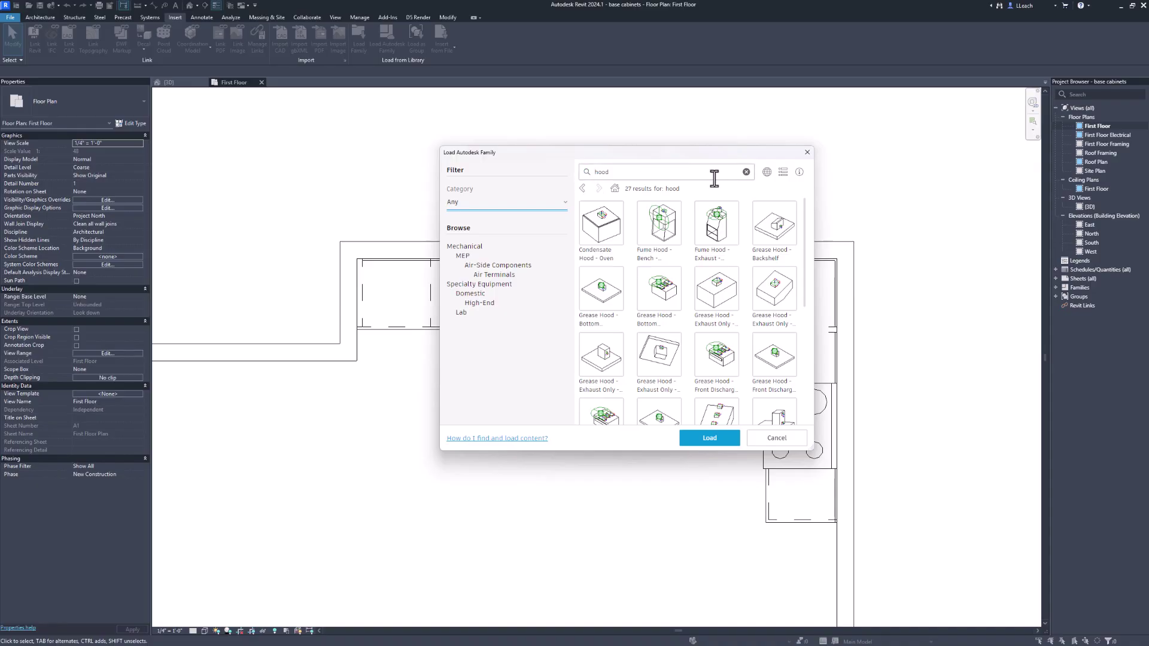
click(746, 172)
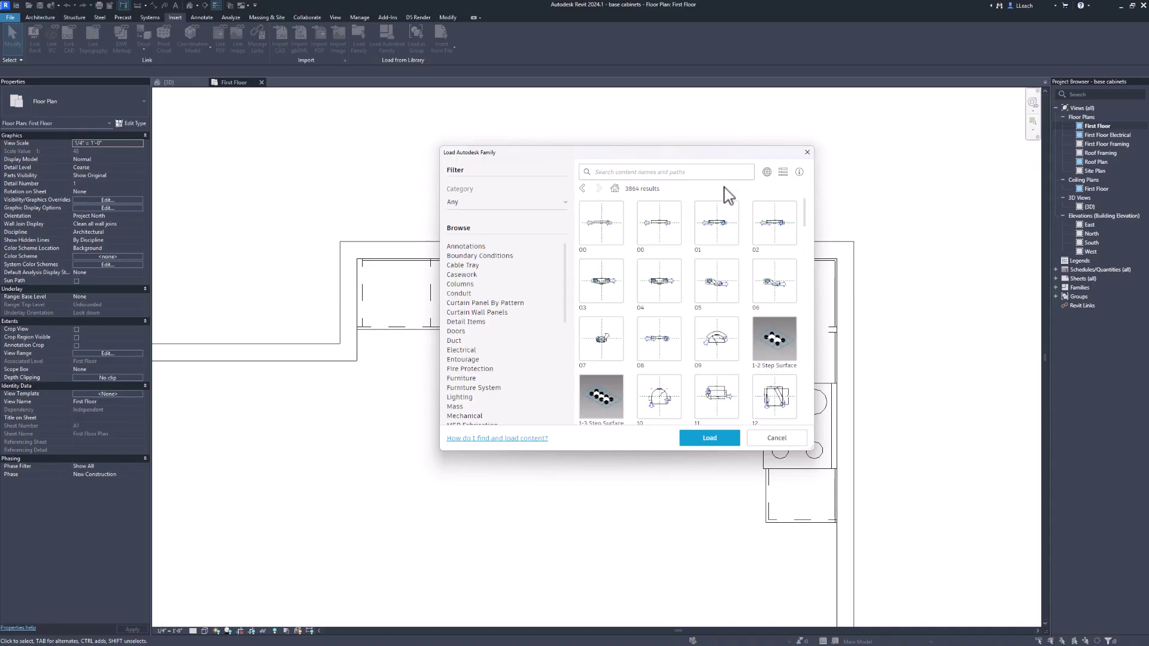
click(463, 275)
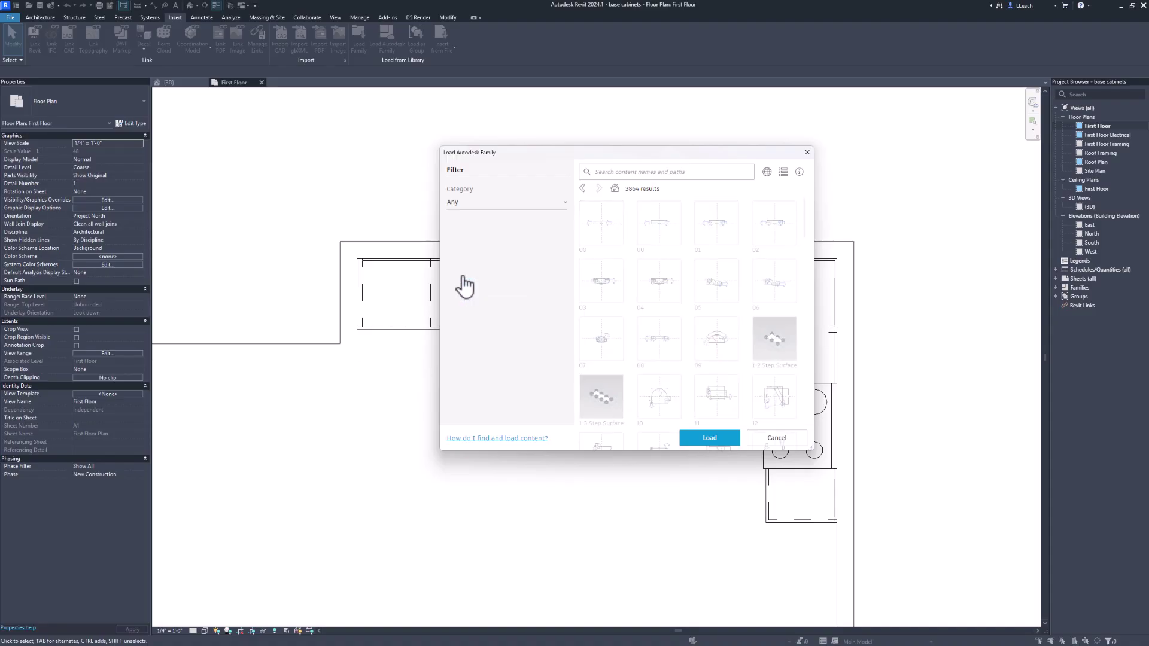
drag(804, 223, 812, 381)
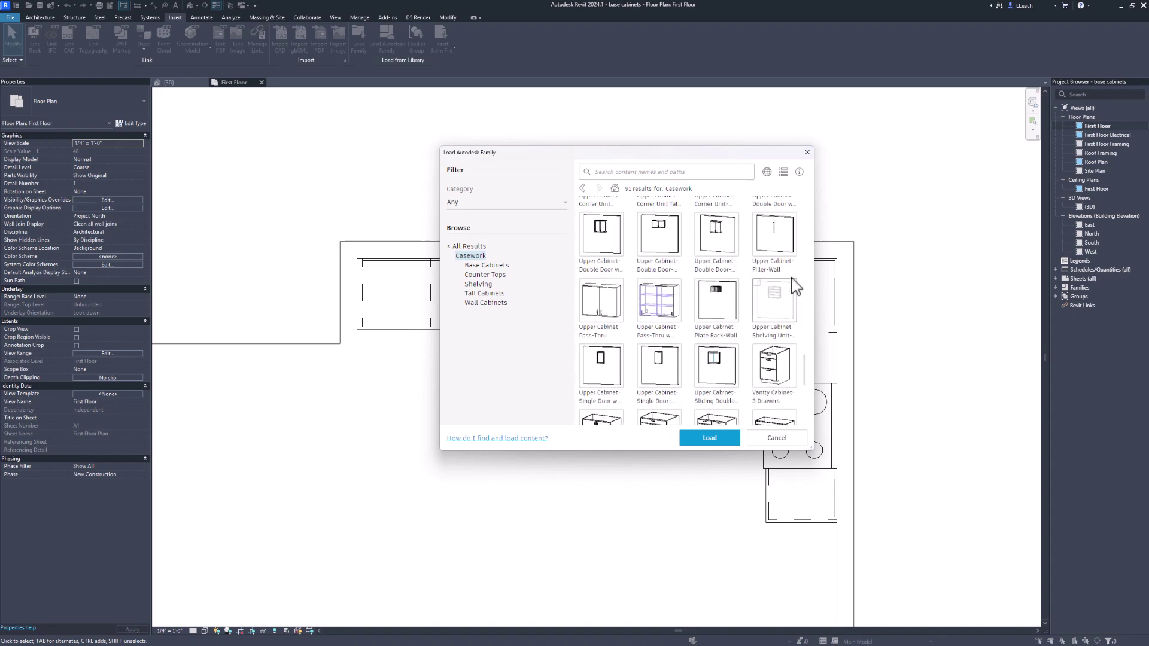
click(779, 241)
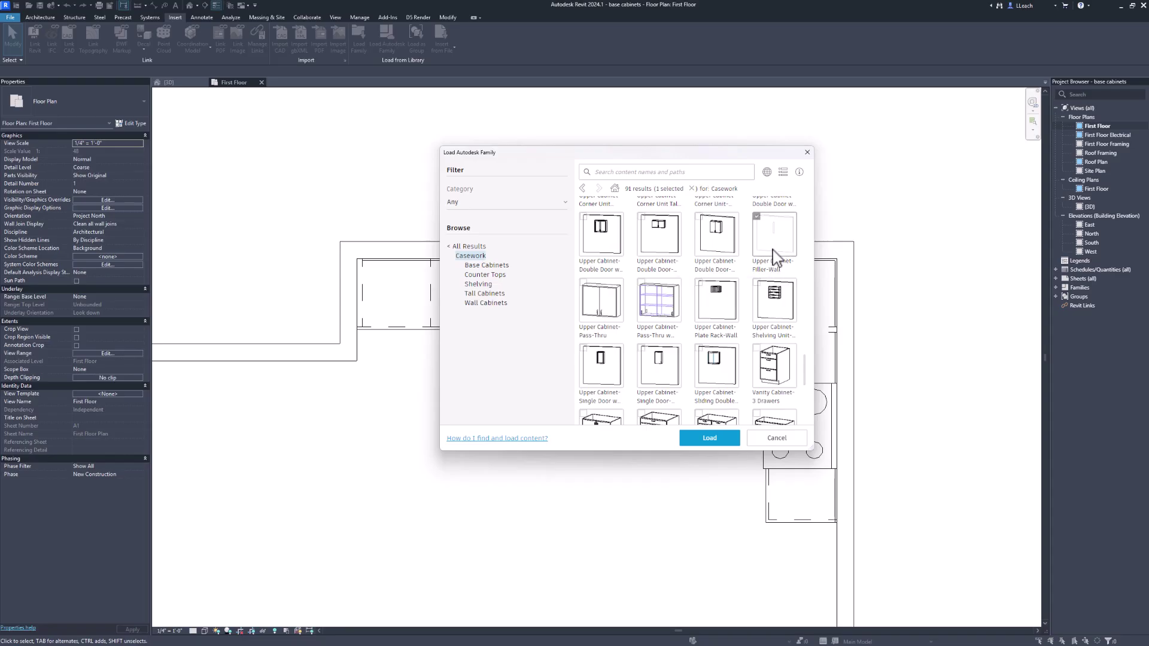
click(722, 439)
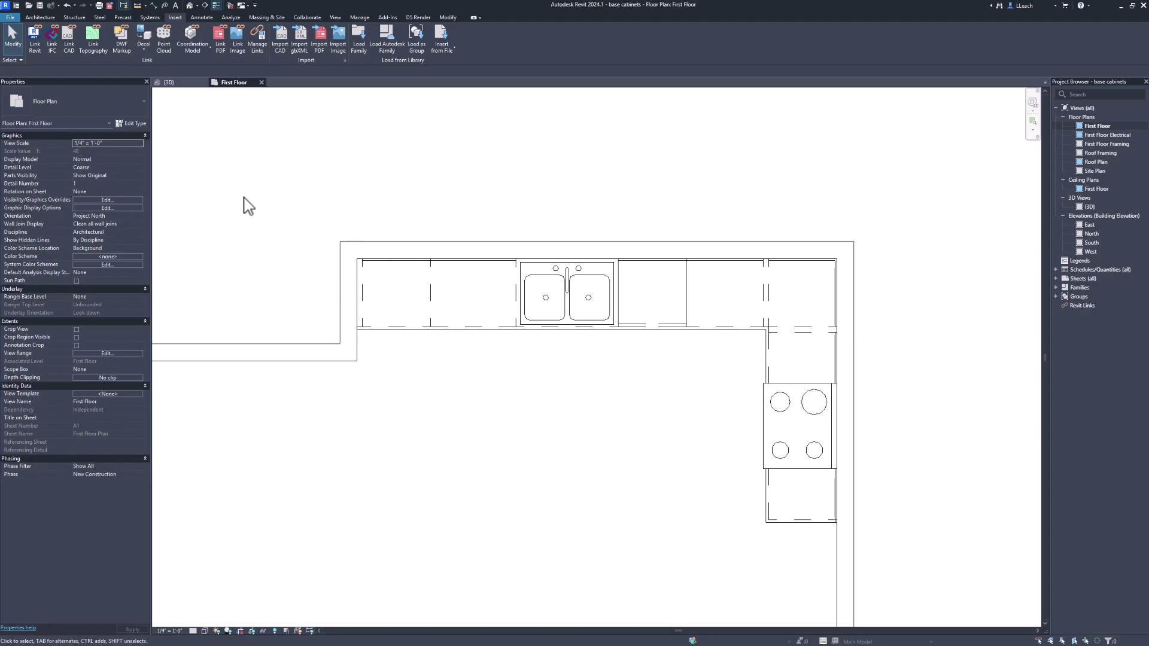
Place an Upper Cabinet-Filler-Wall component on the wall behind the sink counter, near the inside corner at the counter's far end
click(42, 15)
click(105, 48)
click(110, 59)
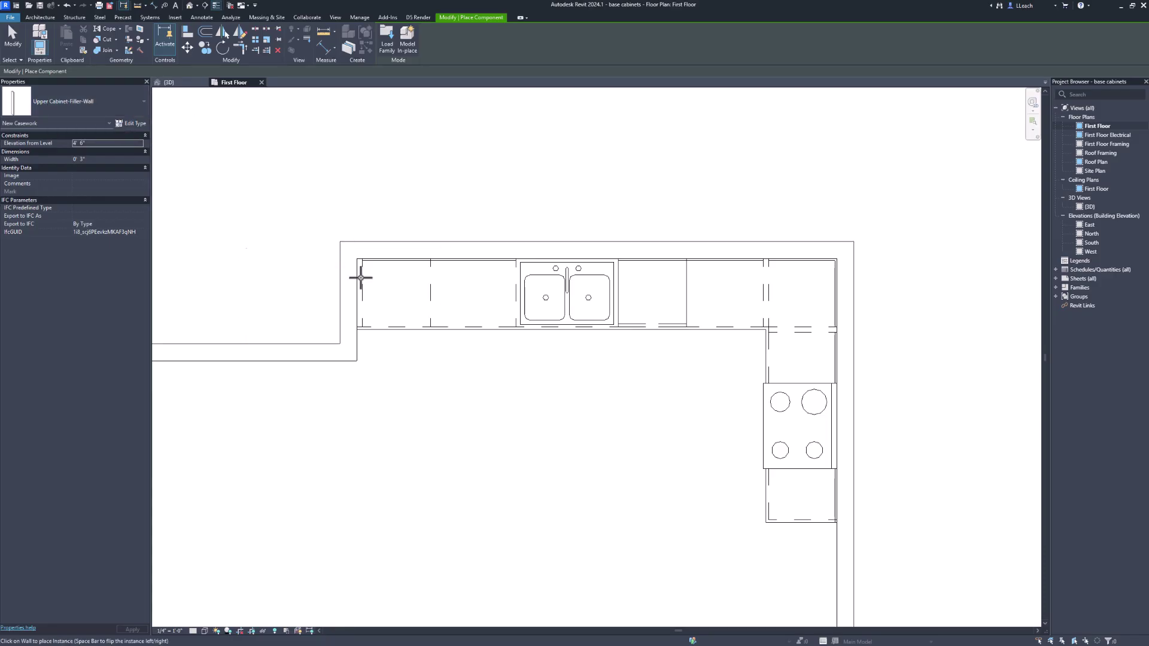
scroll(362, 278, up, 3)
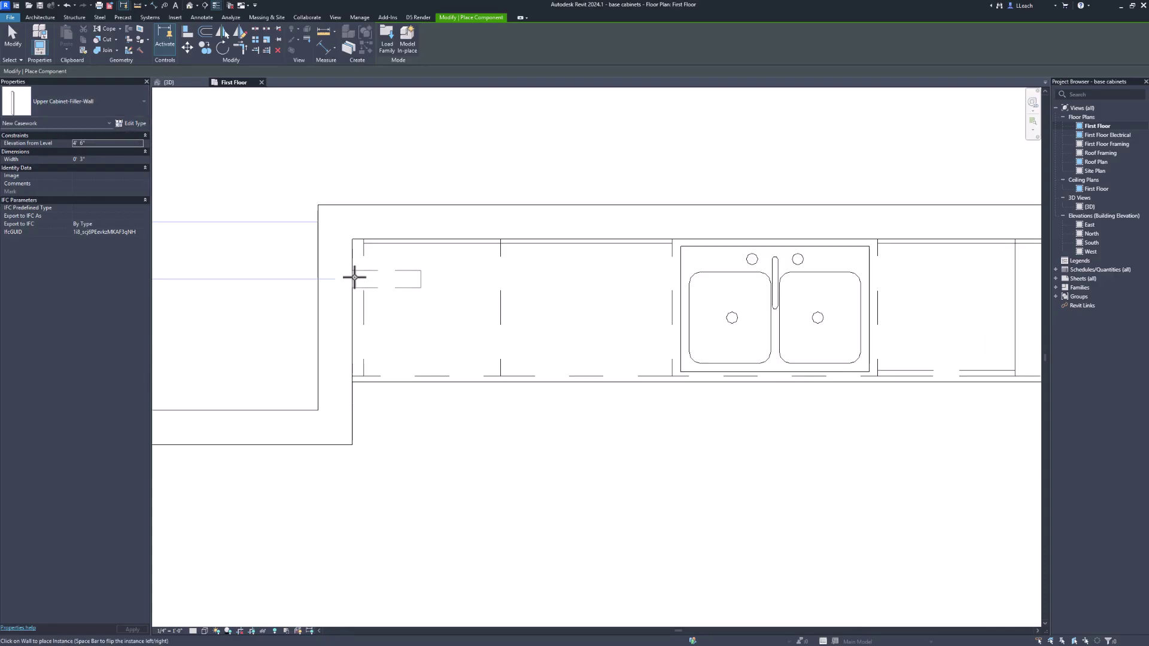
scroll(351, 278, up, 1)
scroll(328, 233, up, 2)
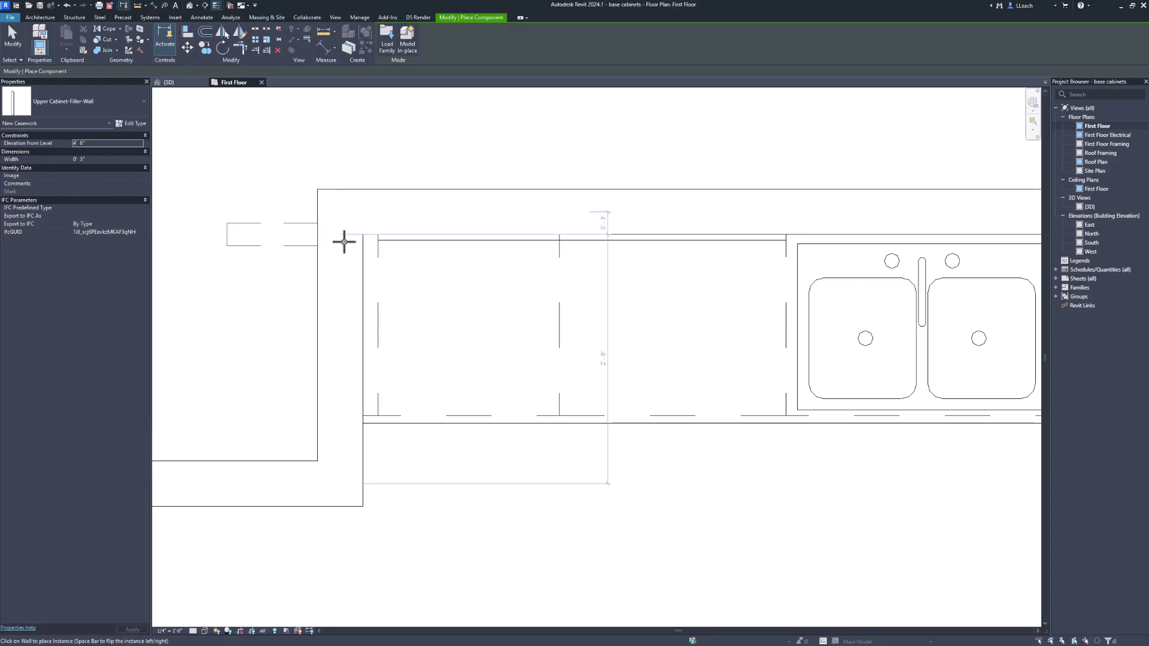
scroll(376, 301, up, 1)
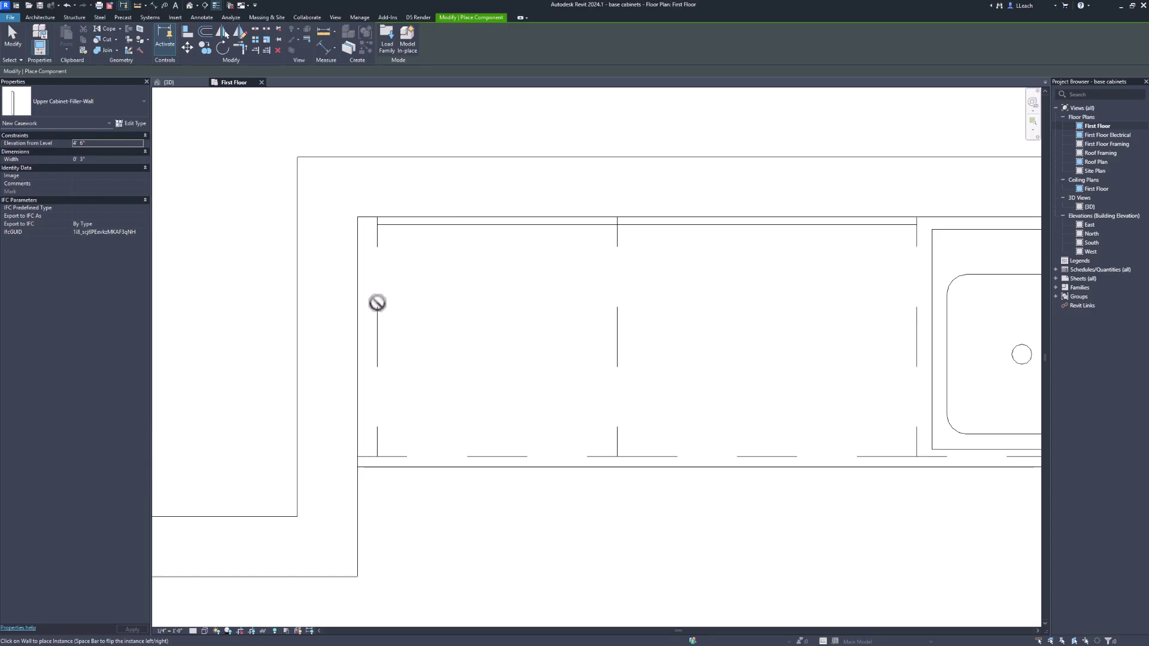
scroll(363, 223, up, 1)
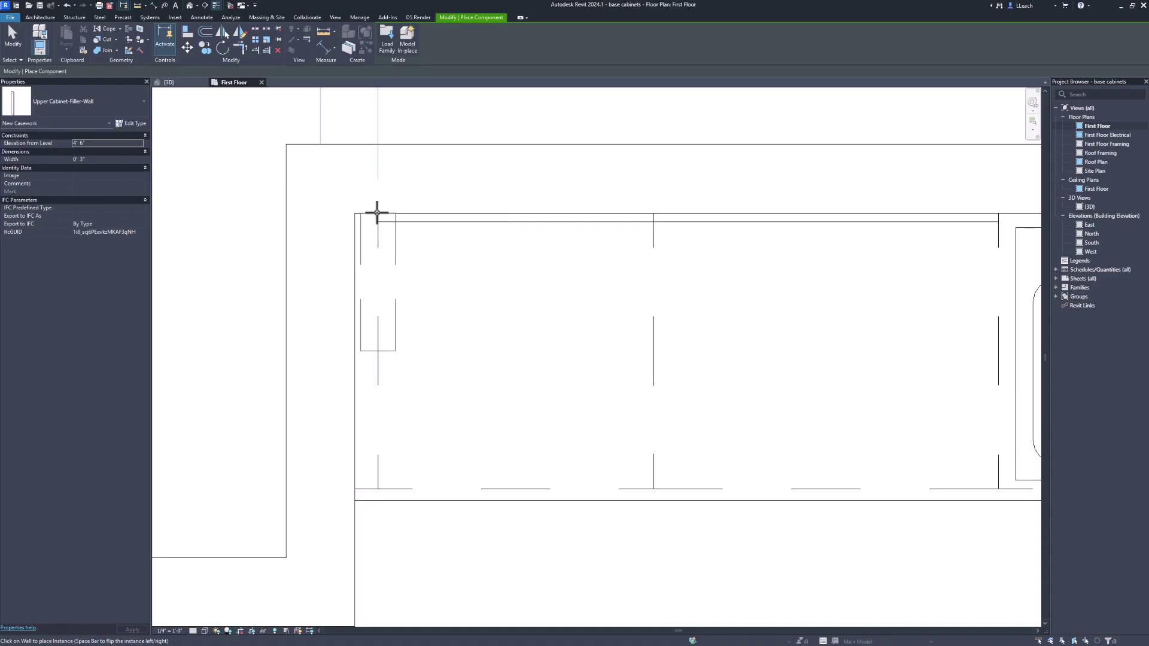
click(378, 209)
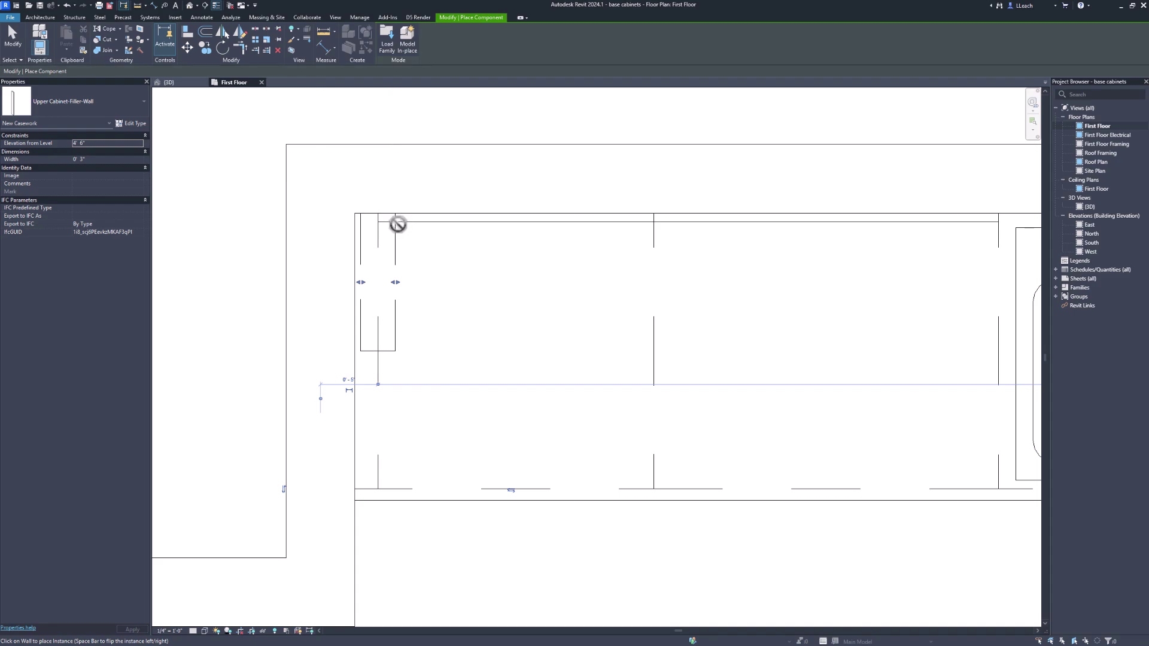
key(Escape)
key(Escape)
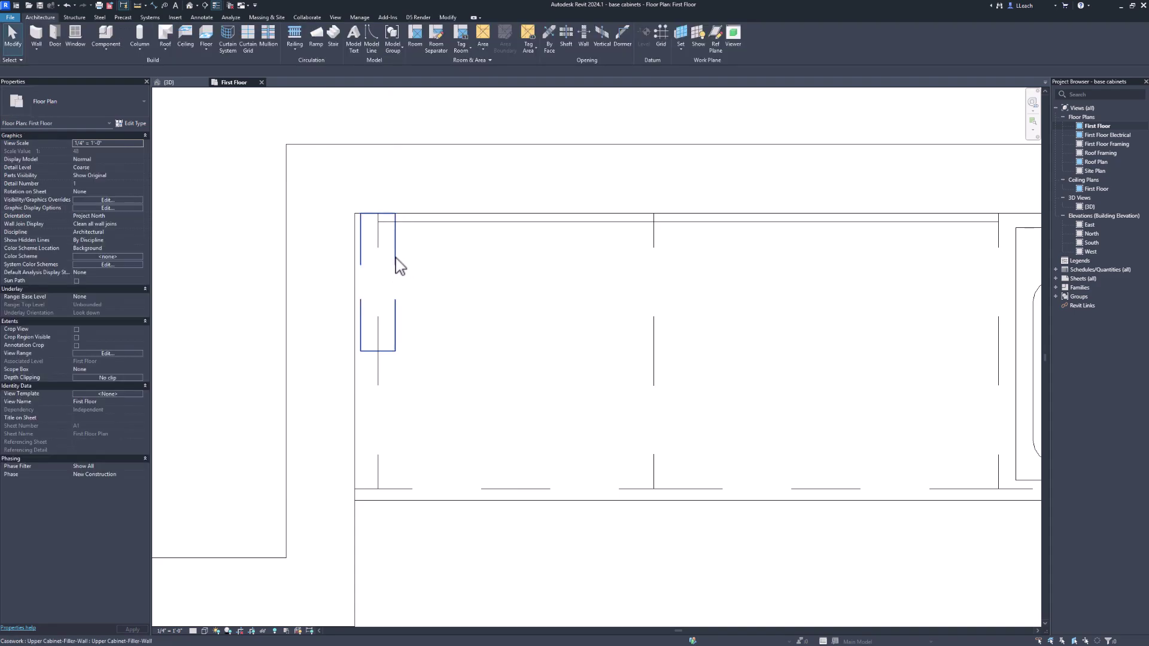
Set the width of the placed upper cabinet filler to 0' 2"
click(396, 265)
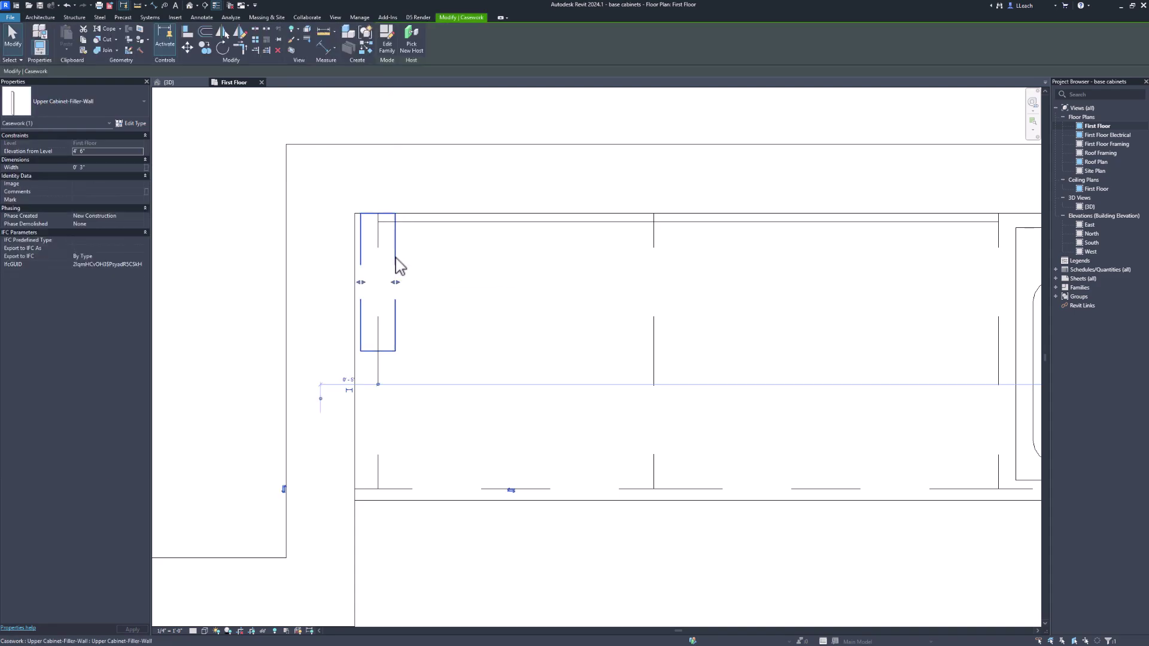
click(89, 167)
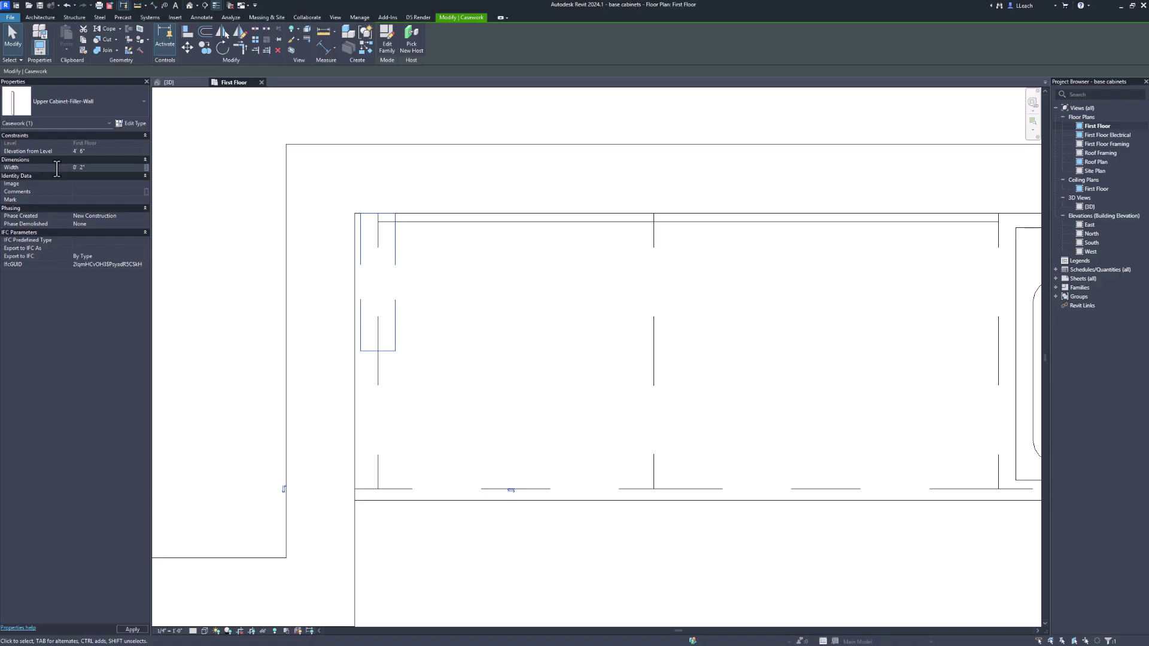
click(427, 331)
key(Escape)
Move the upper cabinet filler by its back corner to the inside wall corner so it sits flush against the side wall
scroll(388, 256, up, 4)
scroll(360, 269, up, 1)
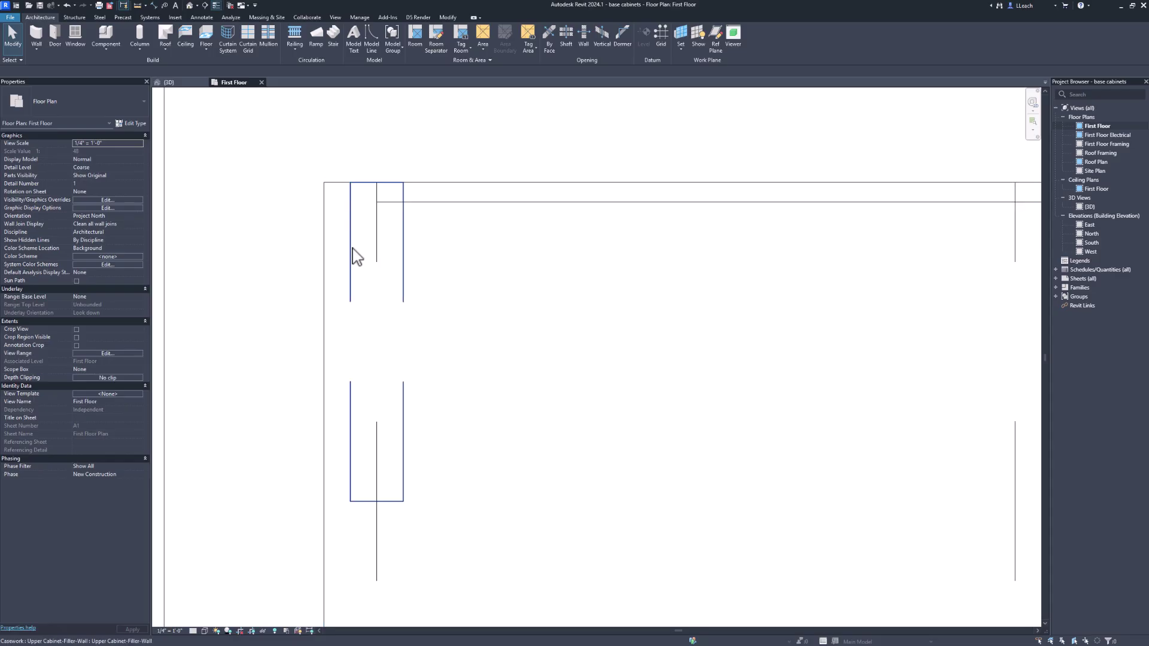
click(358, 257)
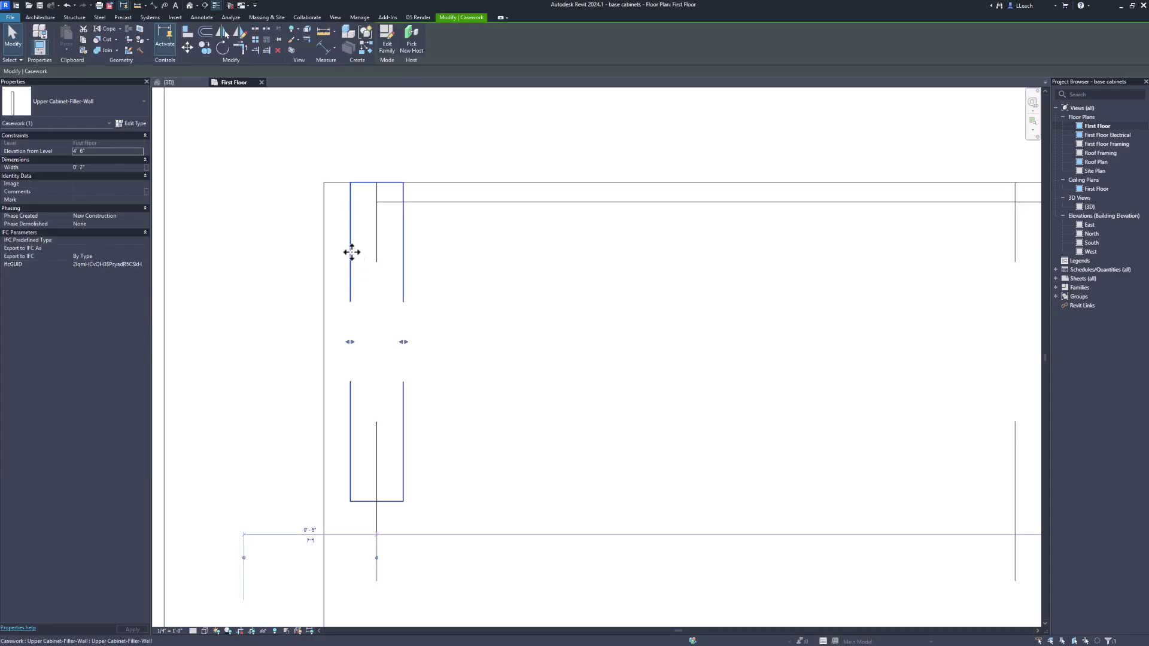
click(187, 49)
click(323, 125)
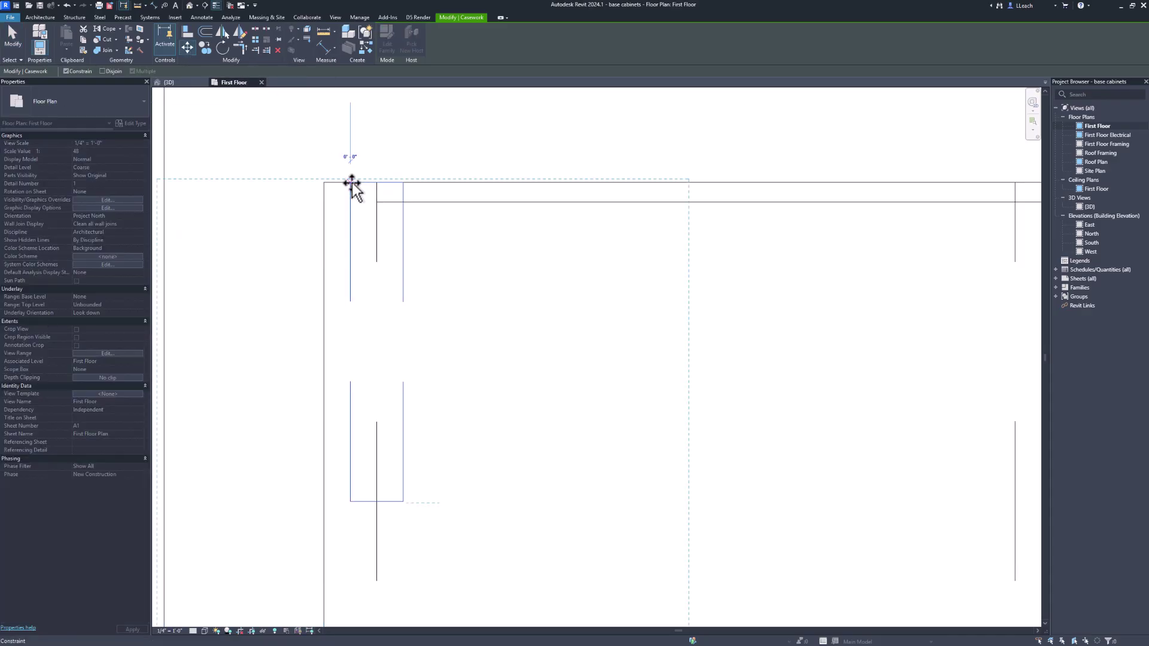
click(326, 183)
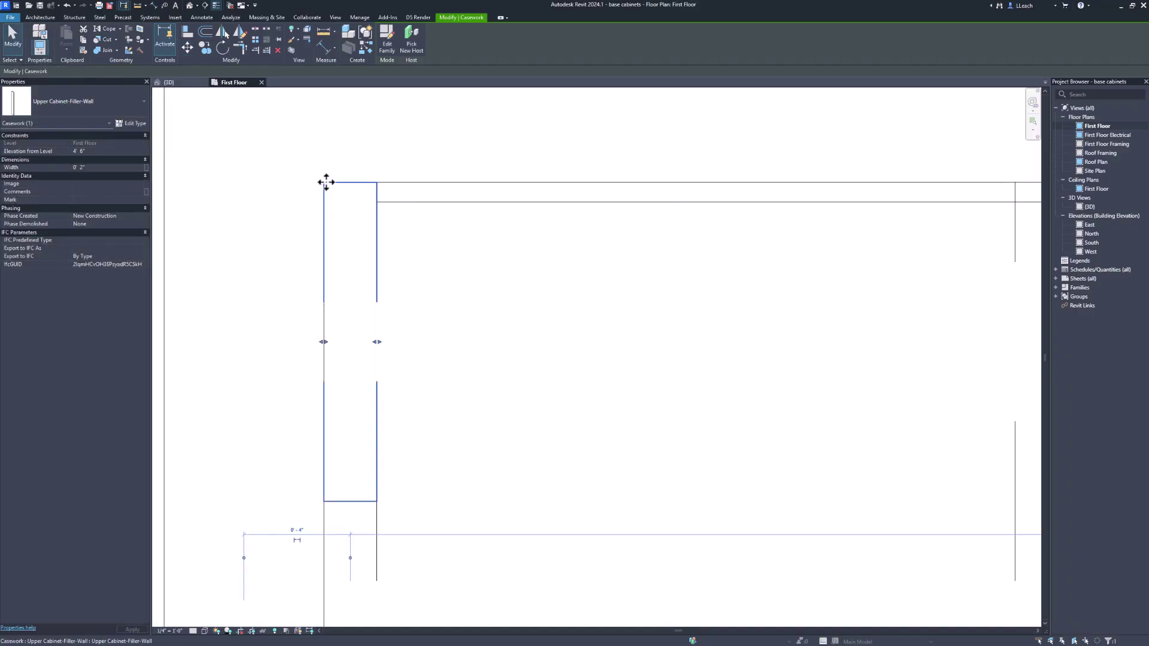
scroll(378, 237, up, 3)
scroll(379, 237, down, 3)
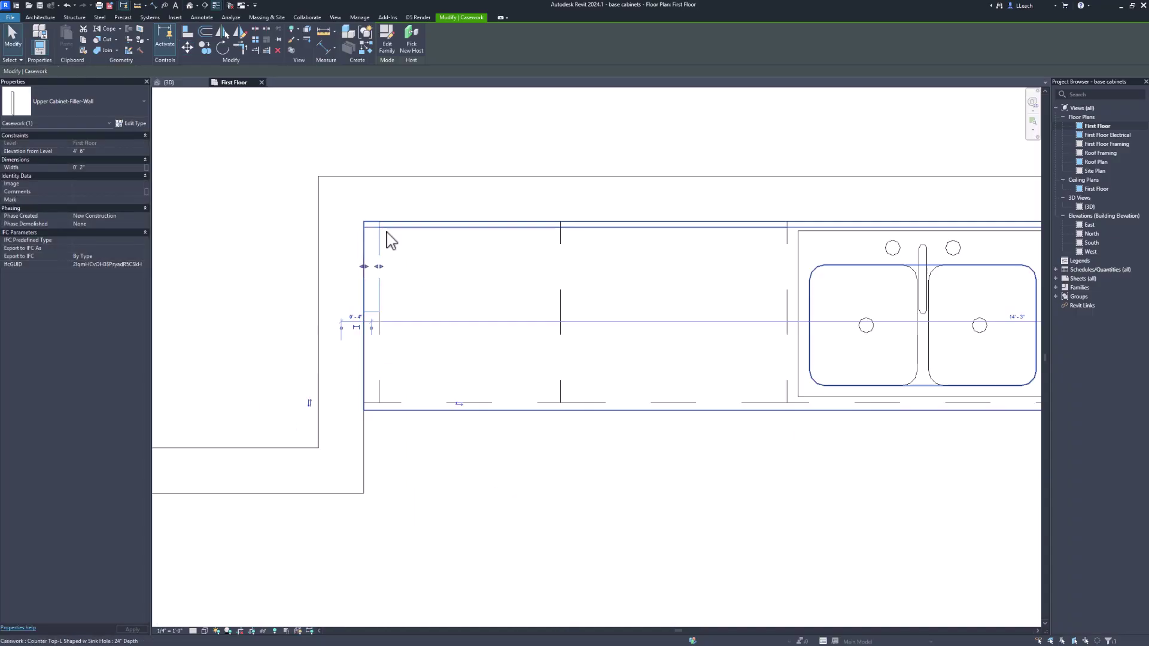
key(Escape)
Place a 24" Upper Cabinet-Single Door-Wall on the back wall directly against the filler, aligned with the base cabinet edge
scroll(407, 240, down, 1)
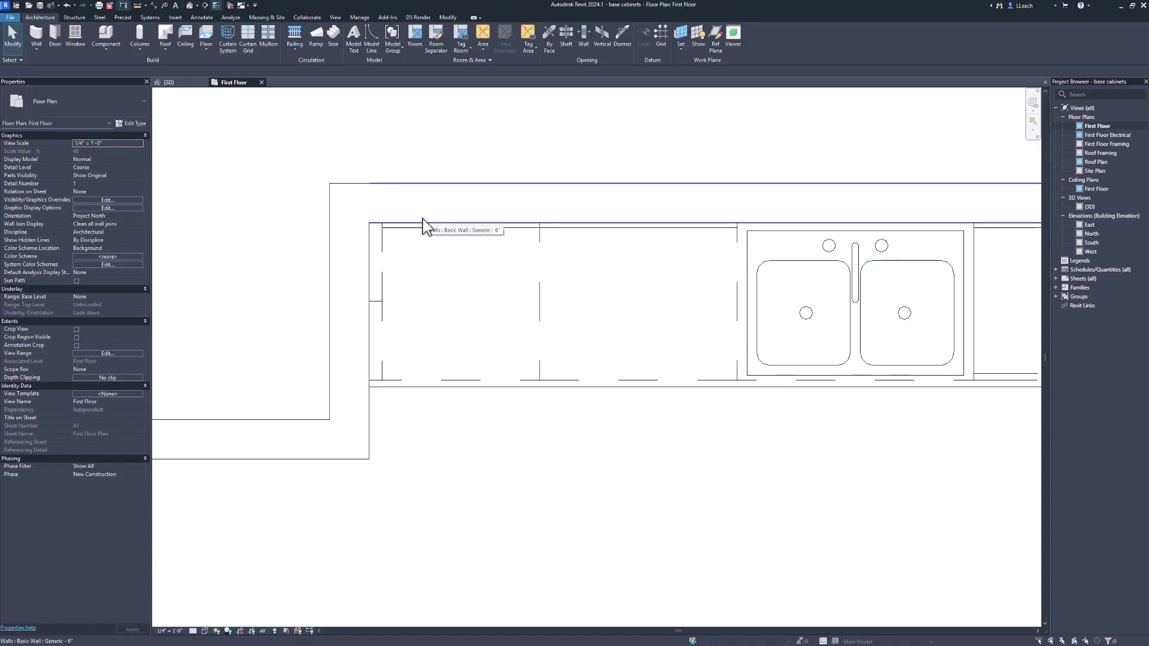
click(108, 50)
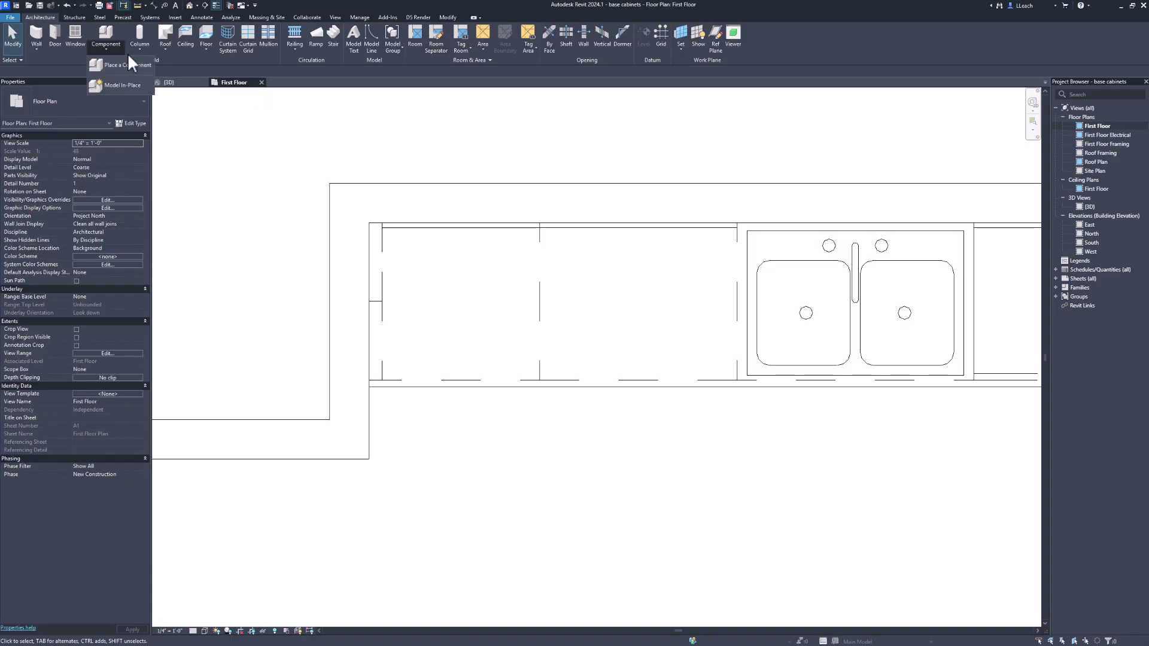
click(127, 67)
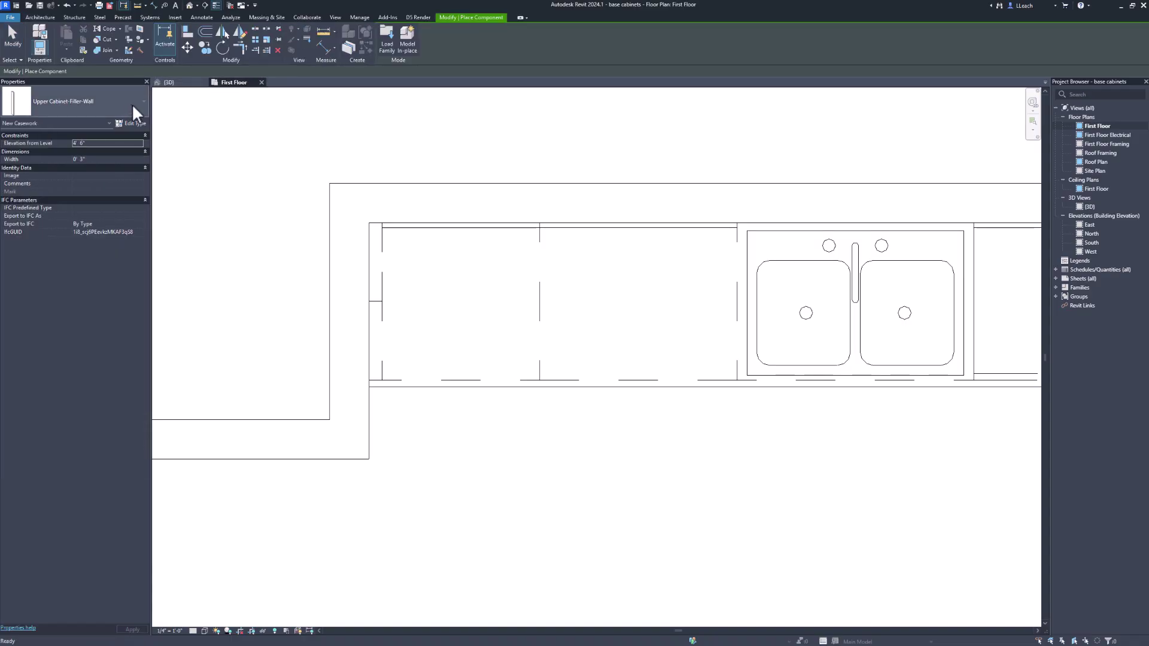
click(134, 102)
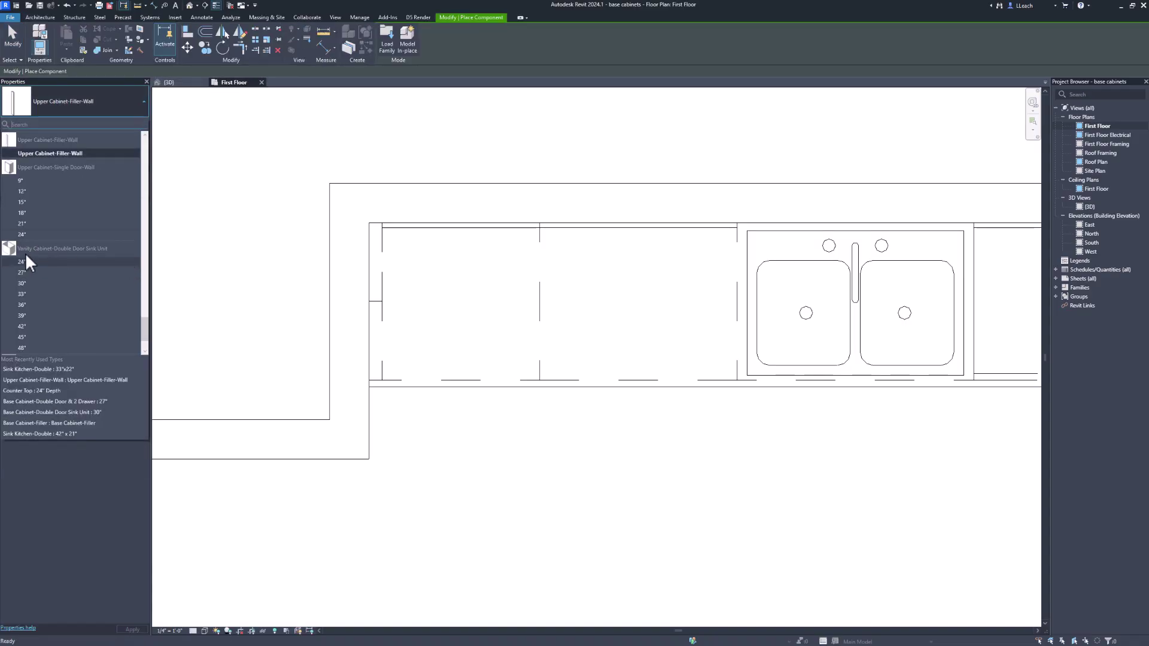
scroll(72, 266, up, 1)
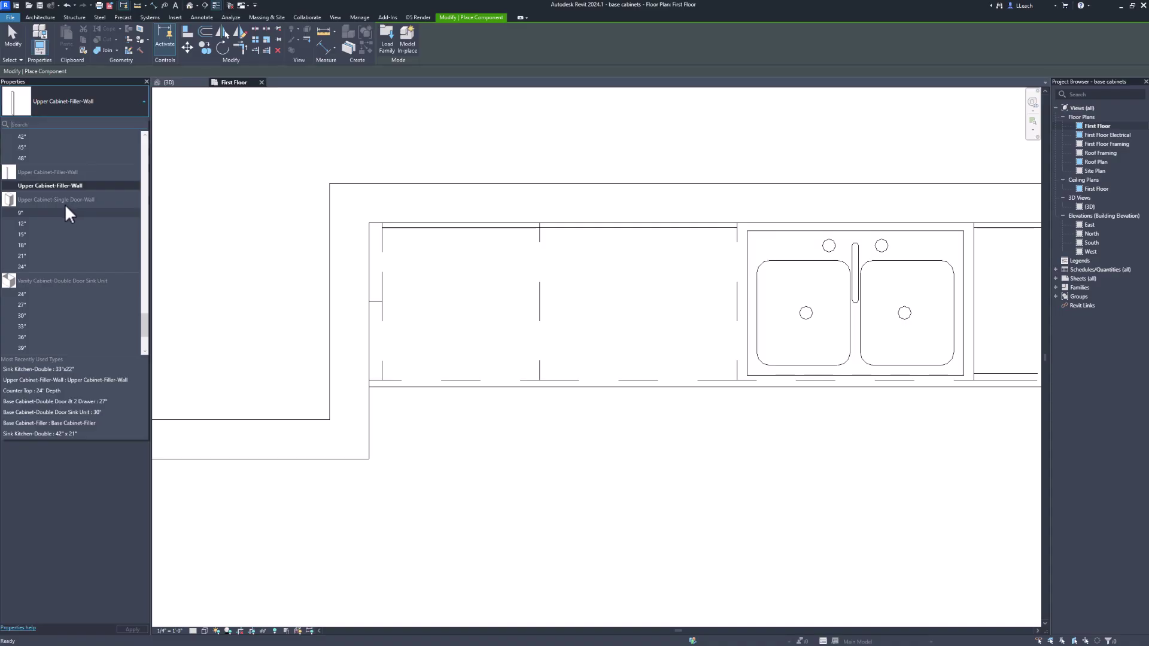
click(25, 266)
scroll(403, 247, up, 3)
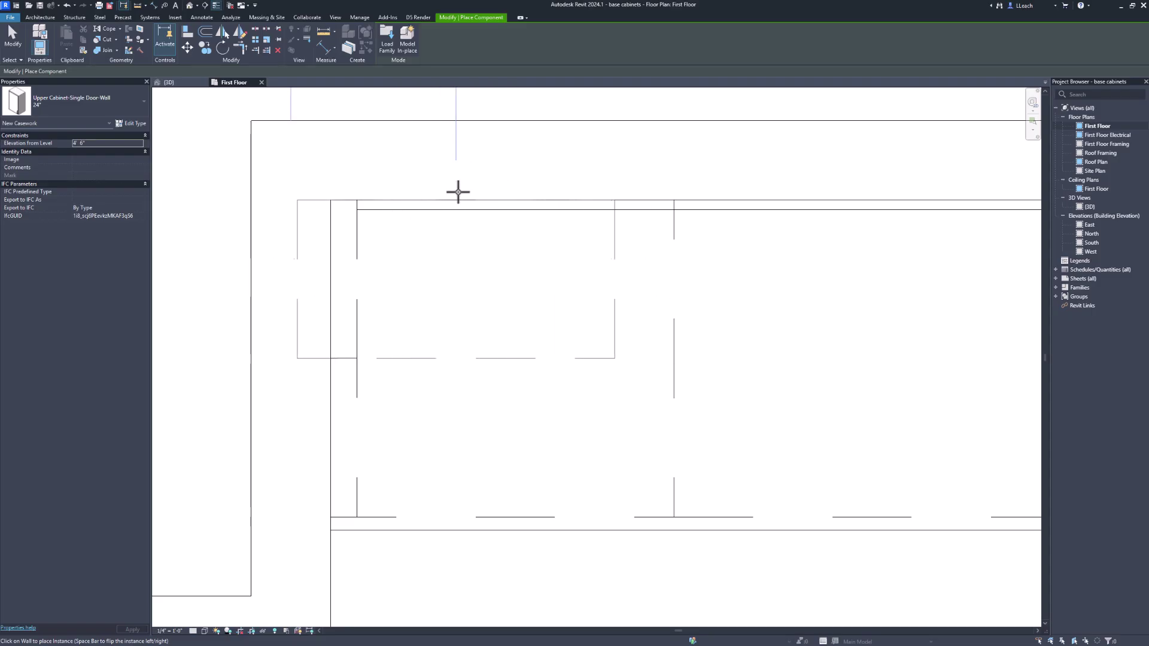
click(515, 194)
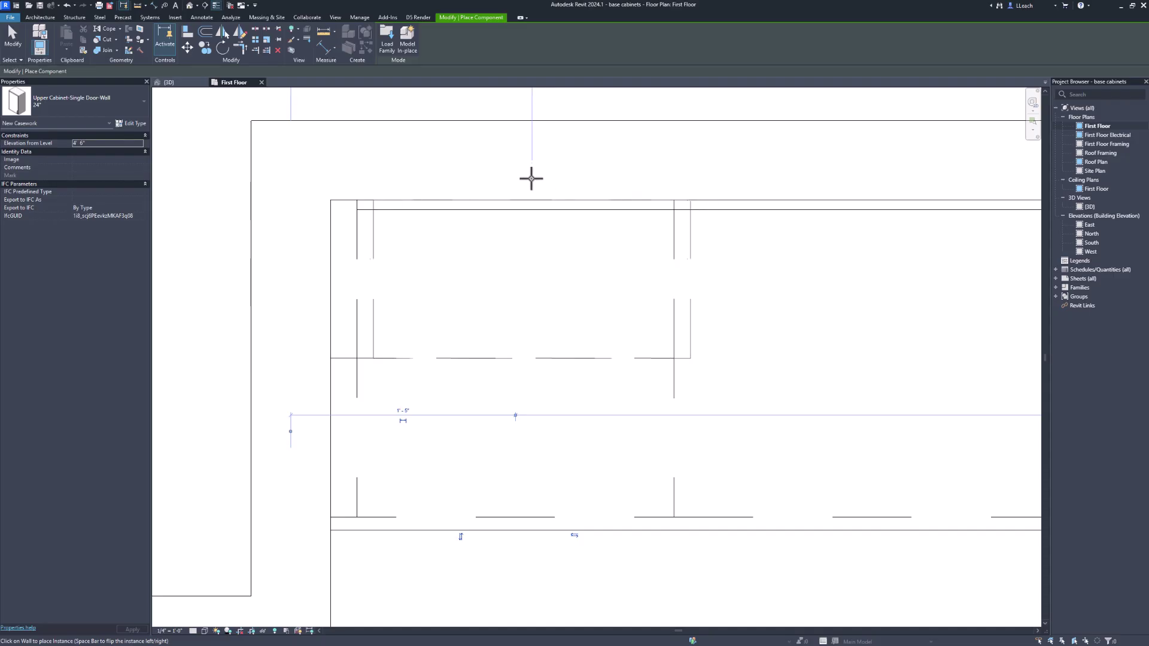
key(Escape)
key(Escape)
scroll(518, 180, up, 2)
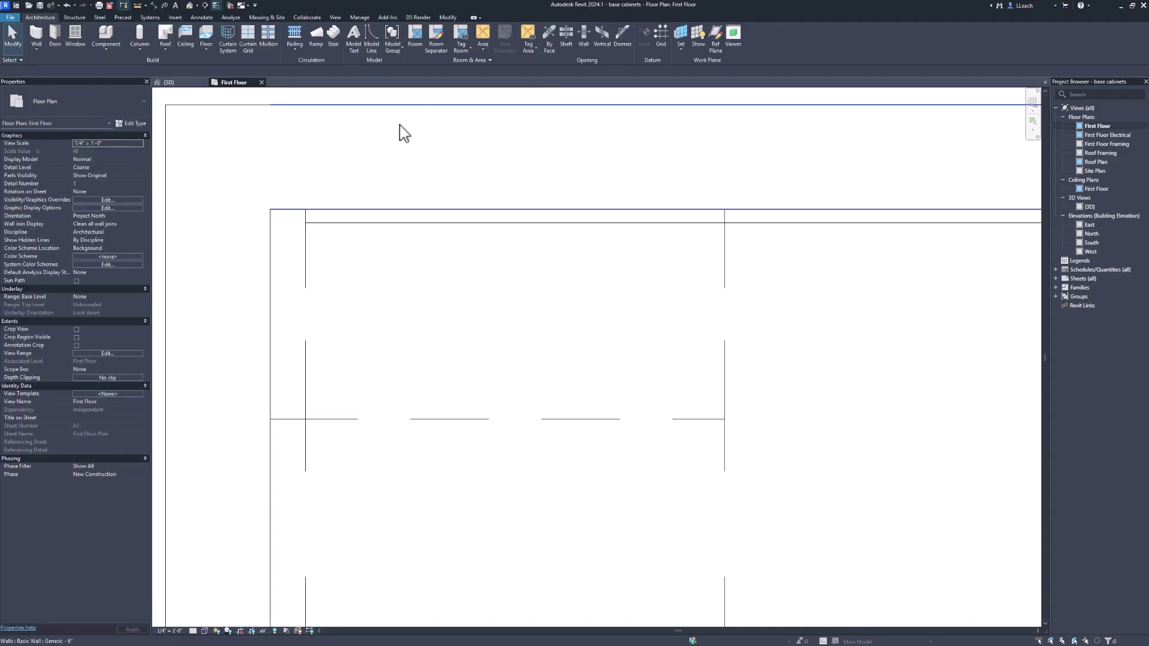
Inspect the upper cabinet and filler above the sink counter in the 3D view
click(169, 81)
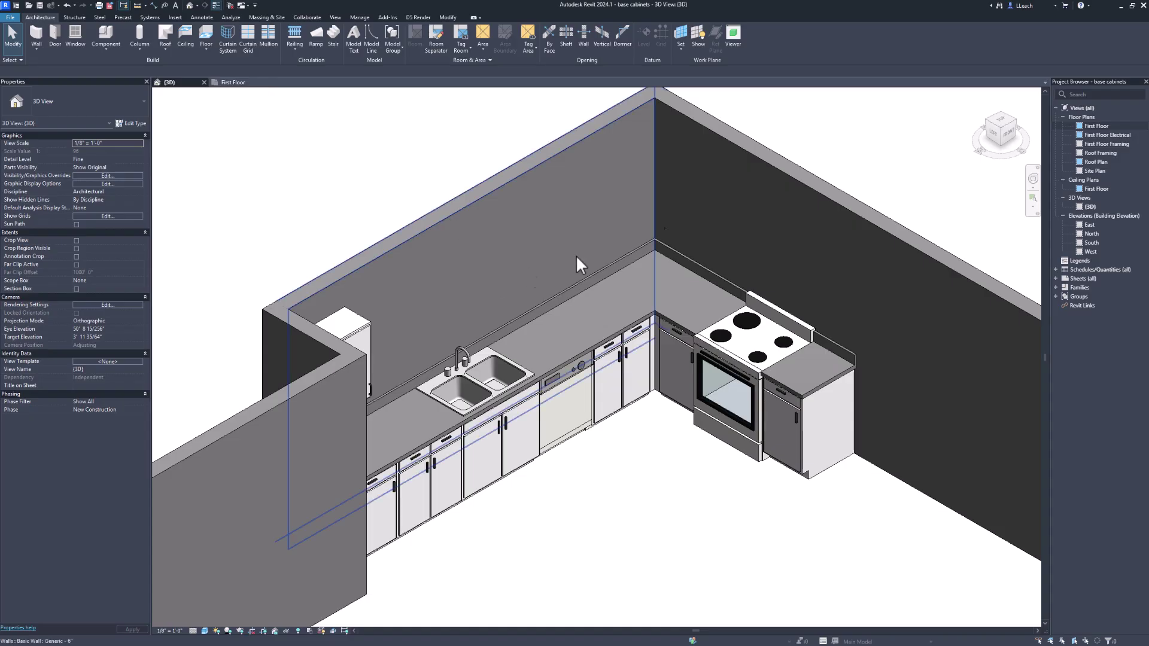
scroll(901, 198, down, 5)
middle_drag(901, 198, 687, 291)
scroll(568, 325, up, 10)
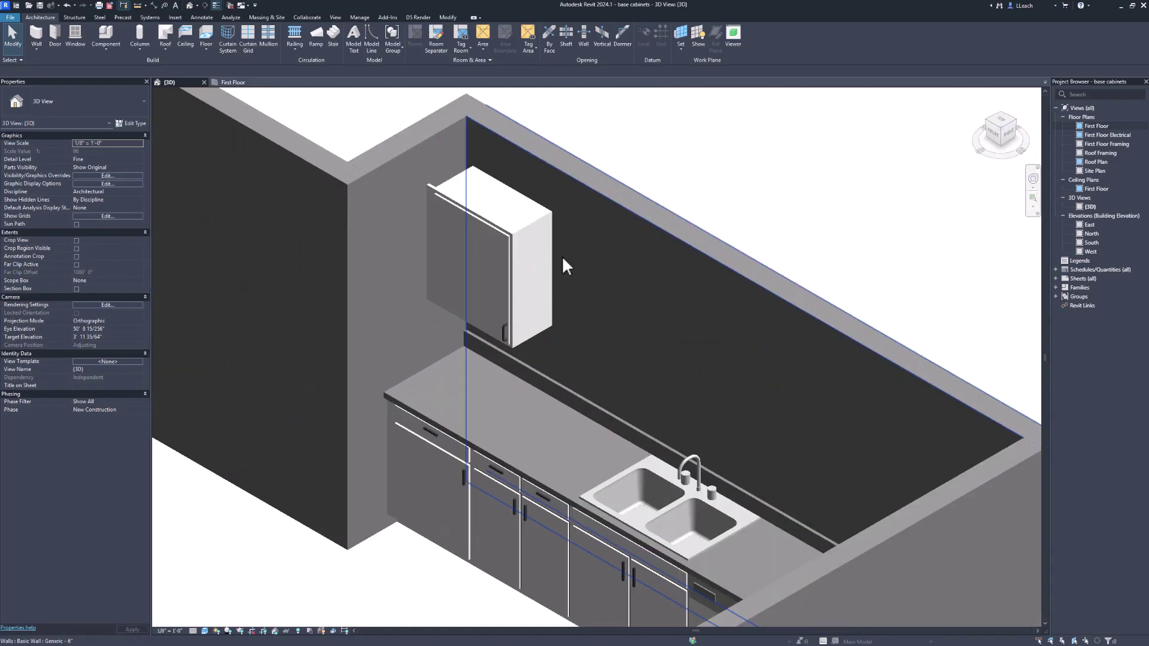
Return to the First Floor plan at the back wall between the 24" upper cabinet and the sink
scroll(495, 246, up, 2)
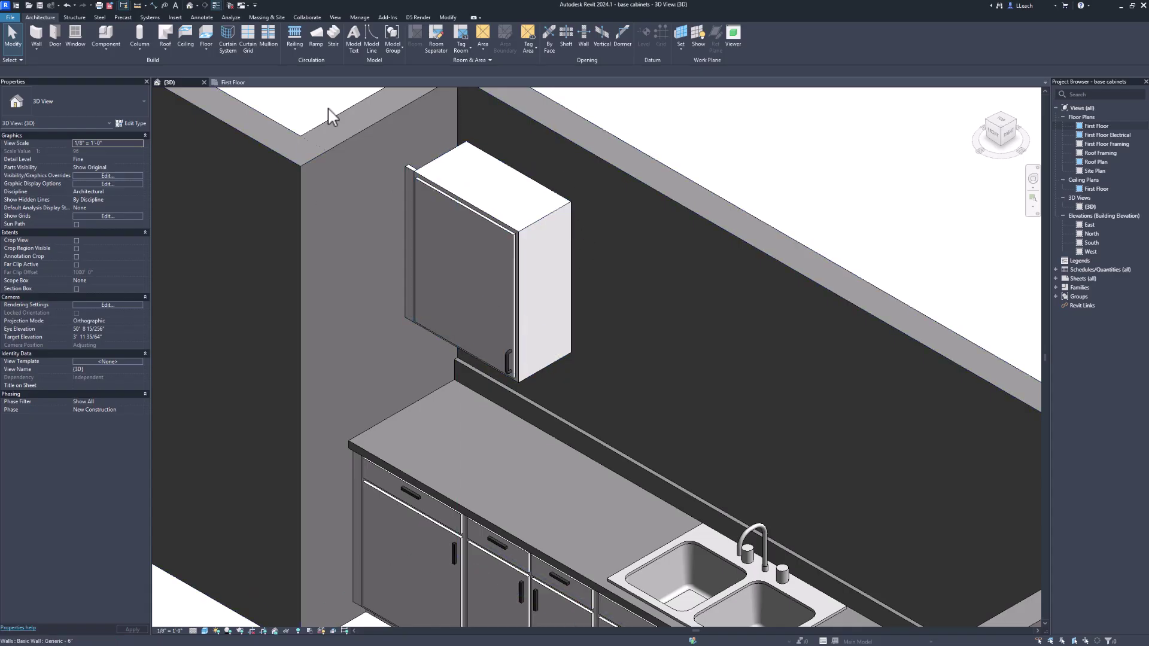
click(241, 84)
scroll(458, 292, down, 3)
click(498, 333)
key(Escape)
middle_drag(608, 318, 465, 315)
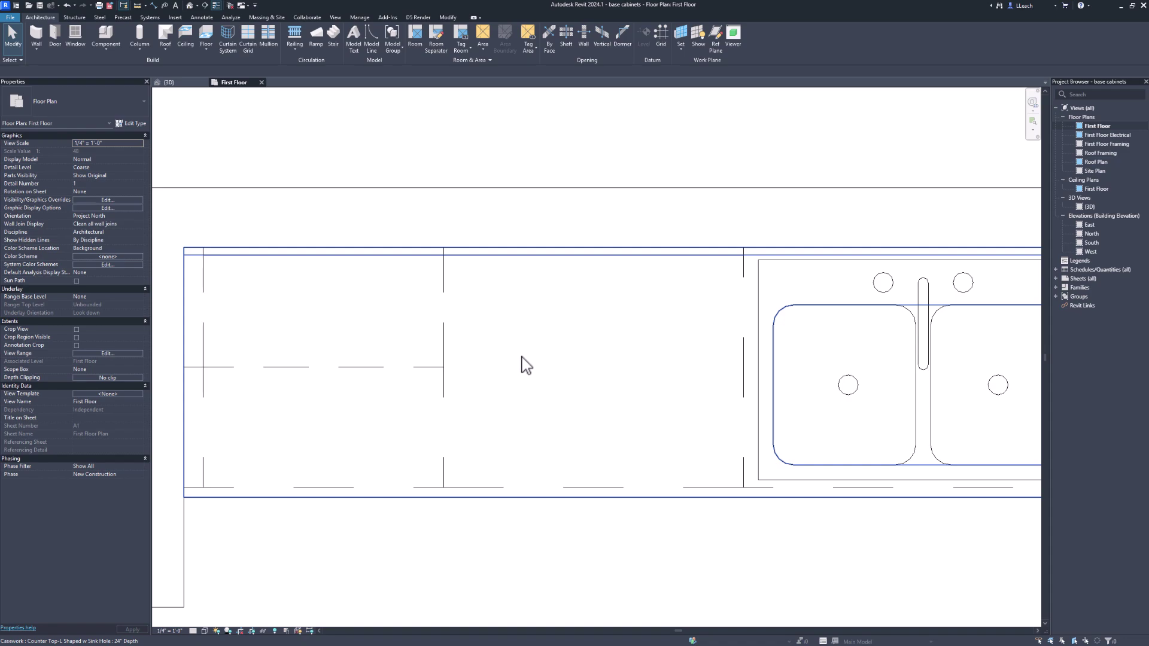
scroll(522, 358, down, 1)
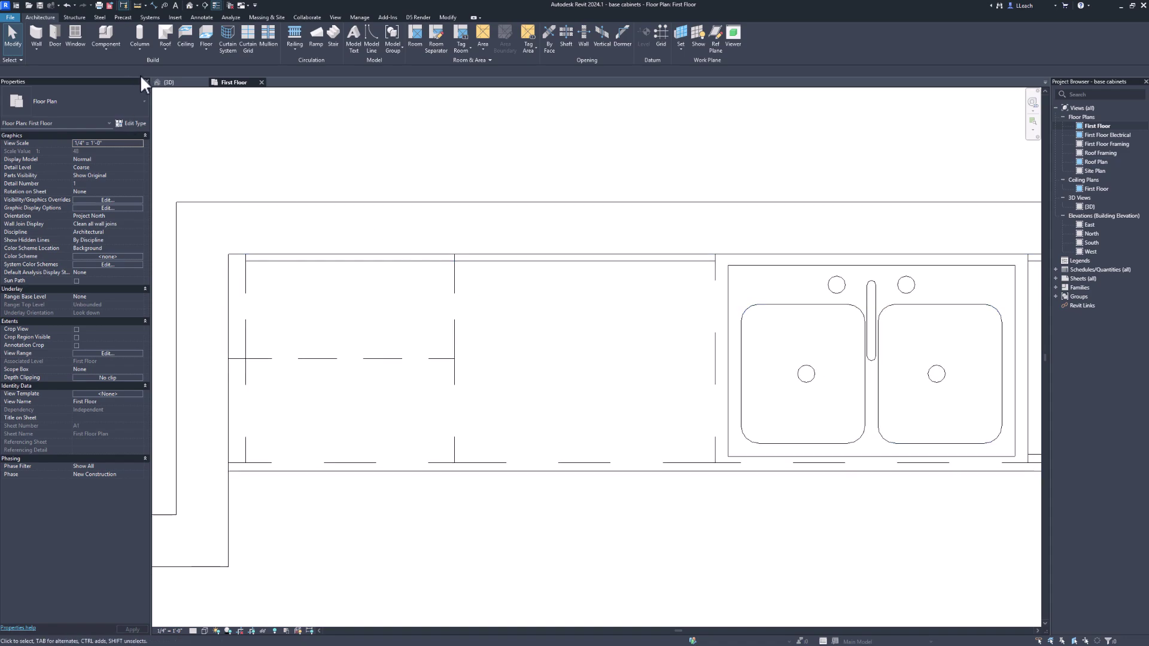
Place a 30" Upper Cabinet-Double Door-Wall on the back wall between the 24" single-door upper cabinet and the sink
click(106, 46)
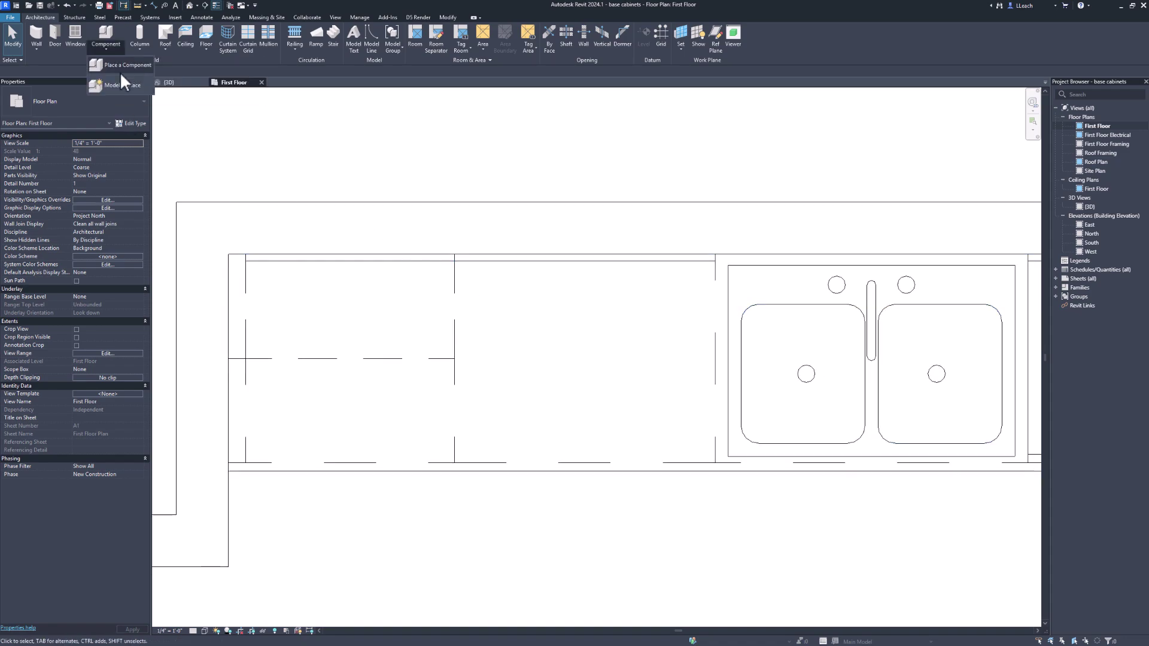
click(128, 65)
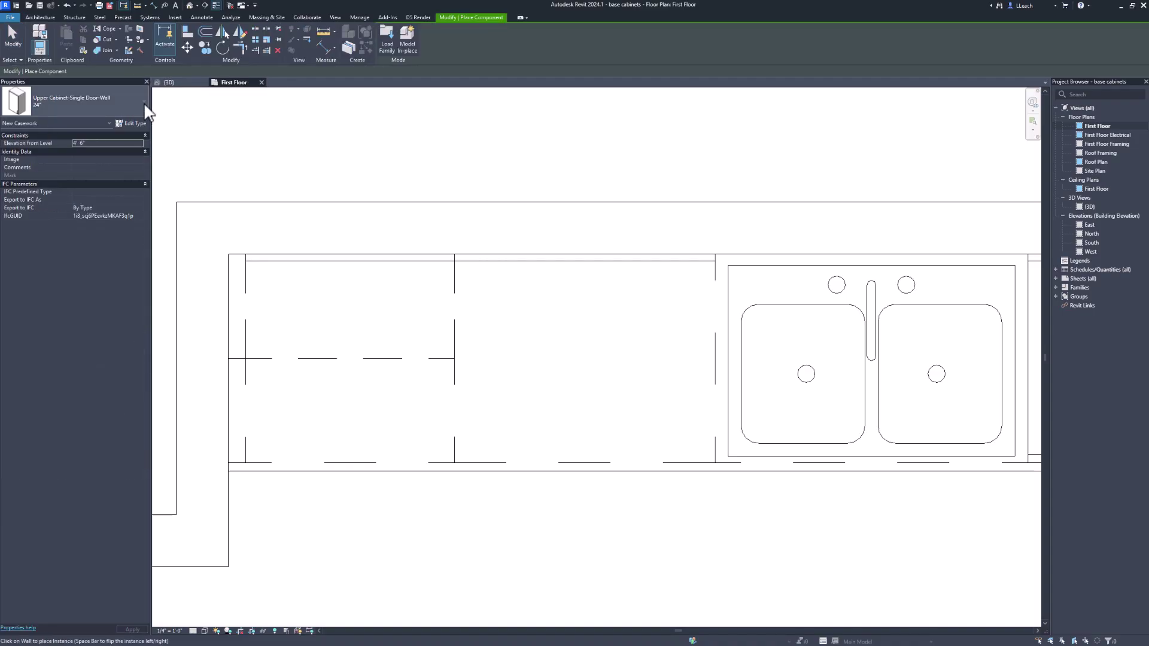
click(145, 107)
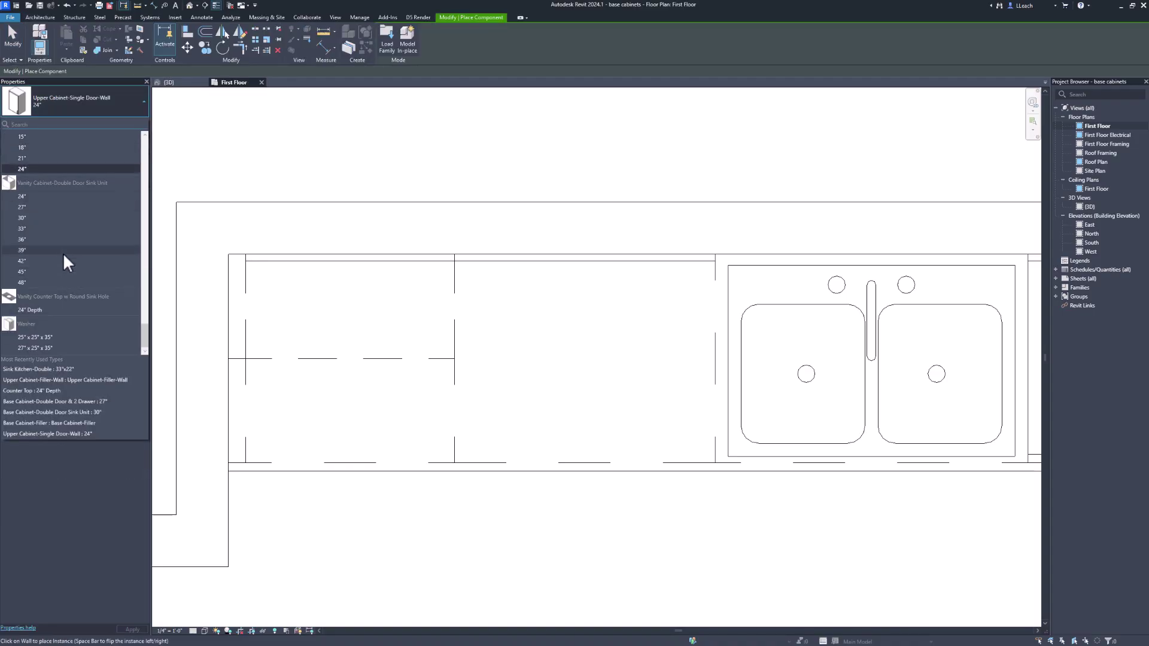
scroll(64, 263, up, 3)
scroll(70, 258, up, 5)
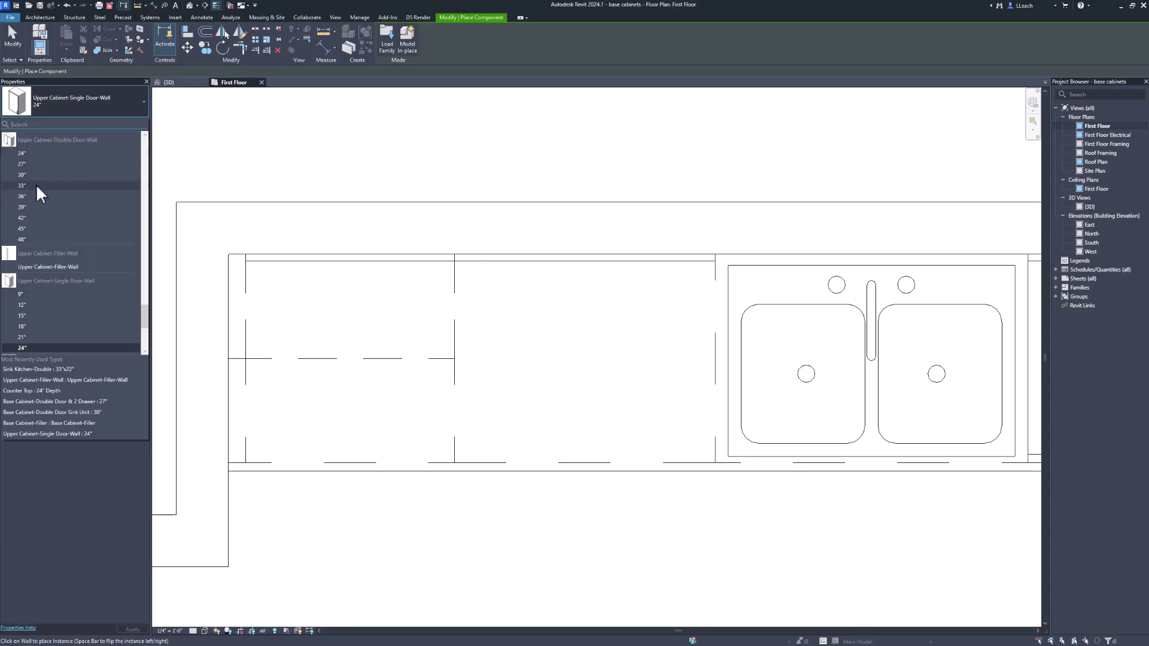
click(20, 175)
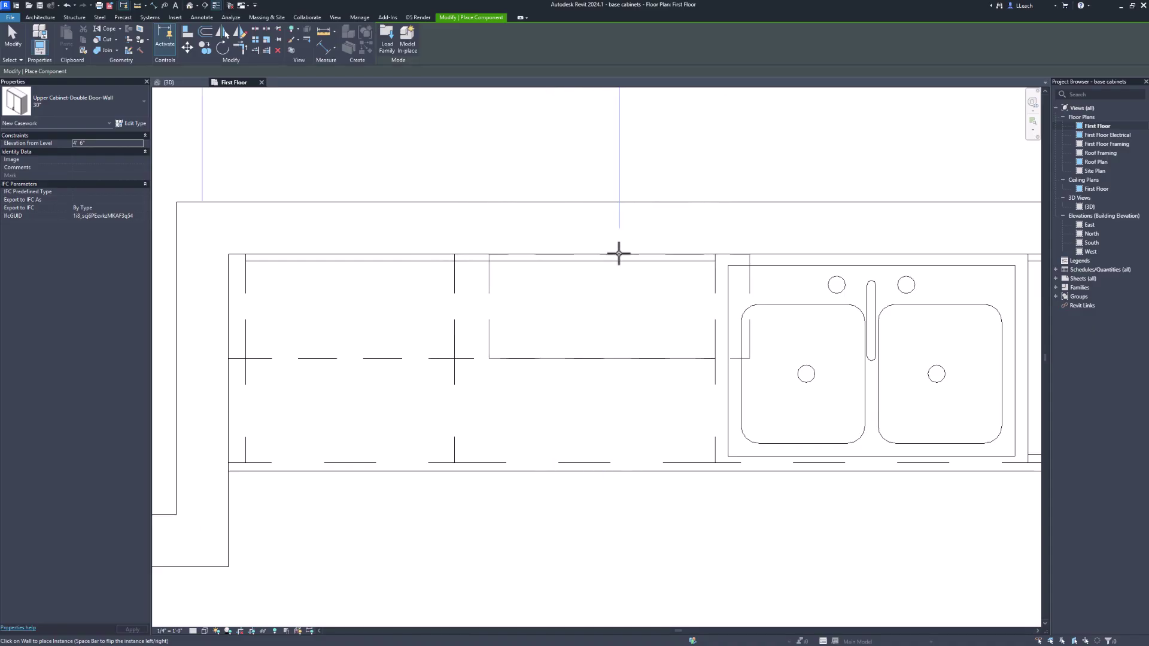
key(Escape)
Place a 24" Upper Cabinet-Single Door-Wall on the back wall beside the sink, aligned with the 24" bay toward the stove corner
middle_drag(626, 349, 553, 275)
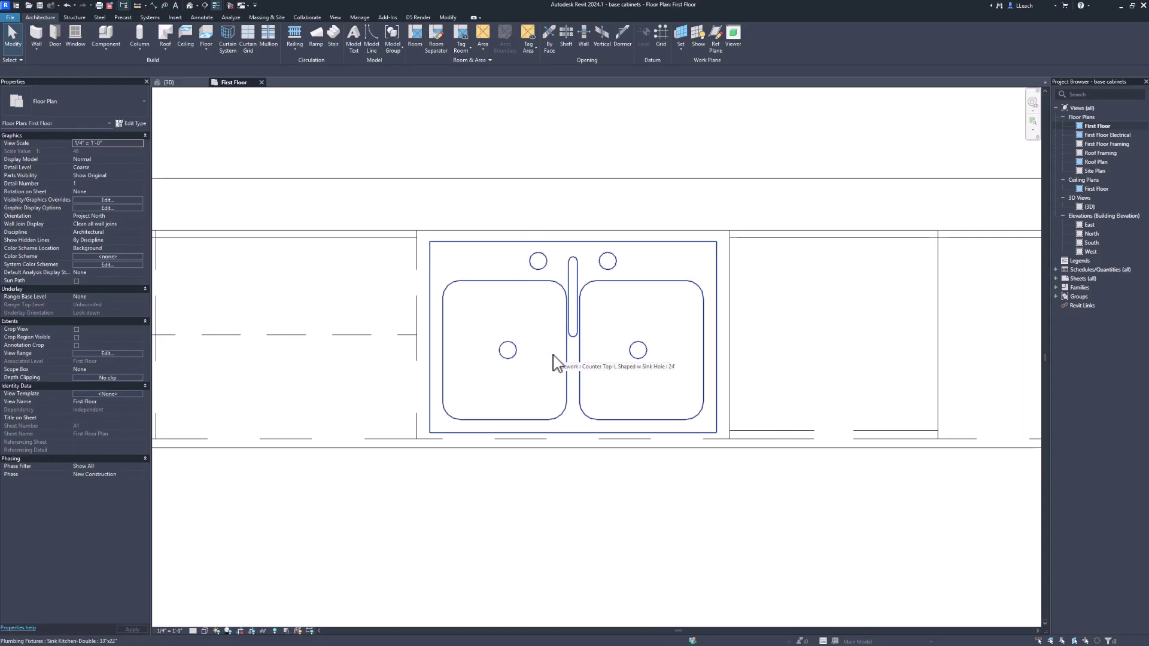
middle_drag(523, 321, 428, 277)
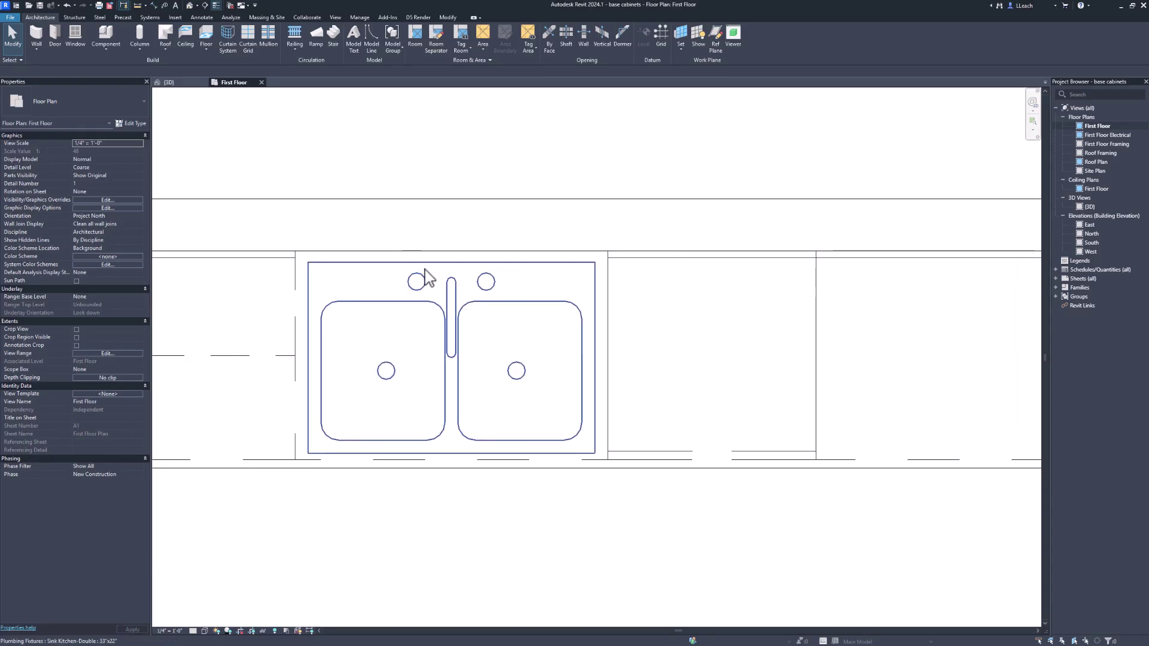
middle_drag(414, 265, 399, 282)
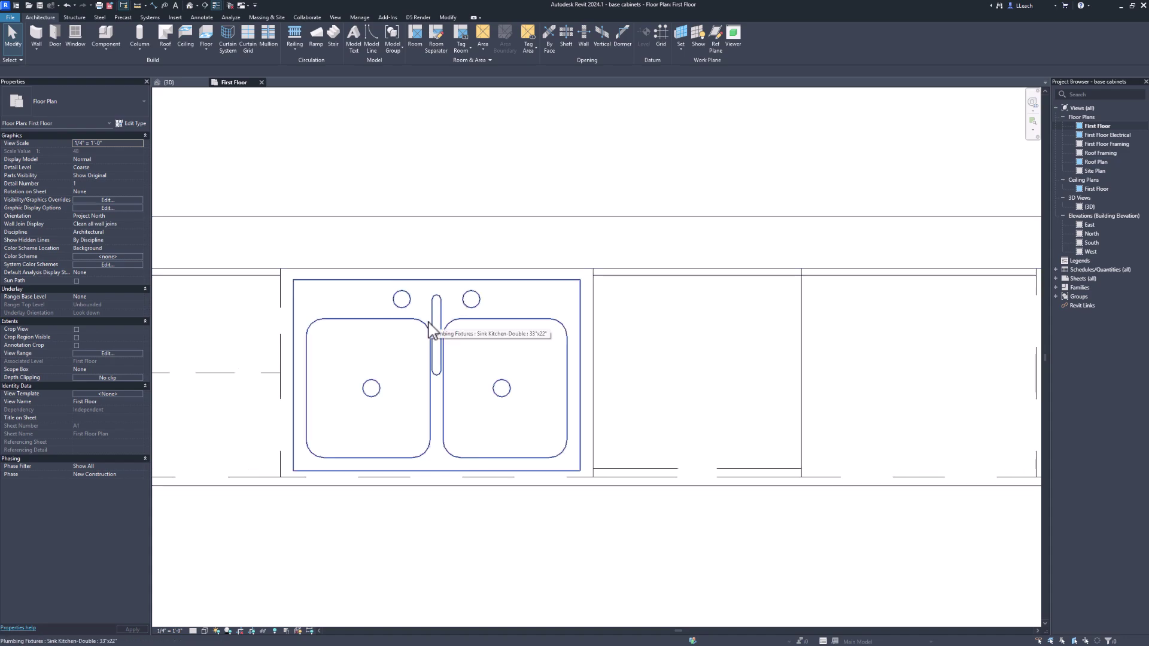
mouse_move(474, 323)
middle_down()
mouse_move(451, 310)
mouse_move(461, 323)
mouse_move(439, 334)
mouse_move(462, 305)
middle_up()
middle_drag(540, 313, 426, 313)
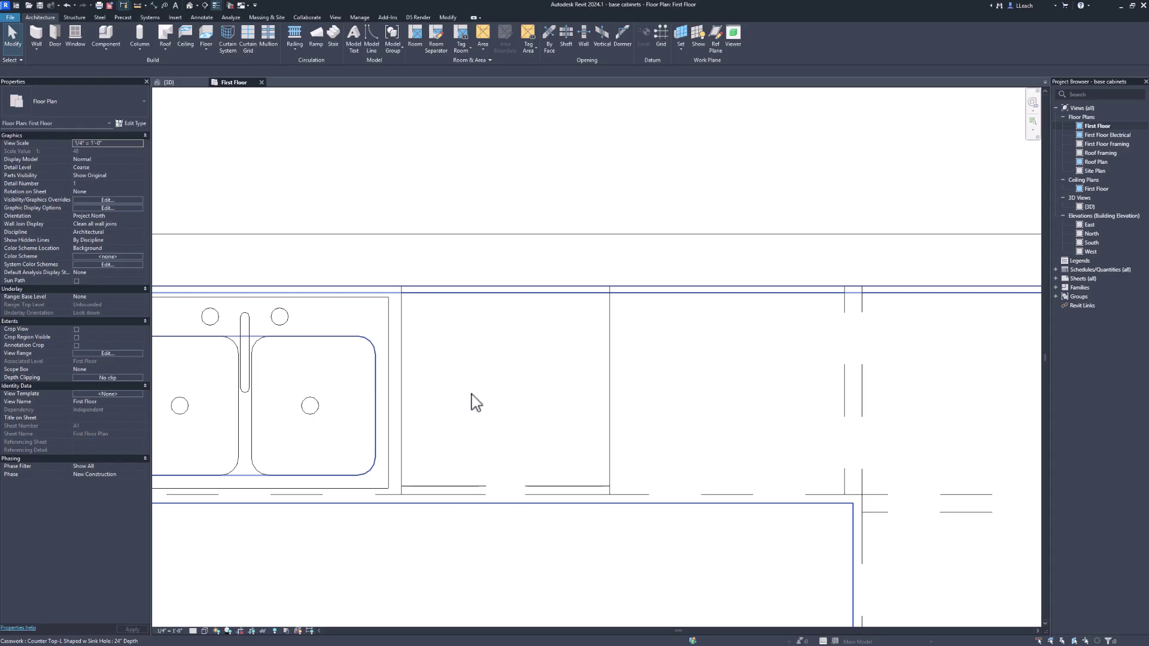
click(106, 45)
click(139, 64)
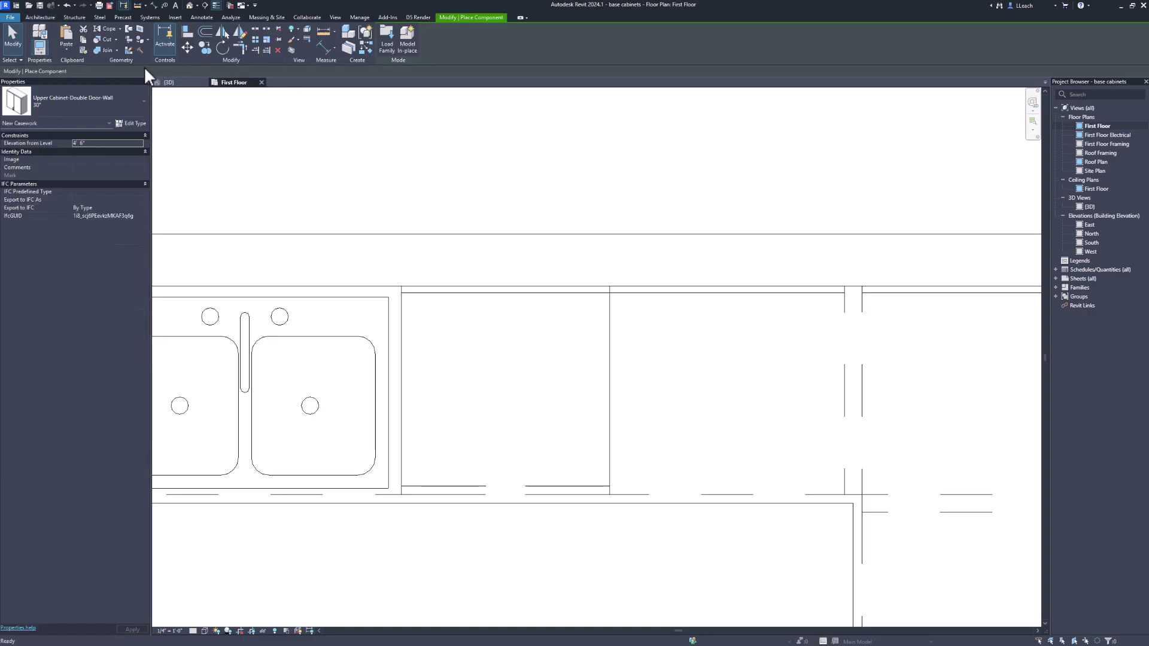
click(145, 110)
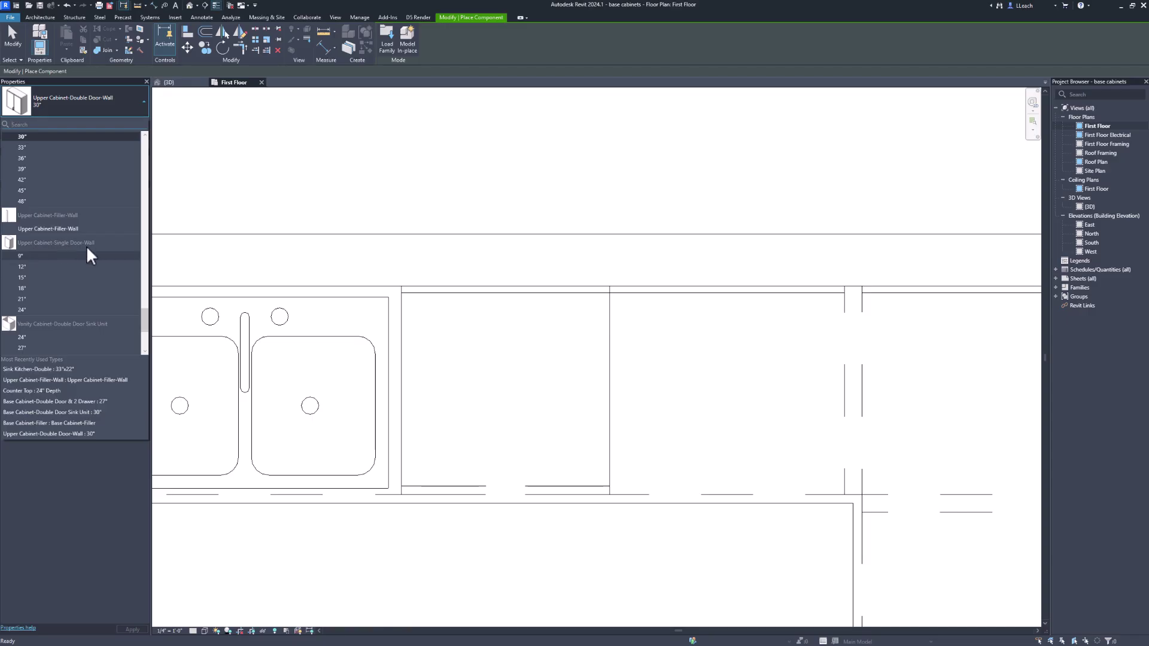
click(22, 309)
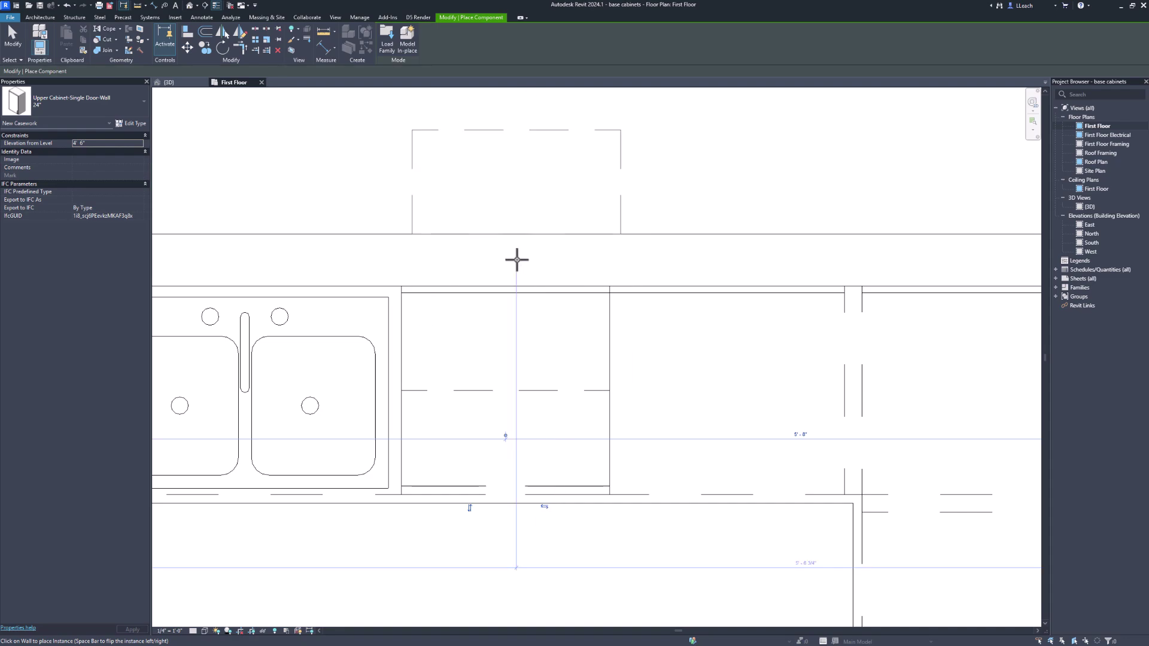
key(Escape)
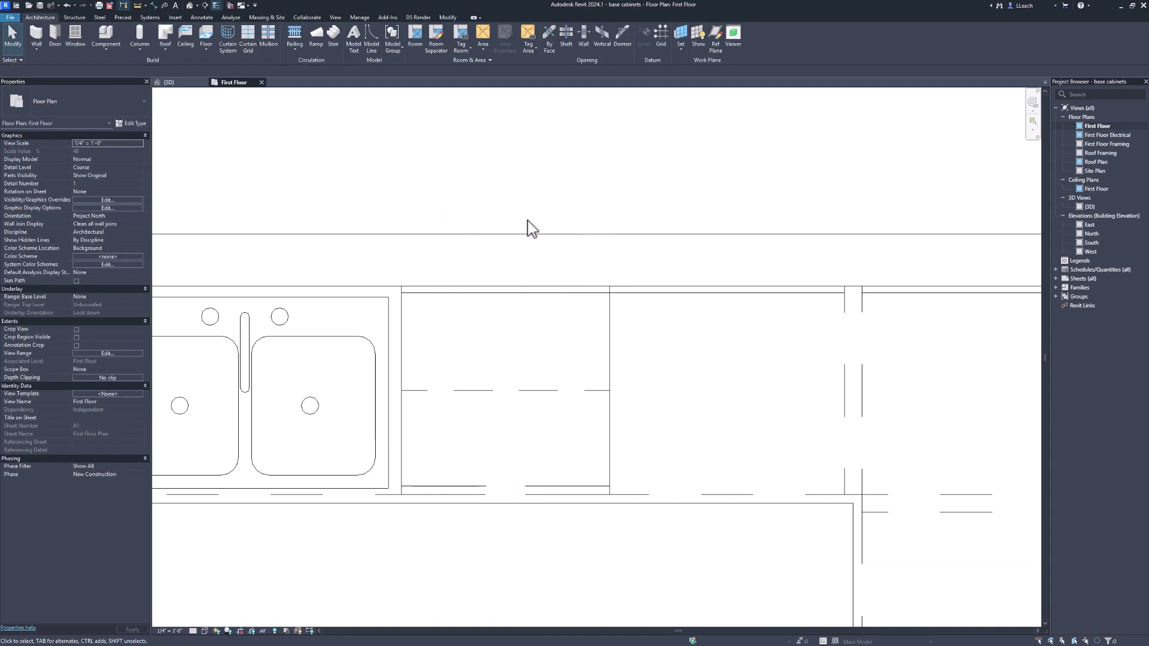
Place a 39" Upper Cabinet-Double Door-Wall on the back wall directly against the 24" cabinet, extending toward the stove corner
middle_drag(617, 264, 545, 273)
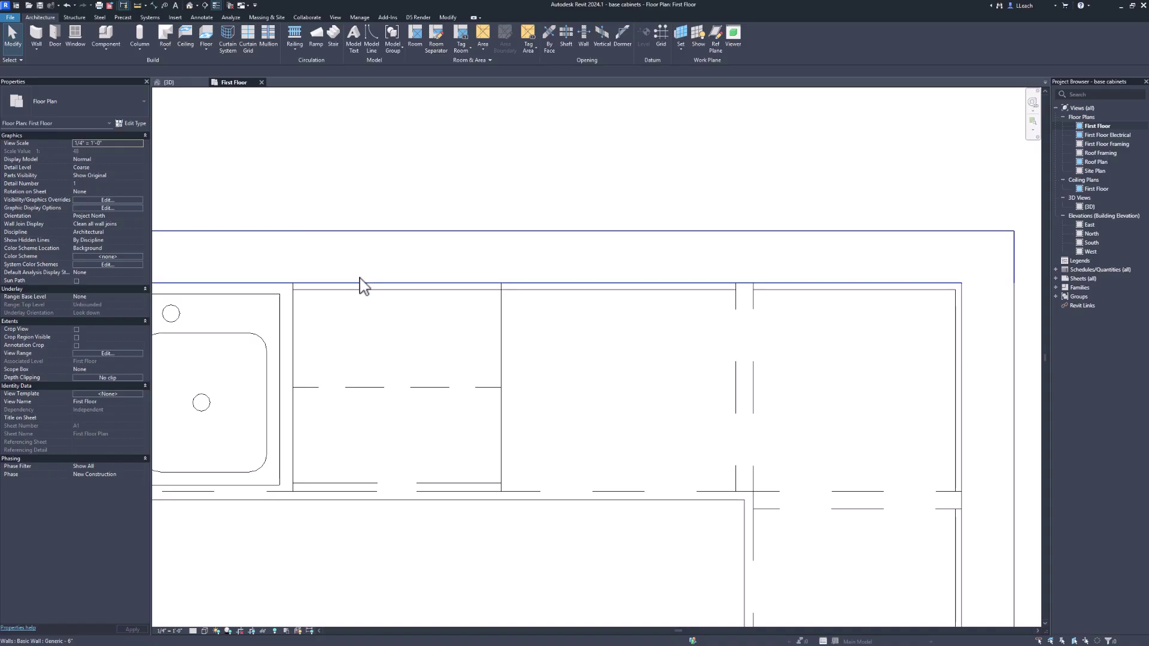
mouse_move(485, 300)
middle_down()
mouse_move(469, 308)
mouse_move(477, 318)
middle_up()
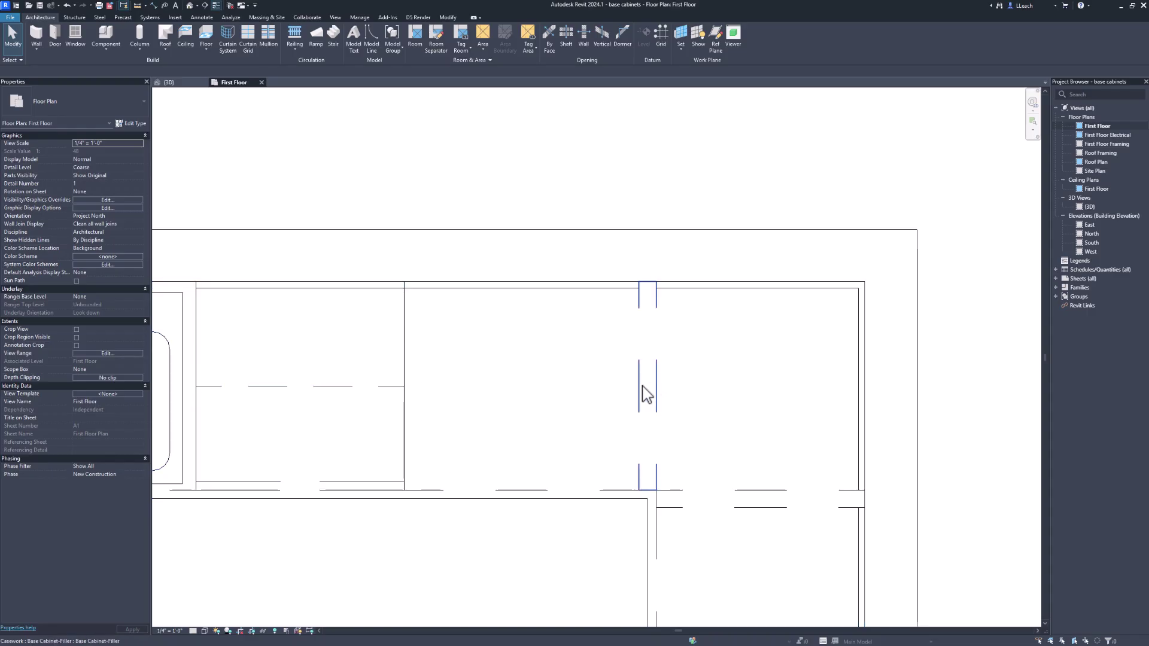
mouse_move(664, 376)
middle_down()
mouse_move(688, 379)
mouse_move(671, 381)
middle_up()
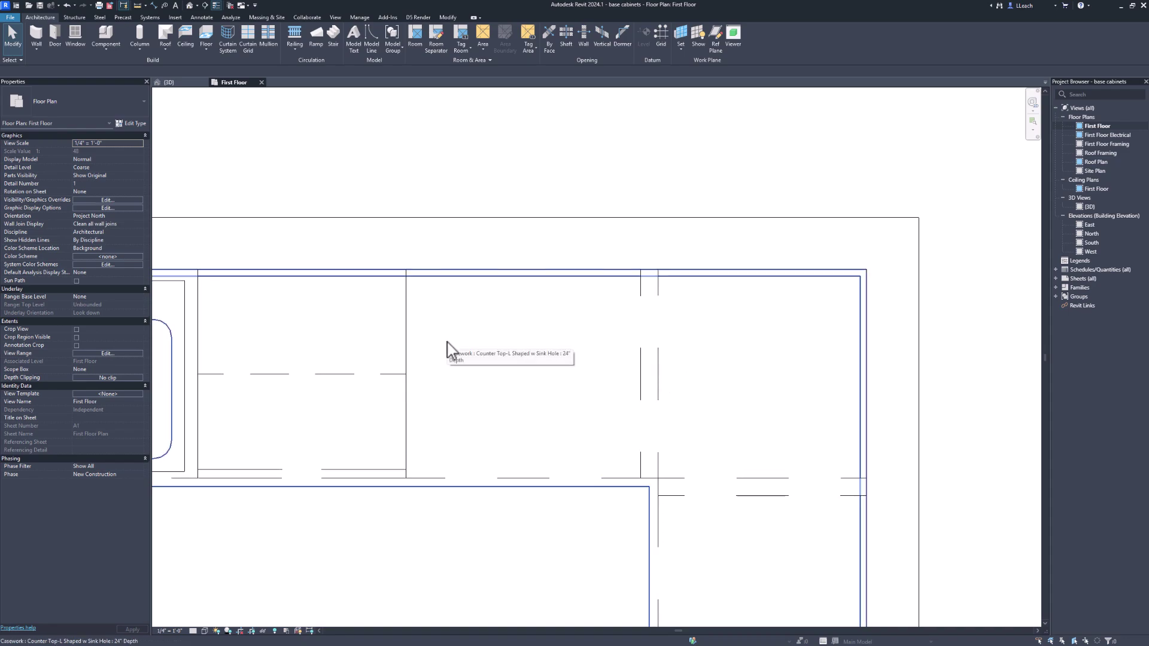
click(105, 48)
click(128, 66)
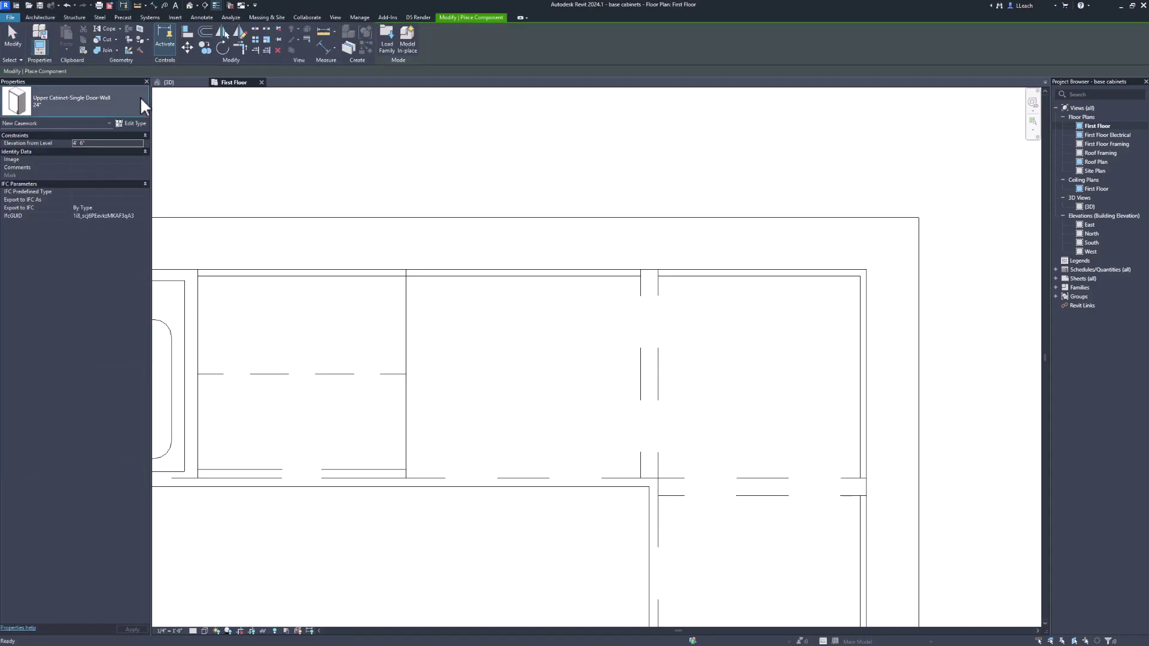
click(141, 97)
scroll(66, 252, up, 5)
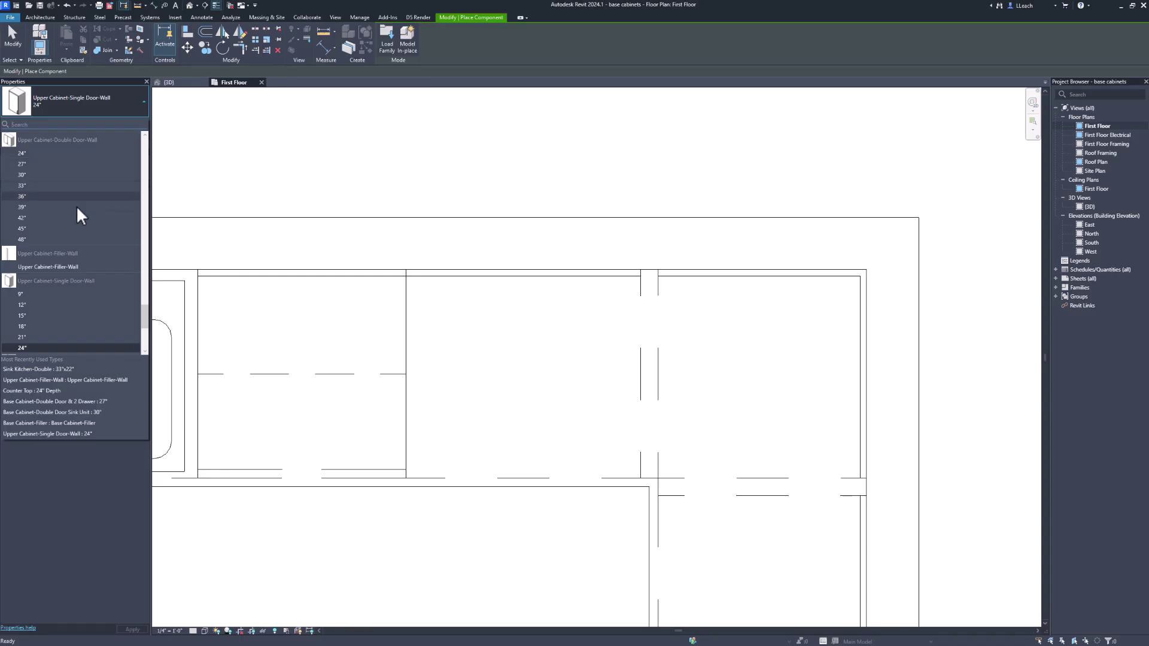
click(27, 208)
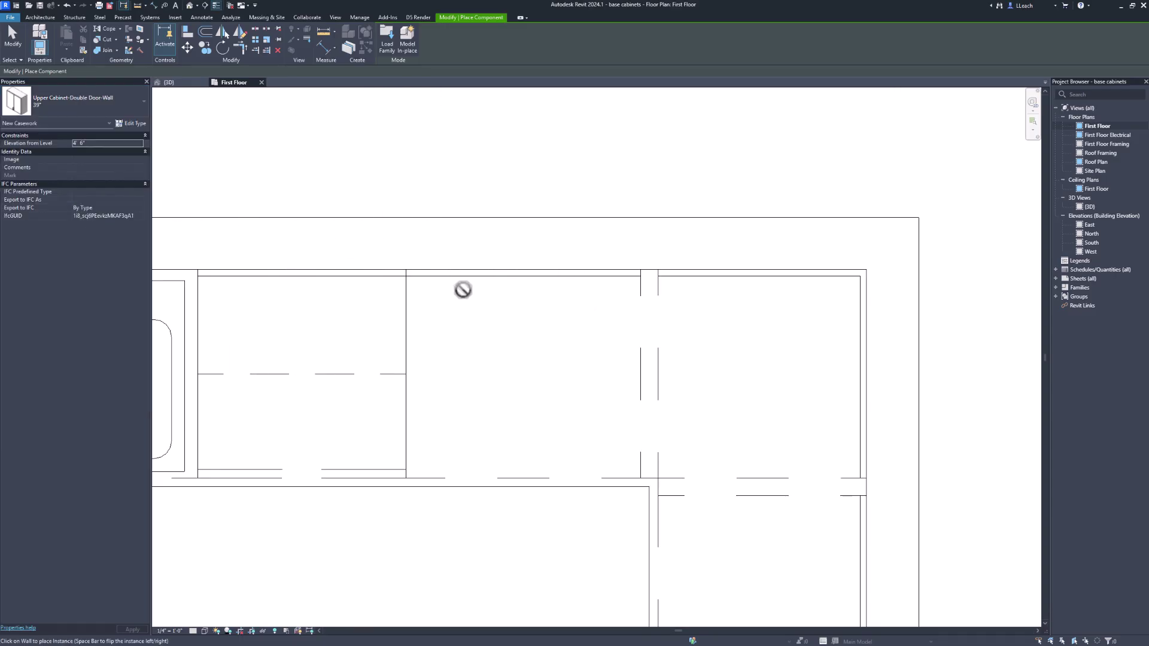
scroll(474, 287, up, 1)
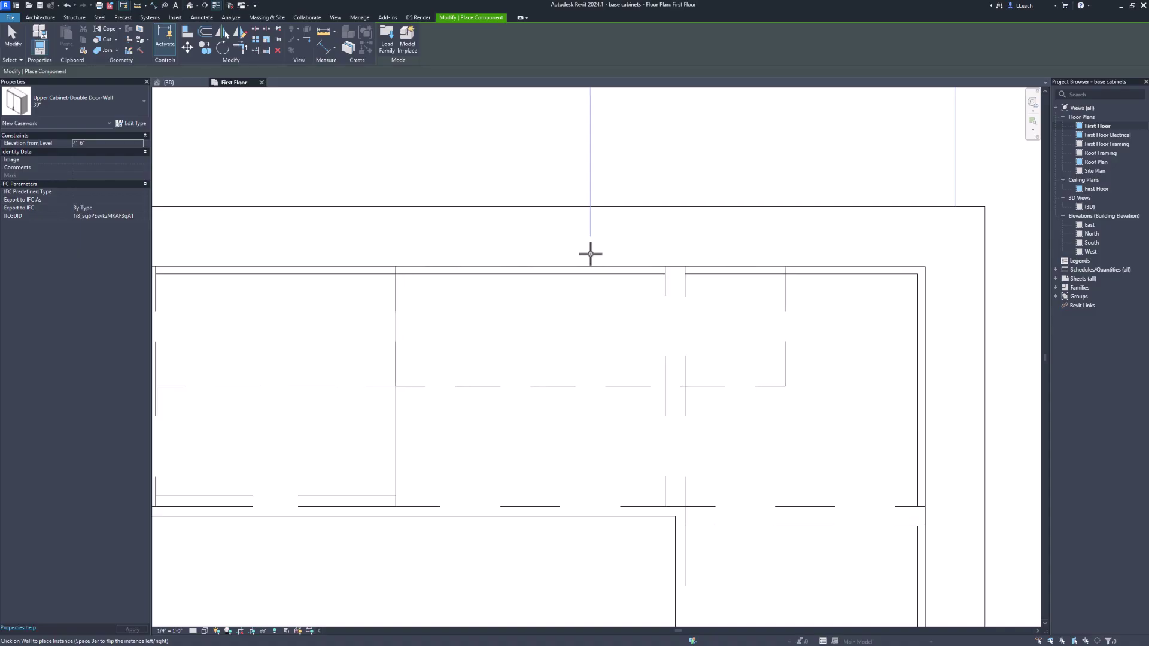
scroll(590, 253, up, 2)
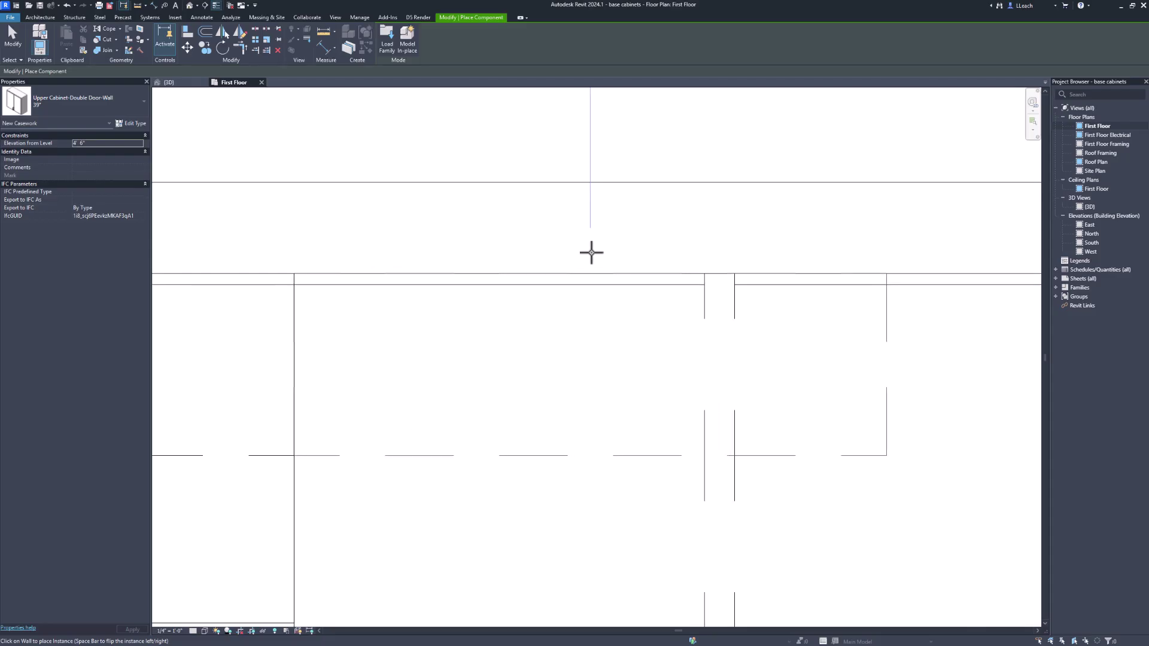
scroll(672, 299, down, 2)
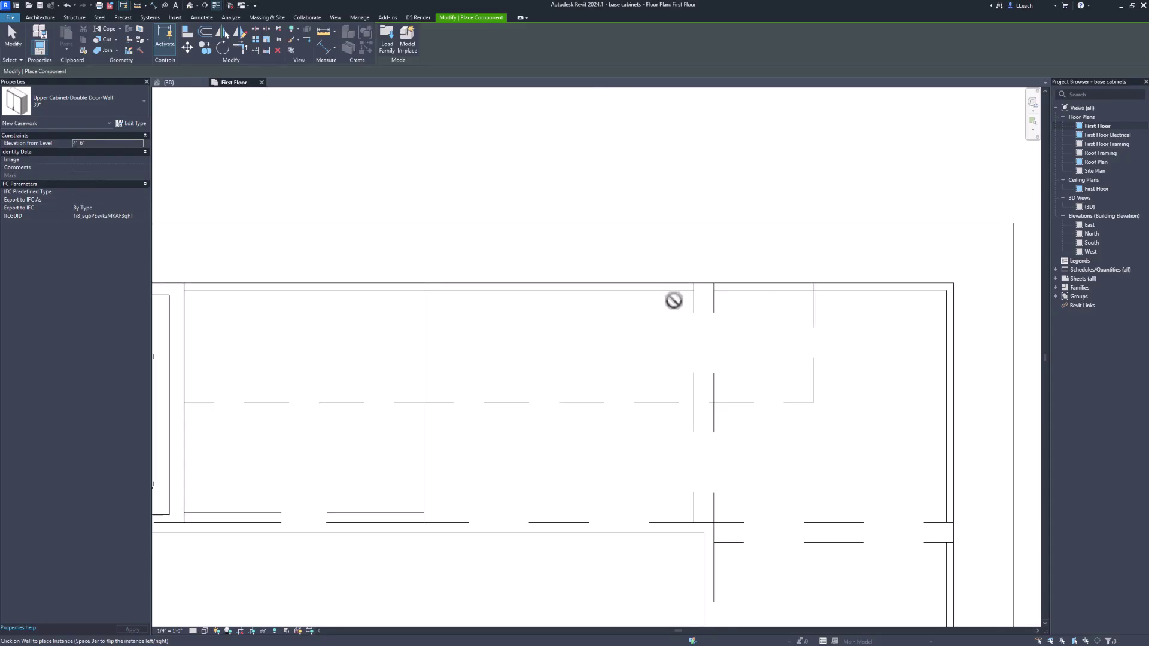
Copy the upper cabinet filler from the far wall corner to the open end of the 39" upper cabinet, flush with the back wall
middle_drag(784, 329, 611, 393)
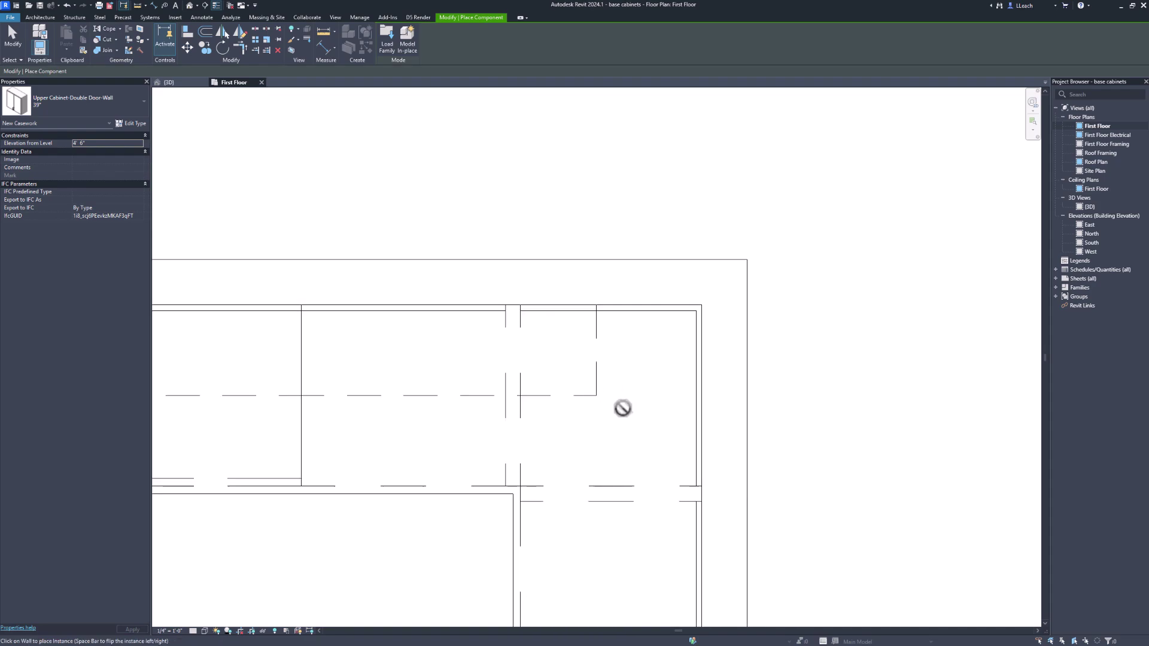
mouse_move(601, 426)
middle_down()
mouse_move(618, 410)
mouse_move(592, 426)
middle_up()
middle_drag(598, 388, 620, 364)
scroll(617, 337, down, 2)
middle_drag(557, 331, 659, 353)
middle_drag(483, 363, 628, 361)
middle_drag(309, 368, 413, 354)
scroll(294, 343, up, 2)
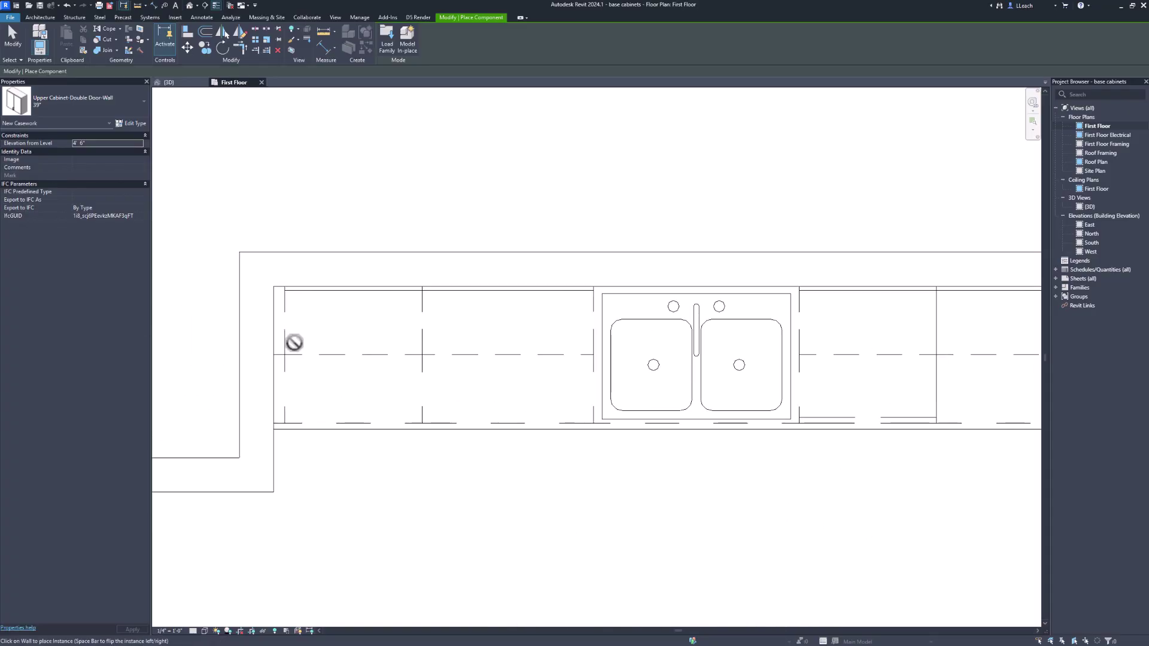
key(Escape)
key(Escape)
click(278, 357)
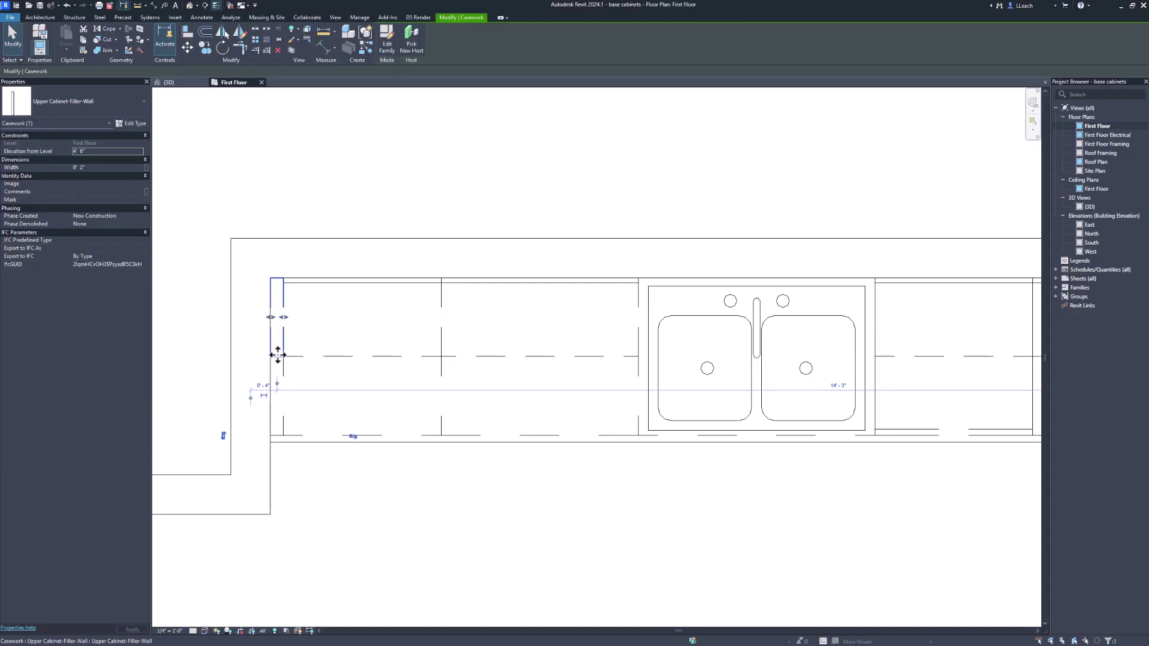
click(204, 48)
scroll(278, 281, up, 1)
scroll(278, 281, up, 2)
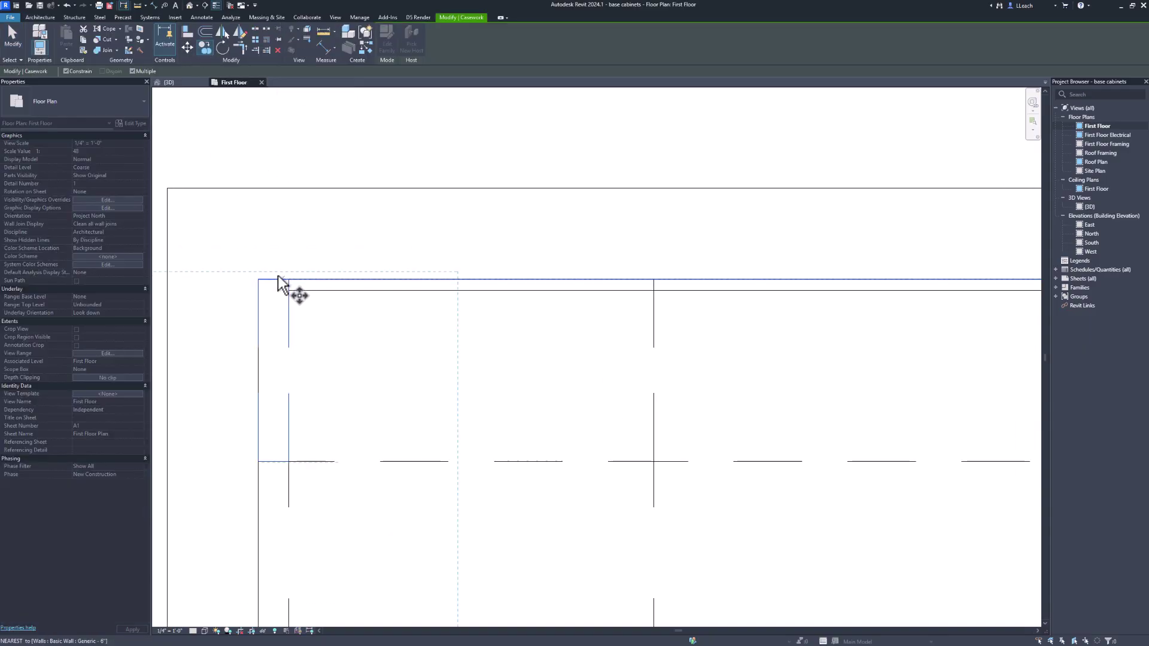
click(258, 279)
scroll(441, 301, down, 3)
middle_drag(712, 306, 310, 317)
middle_drag(814, 343, 636, 346)
scroll(641, 327, up, 5)
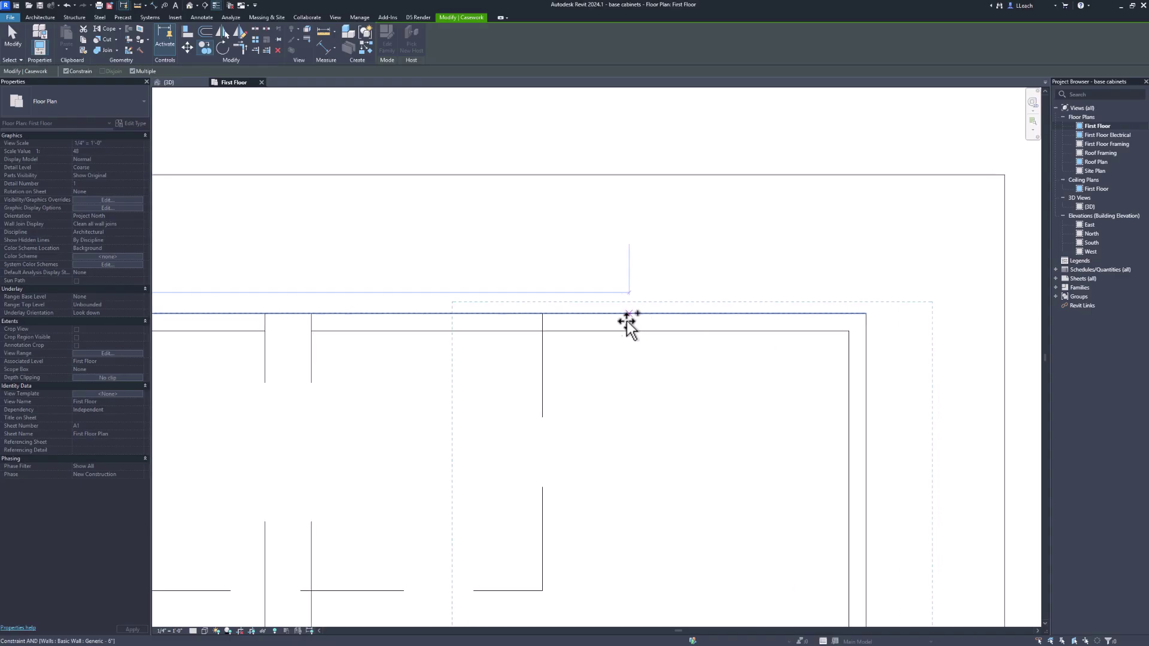
click(584, 308)
scroll(604, 287, down, 4)
scroll(606, 284, down, 1)
key(Escape)
Try to copy the corner upper cabinet filler away from the back wall, out past the adjoining stove wall
middle_drag(617, 343, 636, 311)
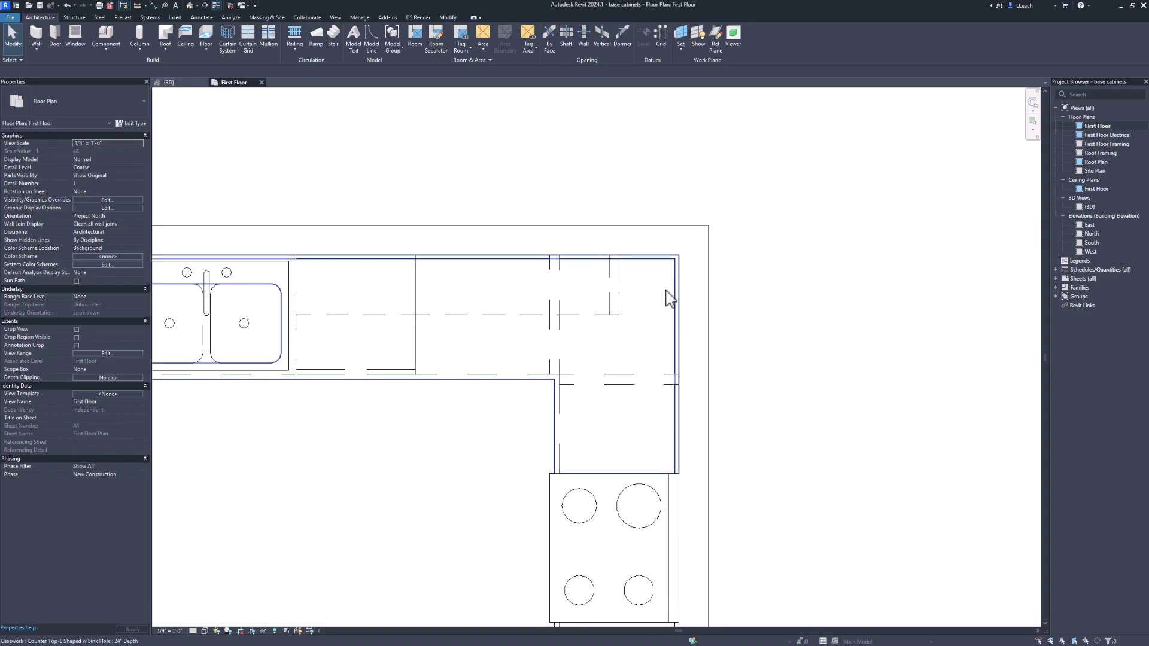
middle_drag(642, 299, 599, 350)
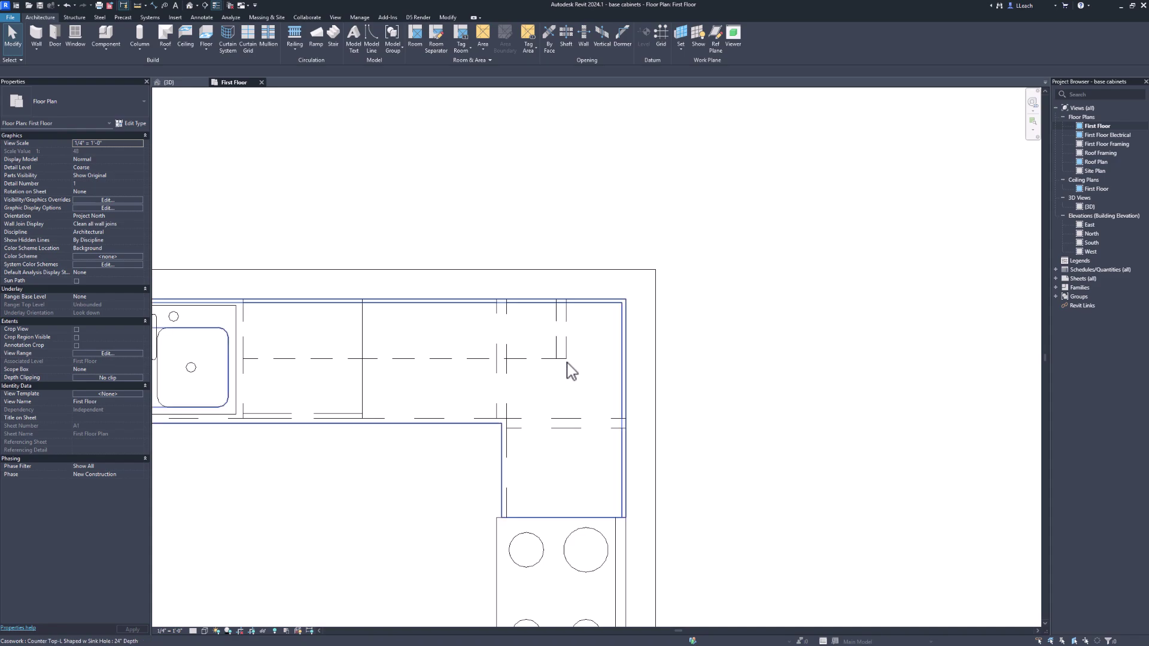
middle_drag(607, 382, 601, 407)
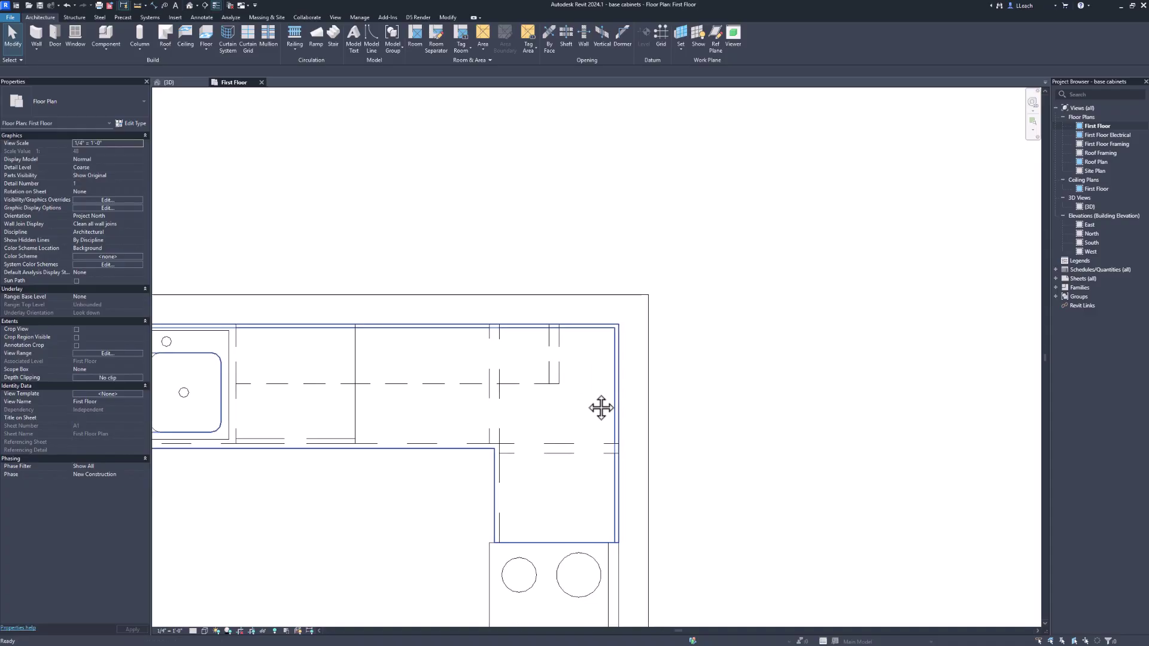
scroll(566, 361, up, 1)
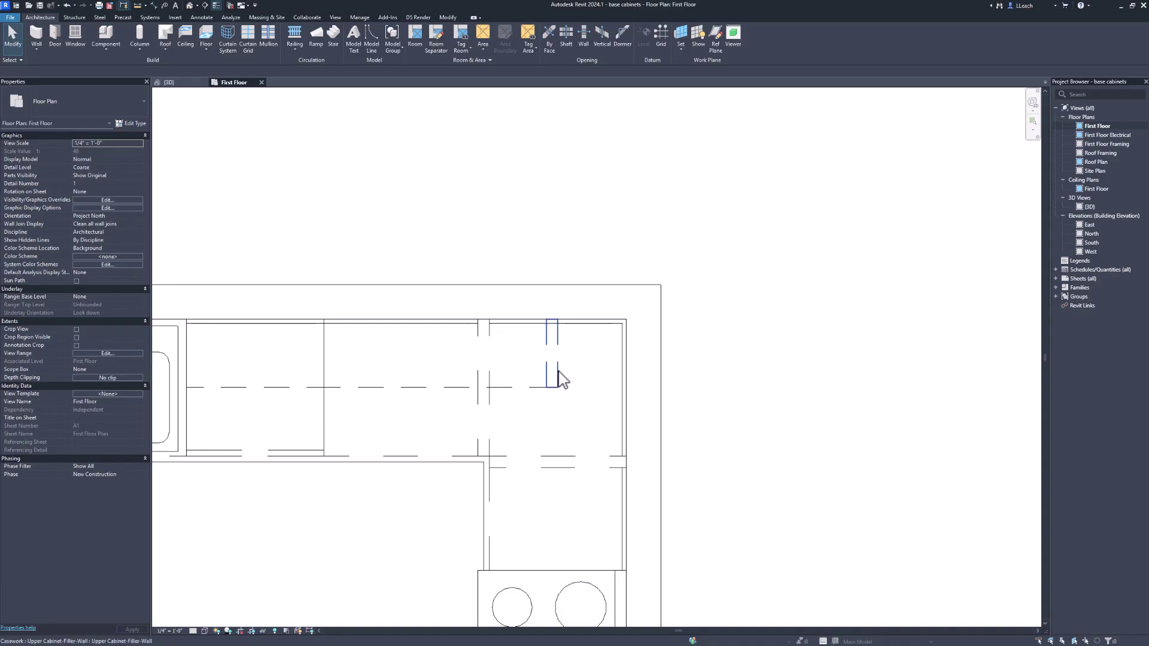
click(559, 373)
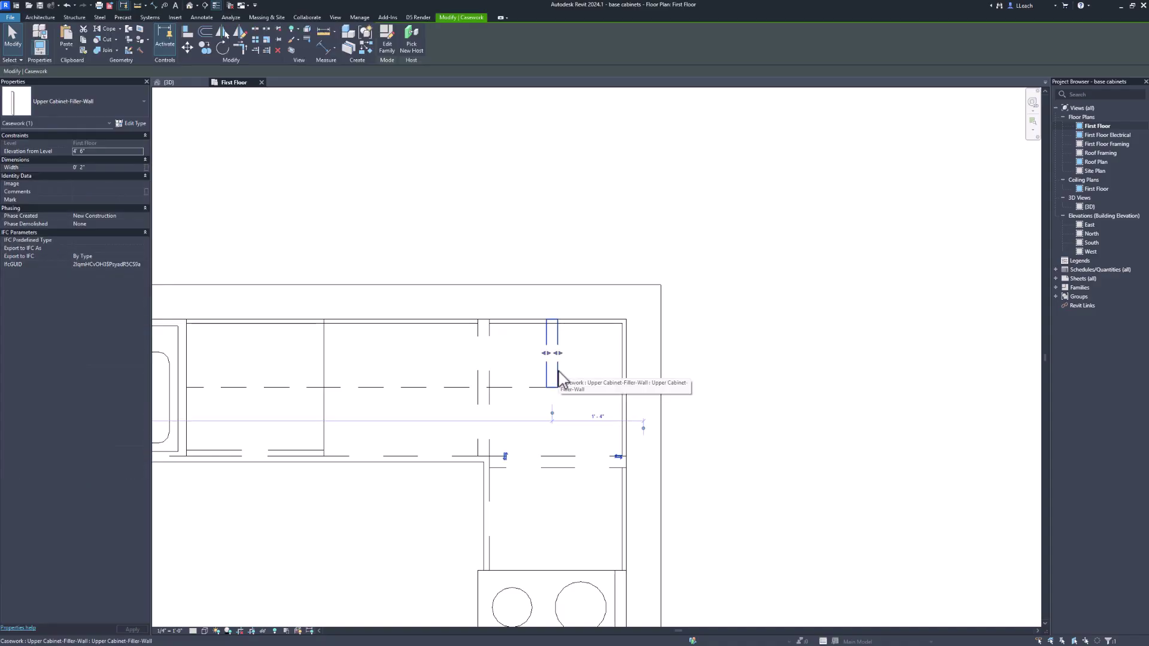
click(204, 49)
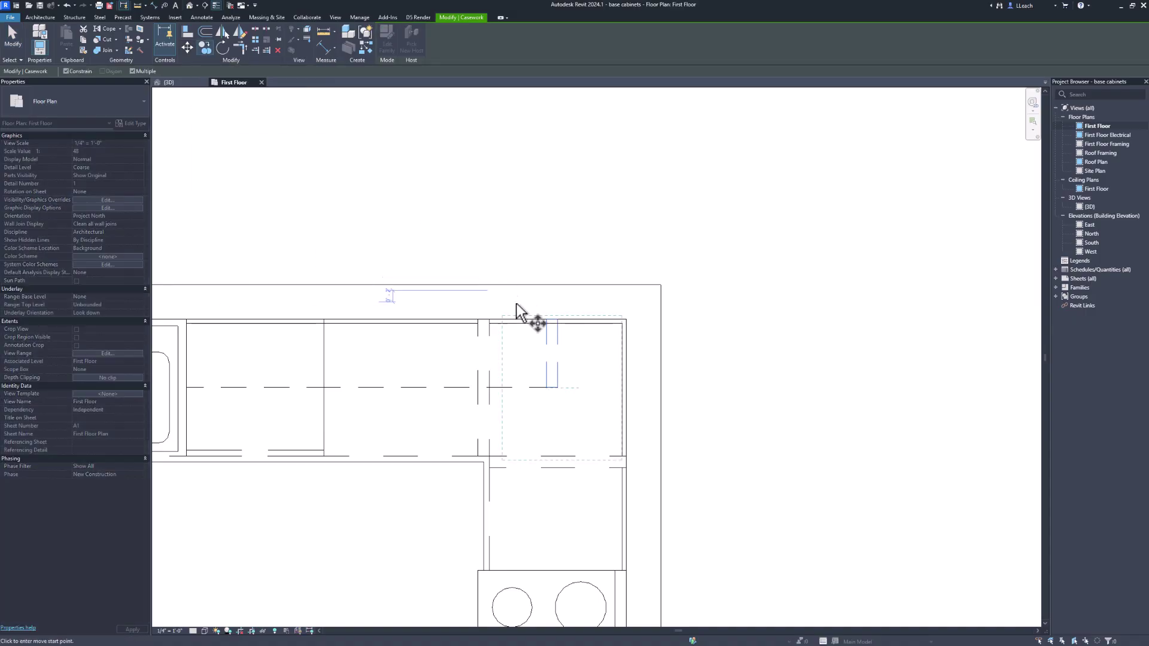
click(551, 360)
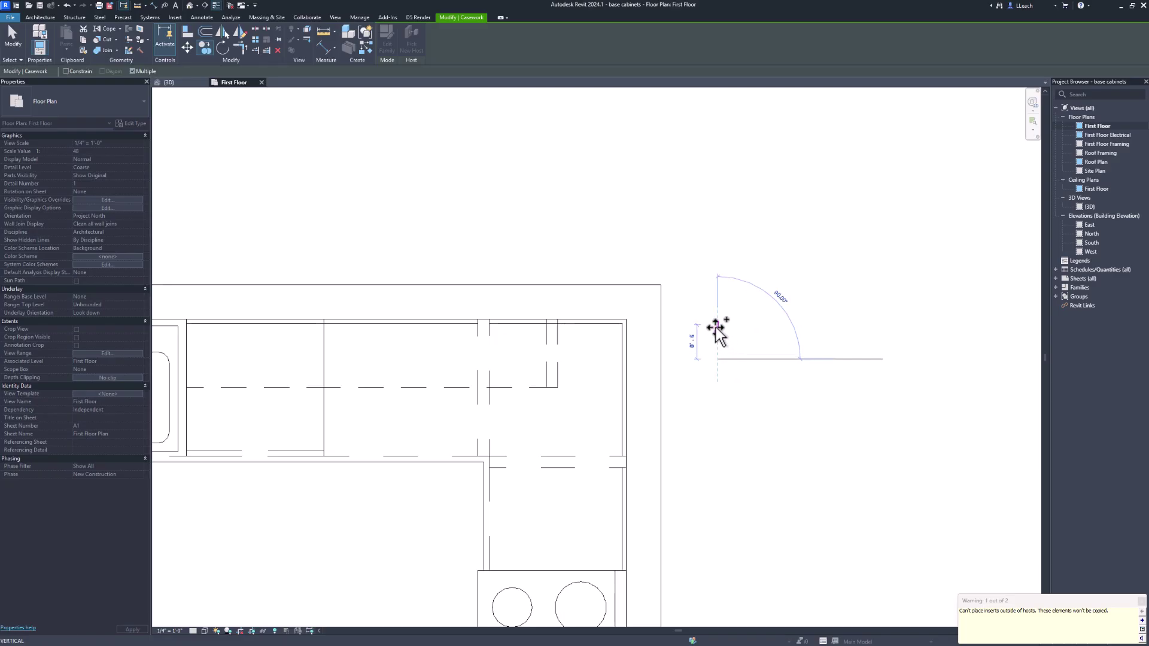
key(Escape)
key(Escape)
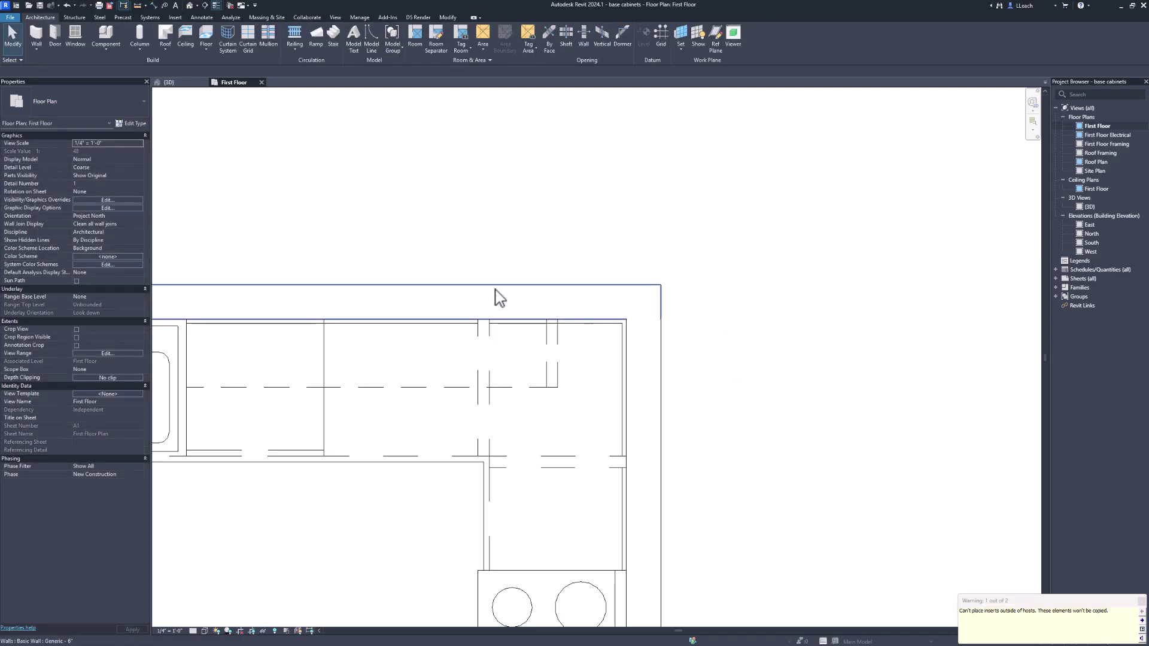
click(1141, 600)
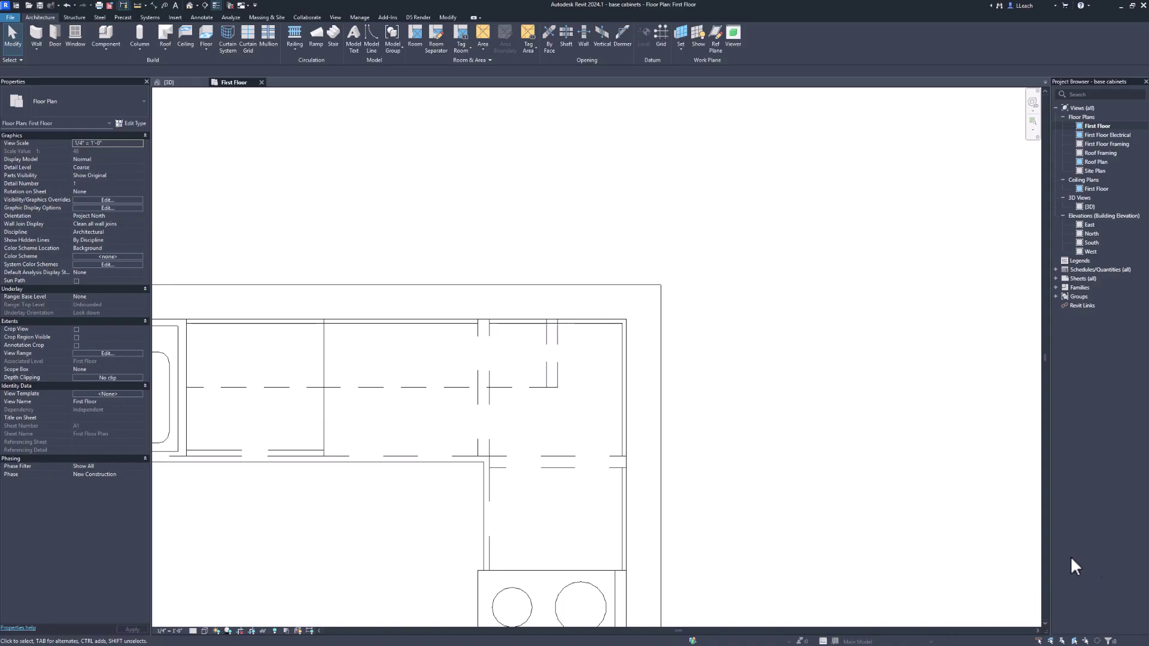
Place an Upper Cabinet-Filler-Wall on the stove wall near the corner, just past the end of the back-wall filler
click(107, 49)
click(116, 63)
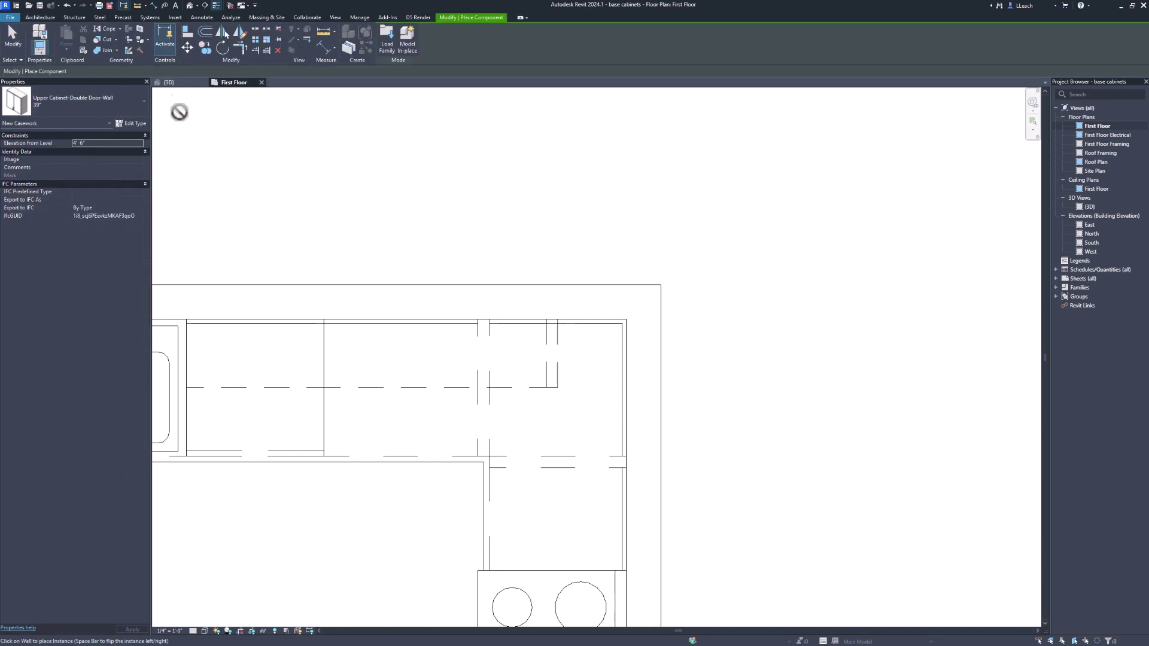
click(138, 101)
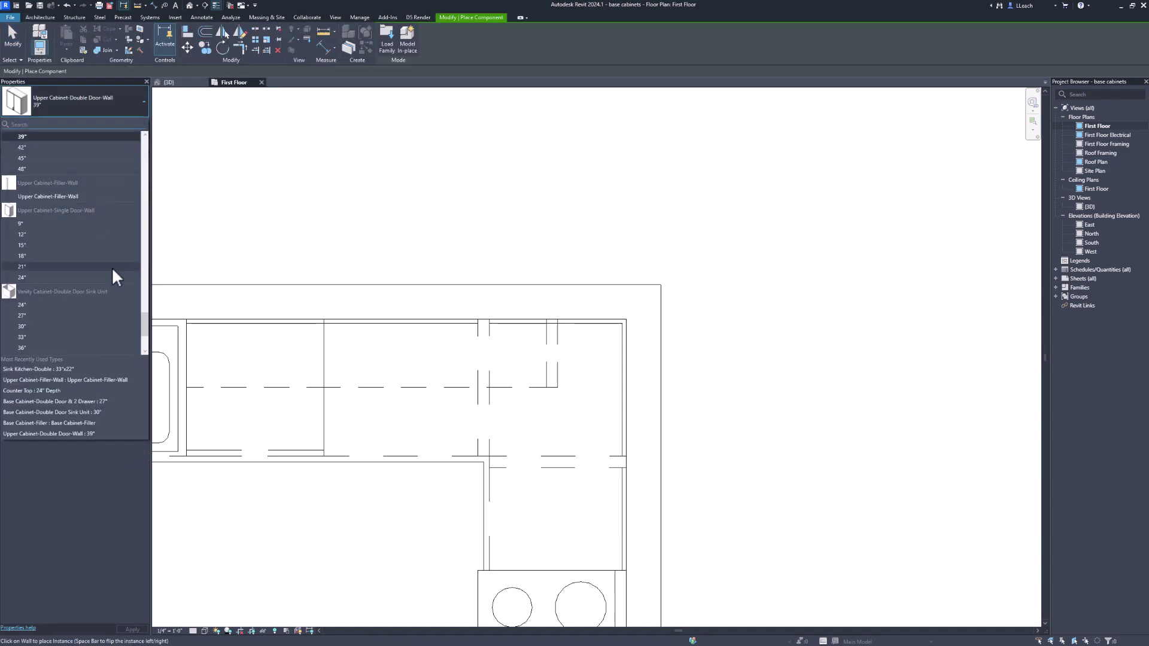
scroll(112, 267, up, 2)
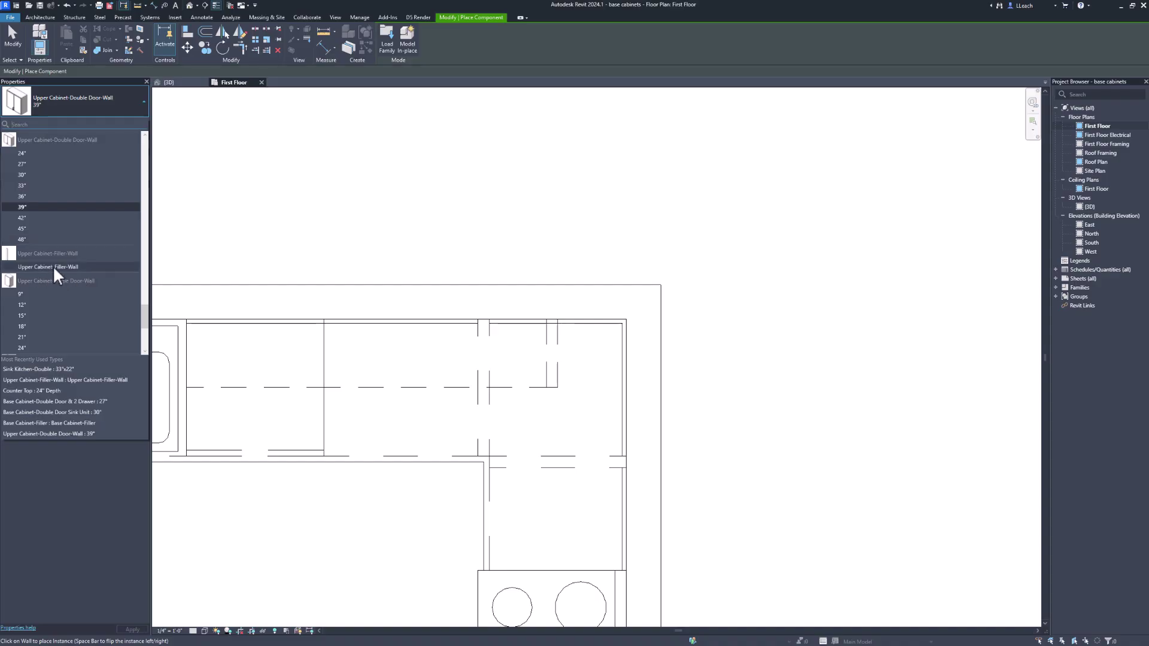
click(54, 268)
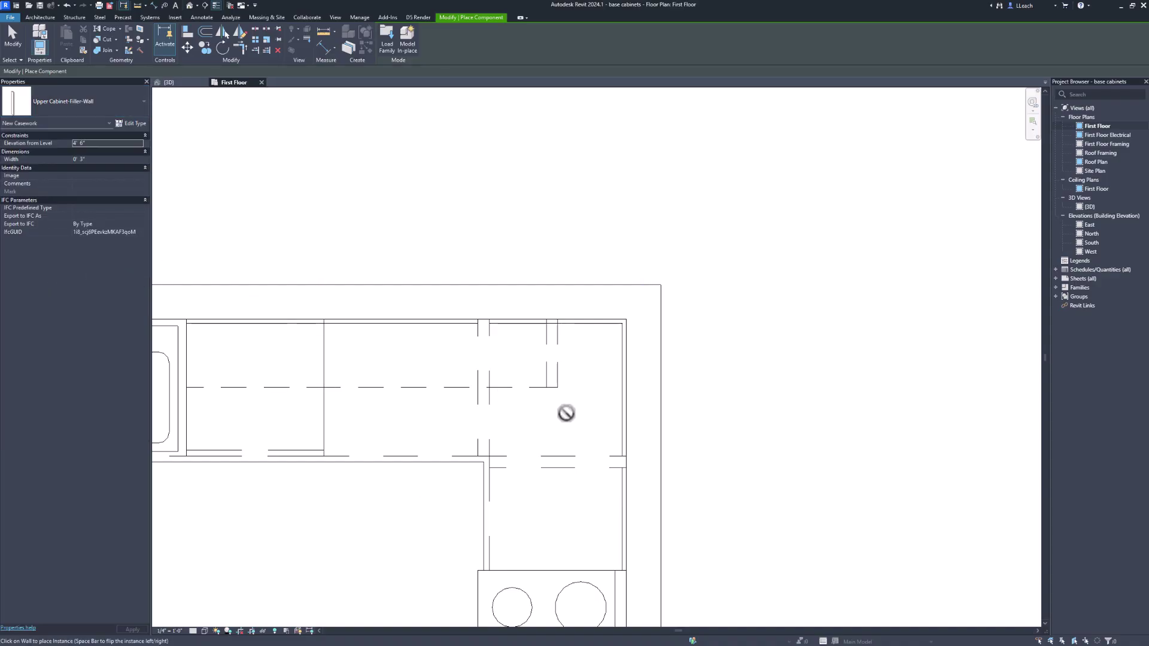
scroll(580, 421, up, 2)
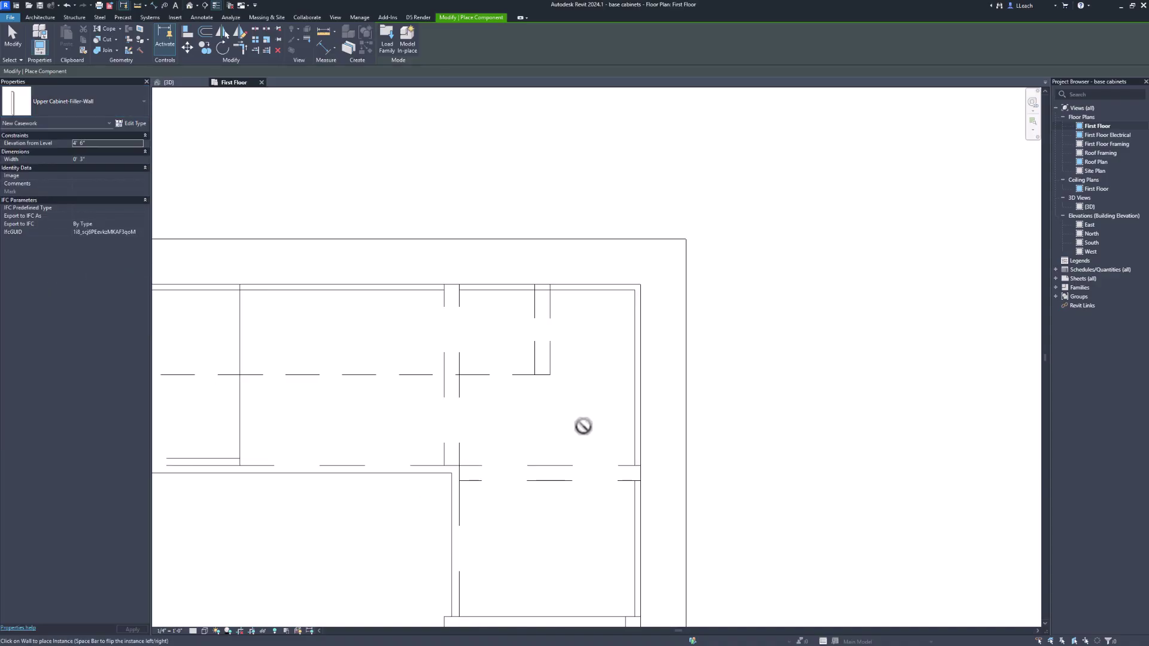
click(642, 394)
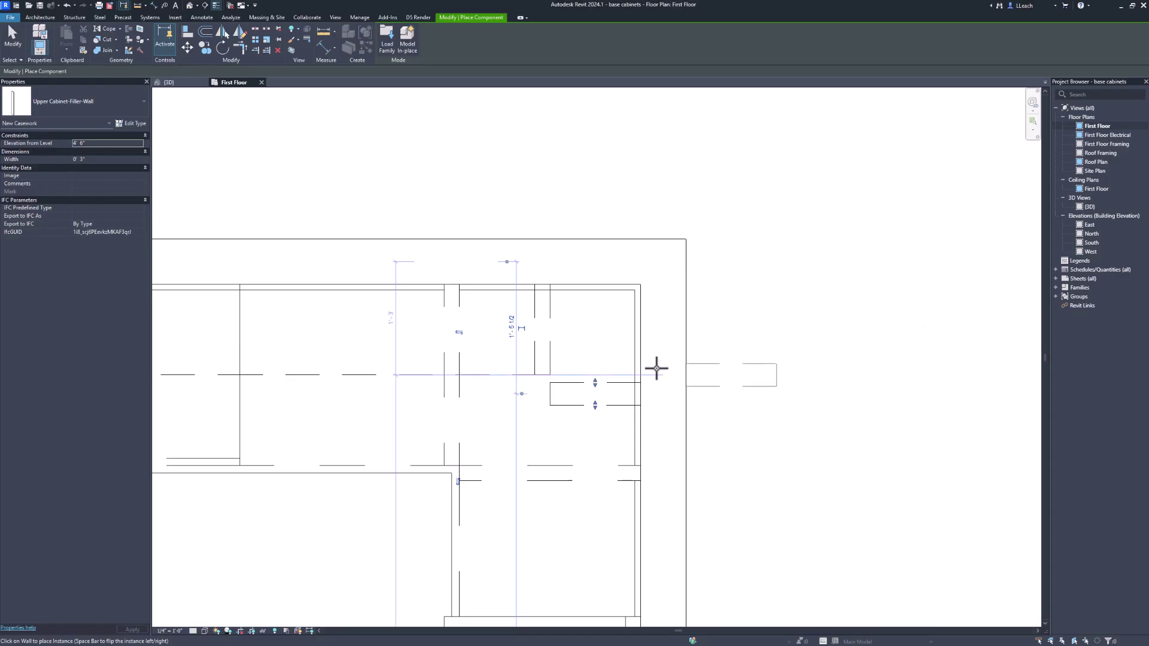
click(16, 41)
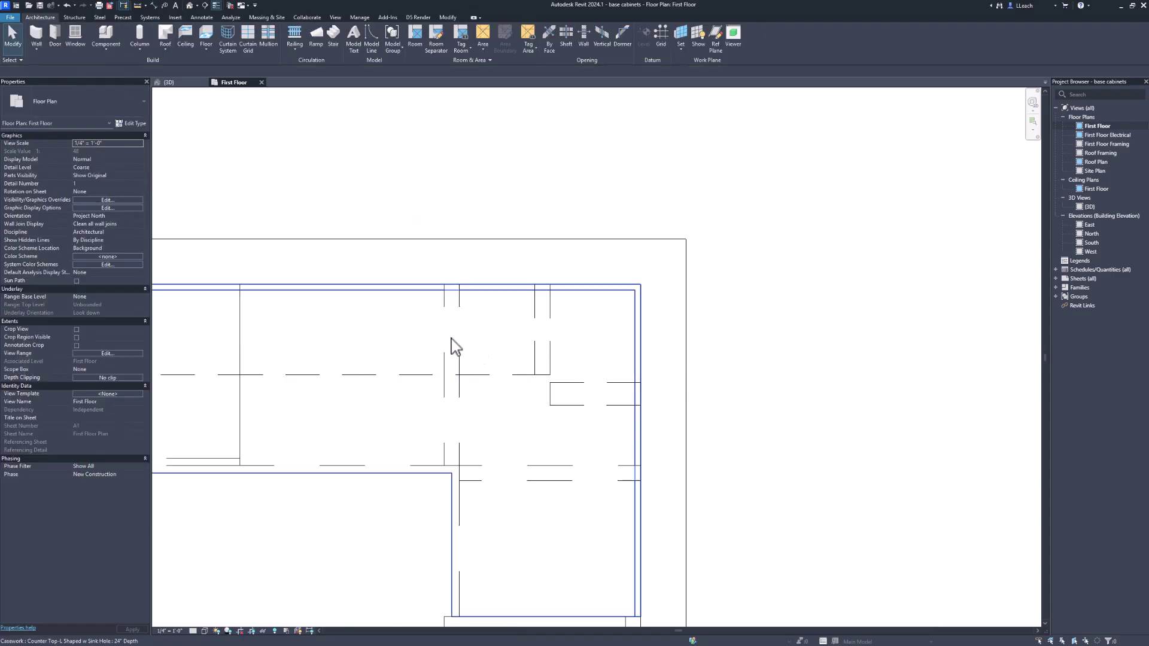
Set the width of the stove-wall upper filler to 2"
click(574, 384)
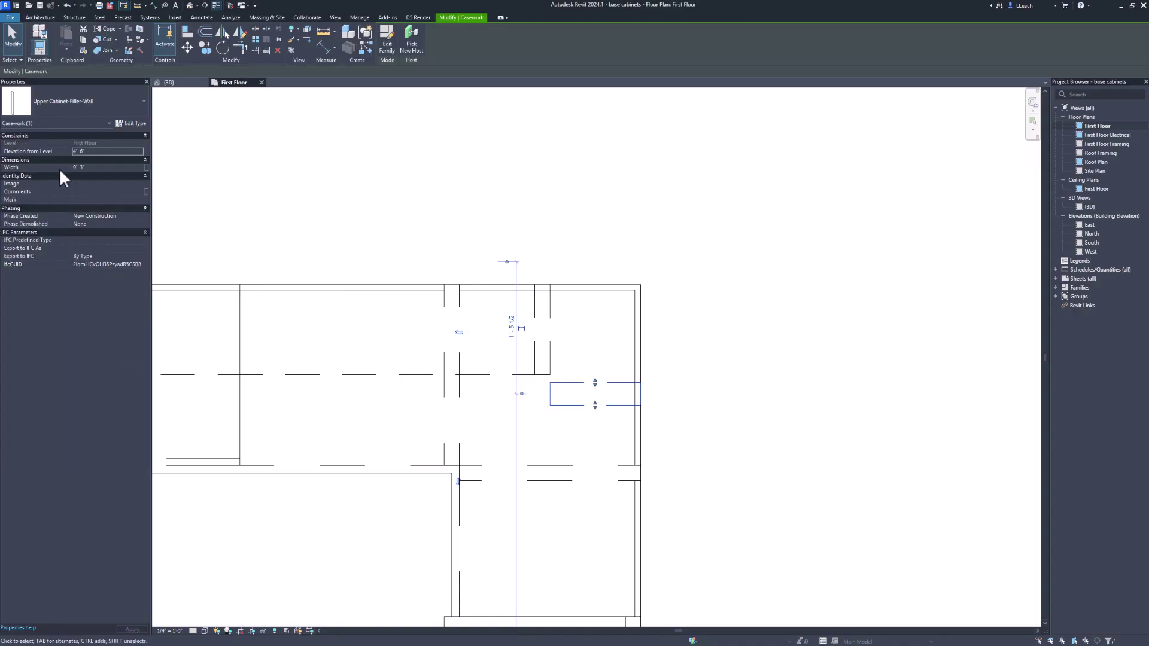
click(90, 168)
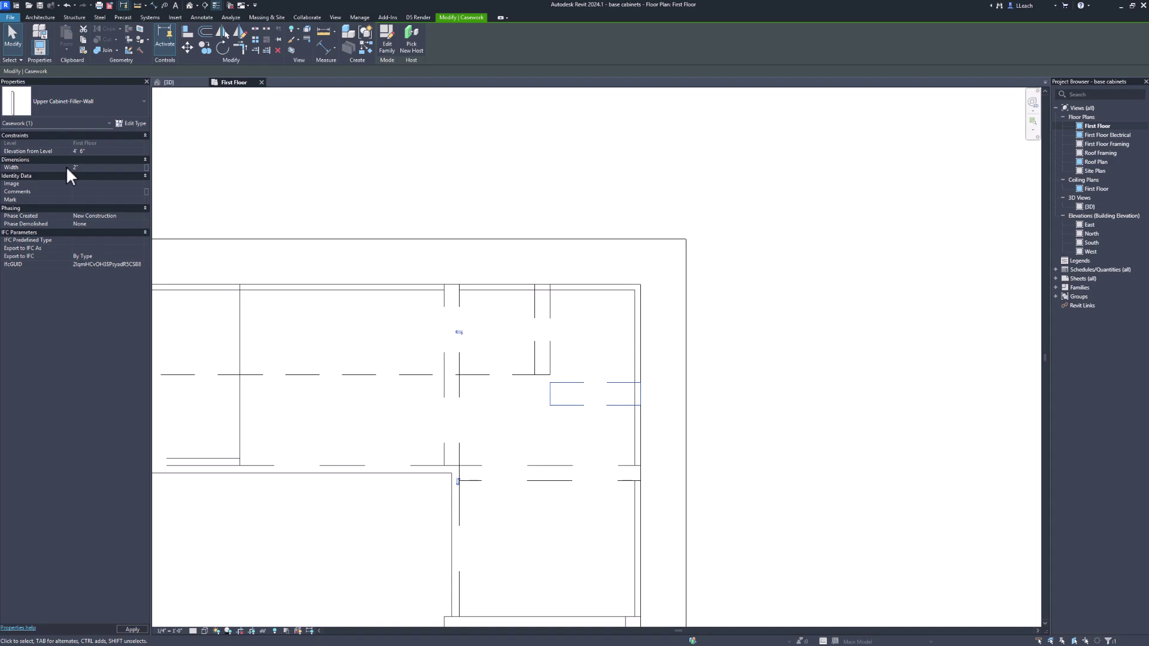
click(590, 257)
Move the stove-wall upper filler so its corner meets the front corner of the back-wall filler
scroll(546, 393, up, 3)
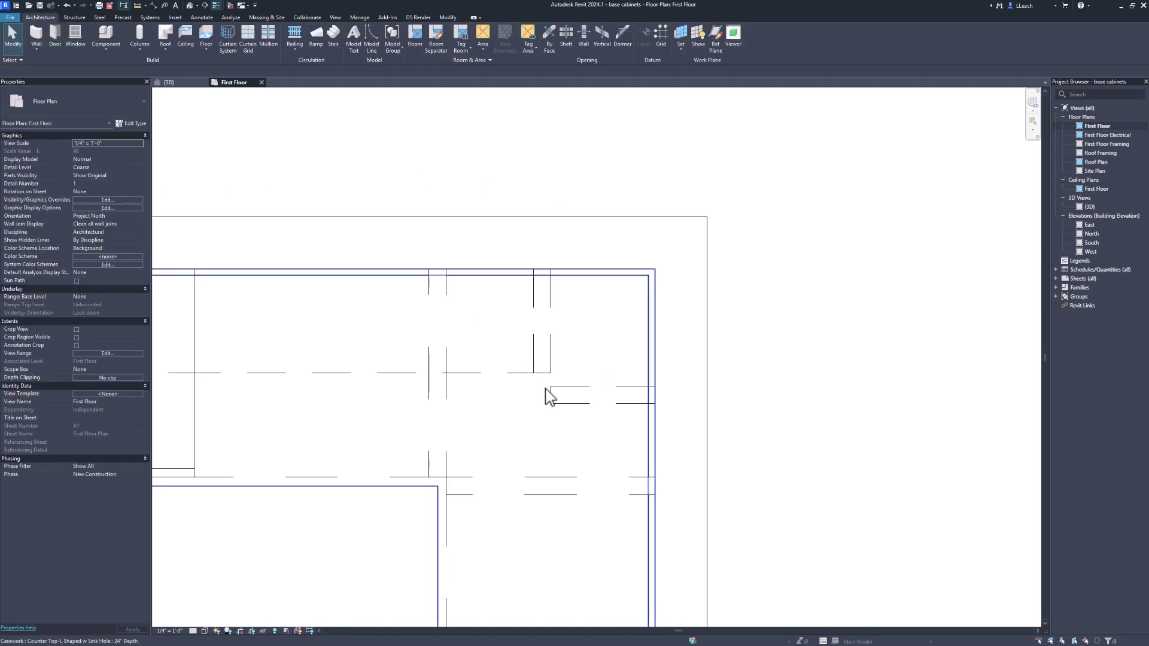
click(574, 396)
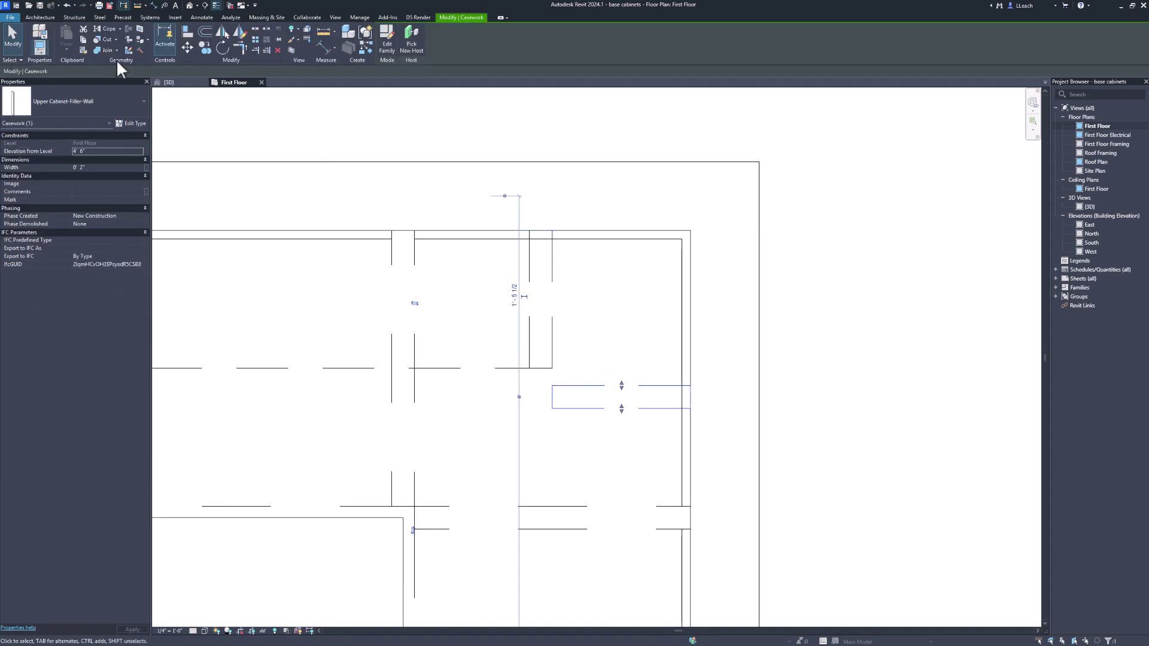
click(187, 48)
scroll(532, 368, up, 3)
click(555, 394)
click(555, 359)
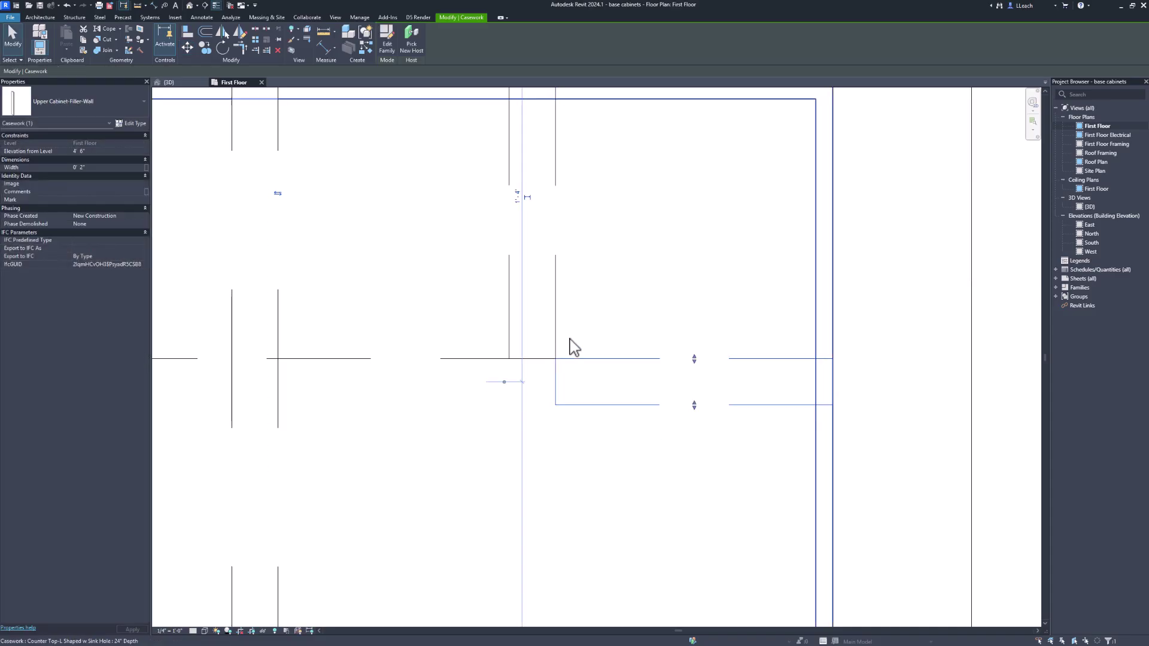
key(Escape)
Place a 30" Upper Cabinet-Double Door-Wall on the stove wall, between the corner filler and the stove
scroll(554, 342, down, 2)
scroll(554, 344, down, 4)
scroll(574, 341, down, 4)
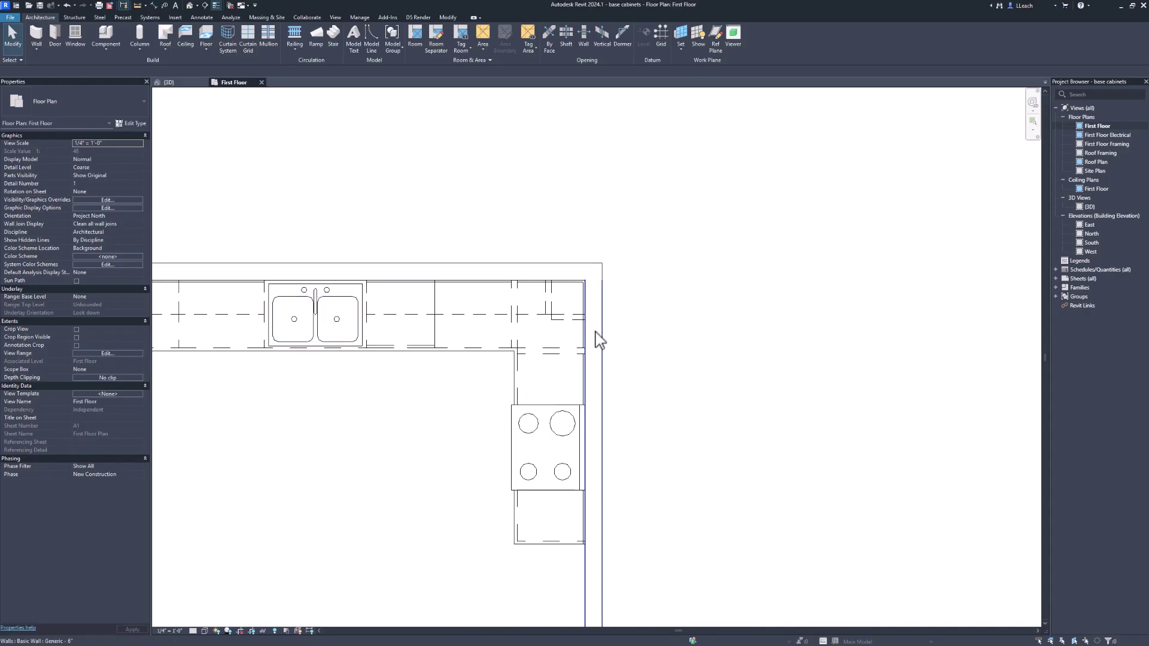
middle_drag(599, 340, 554, 349)
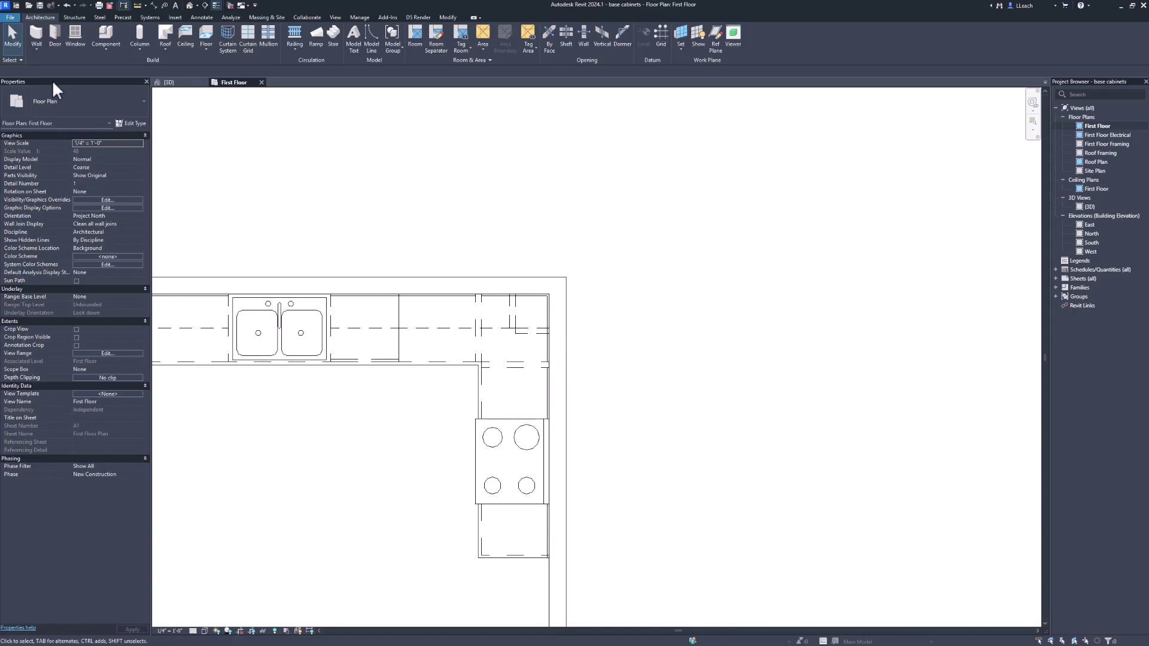
click(106, 46)
click(122, 68)
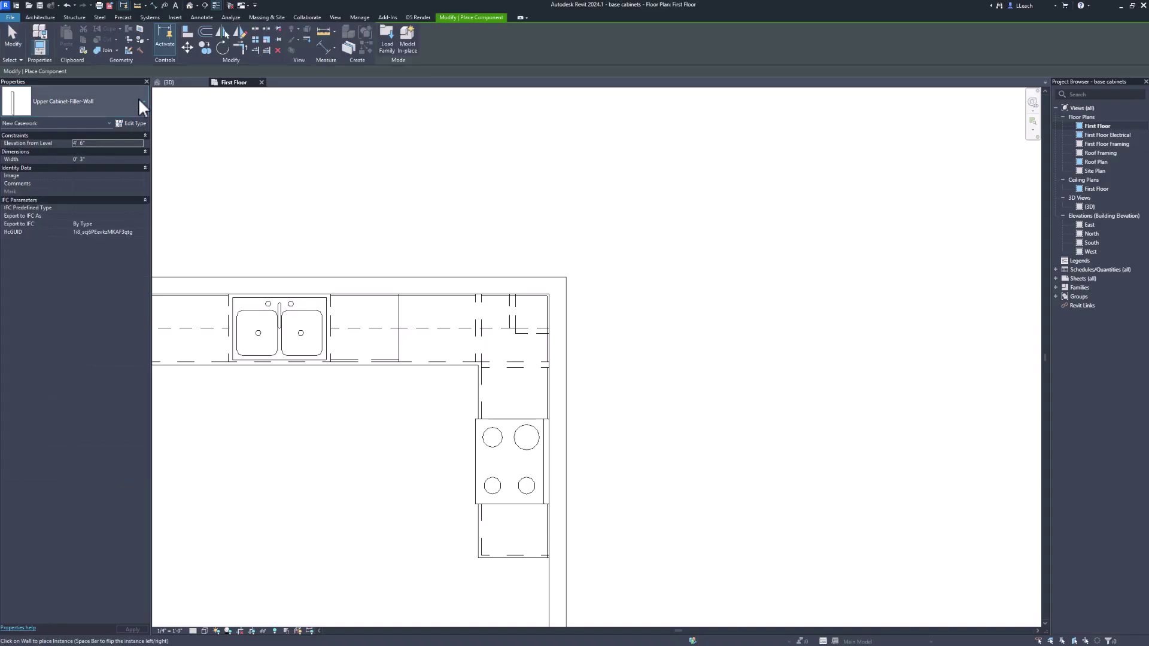
click(138, 102)
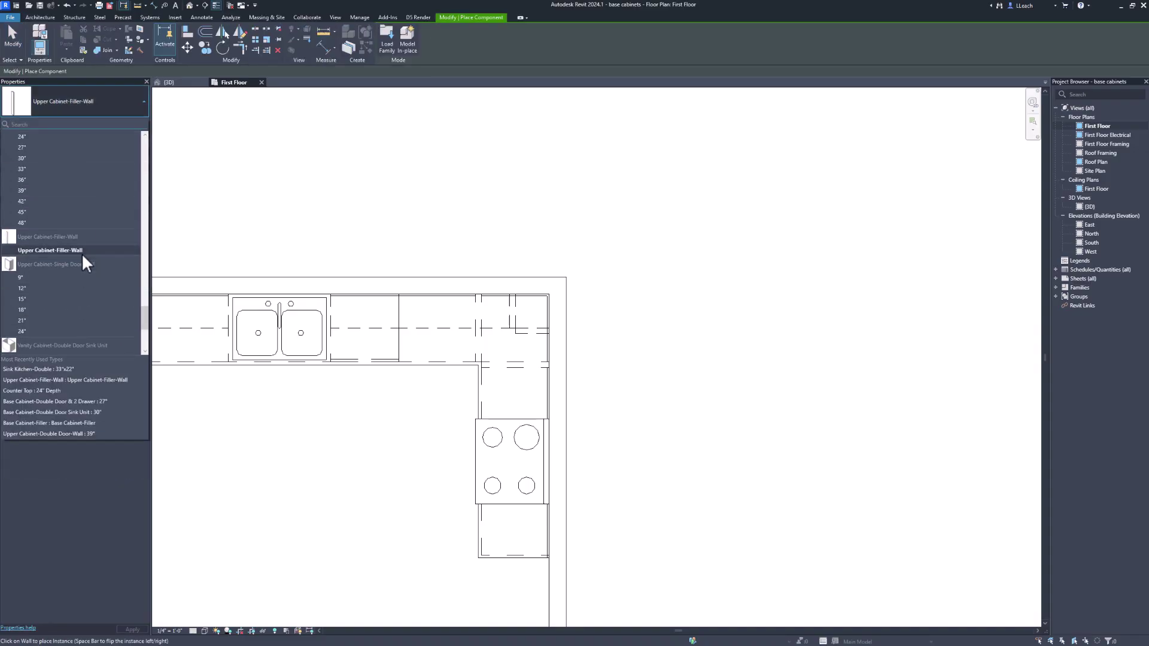
scroll(95, 260, up, 5)
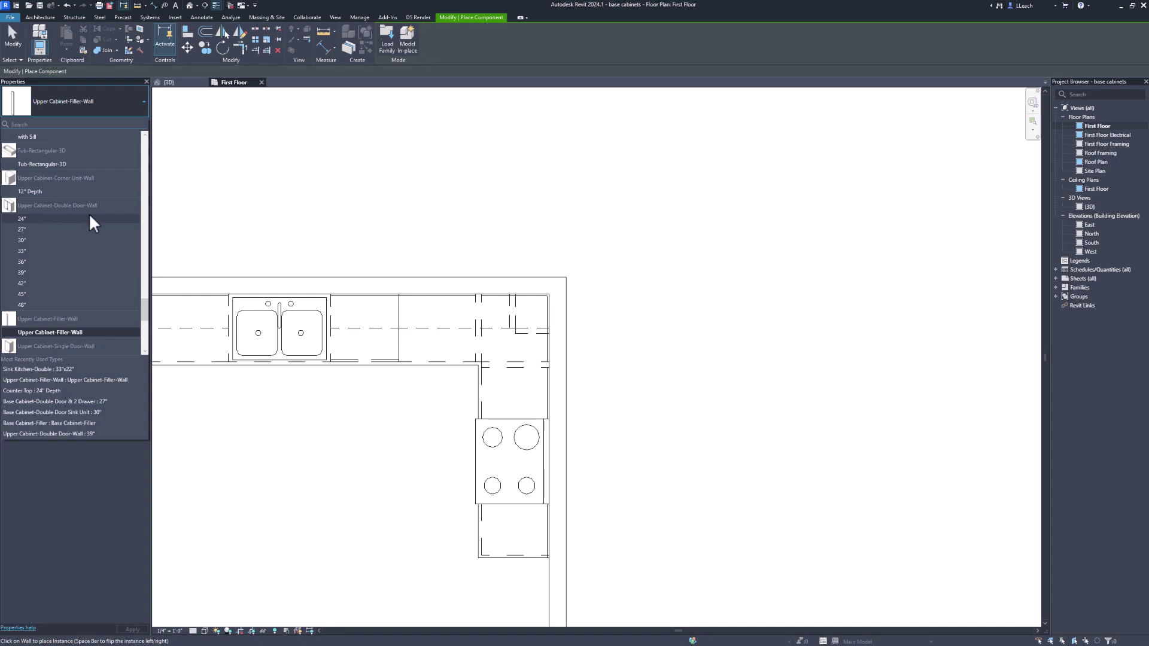
click(27, 240)
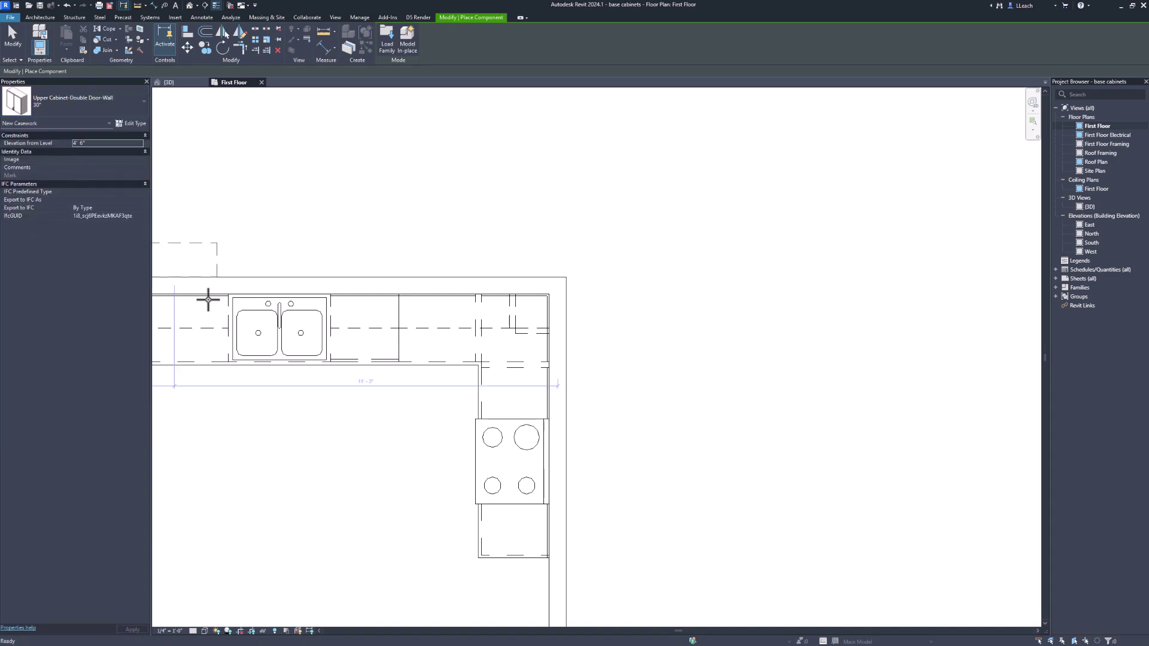
scroll(533, 448, up, 2)
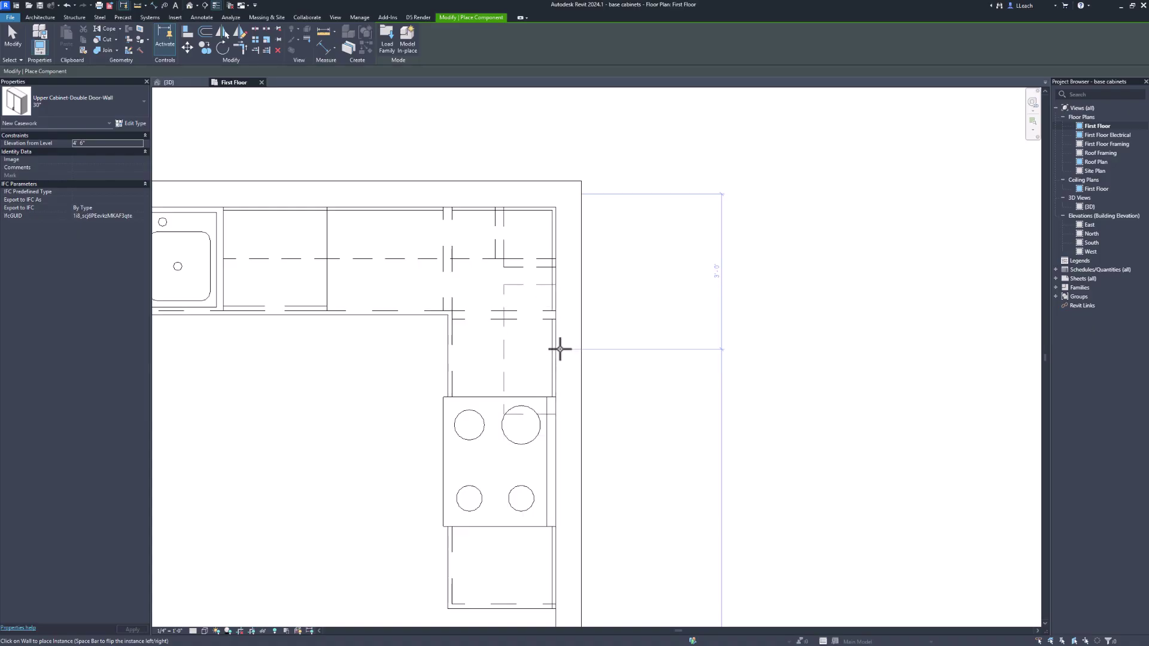
scroll(553, 359, up, 2)
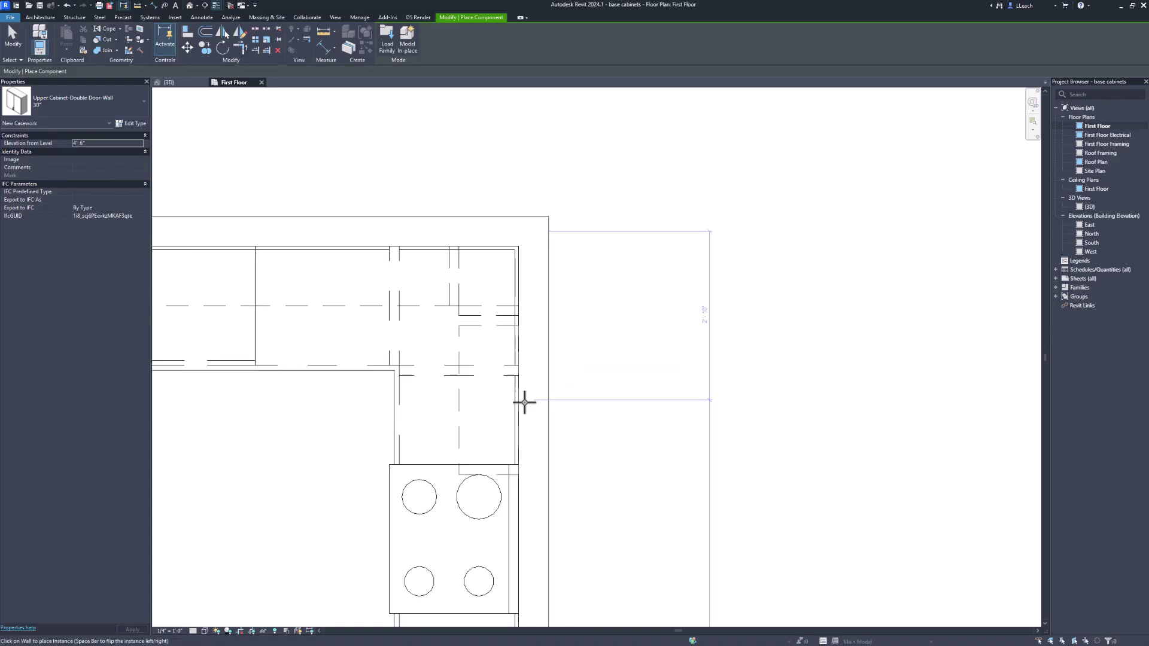
scroll(524, 402, up, 3)
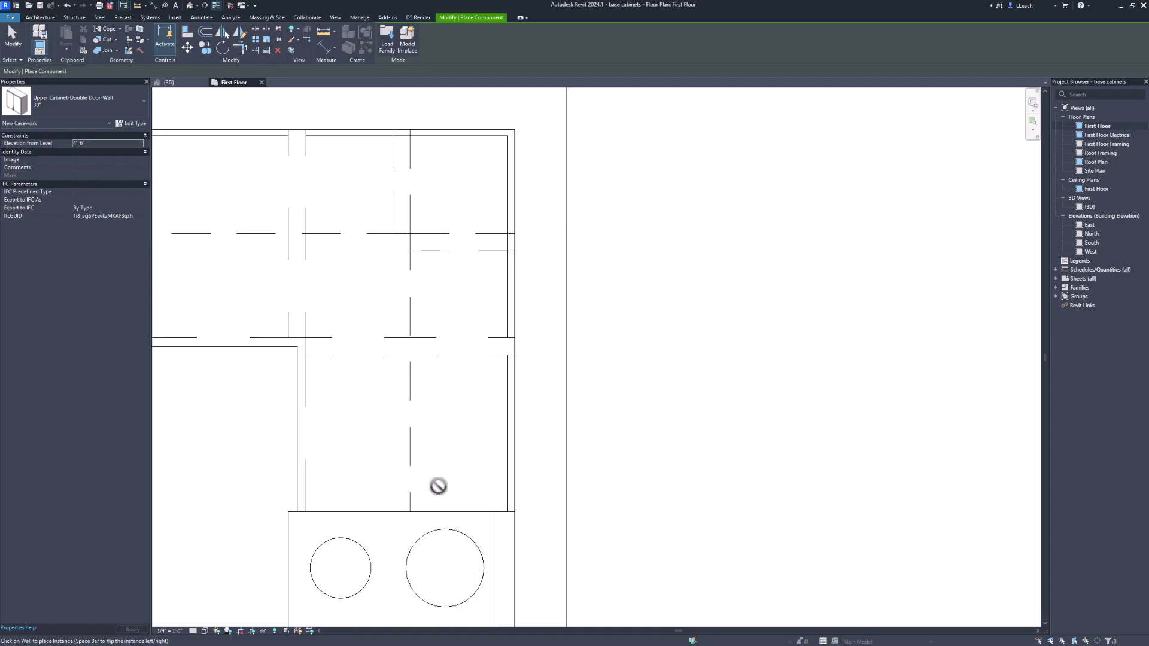
scroll(444, 377, down, 4)
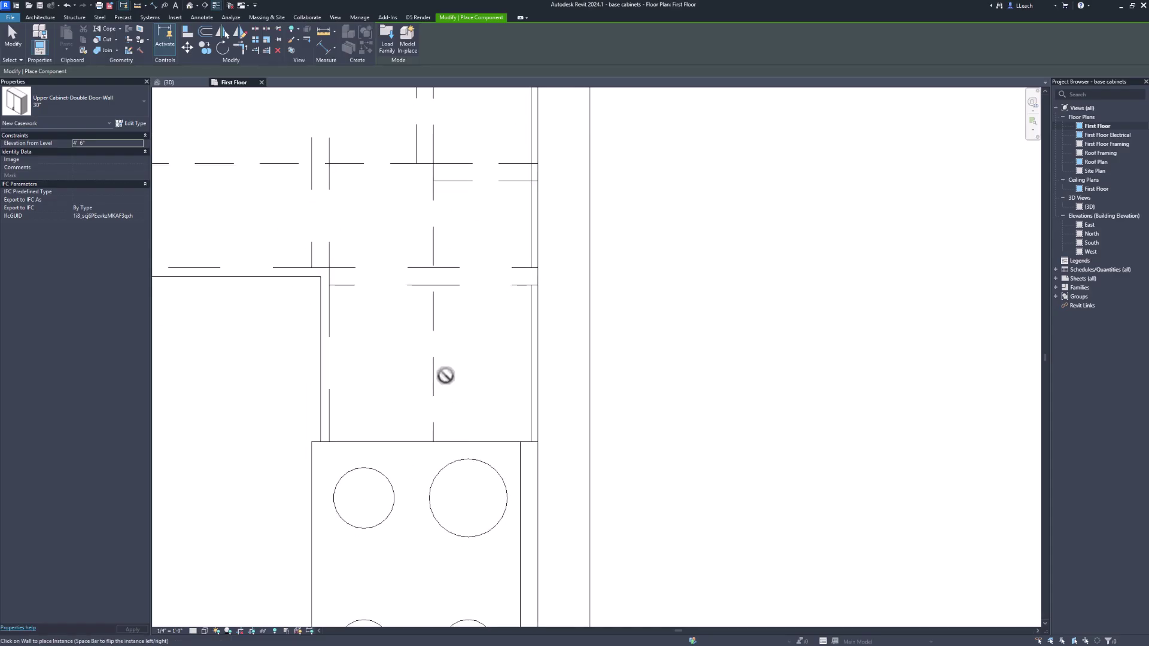
scroll(445, 374, down, 2)
key(Escape)
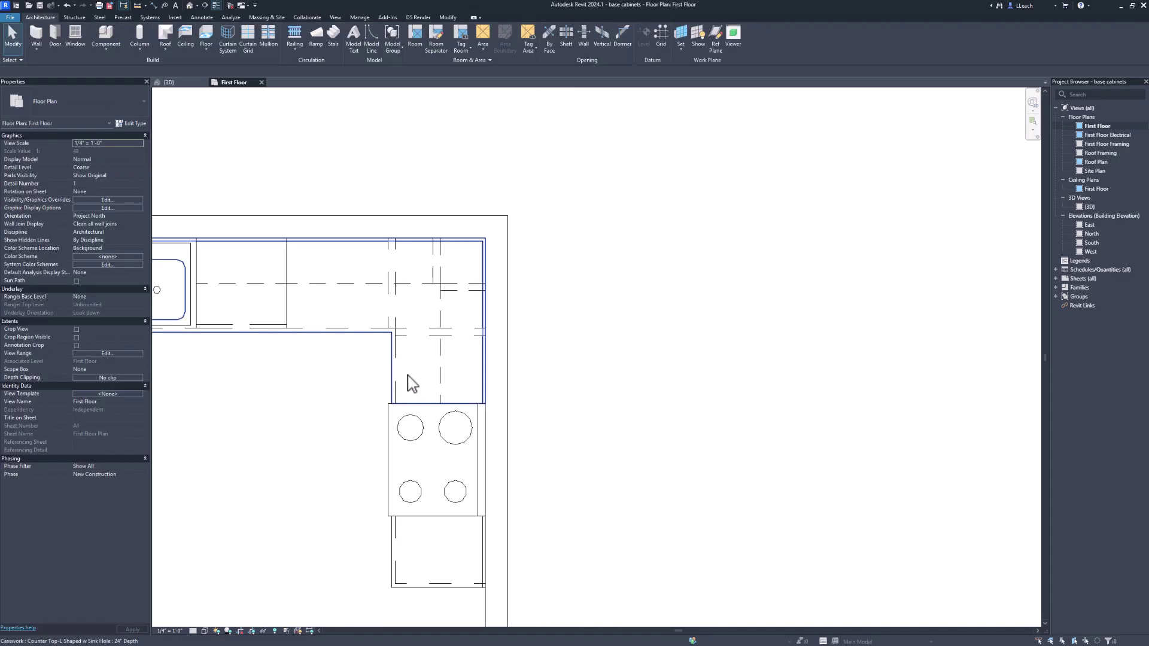
Switch to the 3D view and turn the model so the upper cabinets on both walls can be inspected
click(175, 82)
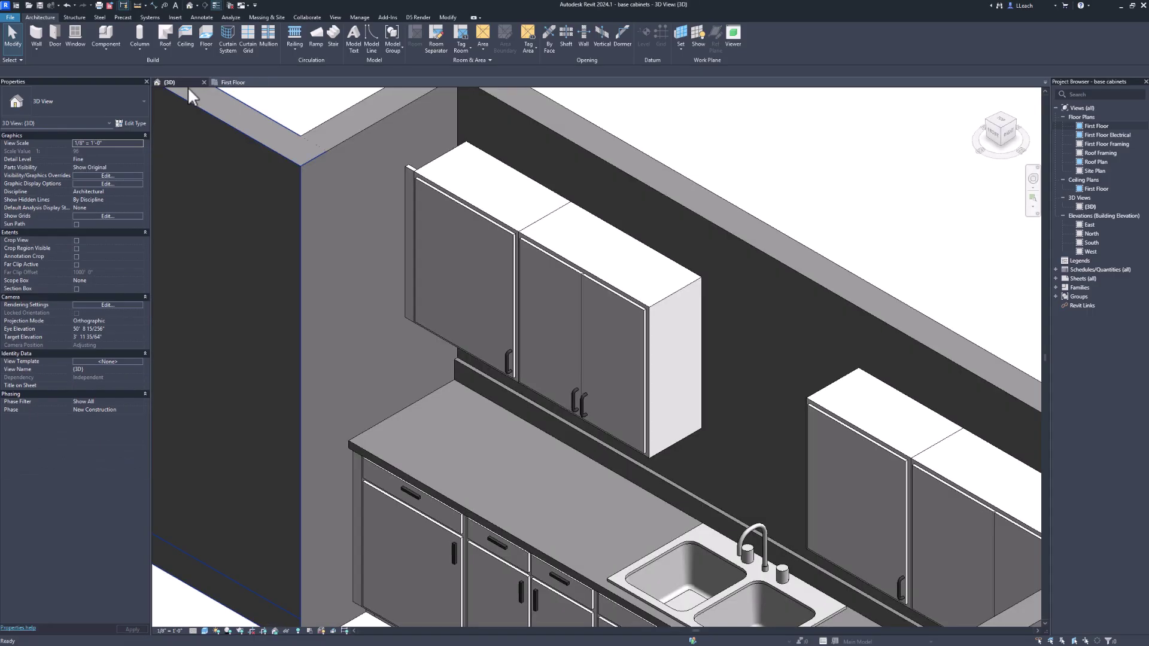
scroll(664, 351, down, 4)
middle_drag(703, 360, 635, 303)
scroll(526, 305, up, 1)
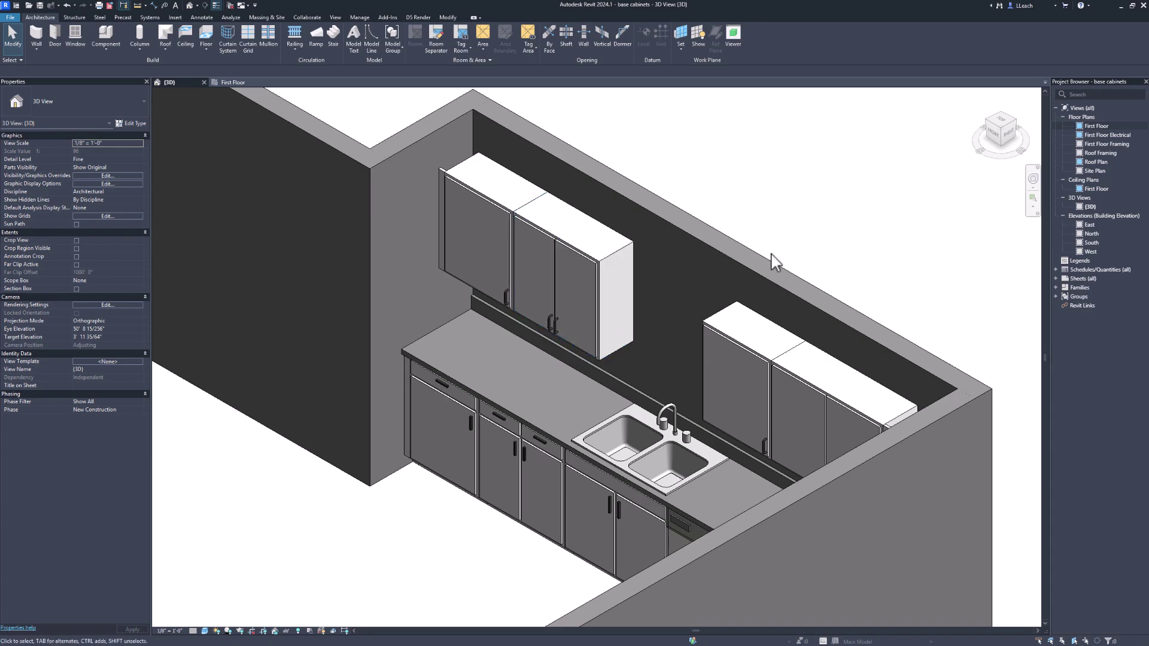
click(987, 127)
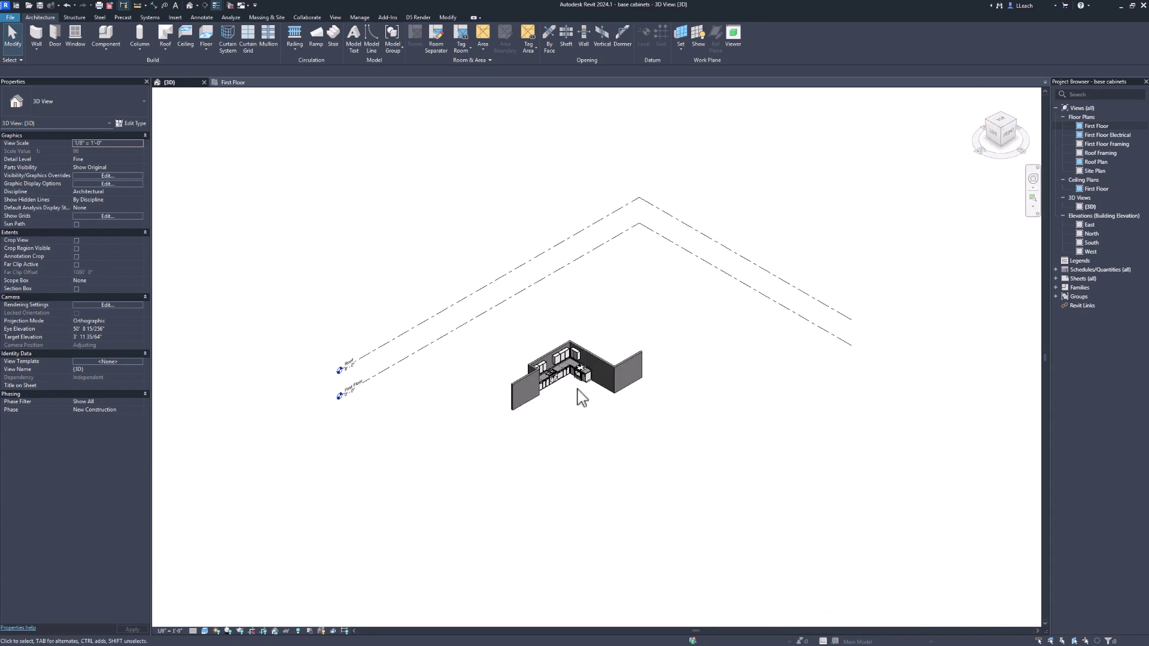
Flip the hand of the 18" single-door base cabinet beside the stove in the First Floor plan and check its door in 3D
scroll(585, 389, up, 3)
scroll(583, 380, up, 5)
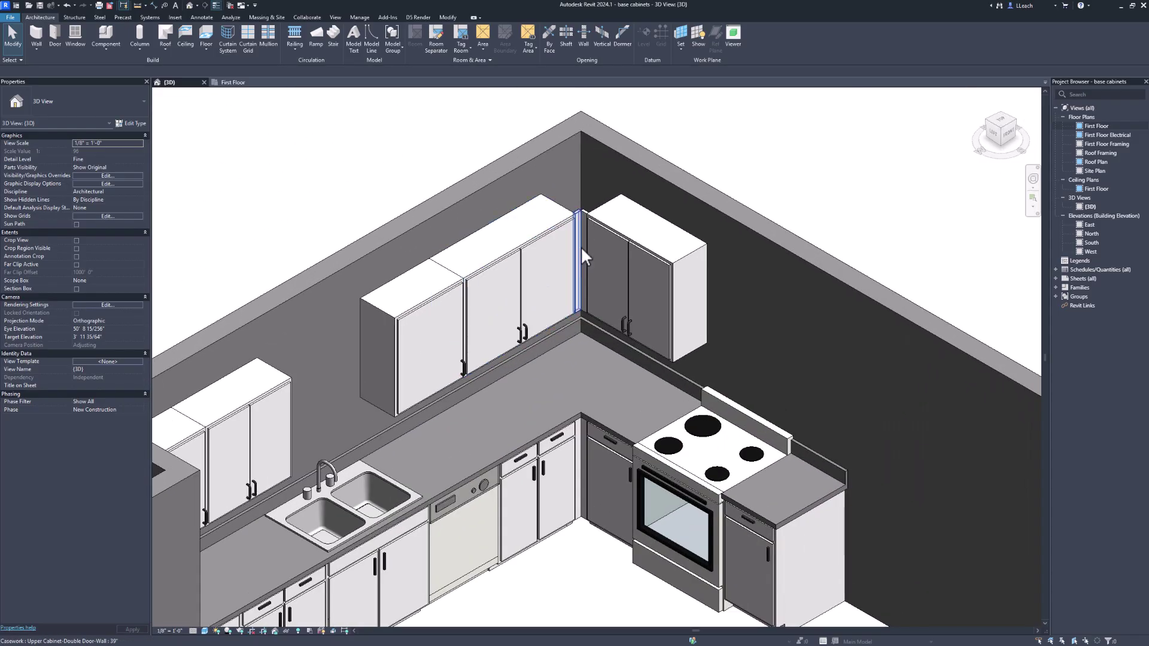
scroll(610, 332, up, 2)
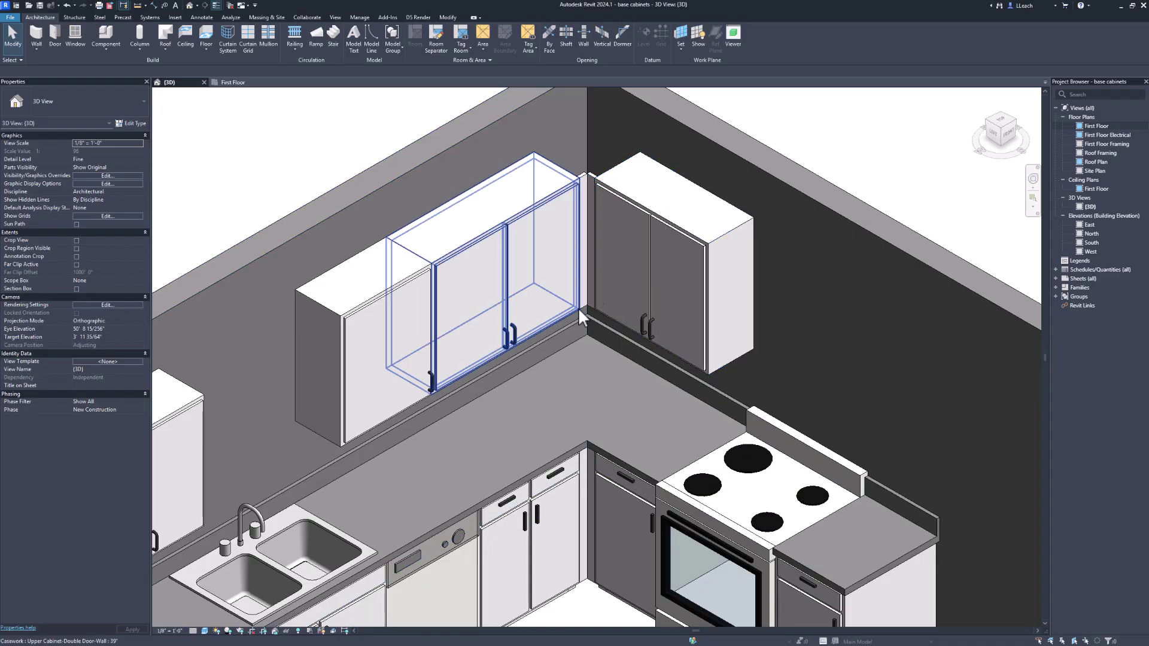
middle_drag(691, 476, 634, 325)
middle_drag(683, 454, 680, 408)
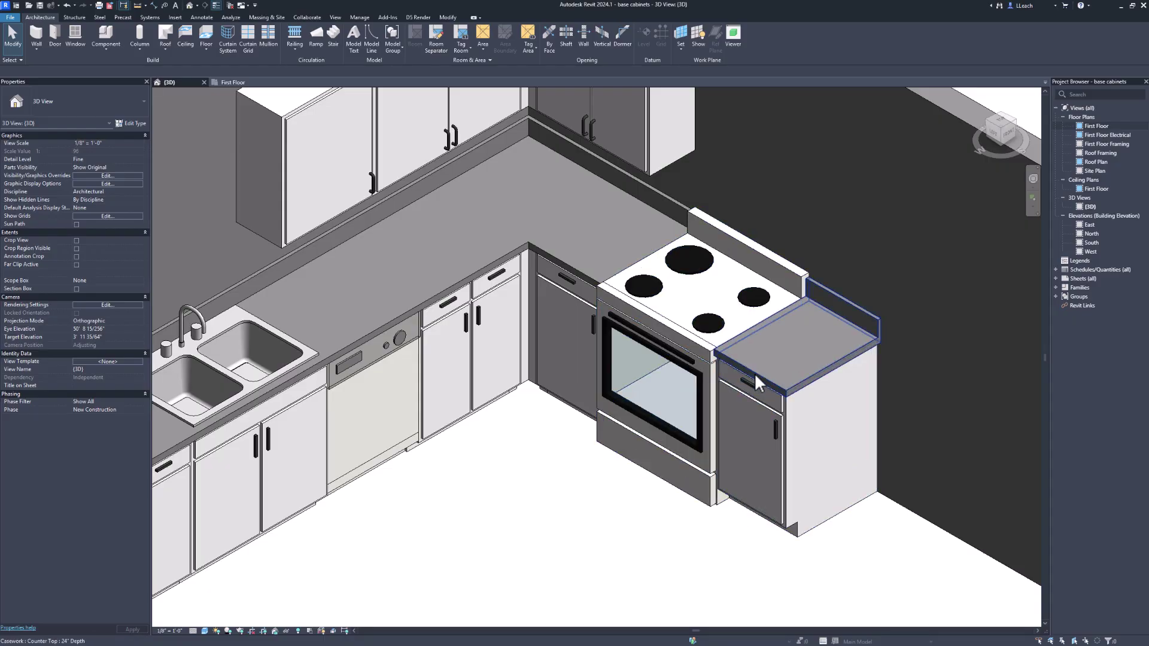
double_click(1095, 126)
scroll(413, 497, up, 1)
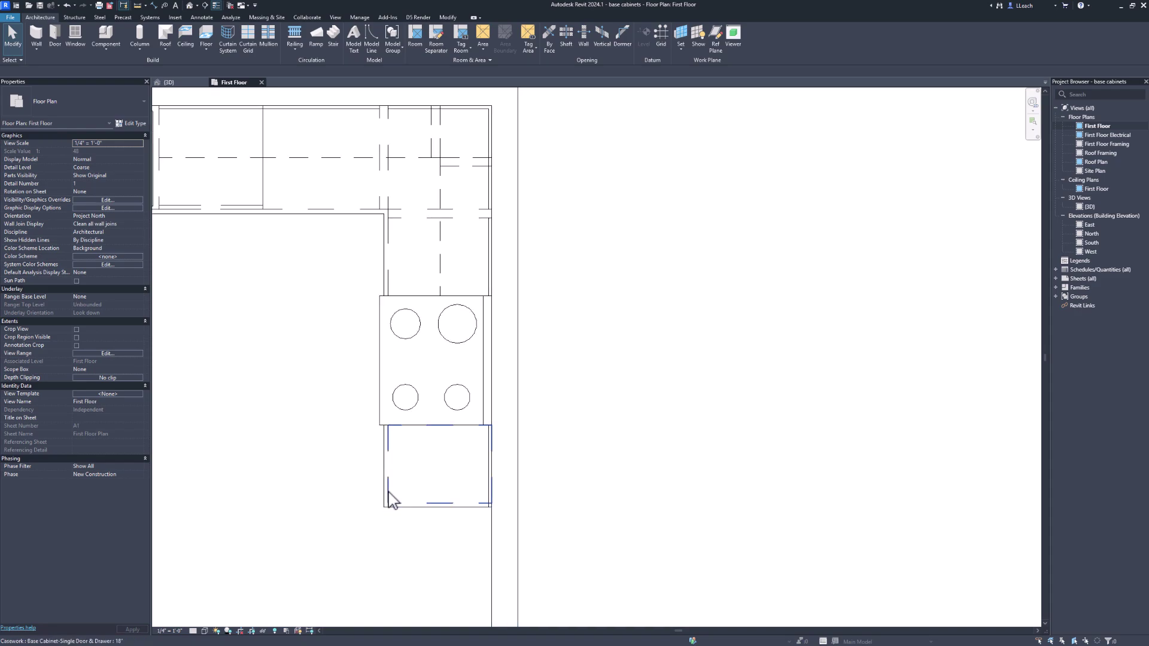
click(389, 493)
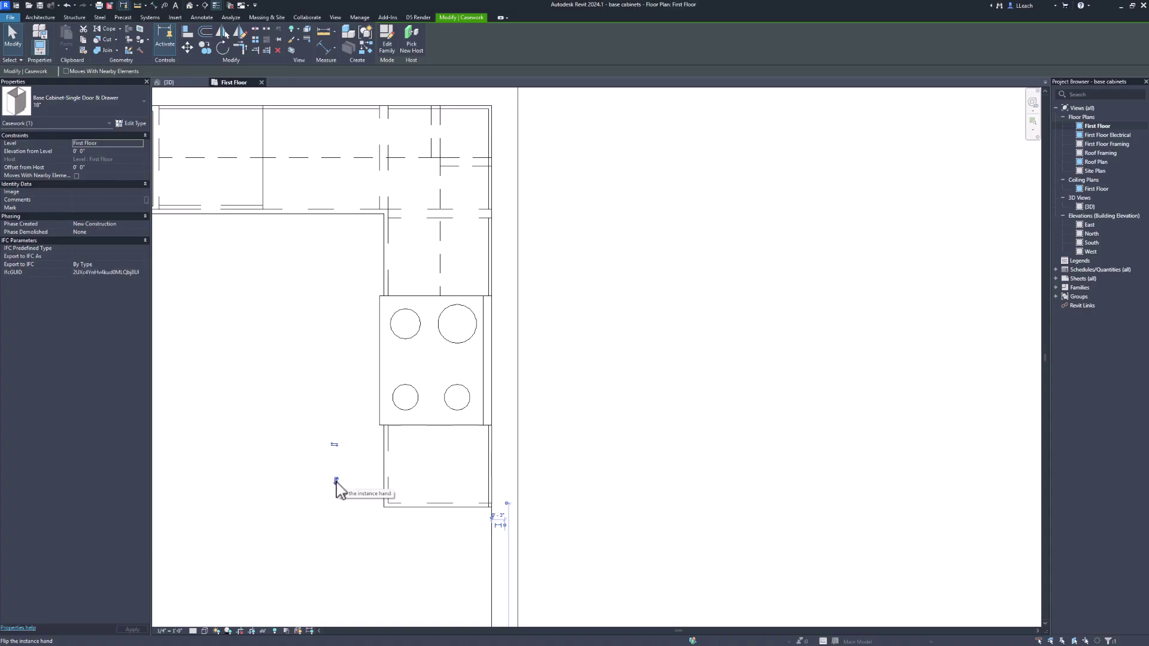
click(332, 455)
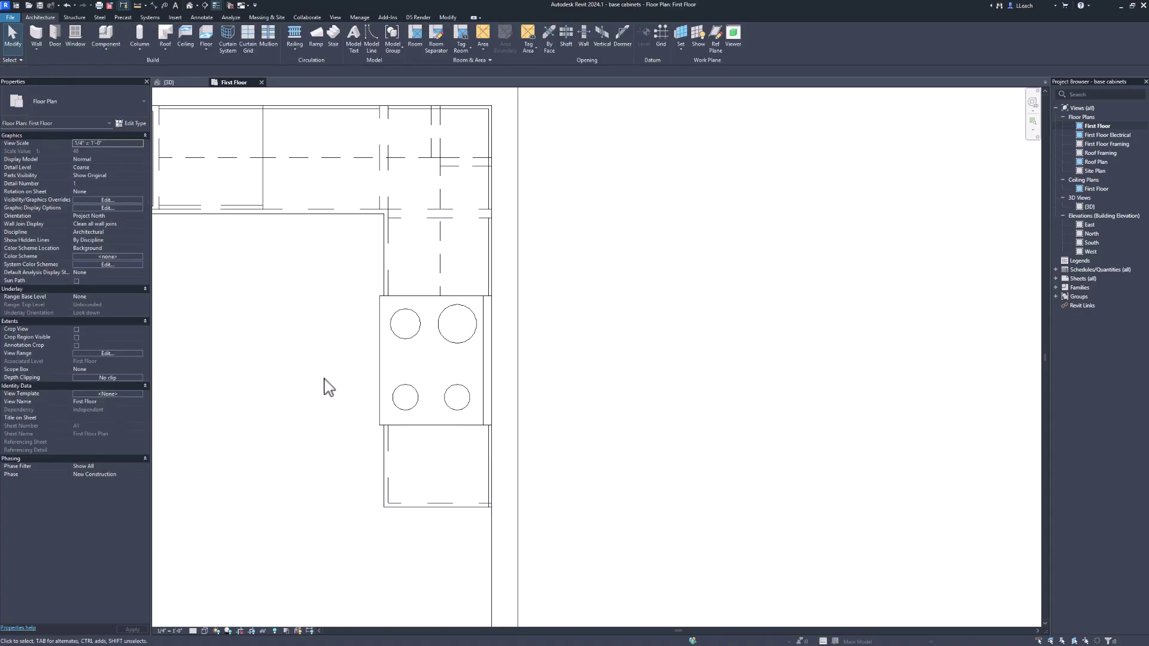
click(157, 85)
middle_drag(549, 429, 586, 468)
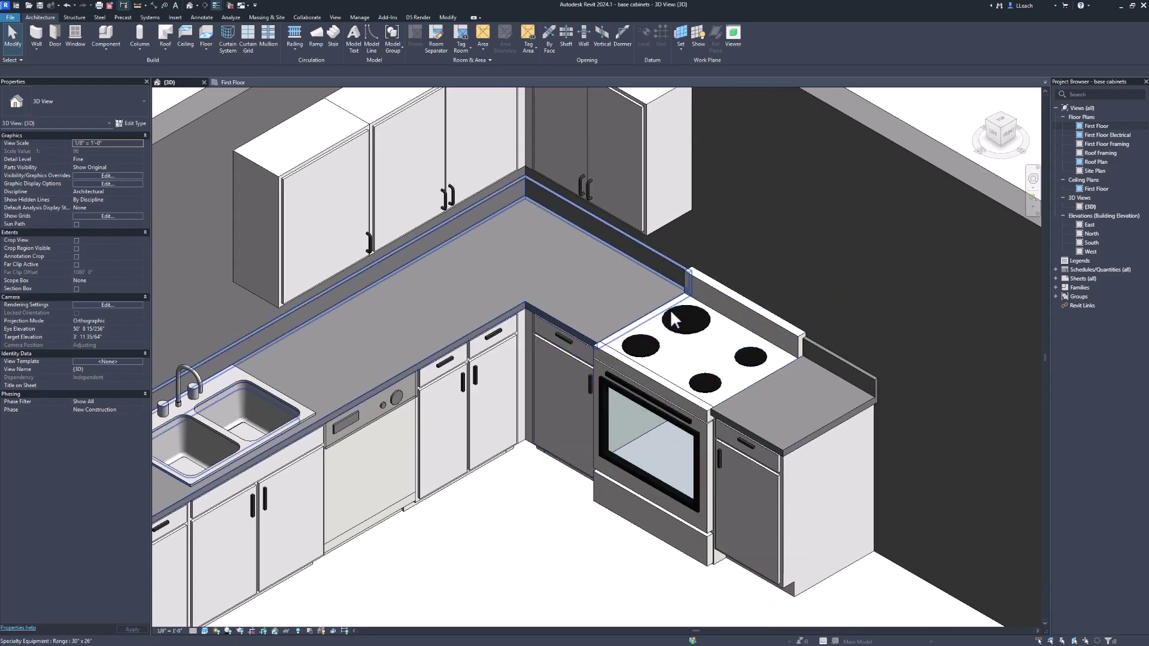
scroll(711, 289, up, 2)
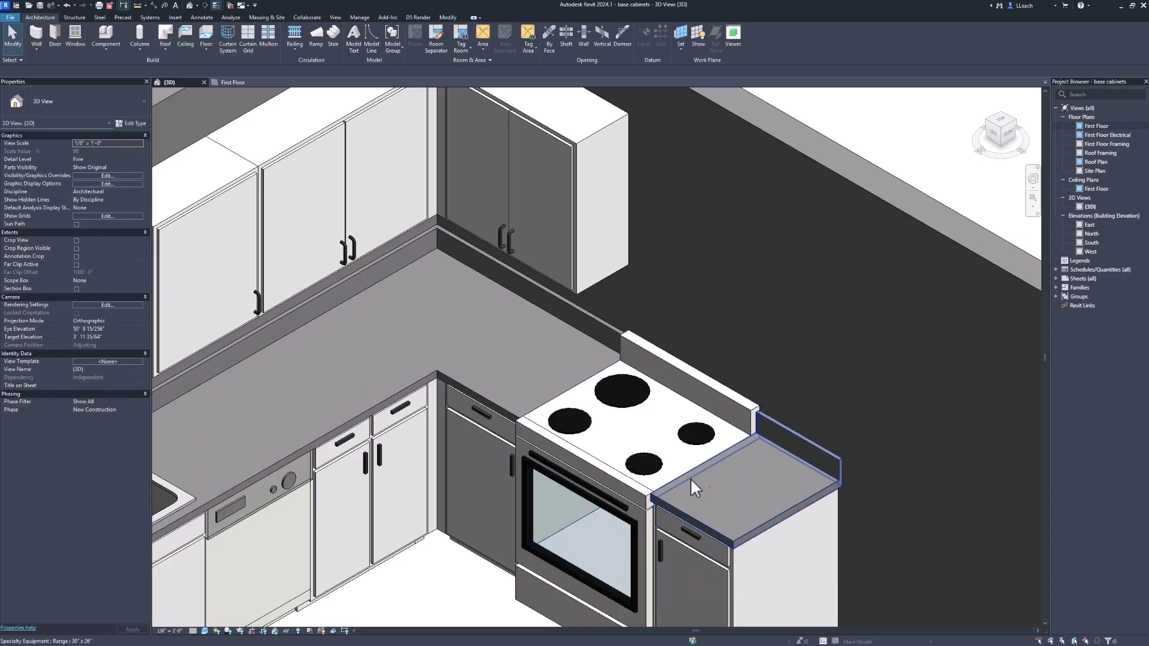
Place an 18" Upper Cabinet-Single Door-Wall on the stove wall, above the 18" base cabinet beside the stove in the First Floor plan
click(233, 82)
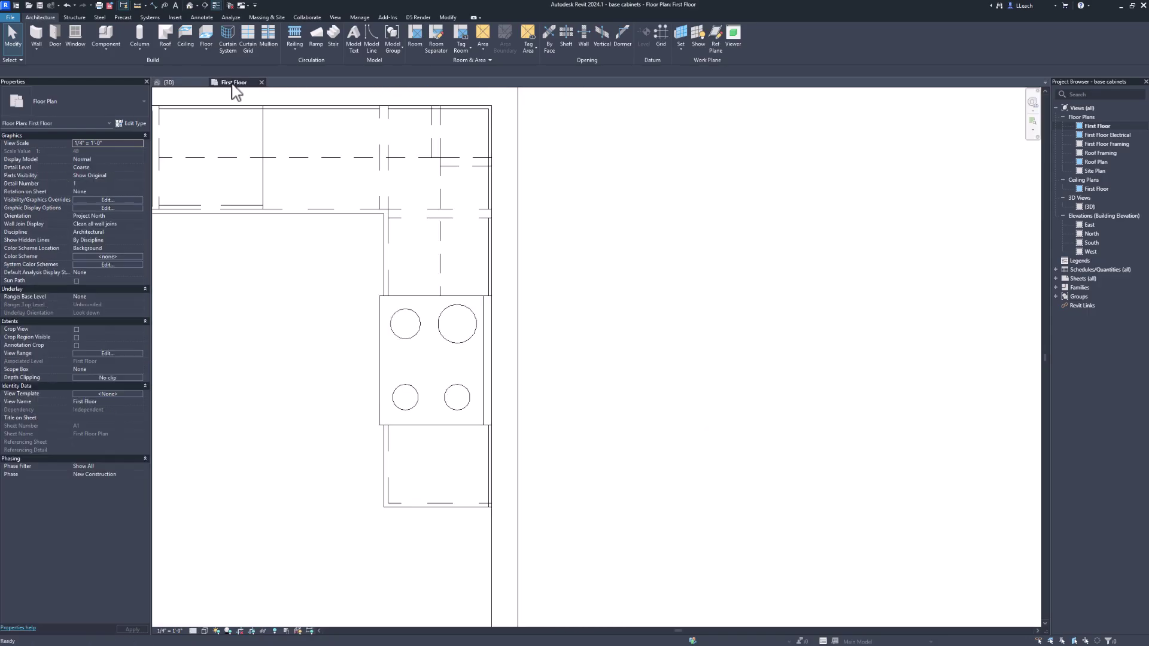
middle_drag(485, 413, 385, 370)
scroll(441, 400, up, 2)
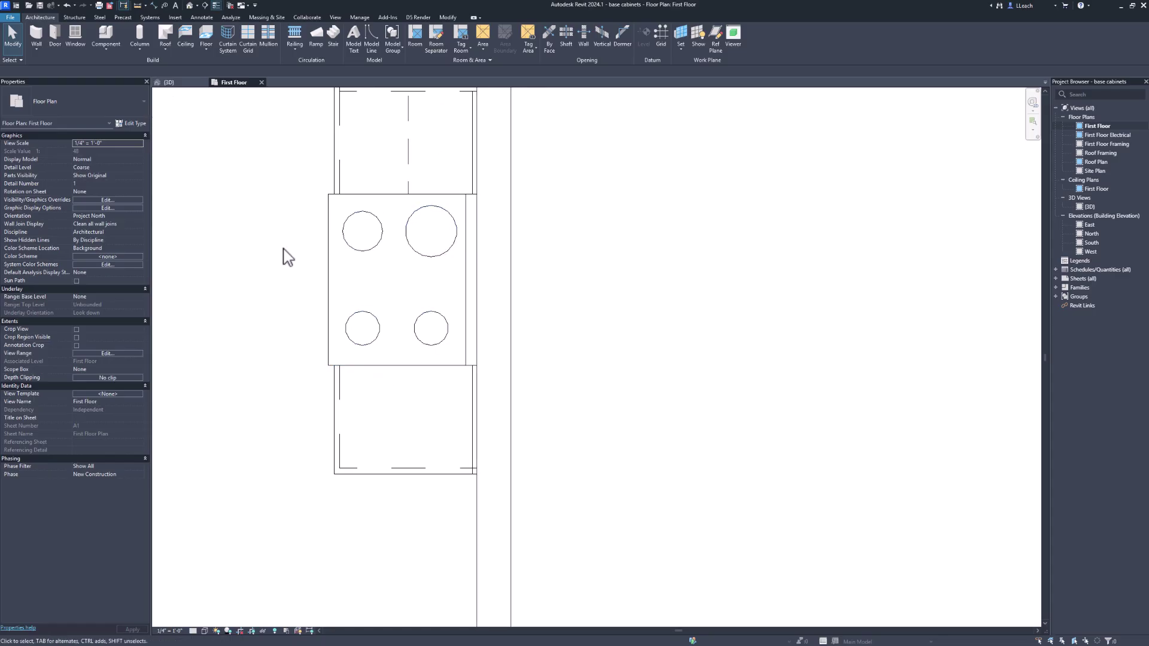
click(107, 46)
click(124, 64)
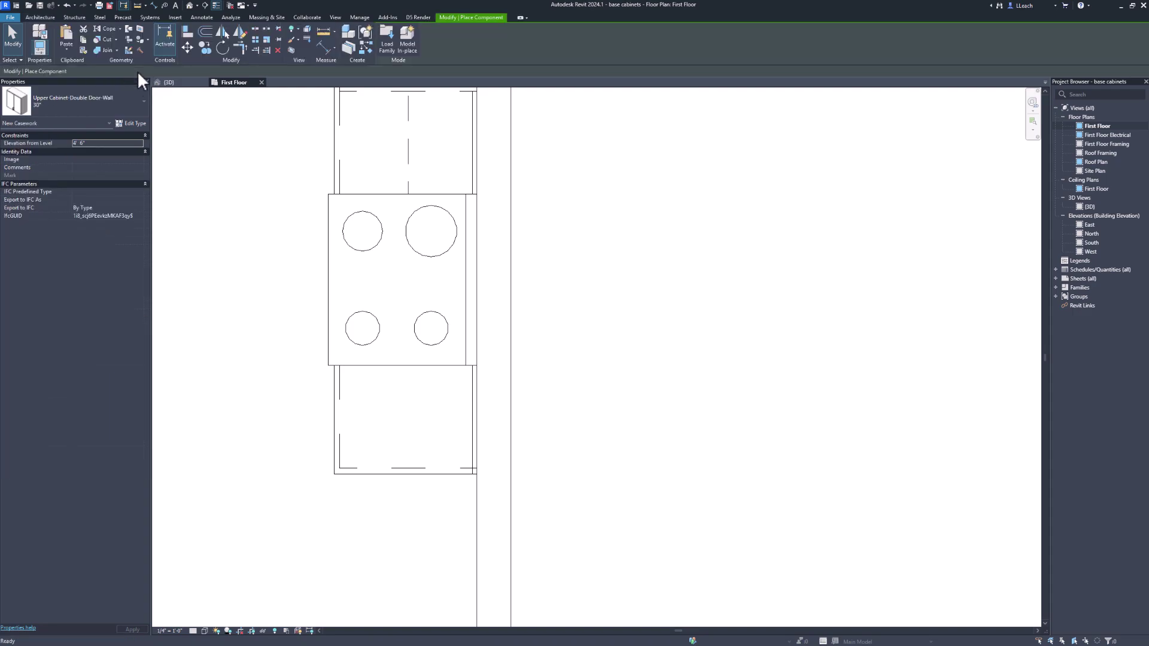
click(142, 101)
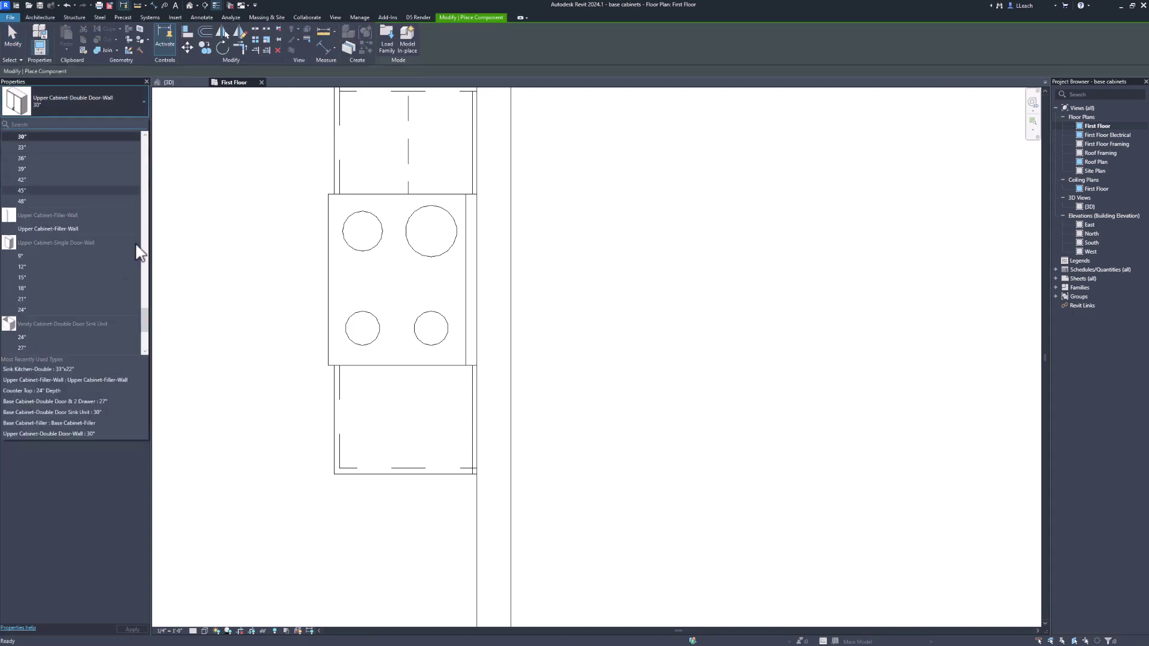
click(27, 289)
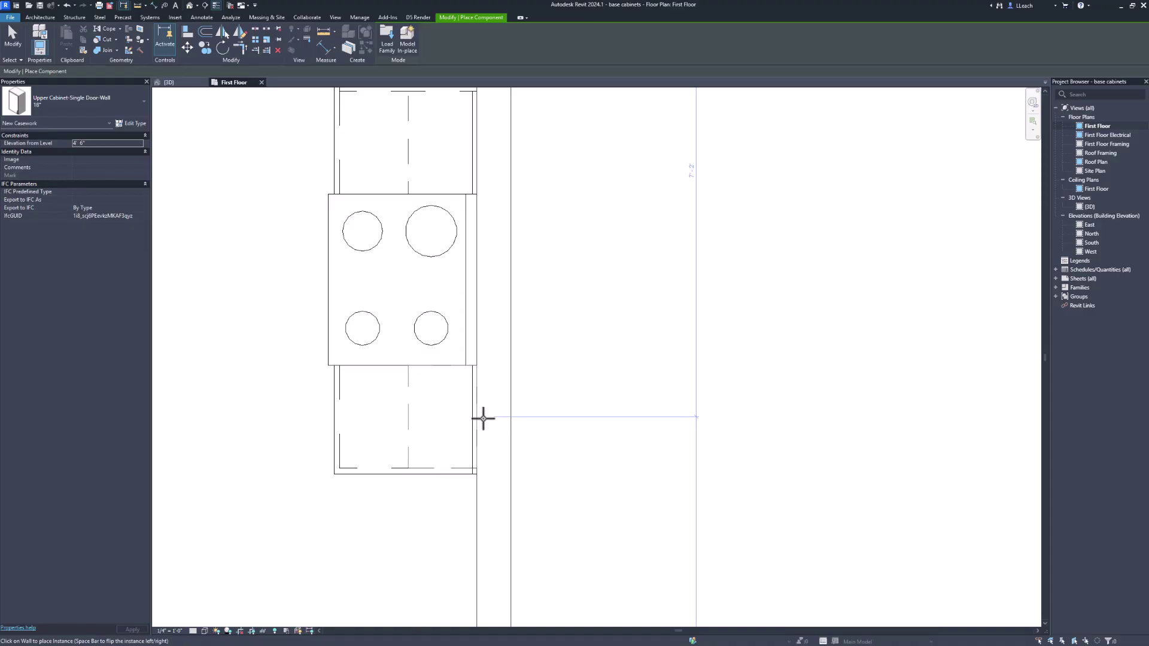
key(Escape)
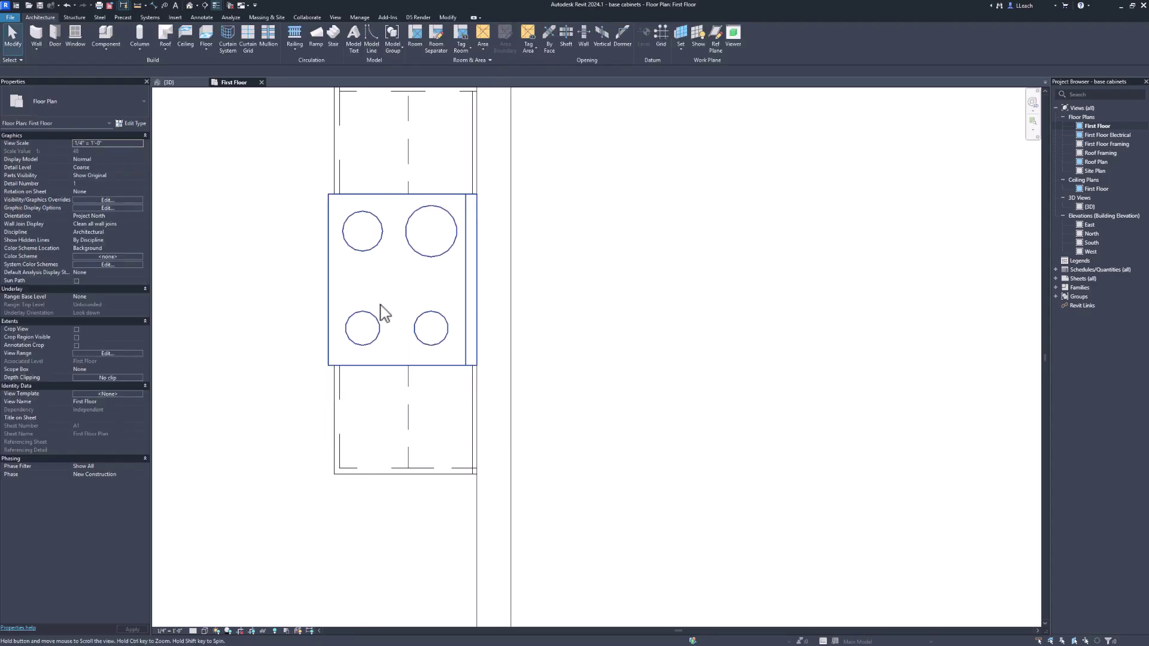
Search the whole Autodesk family library for "hood" and load the Range Hood family
middle_drag(383, 312, 372, 402)
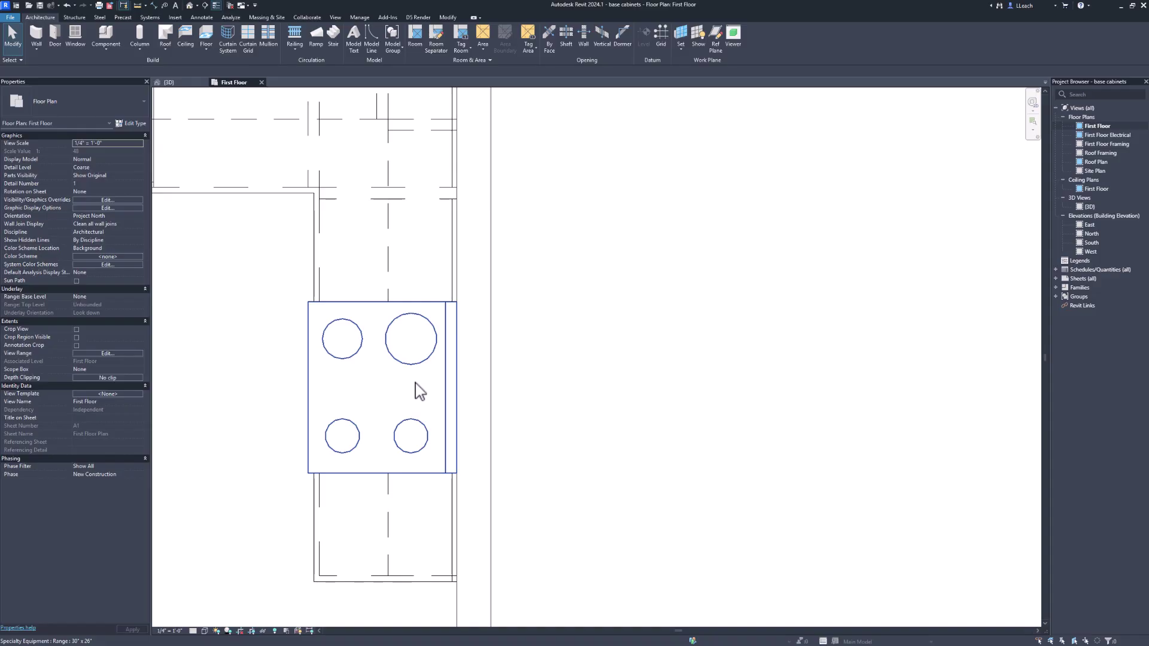
middle_drag(285, 344, 278, 375)
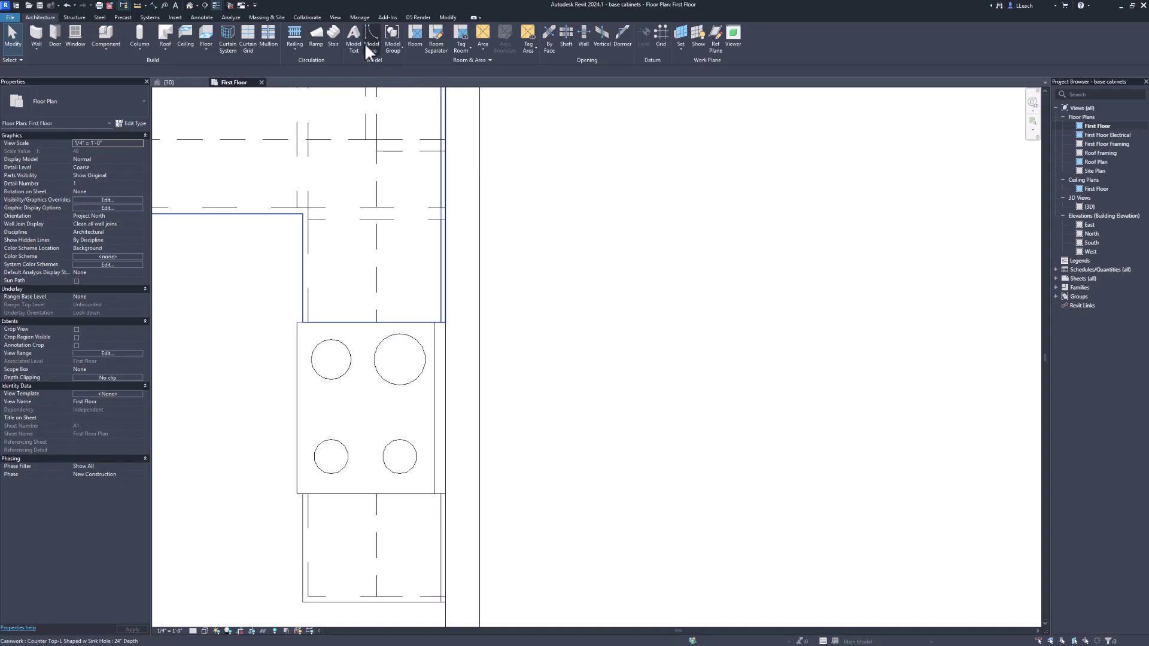
click(176, 16)
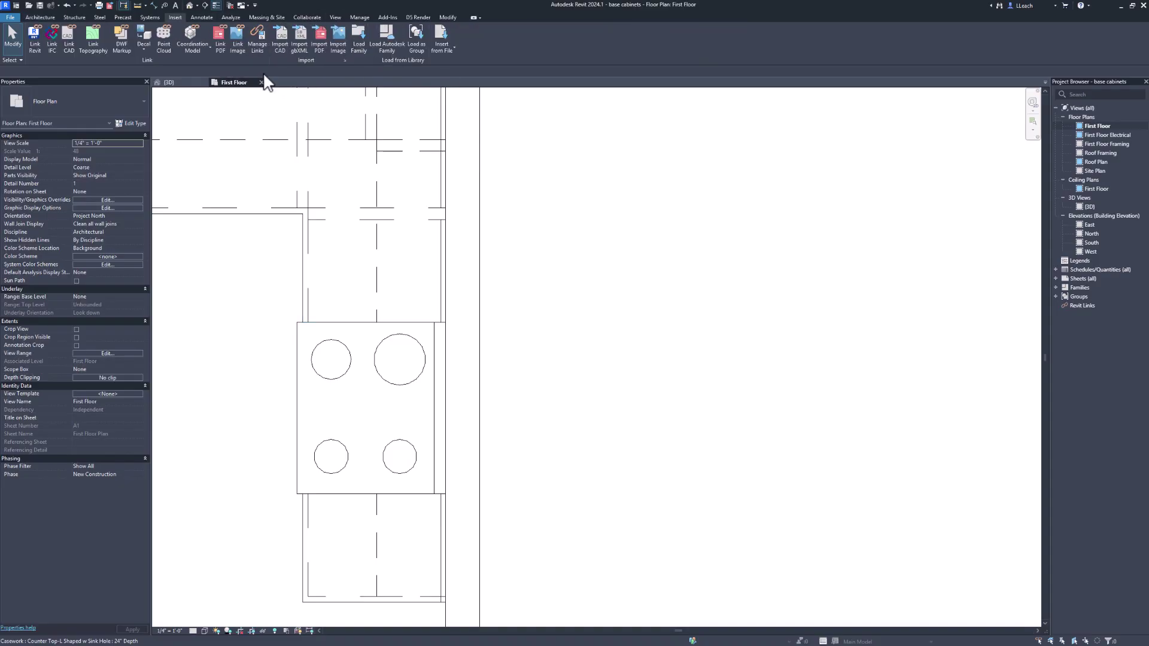
click(389, 49)
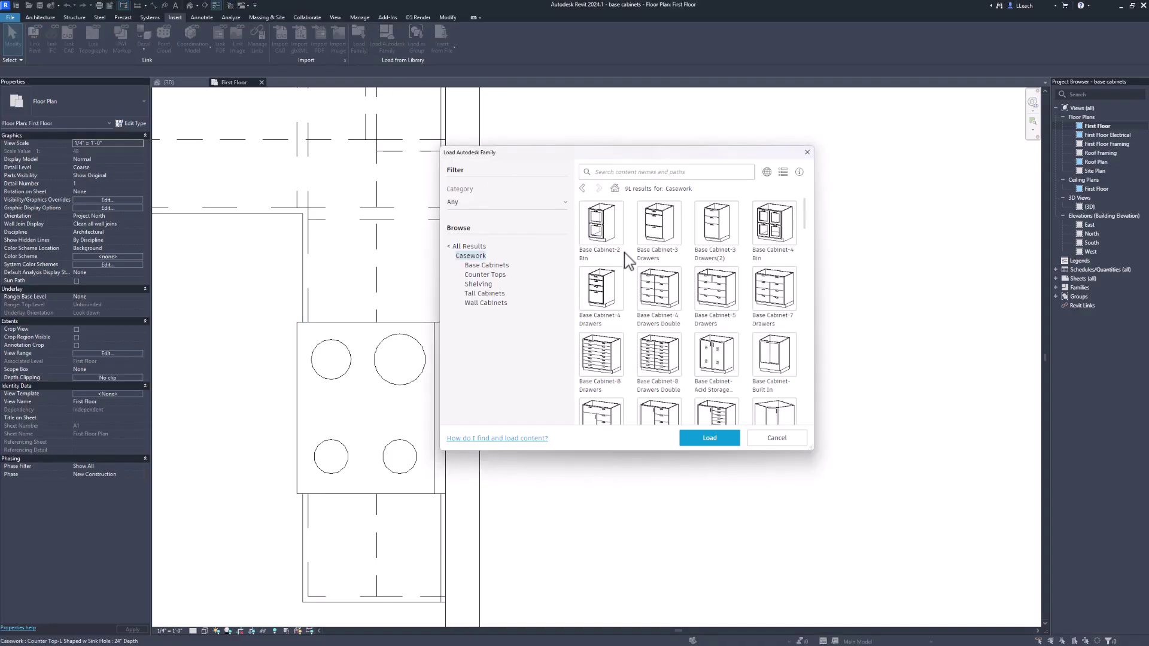
click(472, 246)
click(599, 171)
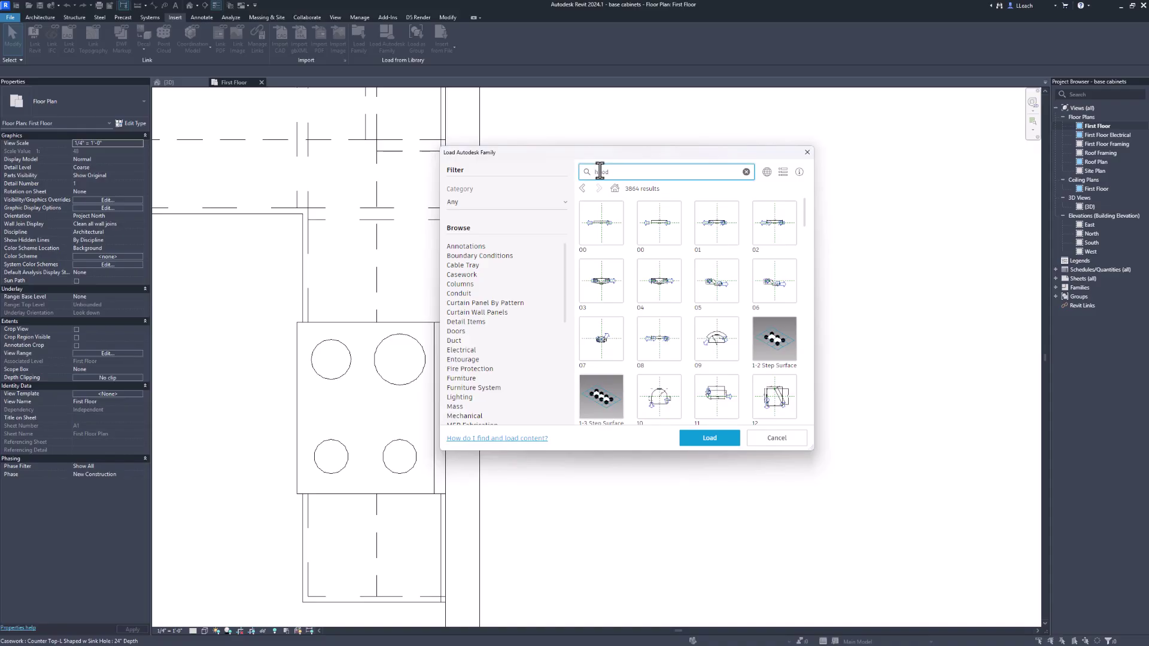
text(hood)
key(Return)
scroll(722, 293, down, 3)
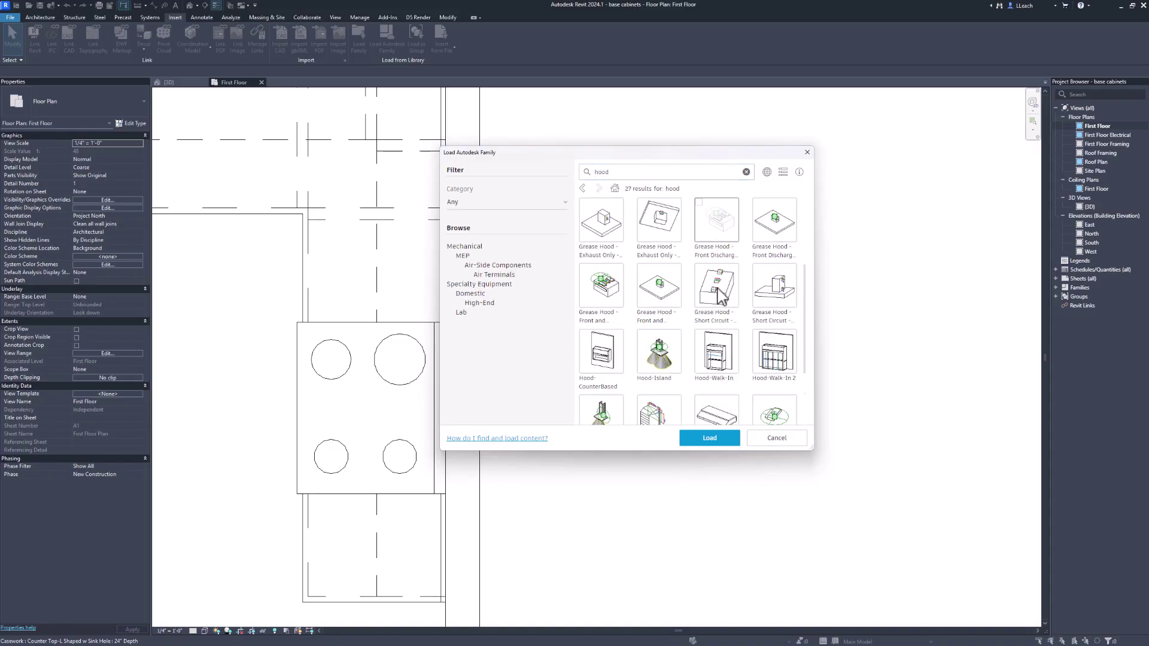
scroll(722, 293, down, 2)
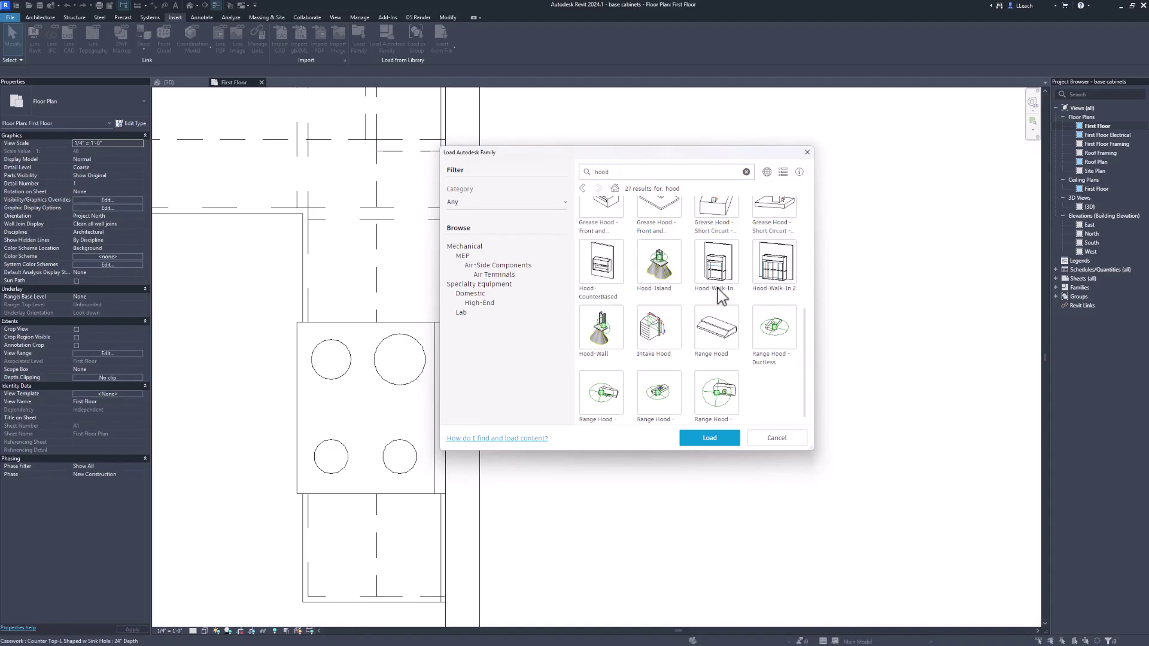
click(718, 335)
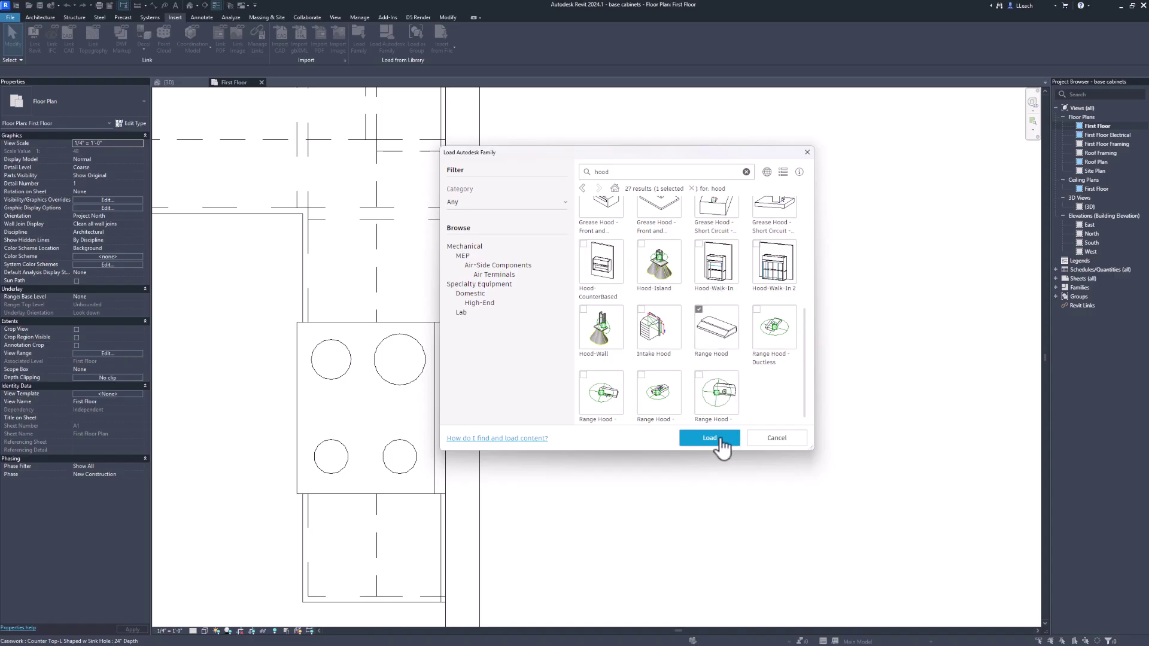
click(721, 439)
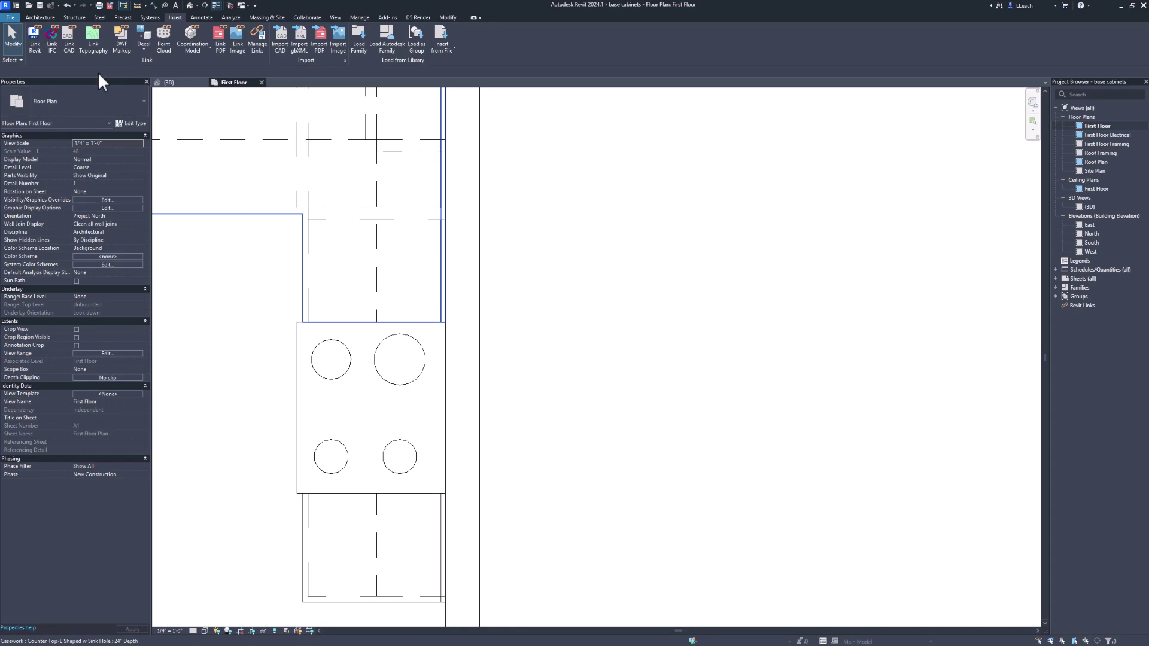
Place a 30" Wide Range Hood in the open floor area in front of the stove
click(40, 17)
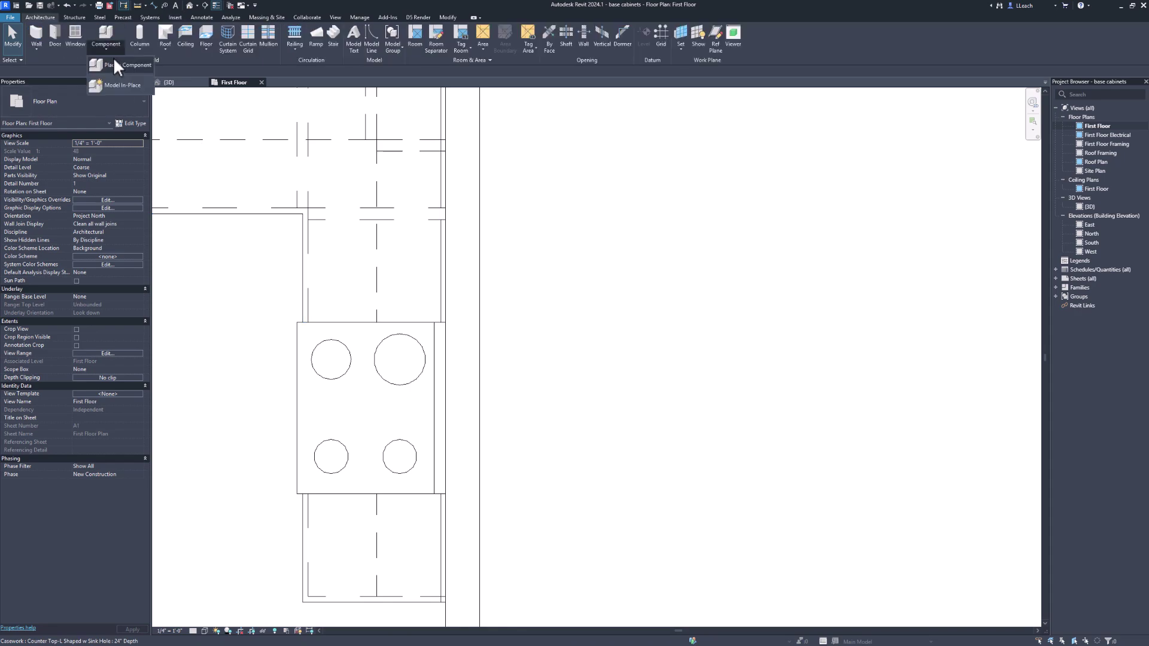
click(120, 65)
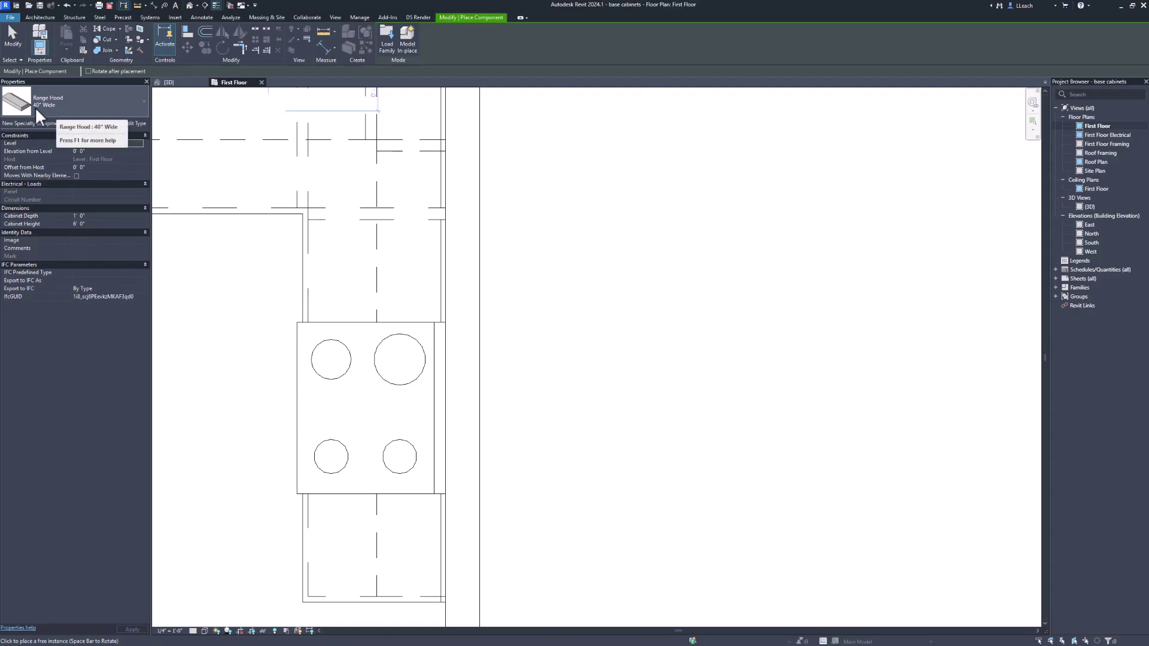
click(143, 103)
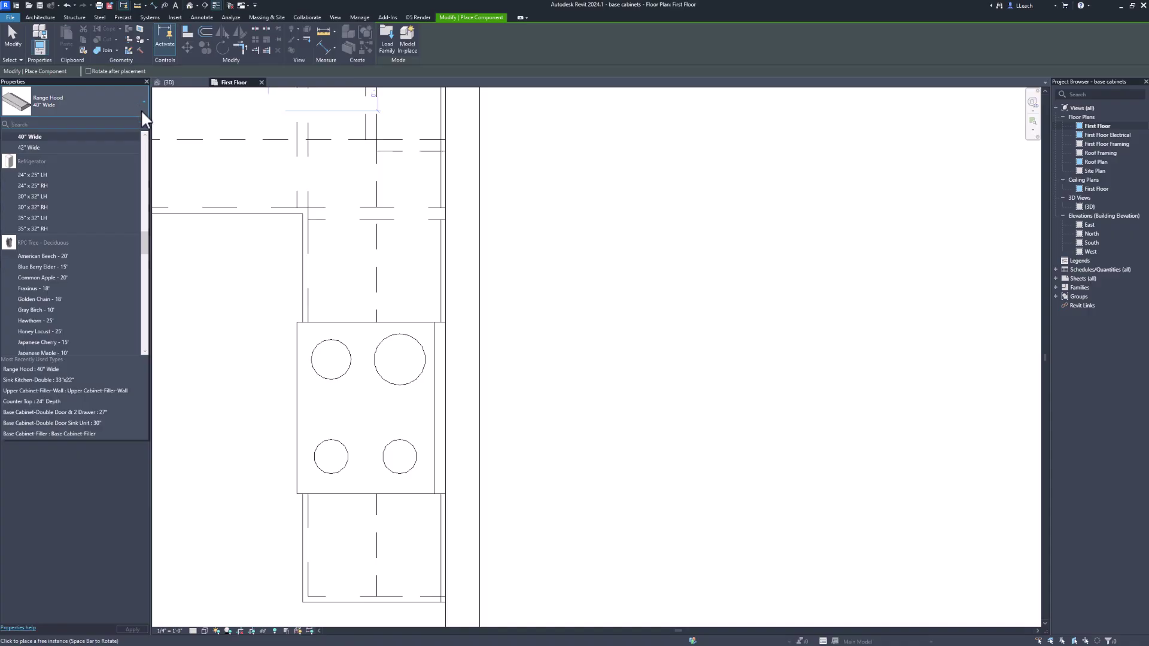
scroll(147, 239, up, 4)
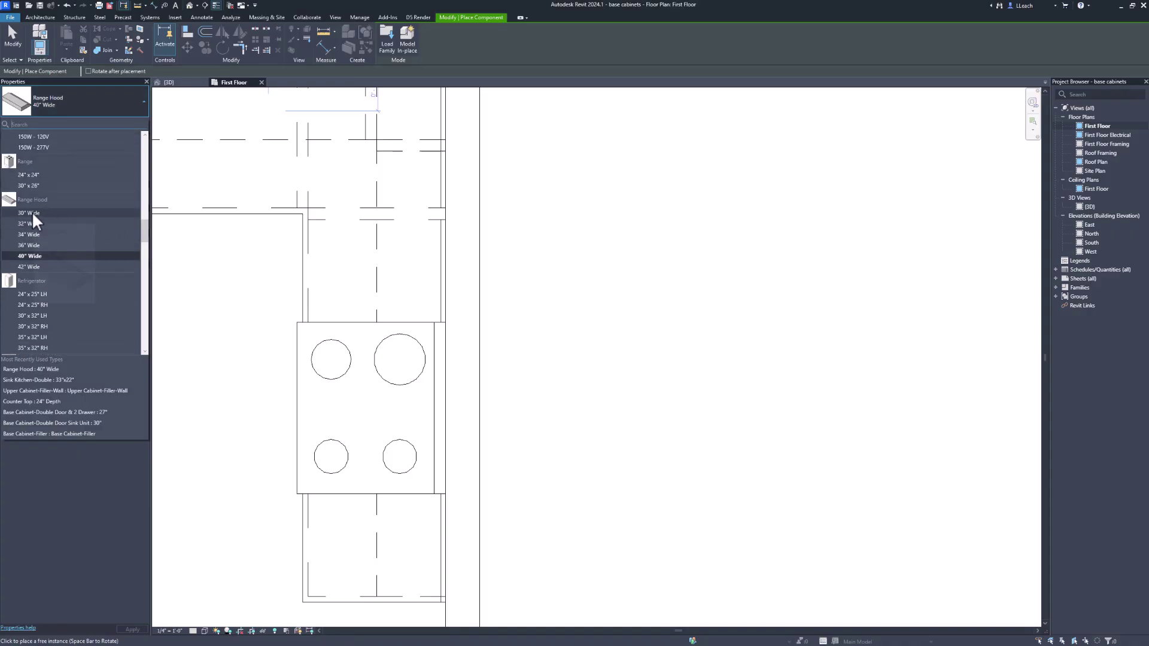
click(32, 213)
middle_drag(354, 441, 467, 418)
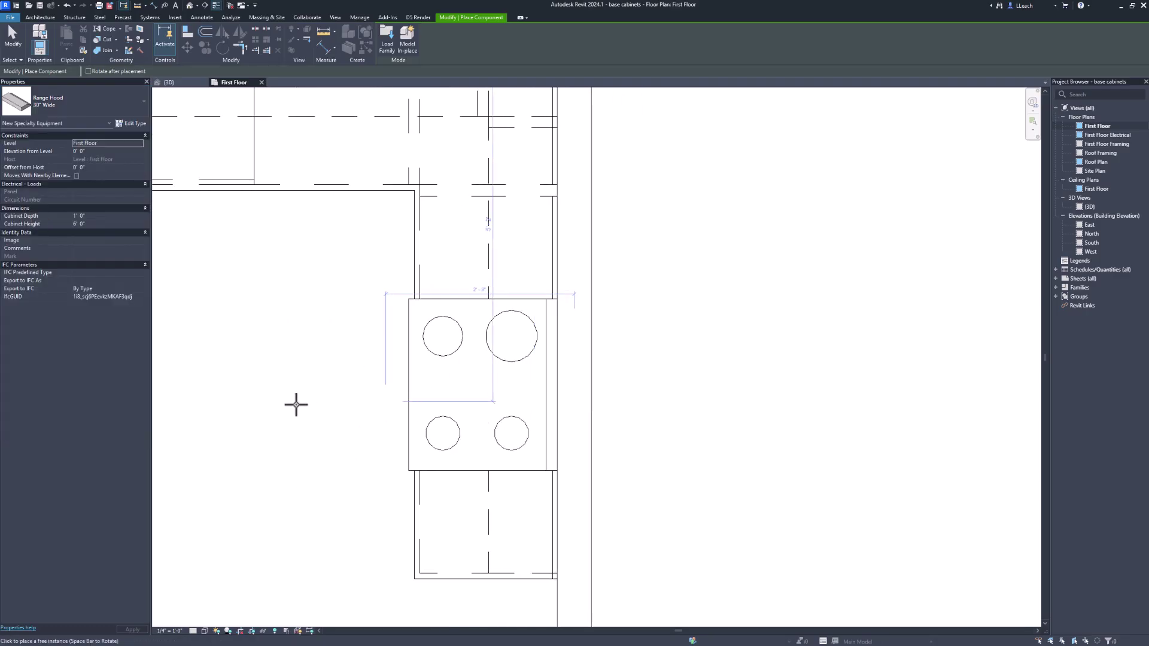
middle_drag(221, 425, 259, 464)
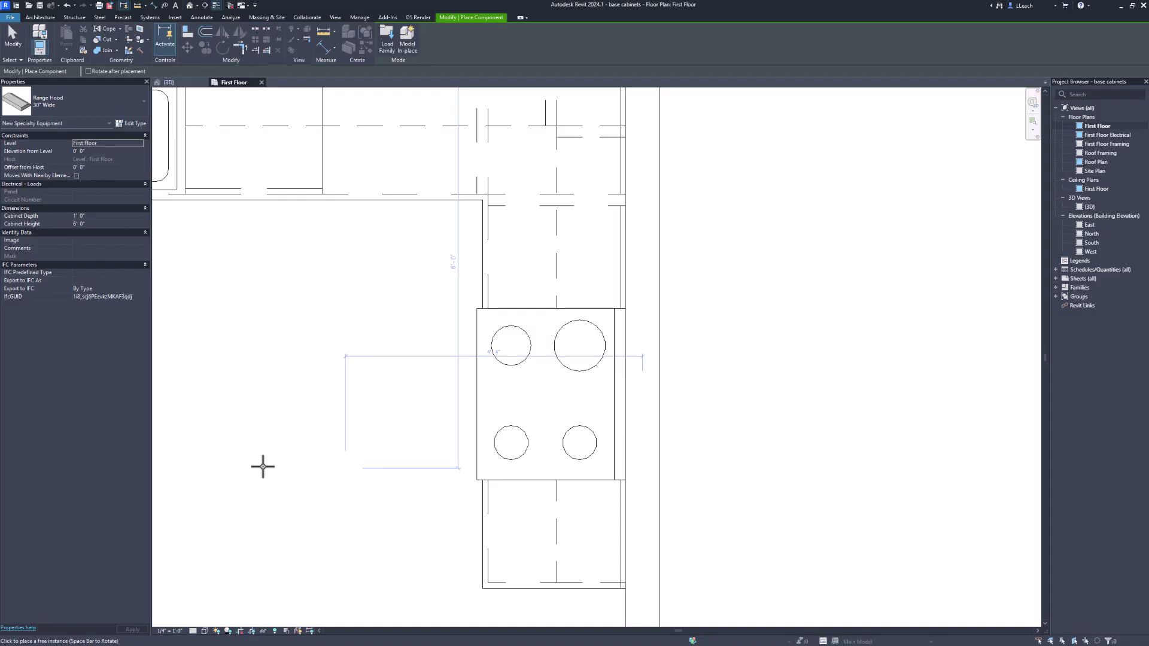
click(212, 450)
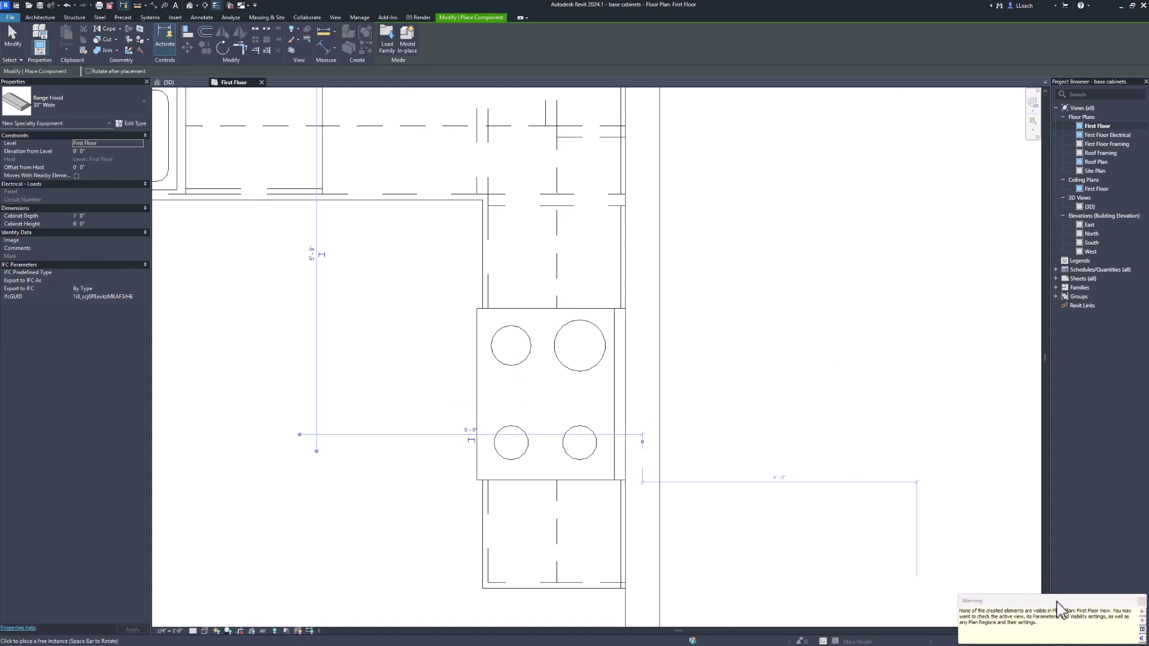
click(1141, 602)
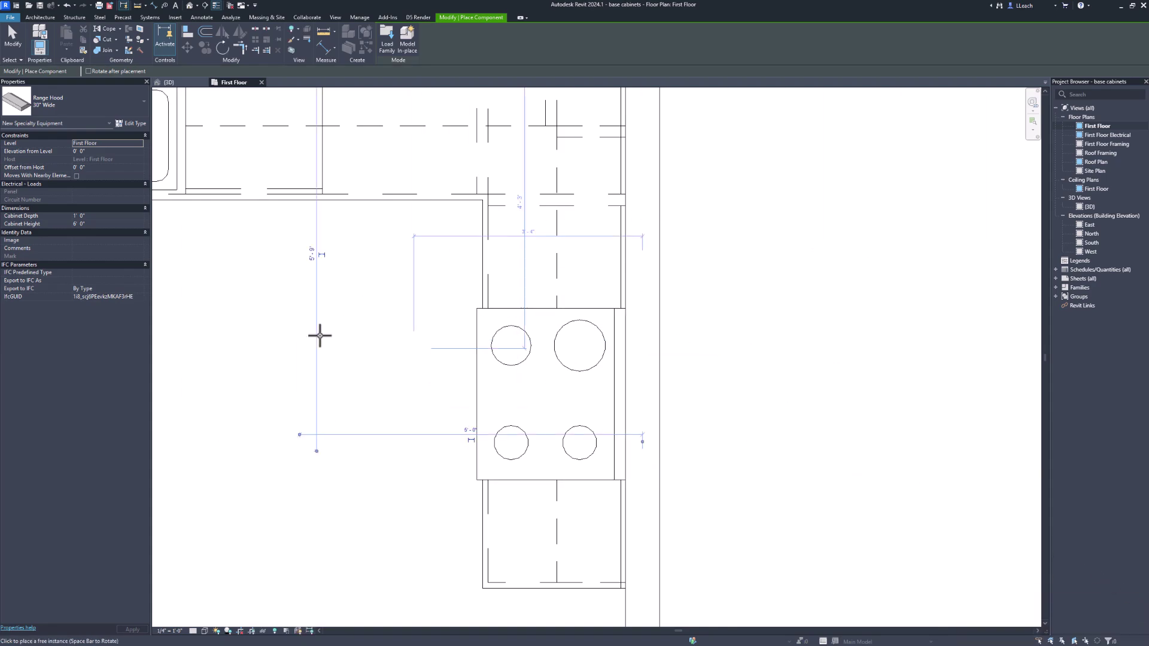
click(20, 35)
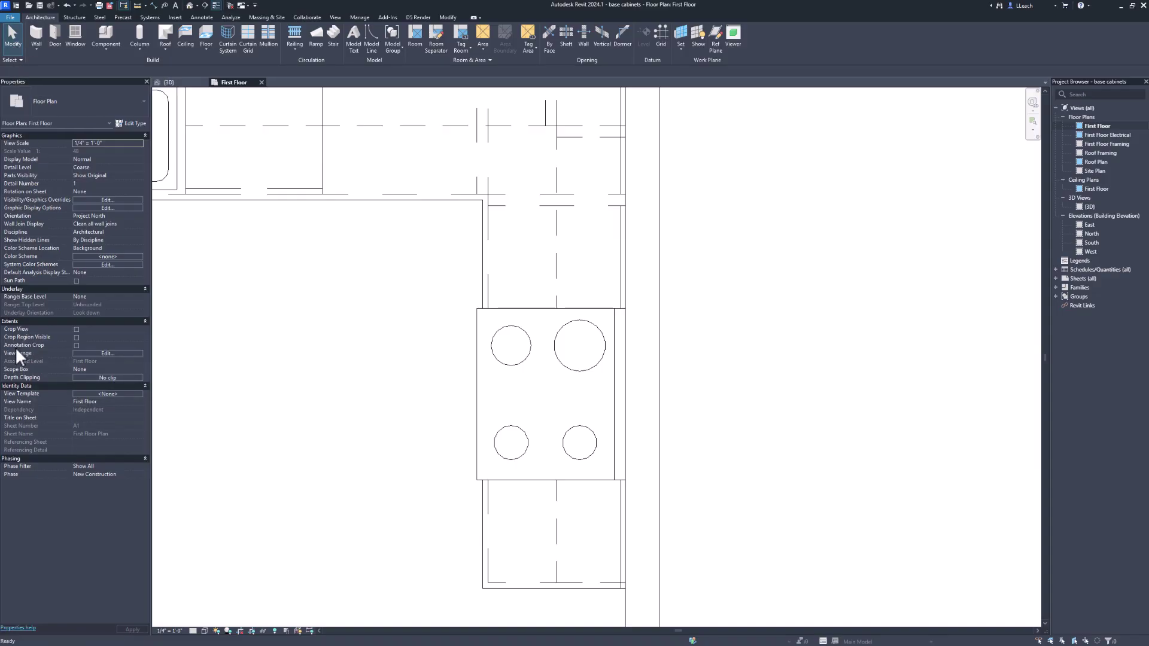
Set the First Floor view range's cut plane offset to 6'
click(108, 353)
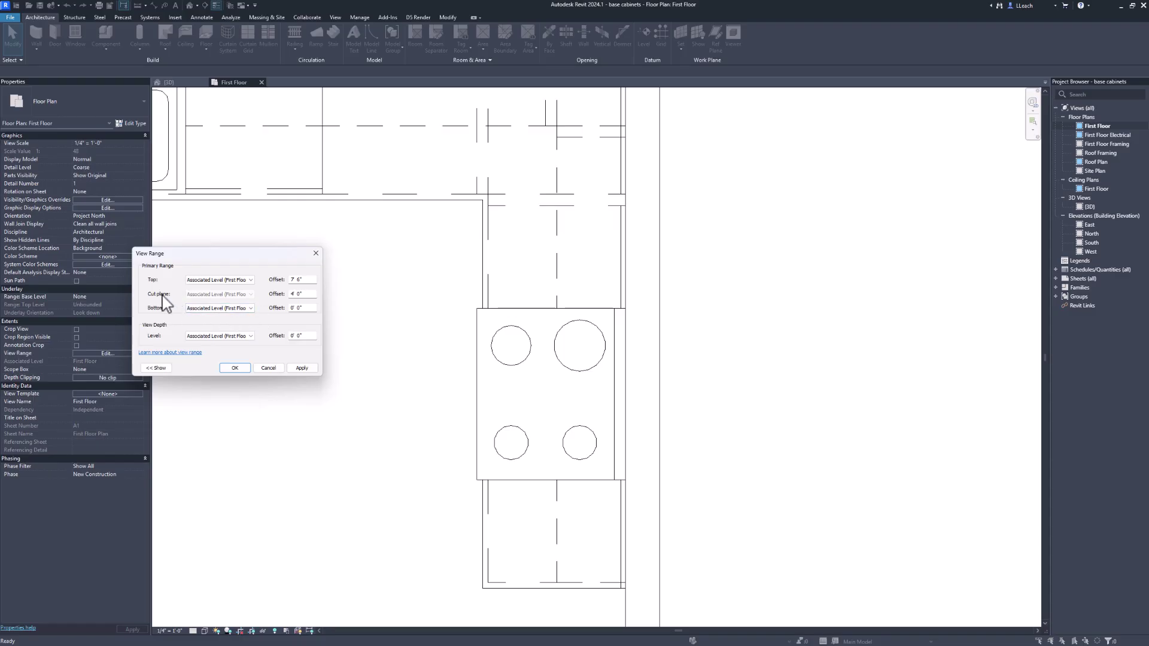
drag(306, 294, 286, 298)
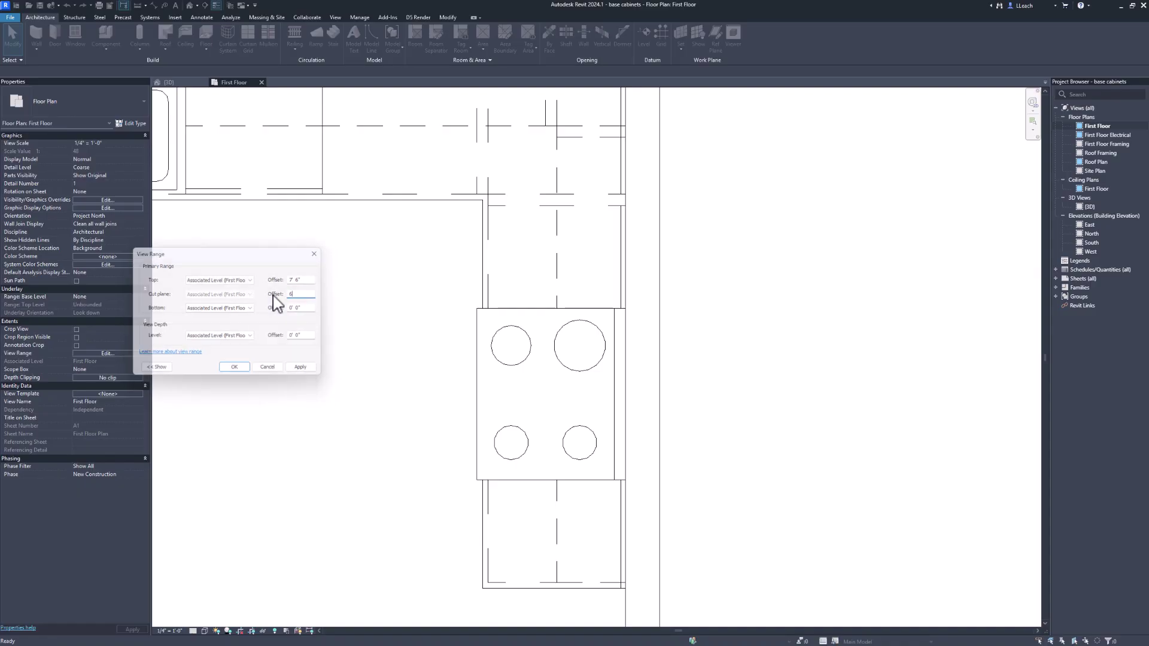
key(Return)
middle_drag(295, 456, 383, 399)
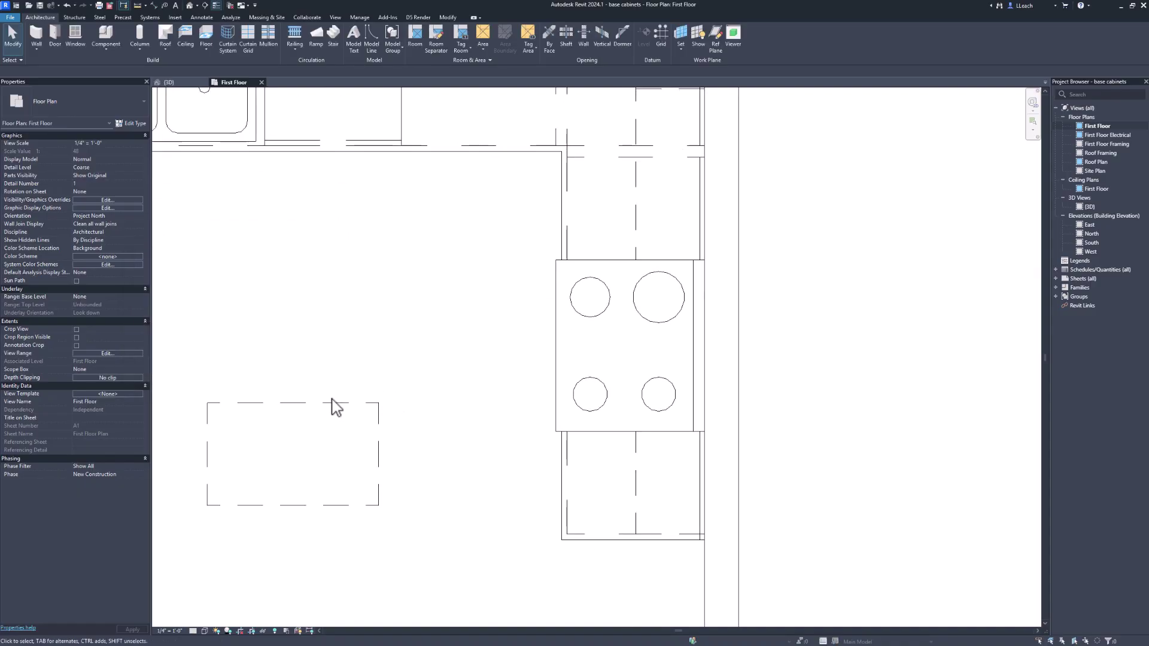
Rotate the 30" Wide Range Hood 90° clockwise in the First Floor plan to face away from the stove wall
click(299, 403)
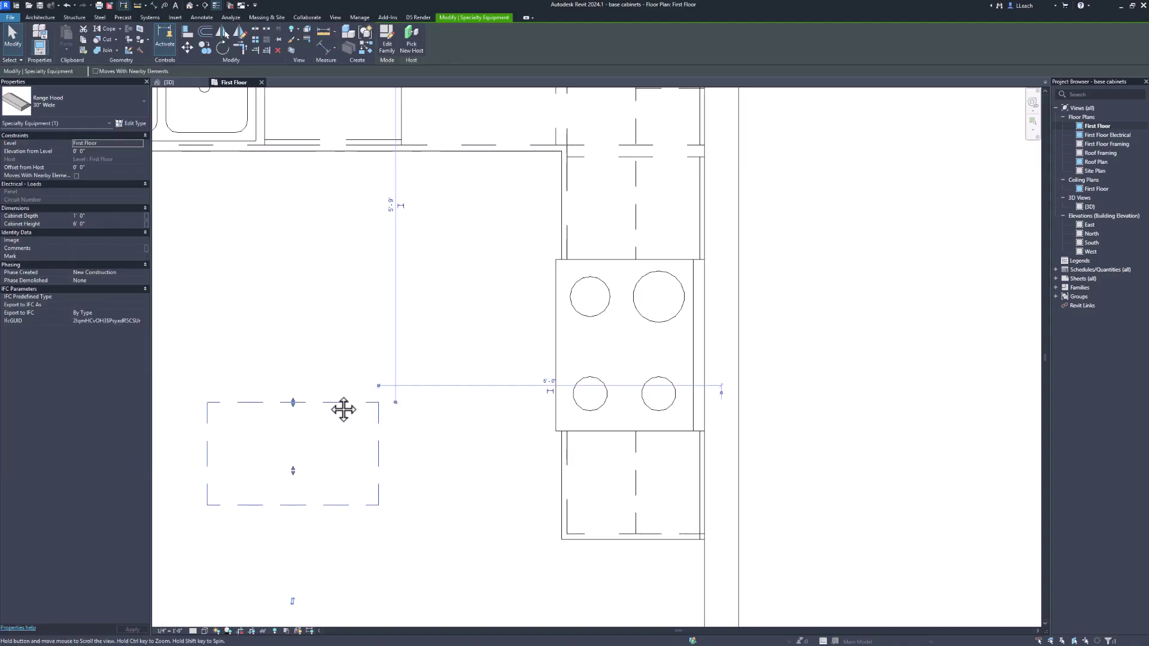
middle_drag(341, 405, 333, 328)
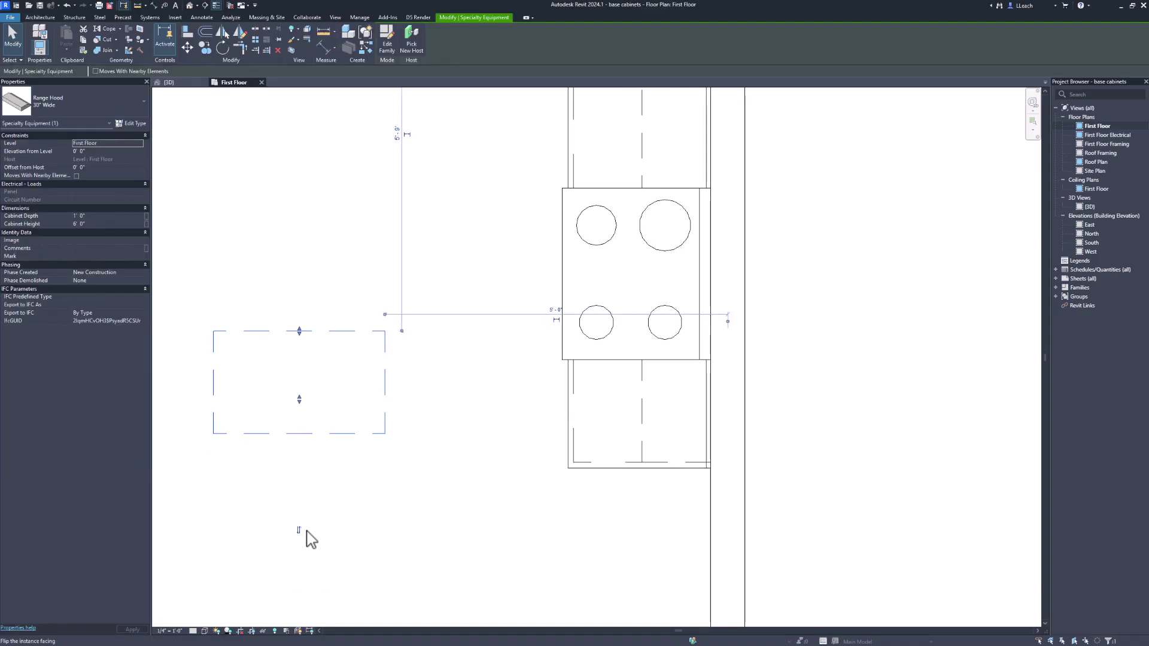
click(223, 48)
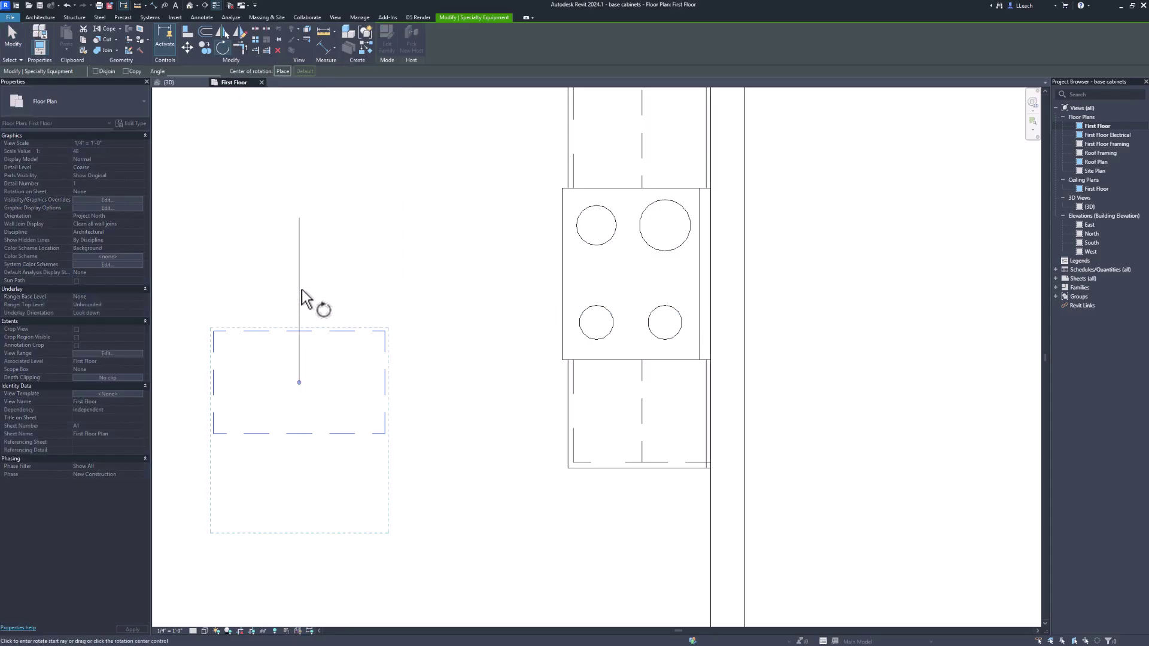
click(303, 289)
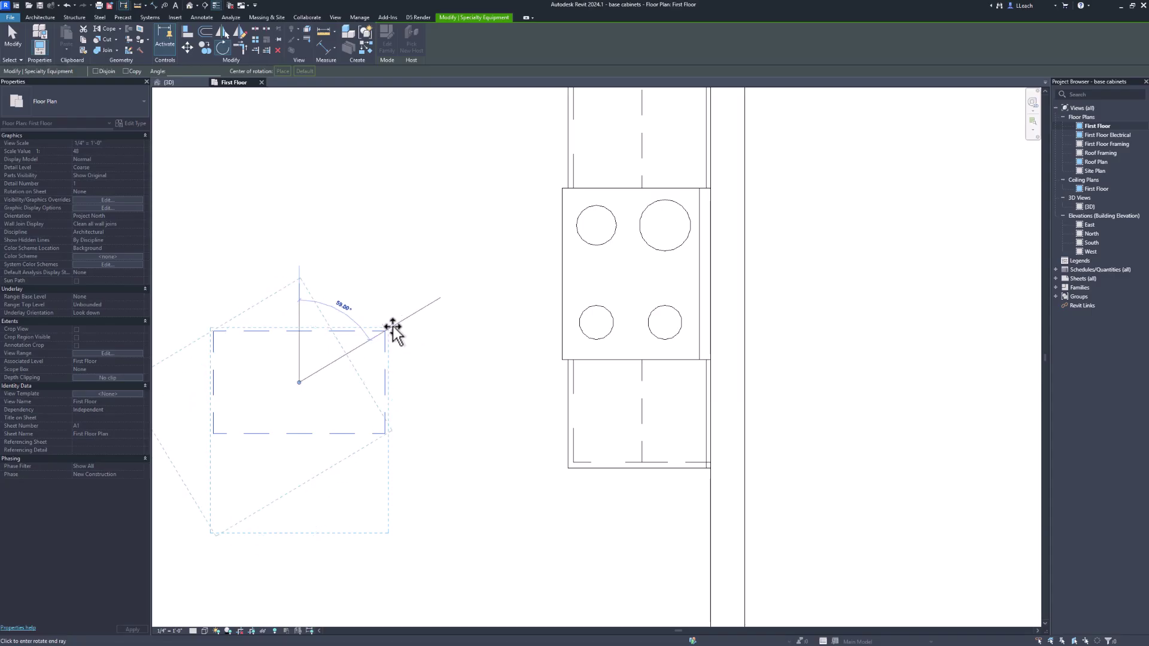
click(418, 383)
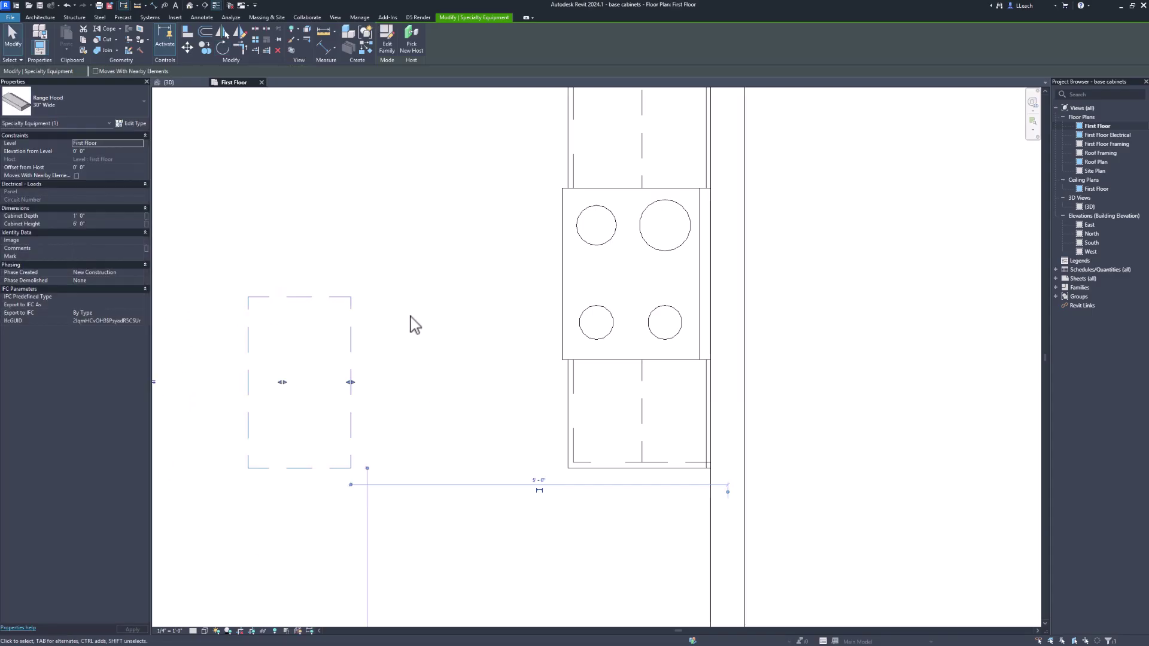
Move the range hood against the stove wall so it lines up over the stove, and check it in the 3D view
click(23, 44)
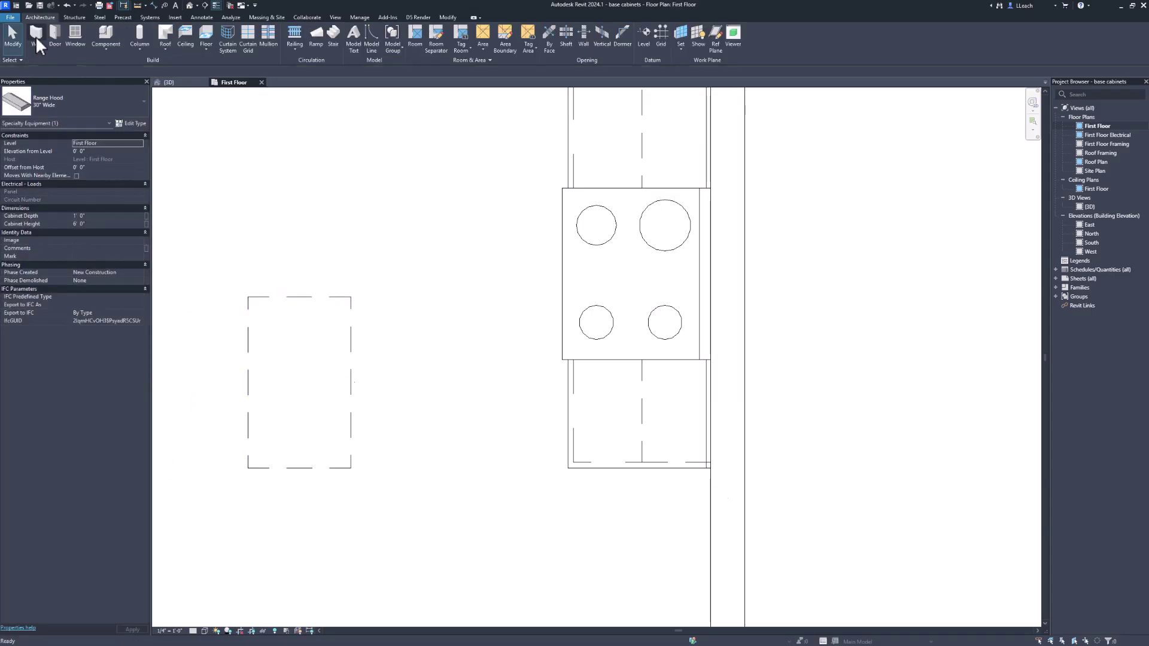
click(249, 352)
drag(268, 343, 611, 239)
click(494, 243)
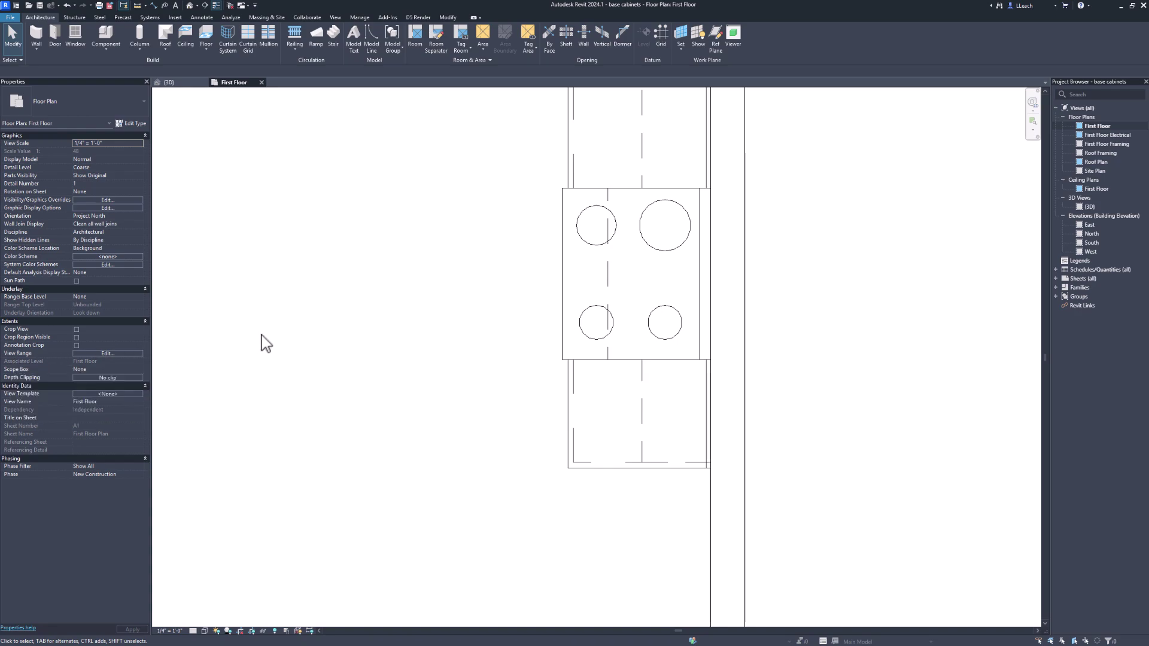
middle_drag(354, 317, 355, 334)
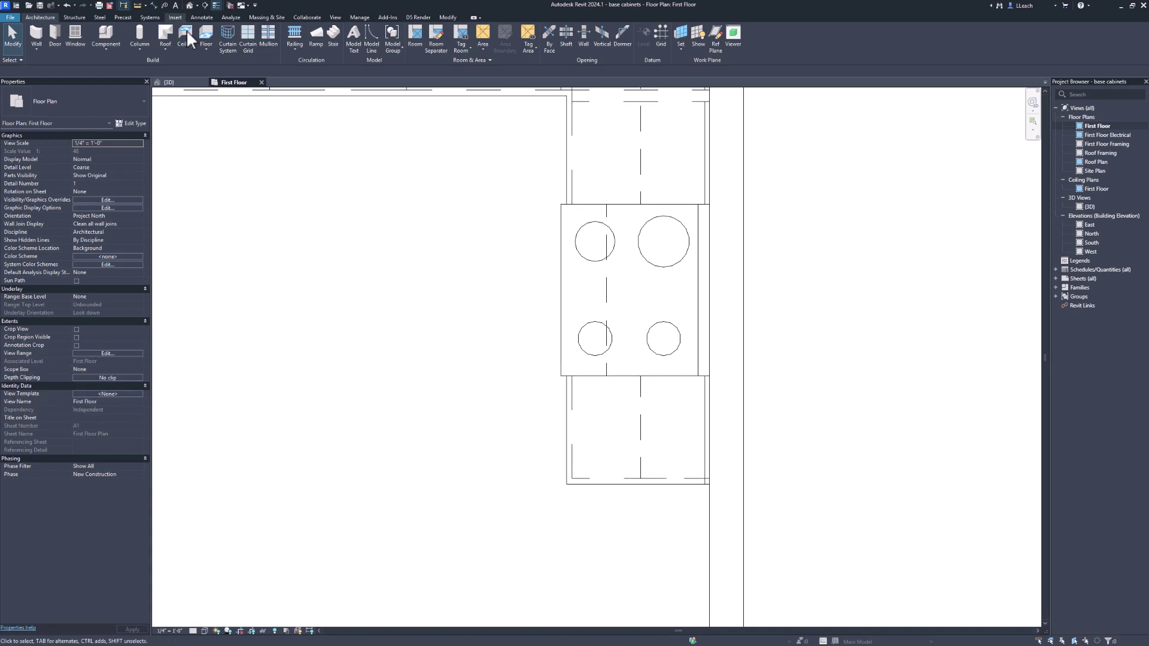
click(173, 84)
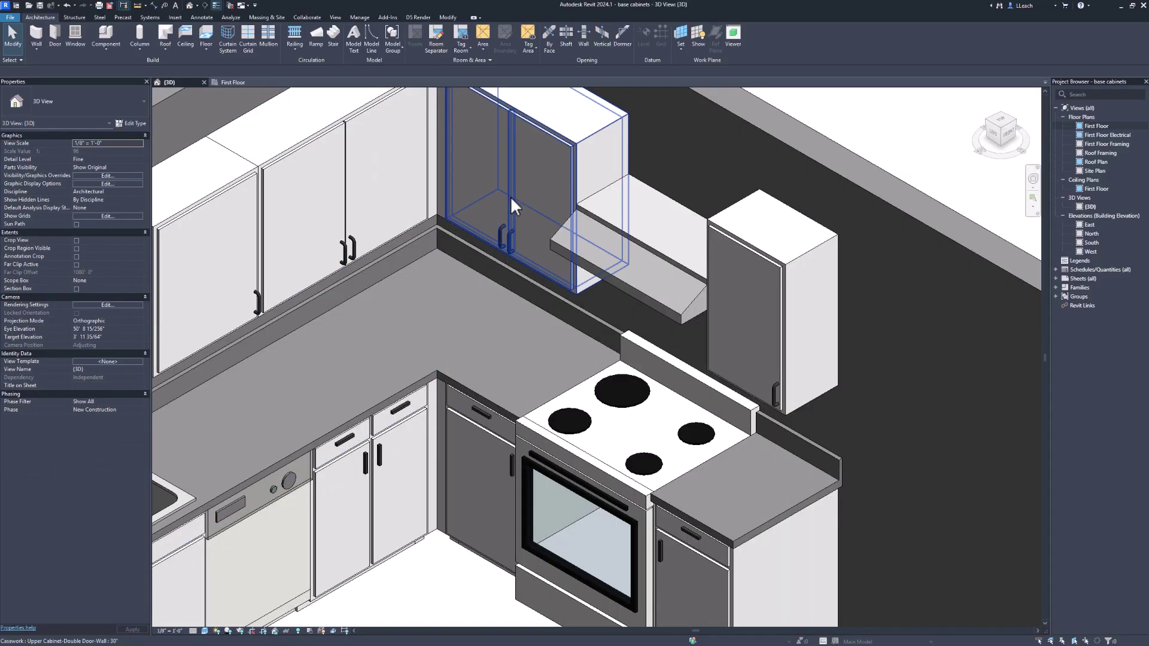
middle_drag(511, 196, 465, 259)
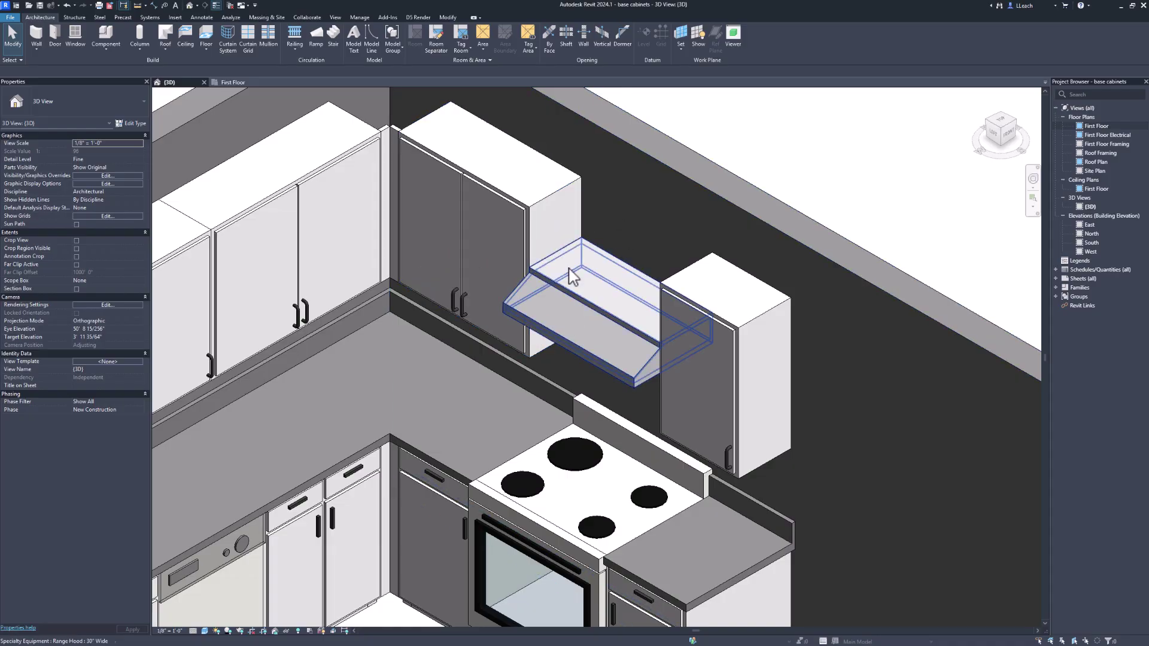
Place a 30" Upper Cabinet-Double Door-Wall on the stove wall, centered on the stove between the neighbouring upper cabinets in the First Floor plan
click(237, 82)
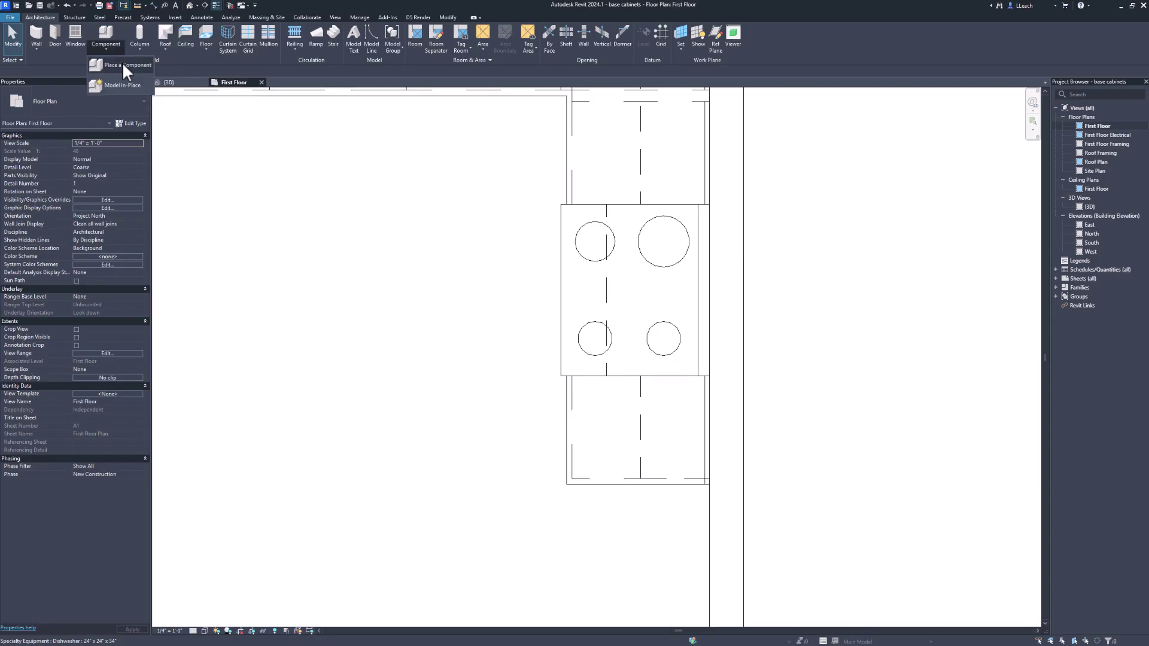
key(c)
key(m)
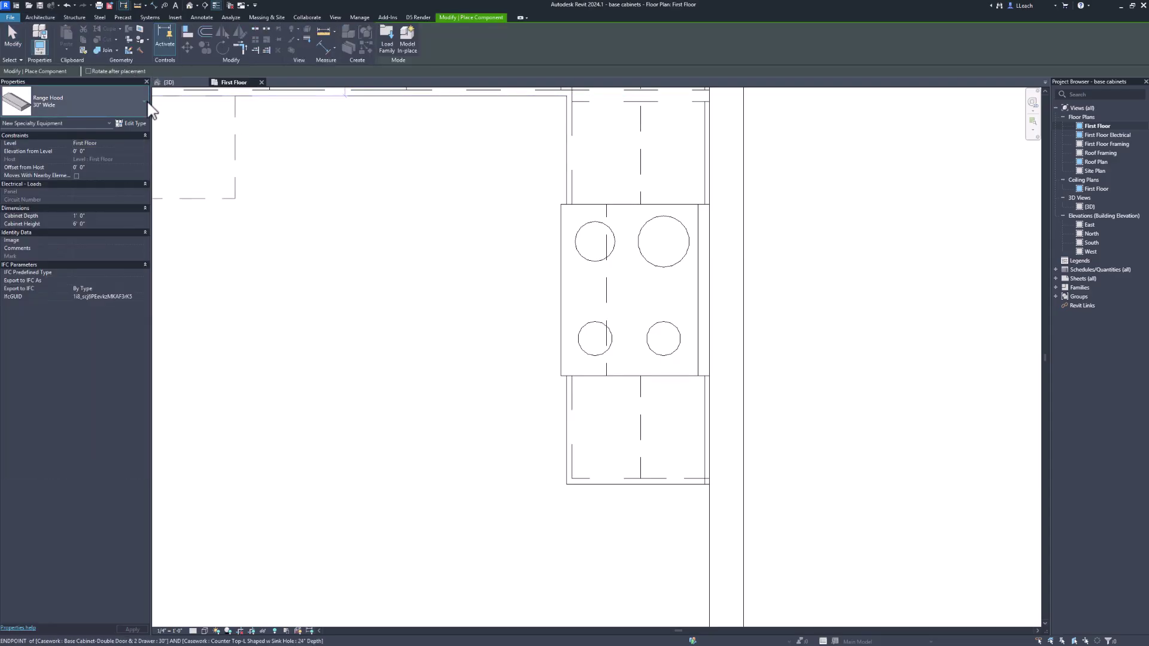
click(146, 111)
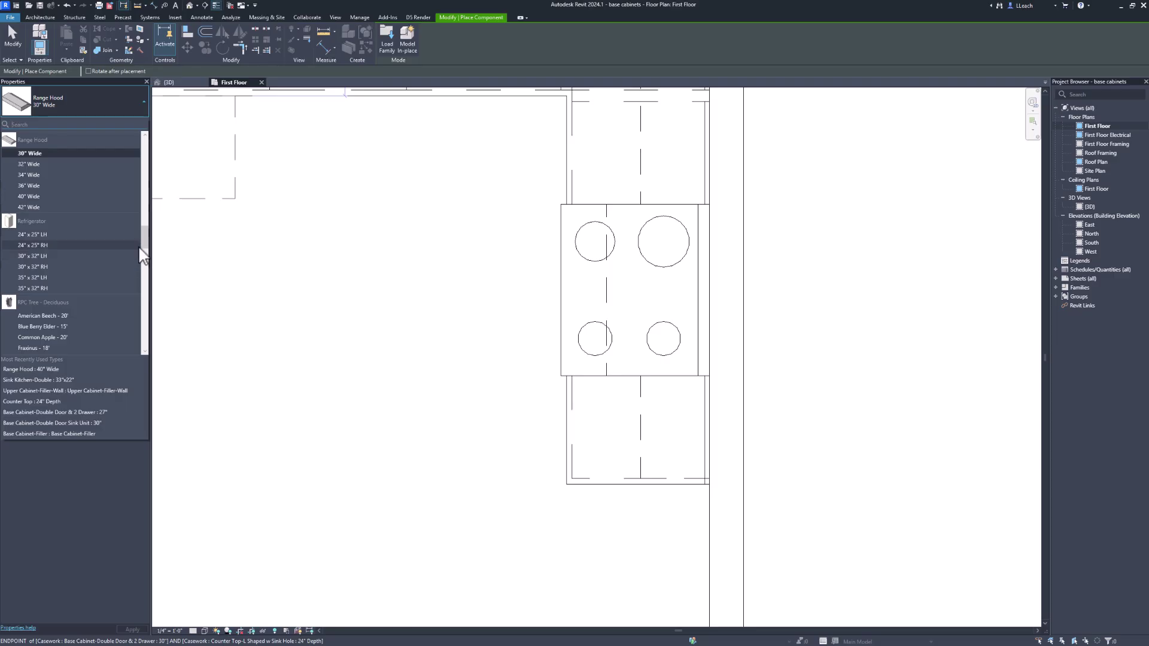
drag(145, 239, 154, 320)
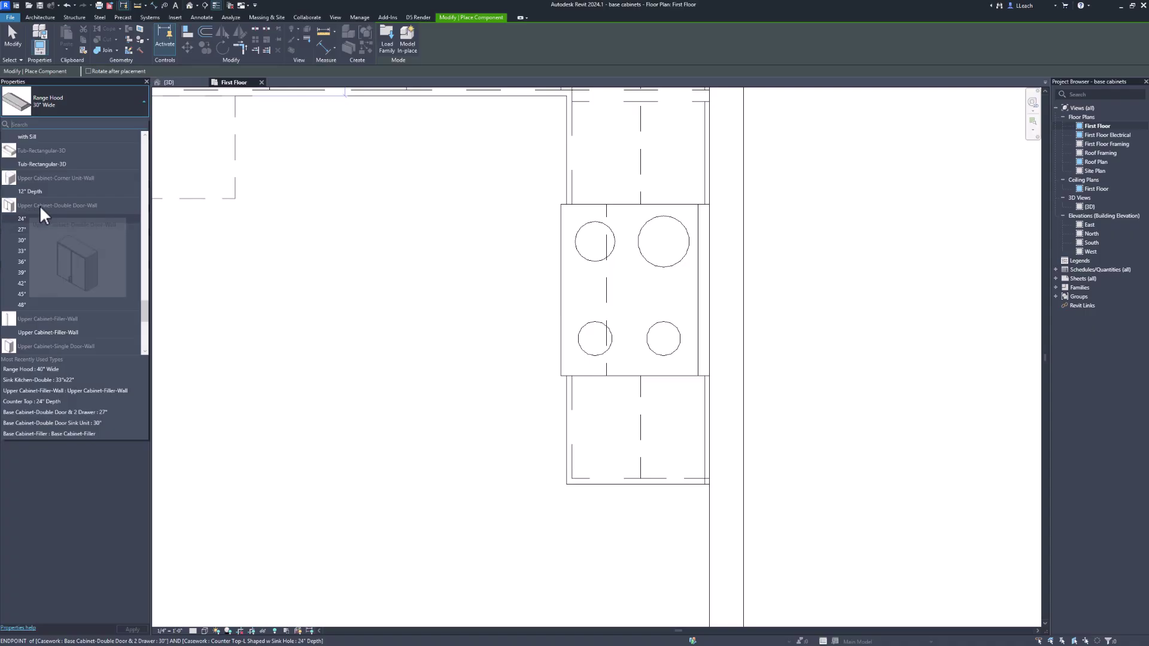
click(25, 240)
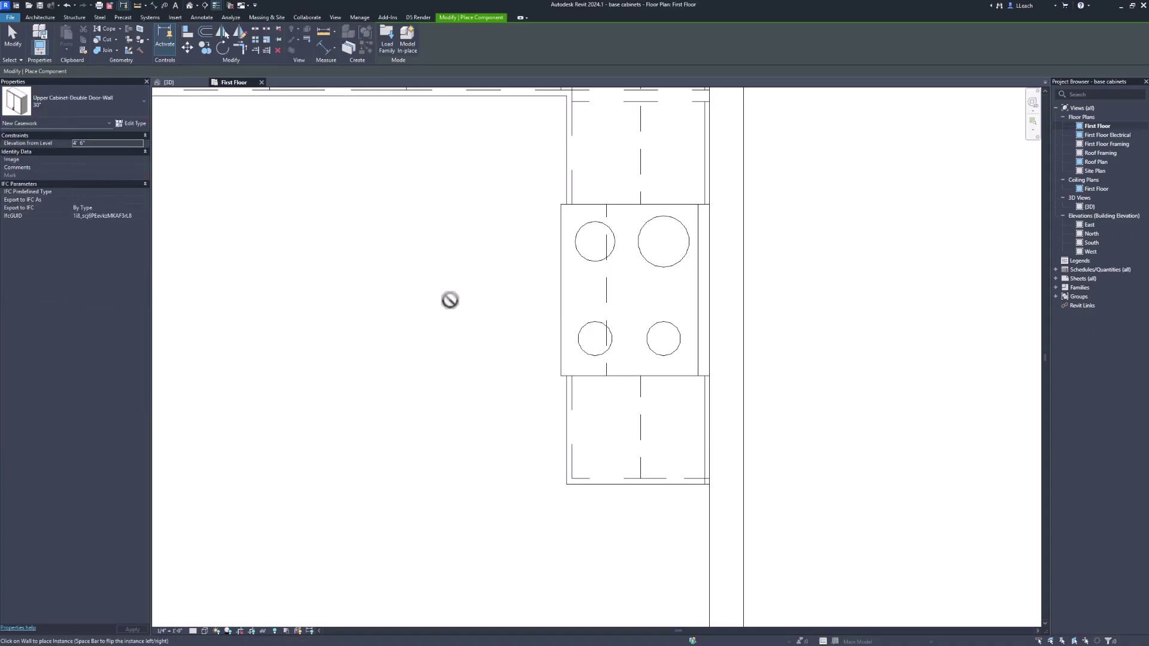
click(712, 291)
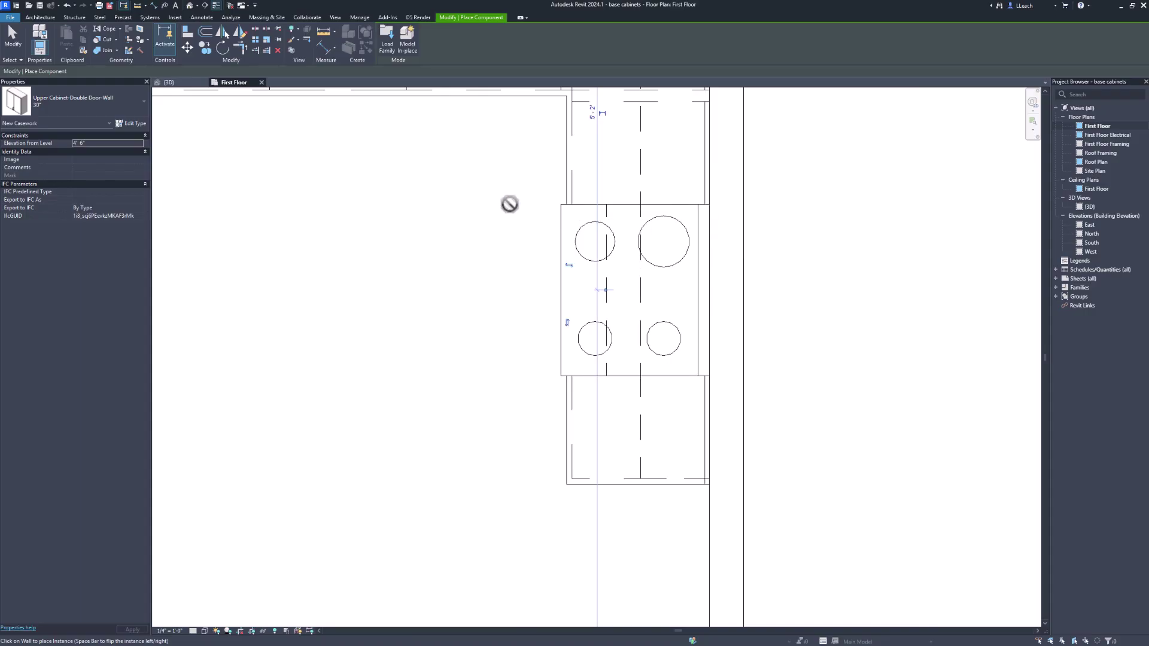
key(Escape)
key(Escape)
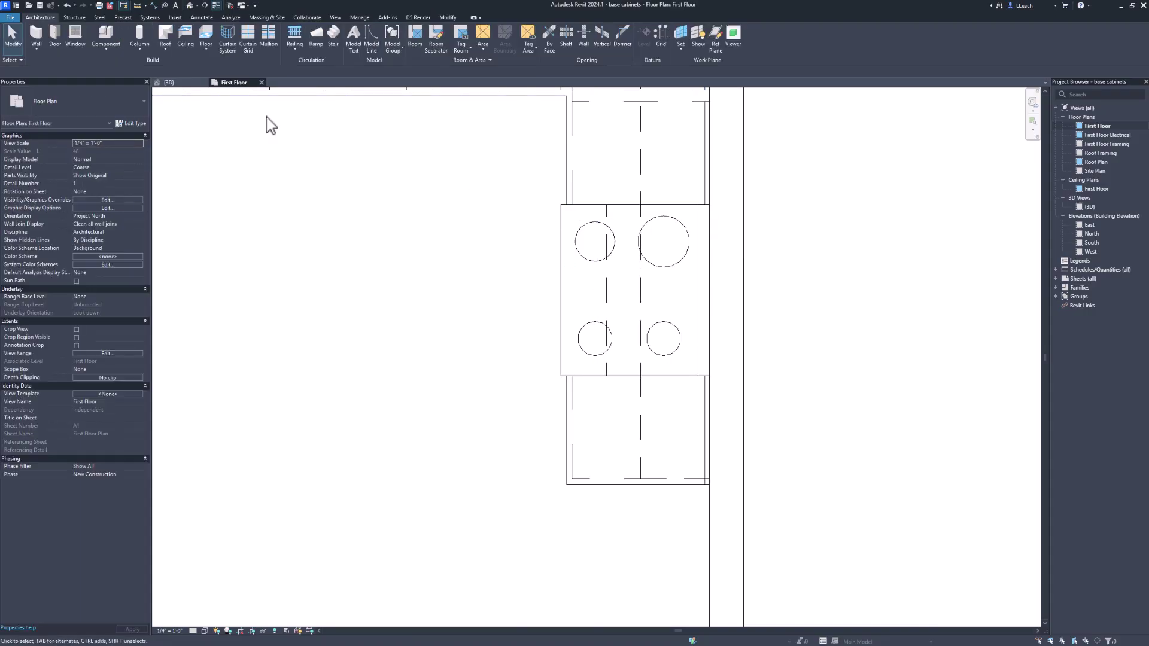
Duplicate the type of the double-door upper cabinet above the stove in the 3D view, naming it 30" x12"
click(180, 83)
scroll(619, 267, up, 1)
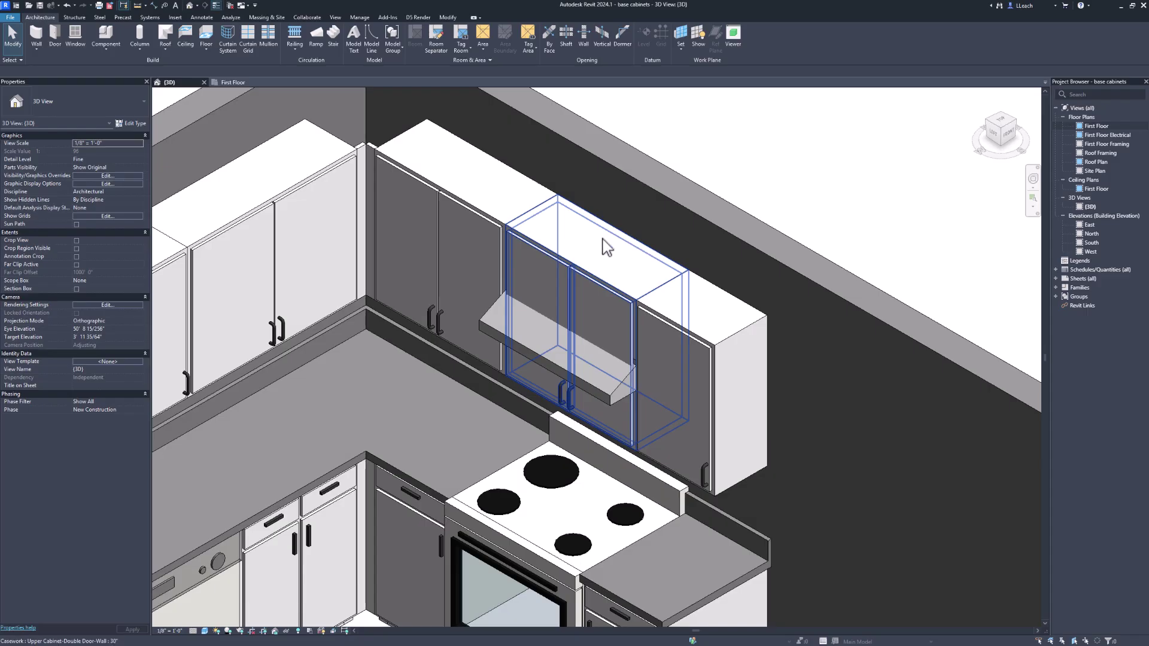
click(537, 243)
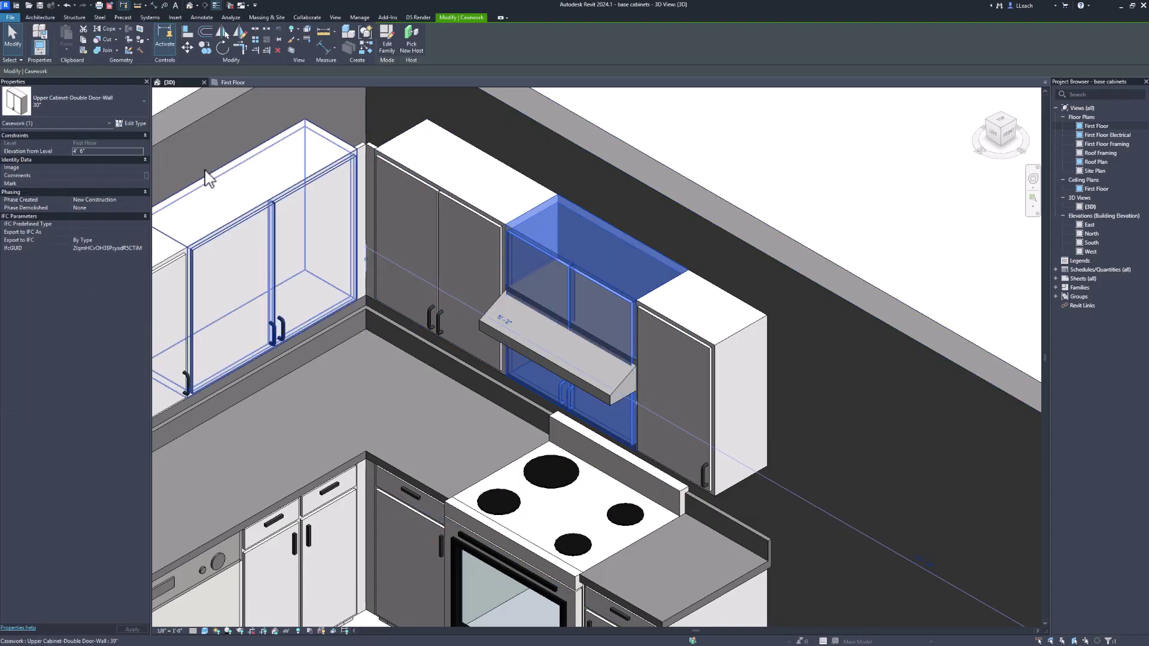
click(138, 123)
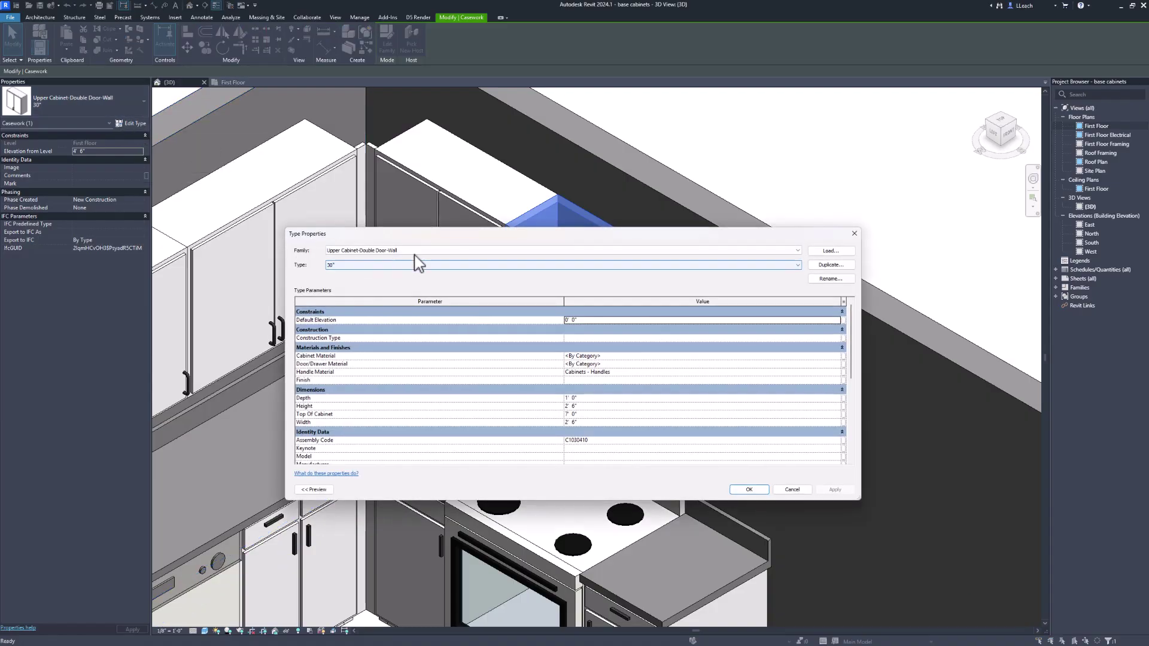
click(830, 265)
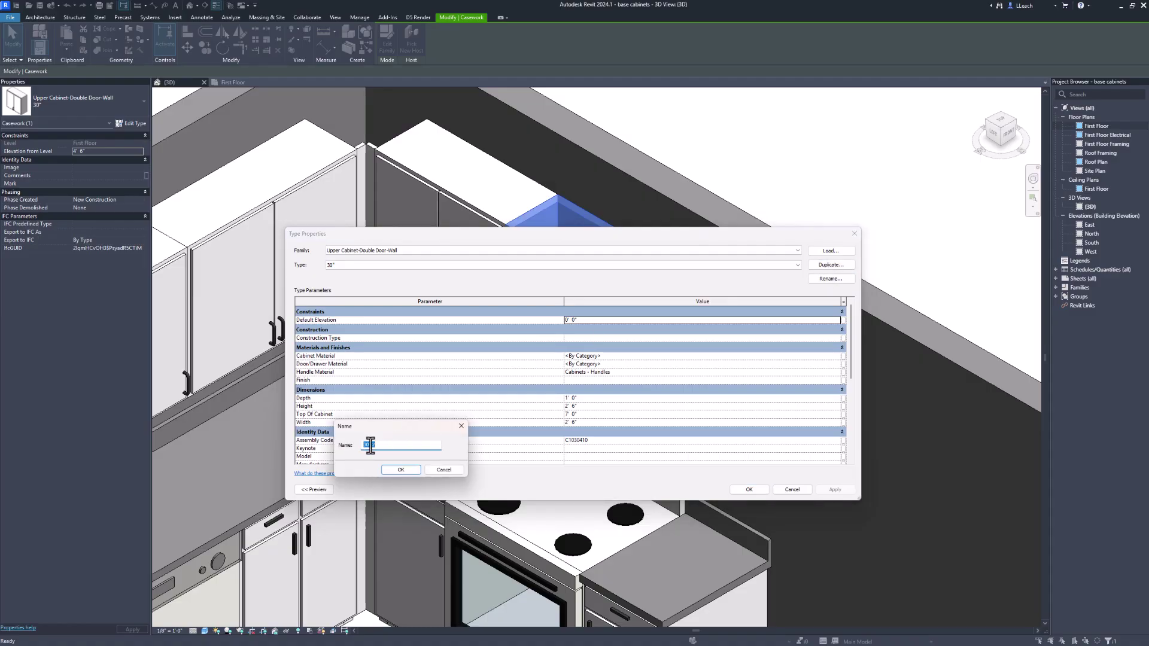
text(x12)
click(400, 470)
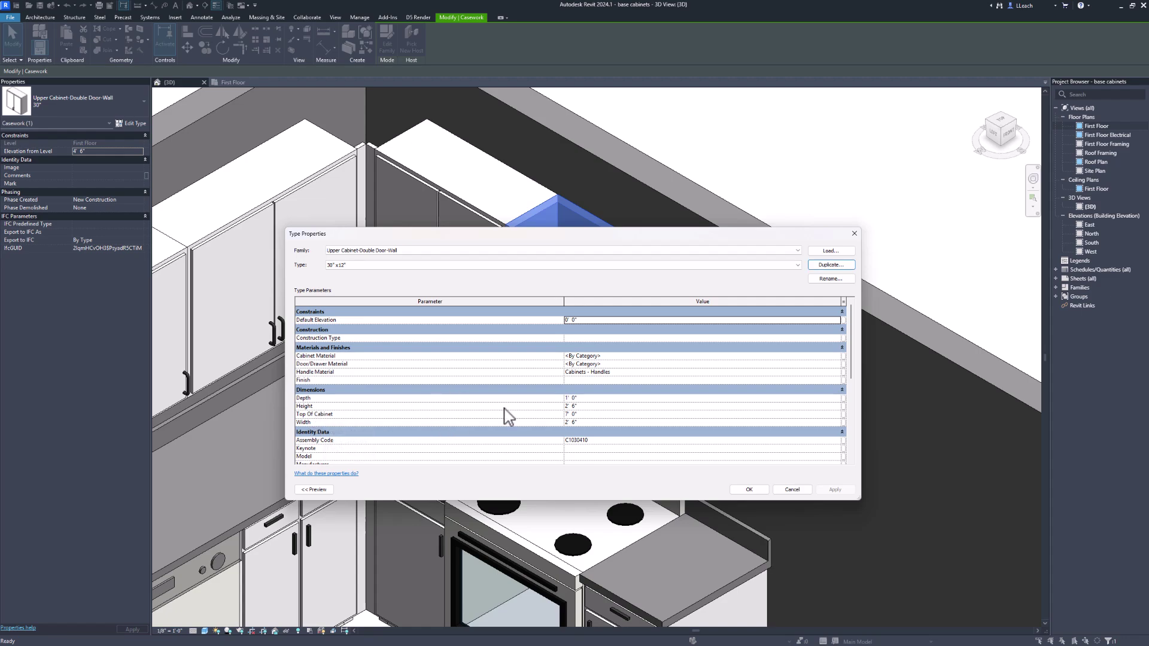
Set the Height of the 30" x12" cabinet type to 1' 0" and apply it
click(583, 407)
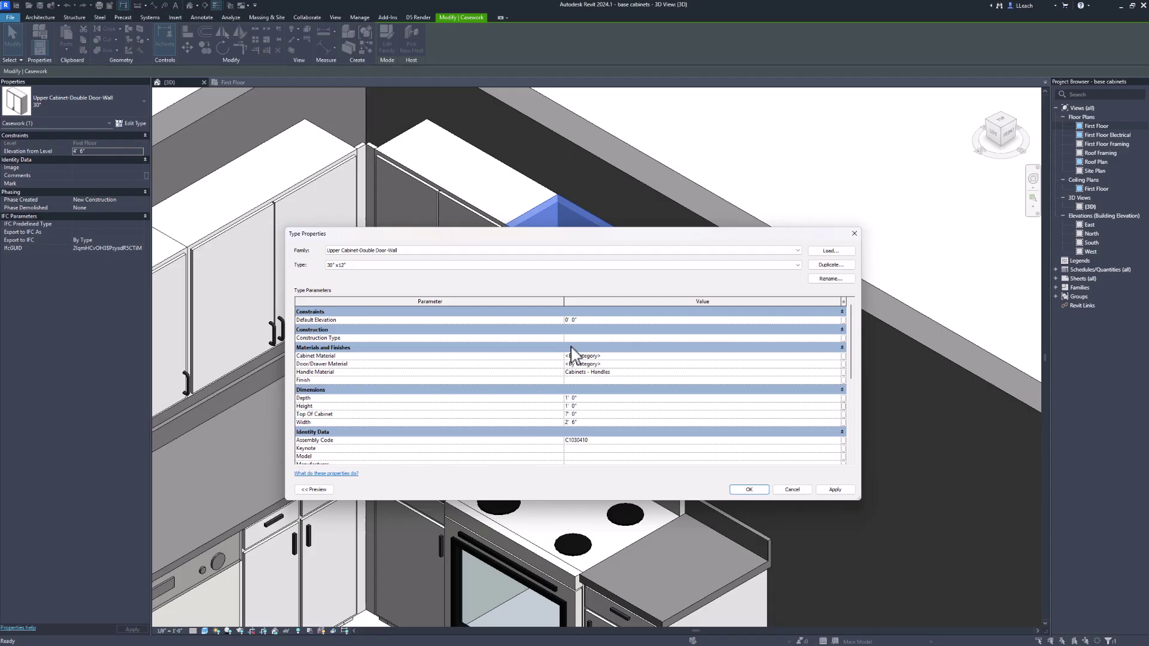
scroll(625, 426, down, 1)
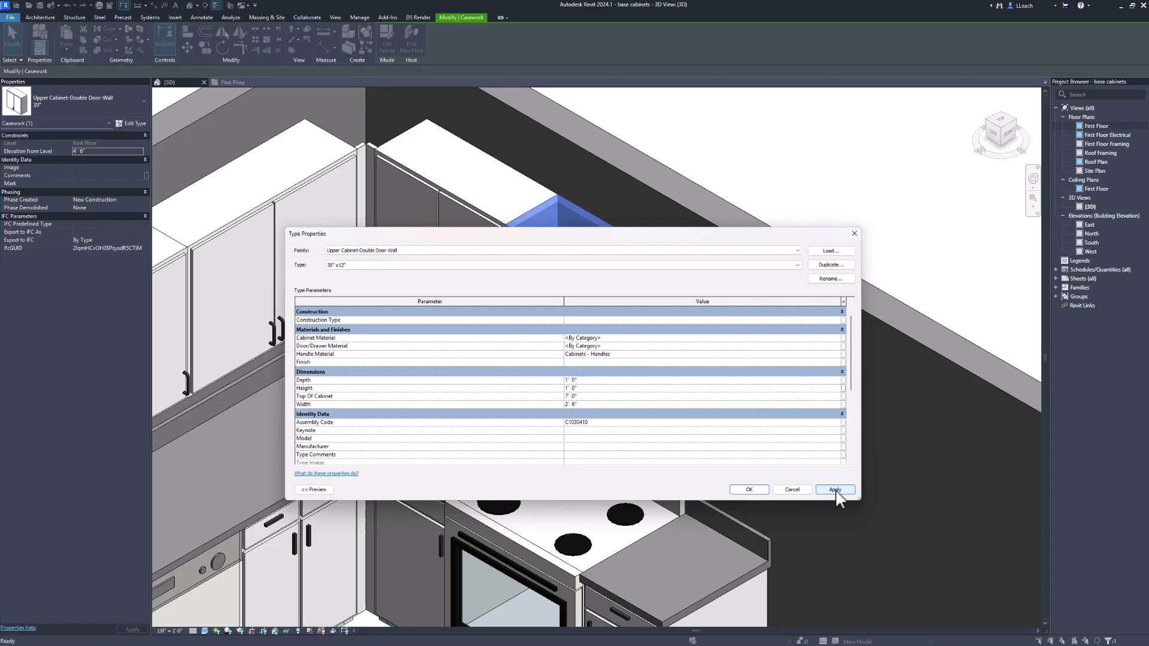
click(748, 490)
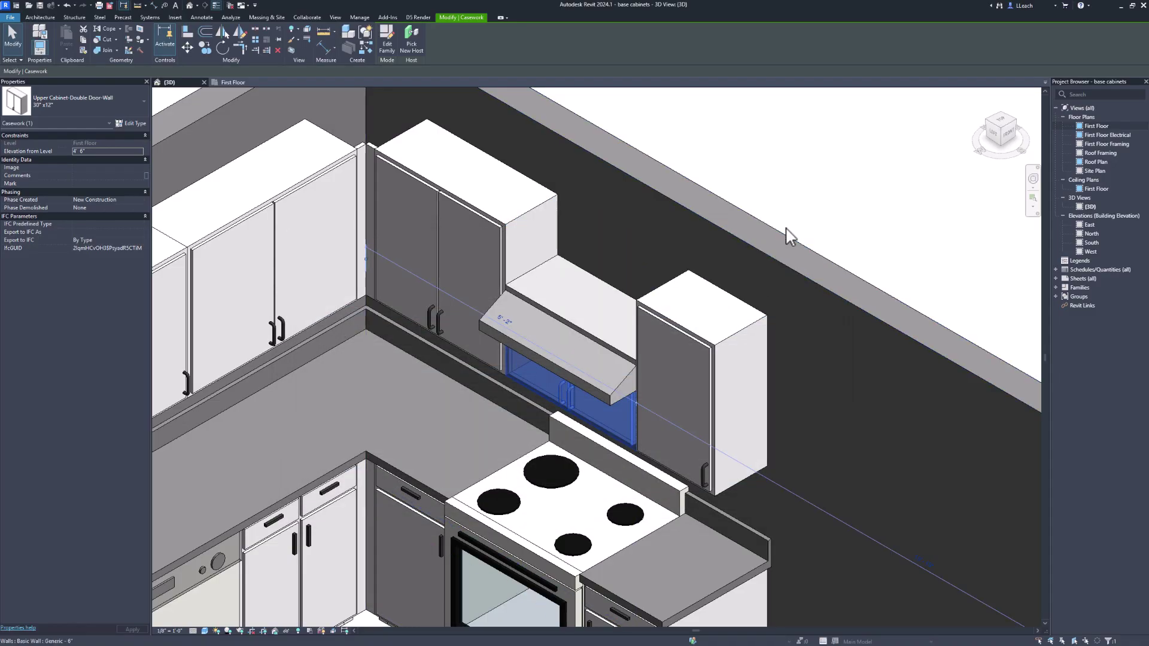
click(825, 232)
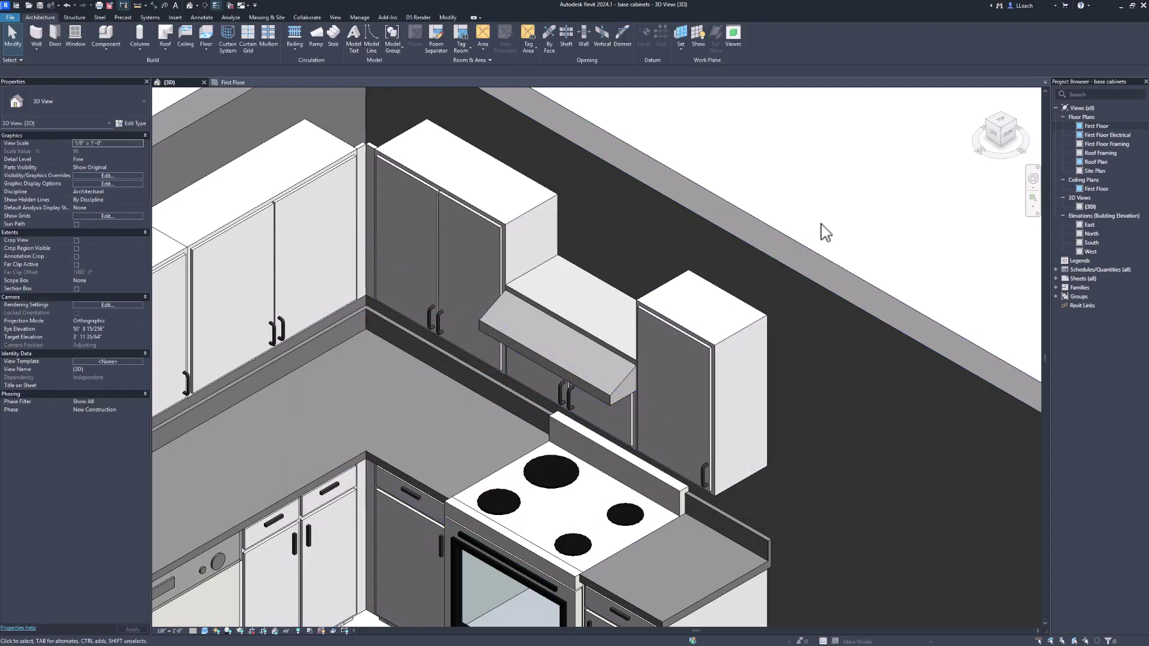
Set the 30" x12" cabinet's Elevation from Level to 6' 0"
click(544, 388)
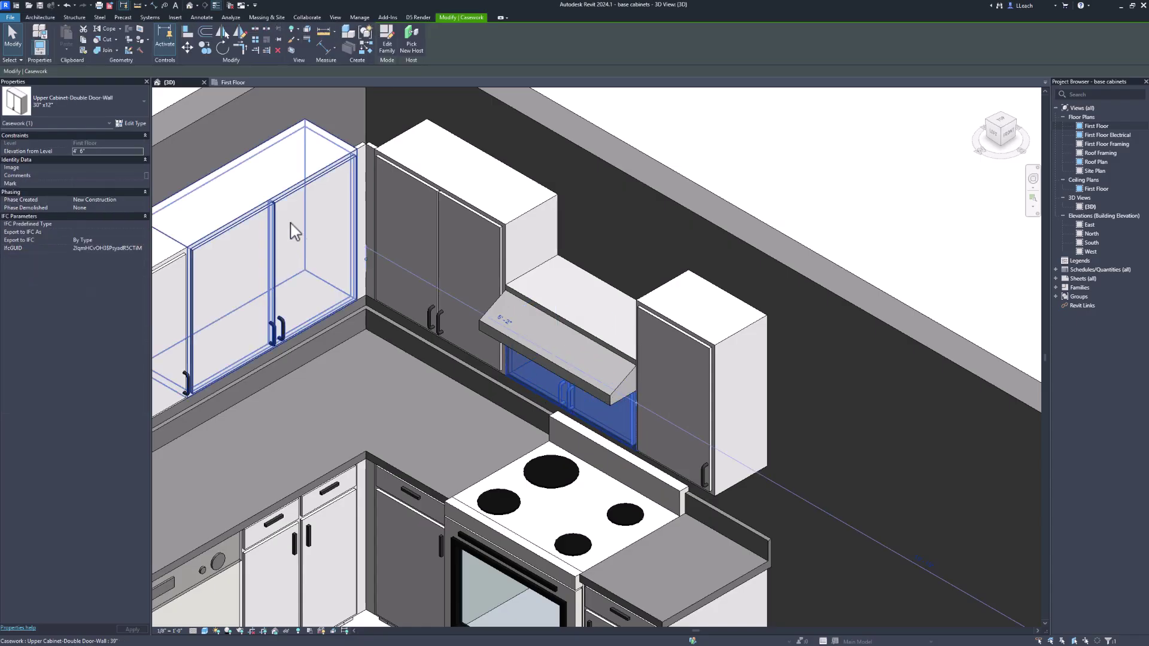
click(94, 151)
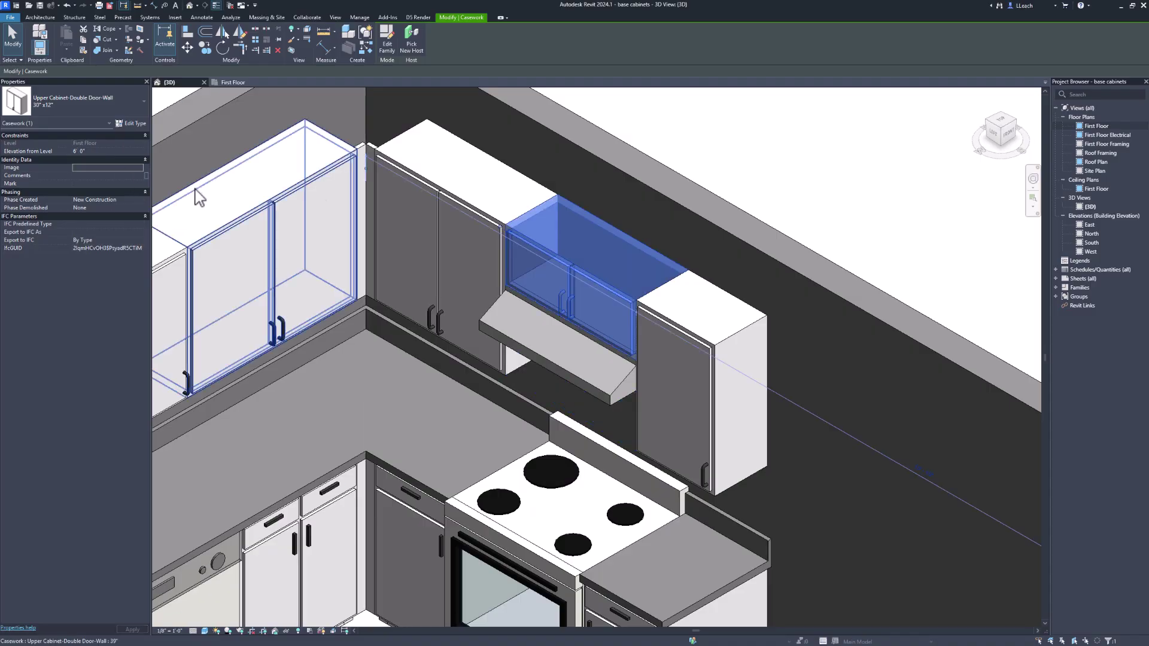
click(813, 129)
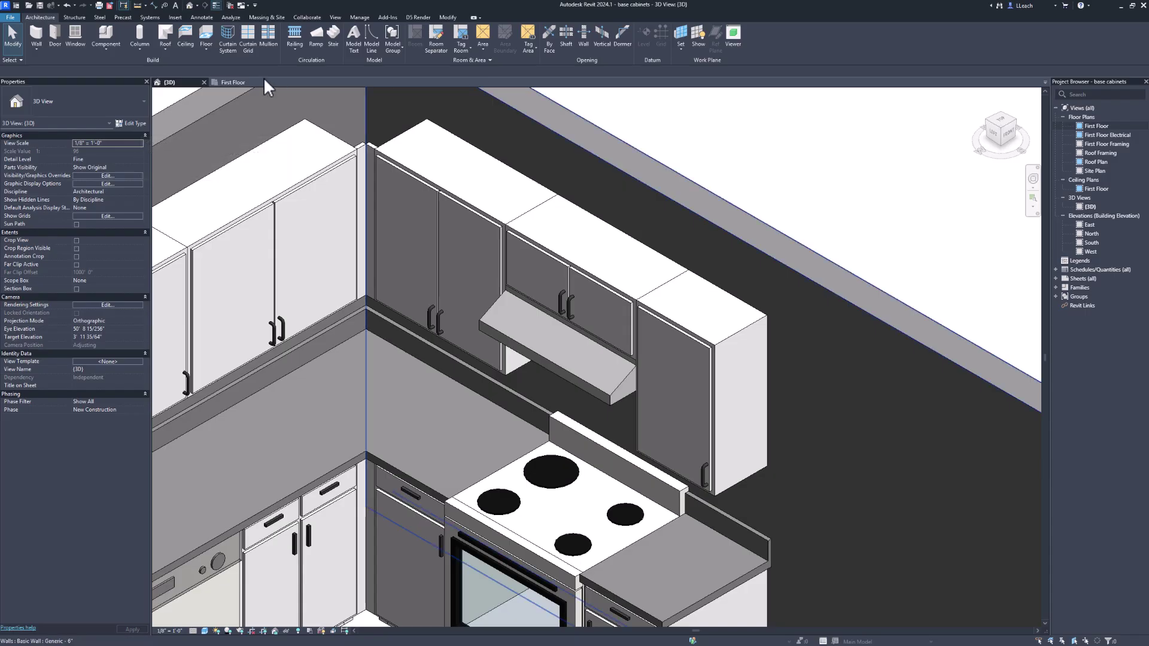
Flip the door hand of the 18" Upper Cabinet-Single Door-Wall beside the stove in the First Floor plan
click(234, 82)
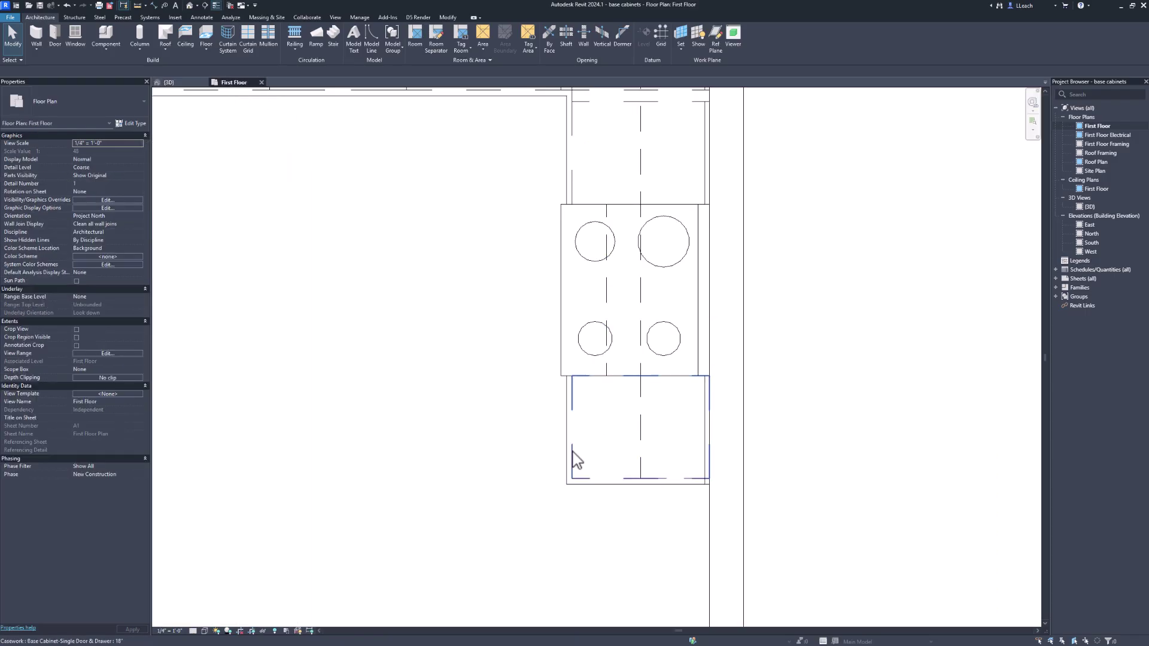
click(646, 439)
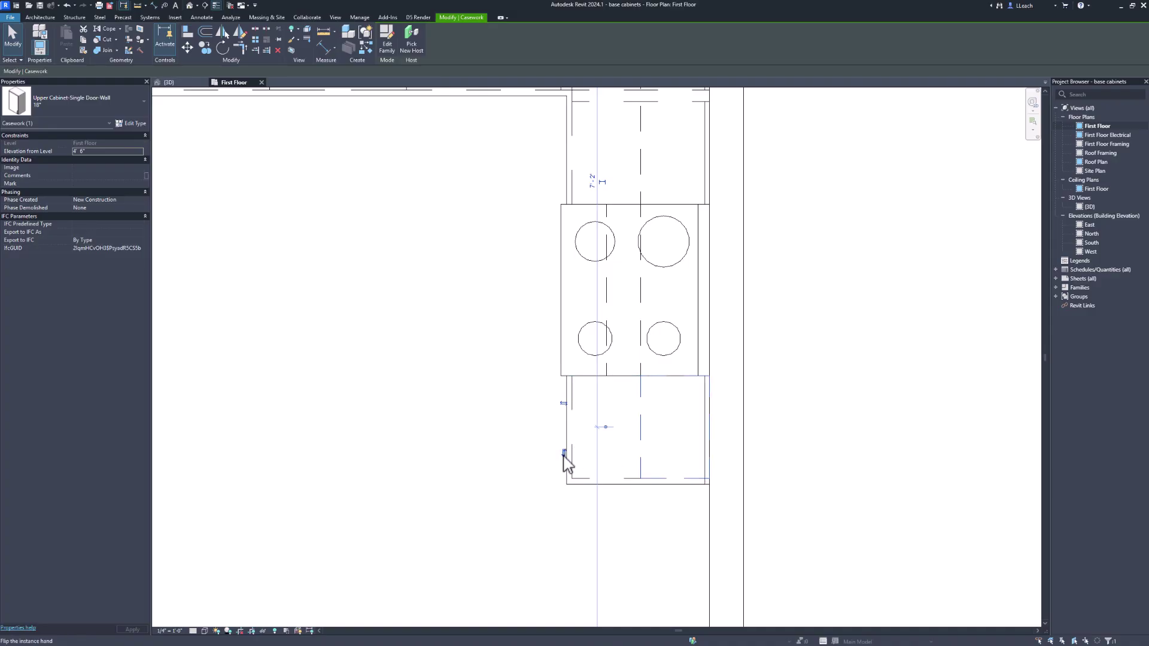
click(464, 362)
Flip the door hand of the 24" single-door upper cabinet between the sink and the corner in the First Floor plan
middle_drag(666, 287, 810, 259)
middle_drag(594, 346, 617, 302)
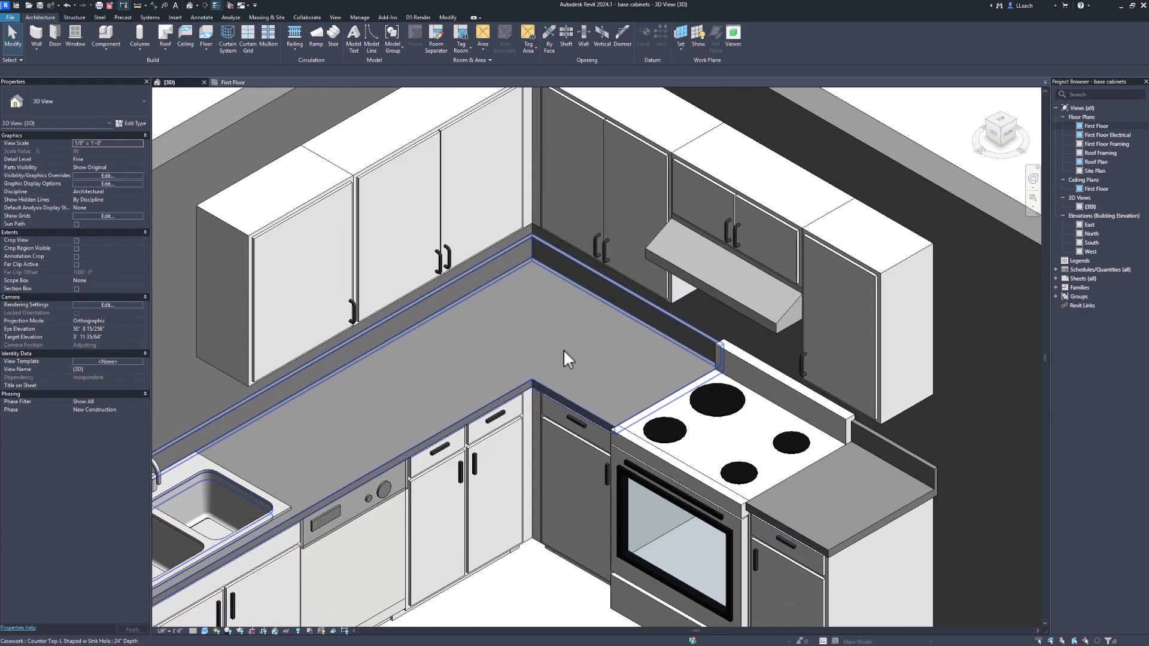
scroll(595, 298, down, 2)
scroll(426, 307, up, 2)
scroll(428, 315, down, 2)
scroll(428, 303, up, 1)
middle_drag(429, 306, 599, 289)
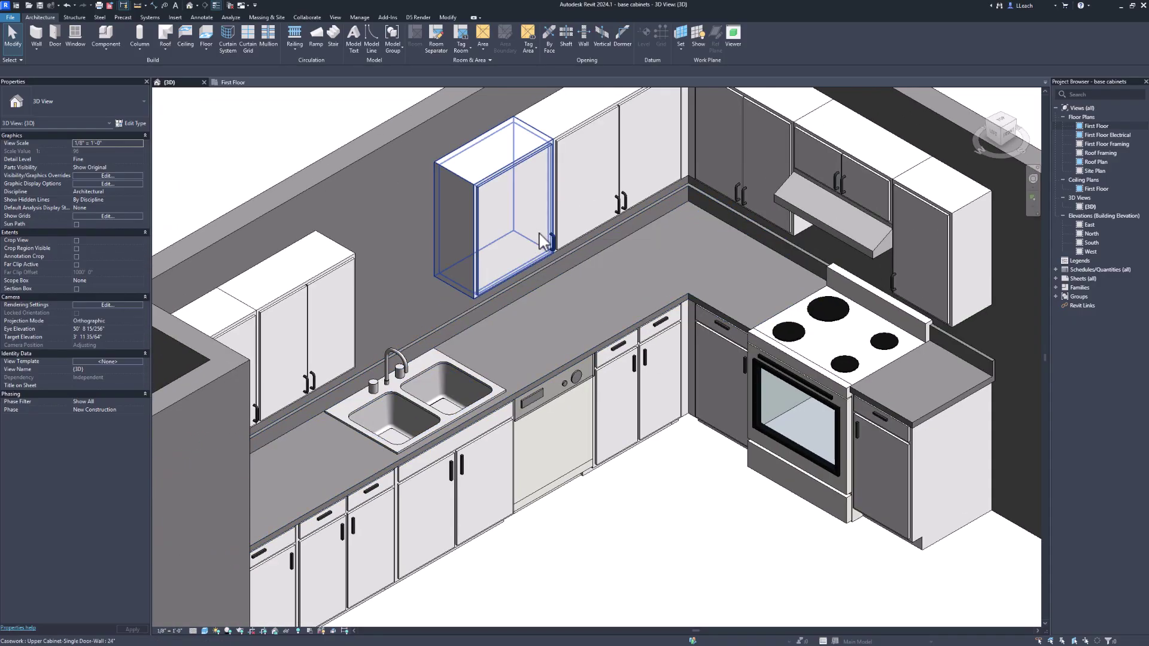
click(236, 82)
middle_drag(555, 257, 641, 553)
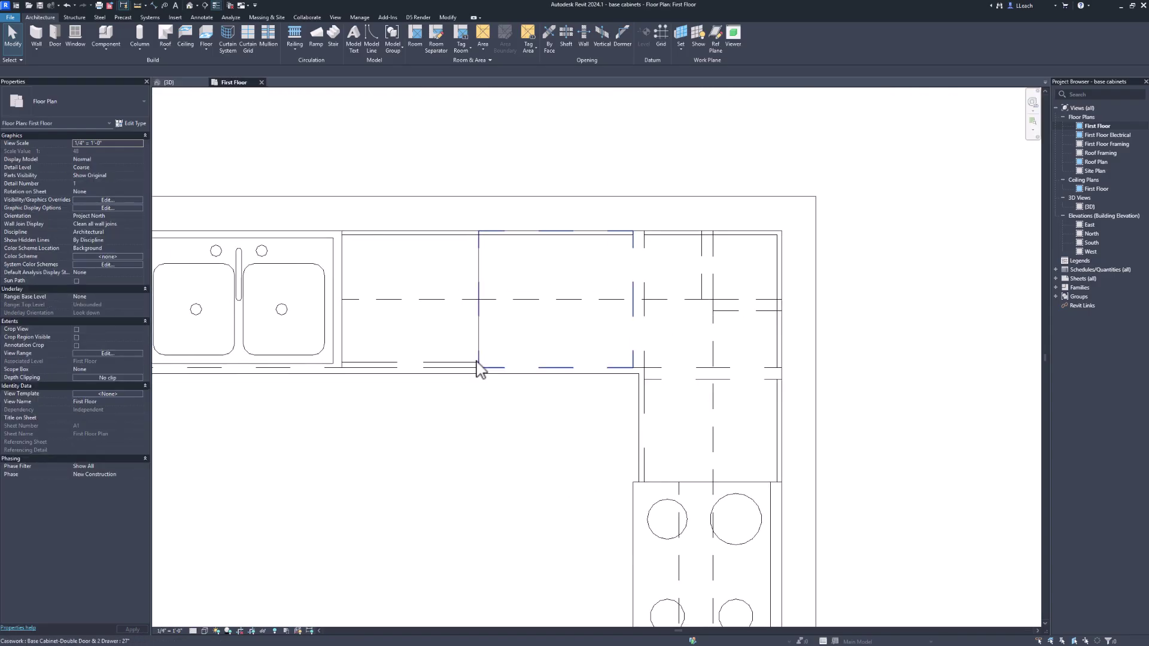
click(439, 300)
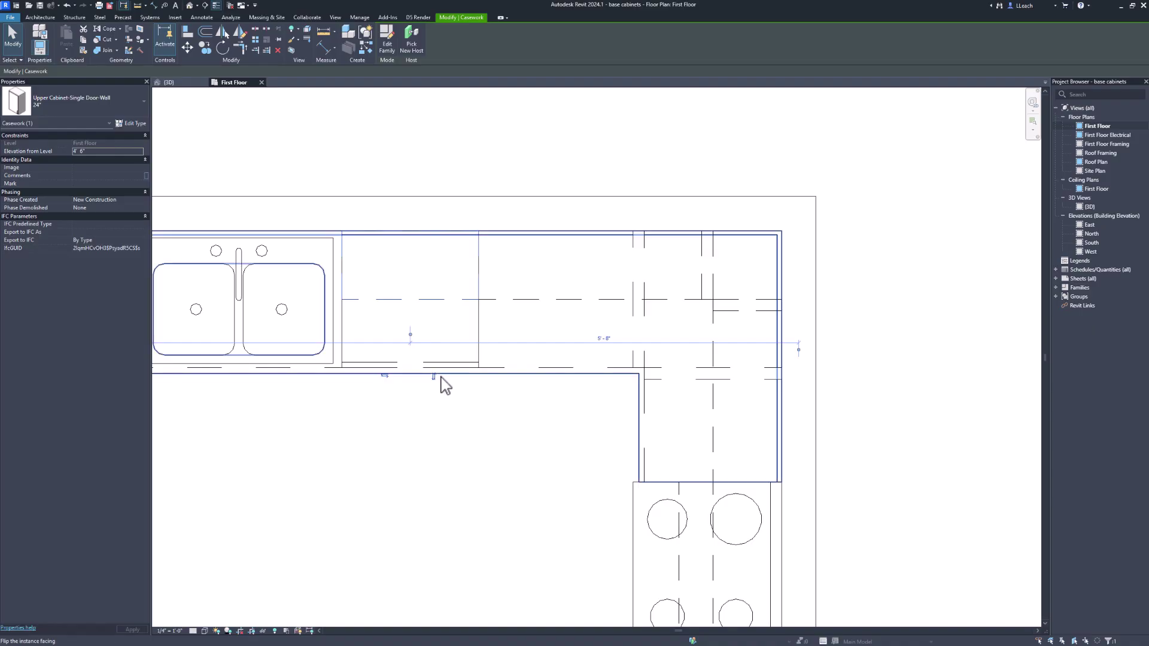
click(387, 252)
middle_drag(486, 236, 667, 307)
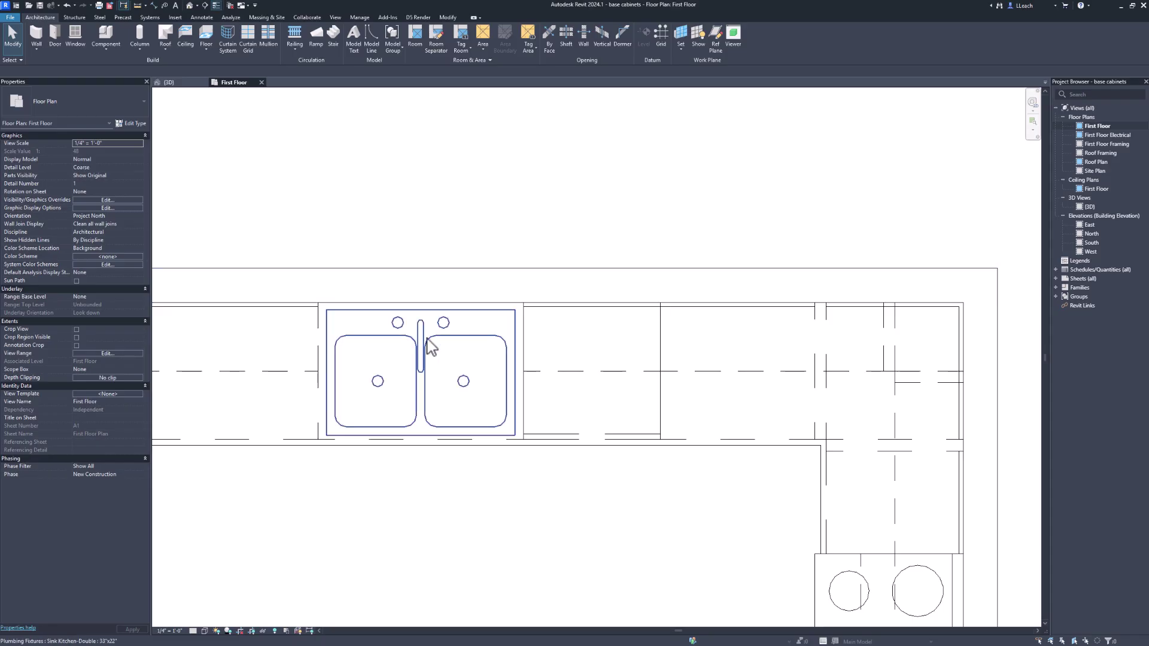
Examine the wall above the sink between the upper cabinets from the opposite corner in the 3D view
click(168, 82)
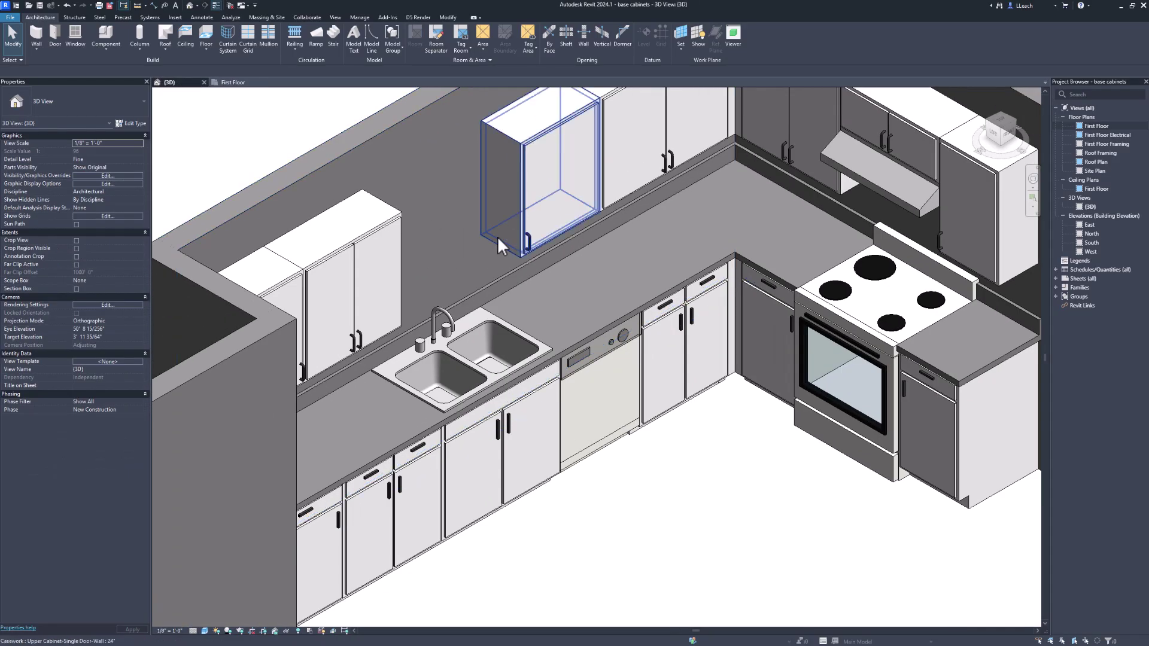
click(1025, 136)
scroll(929, 211, down, 6)
middle_drag(928, 213, 523, 380)
scroll(566, 333, up, 6)
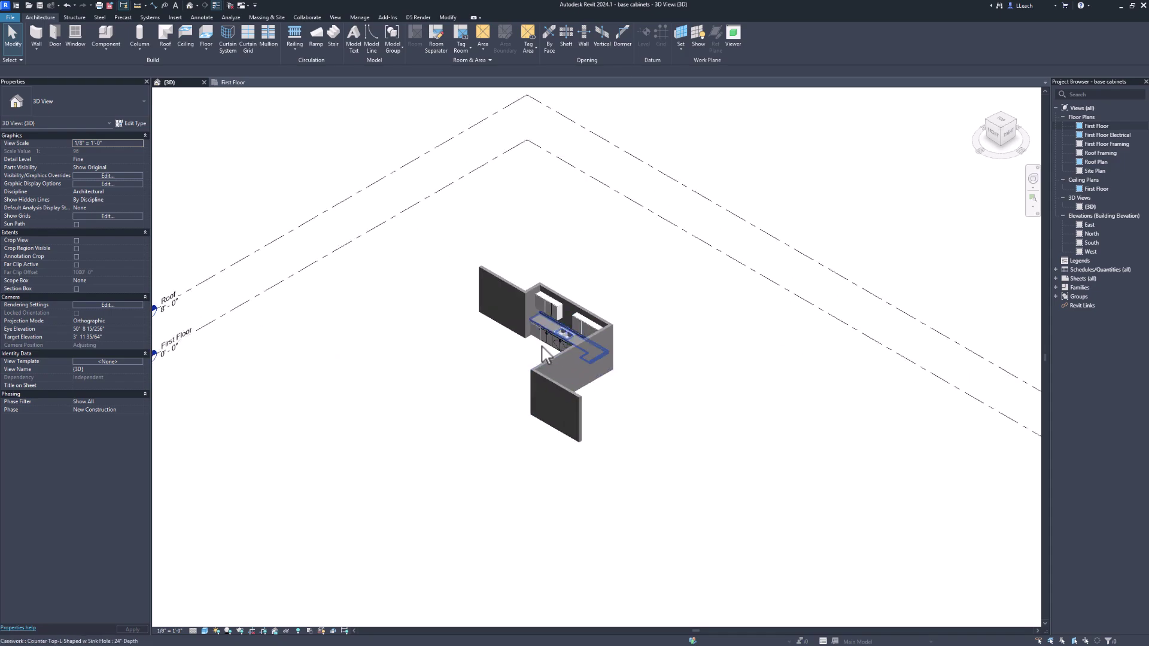
scroll(592, 291, up, 5)
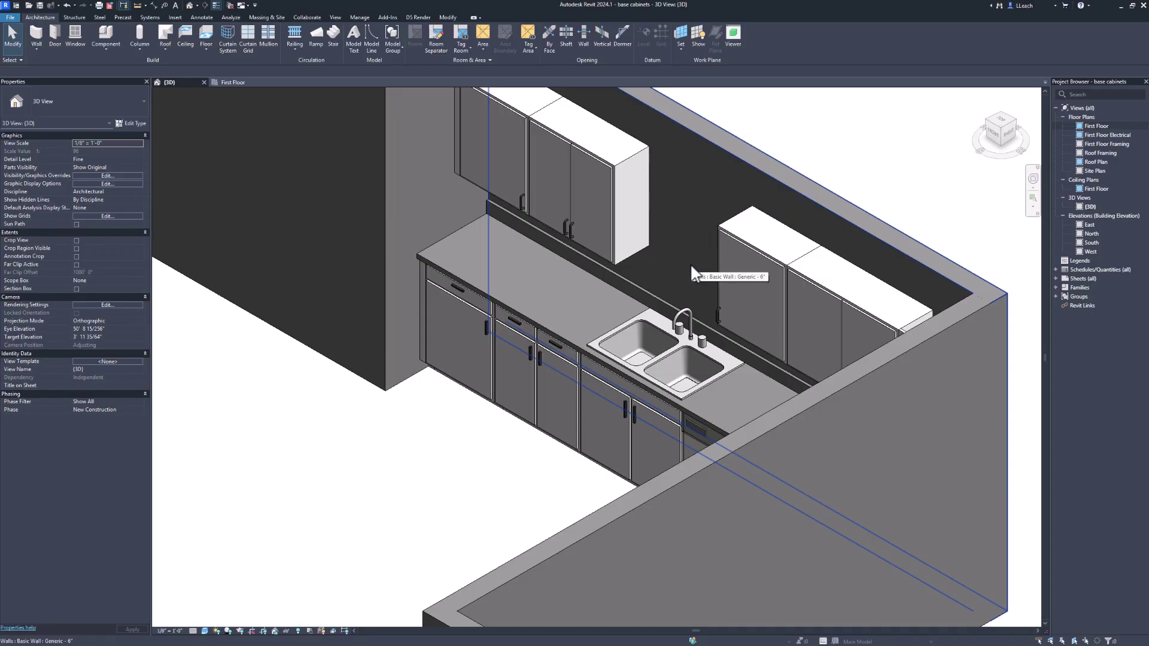
Place a 30" x 46" Window-Double-Hung in the wall behind the sink in the First Floor plan, centred on the faucet
click(227, 85)
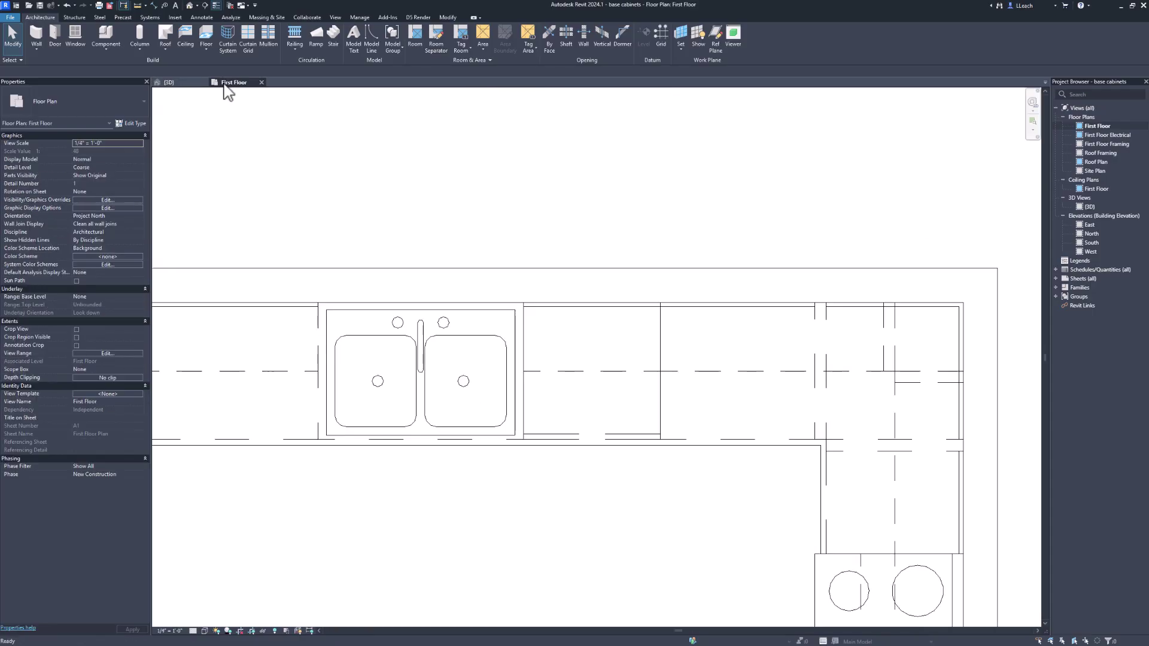
middle_drag(379, 274, 418, 282)
scroll(418, 282, up, 1)
click(74, 39)
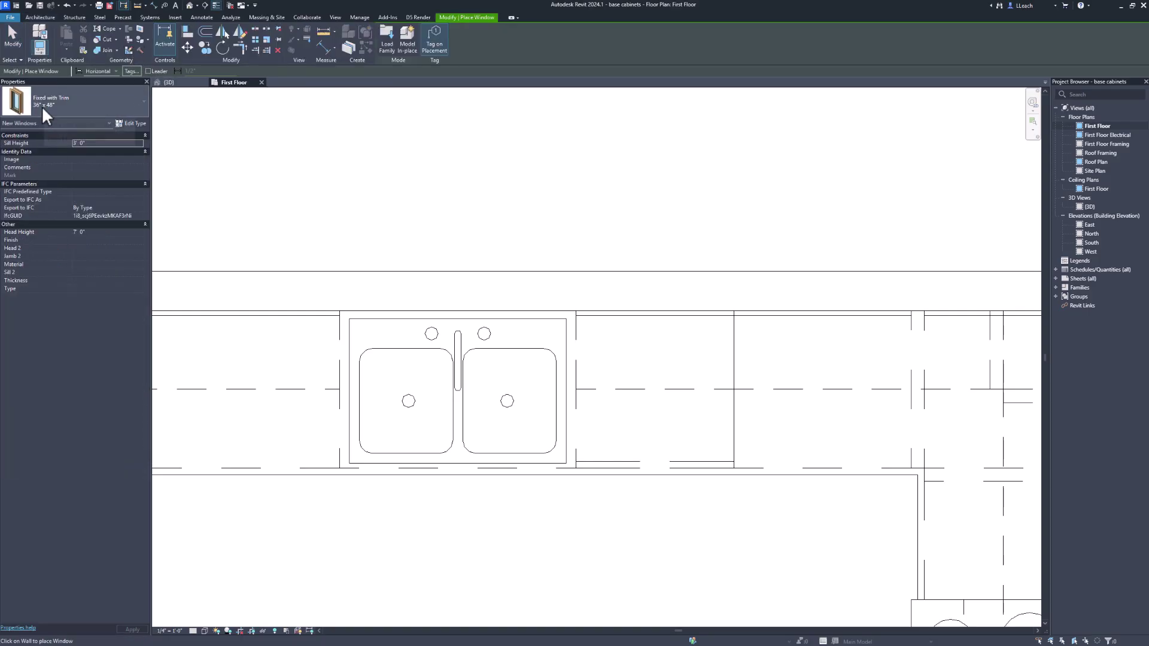
click(142, 99)
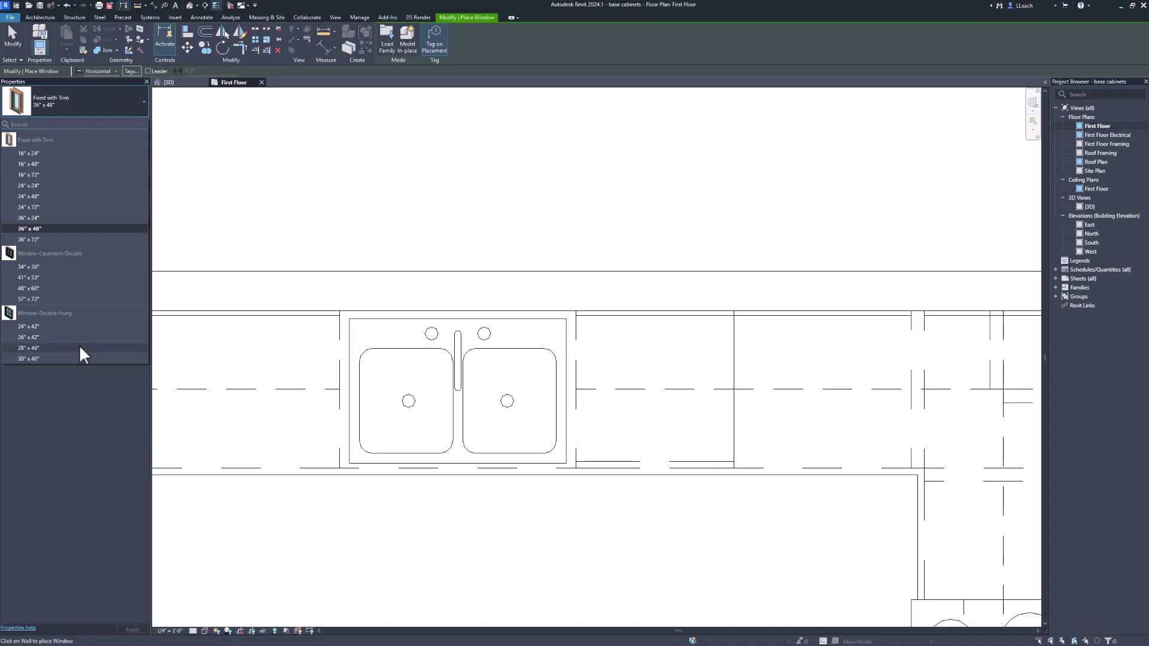
click(36, 358)
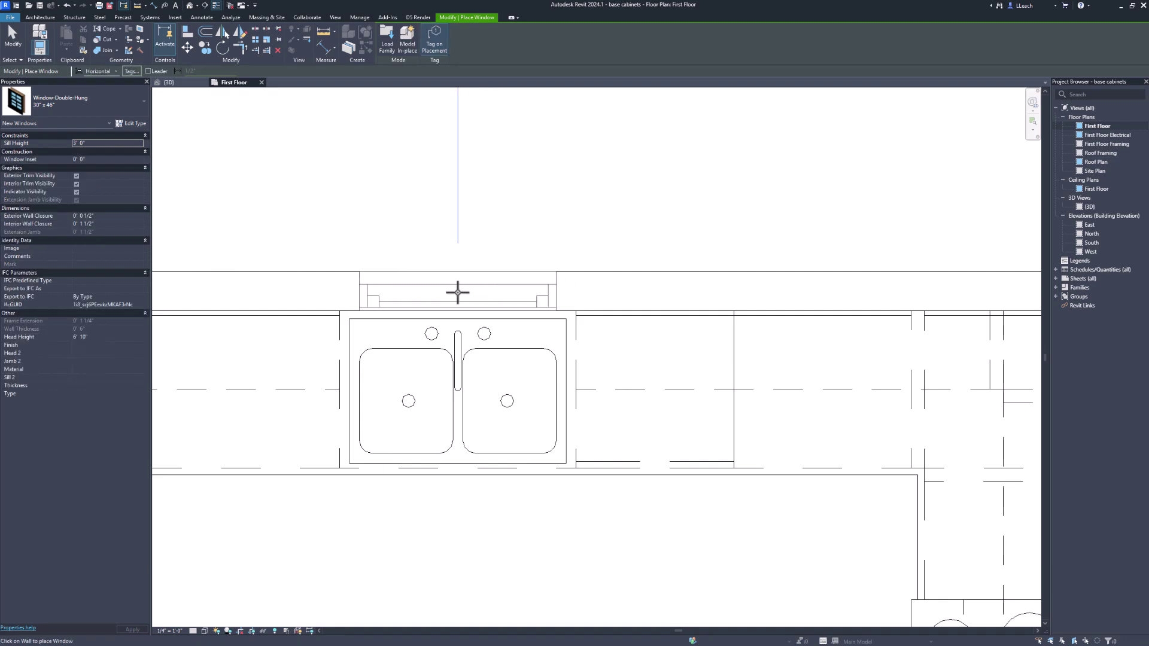
click(458, 292)
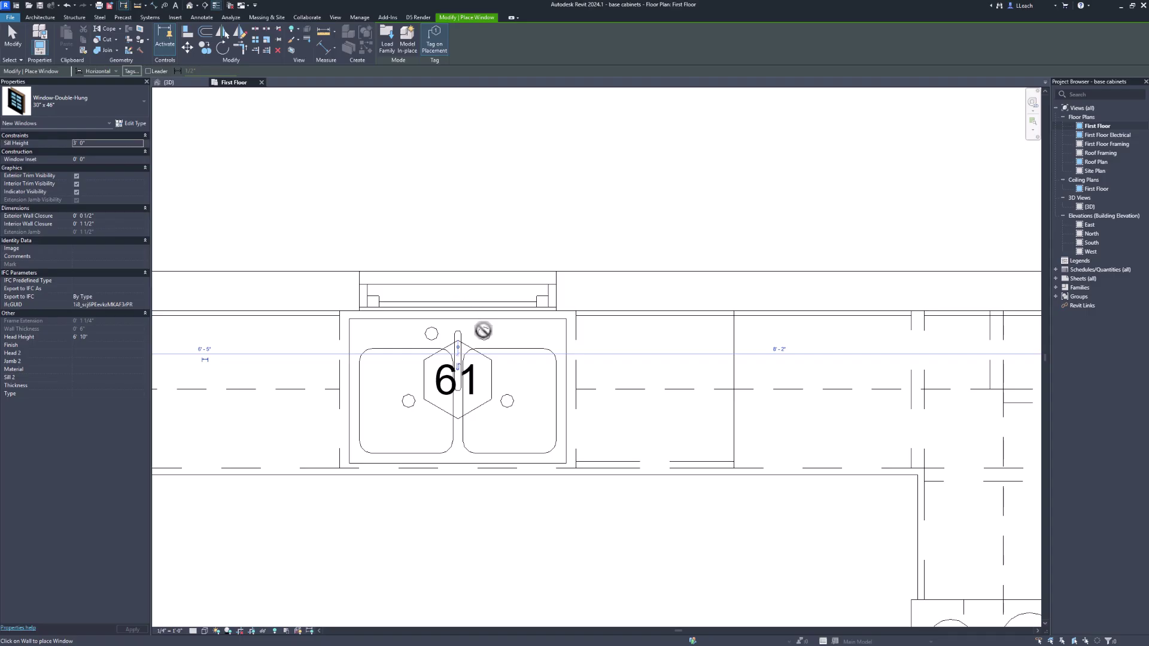
scroll(464, 360, up, 2)
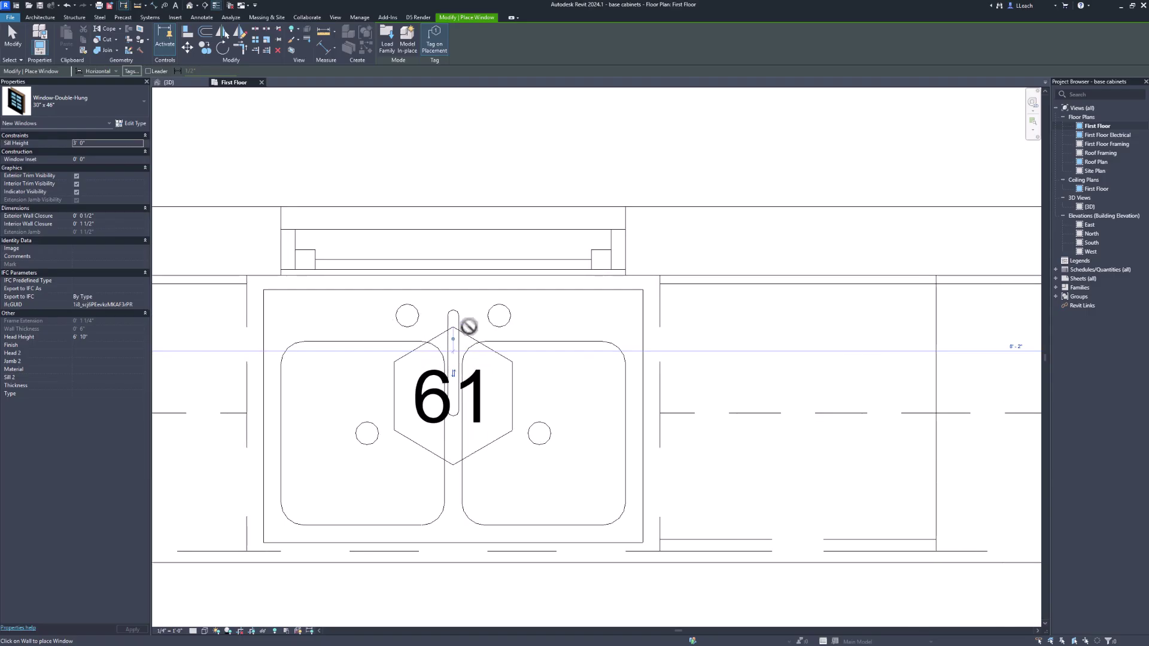
scroll(452, 374, up, 3)
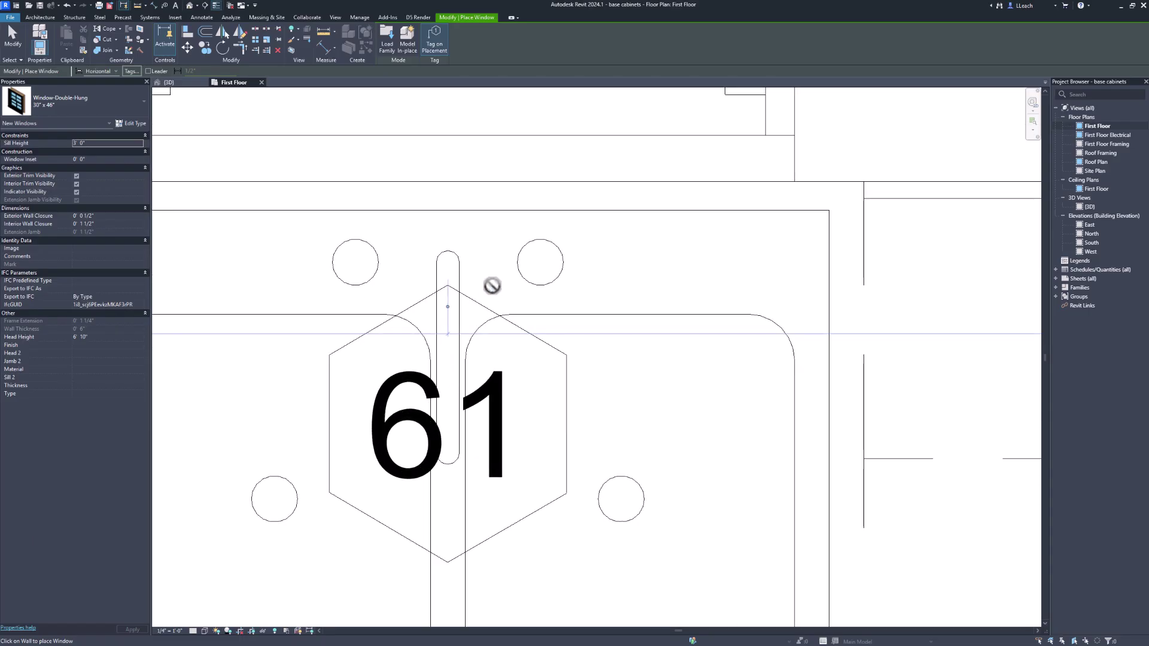
scroll(495, 287, up, 2)
scroll(496, 285, down, 3)
scroll(496, 284, down, 4)
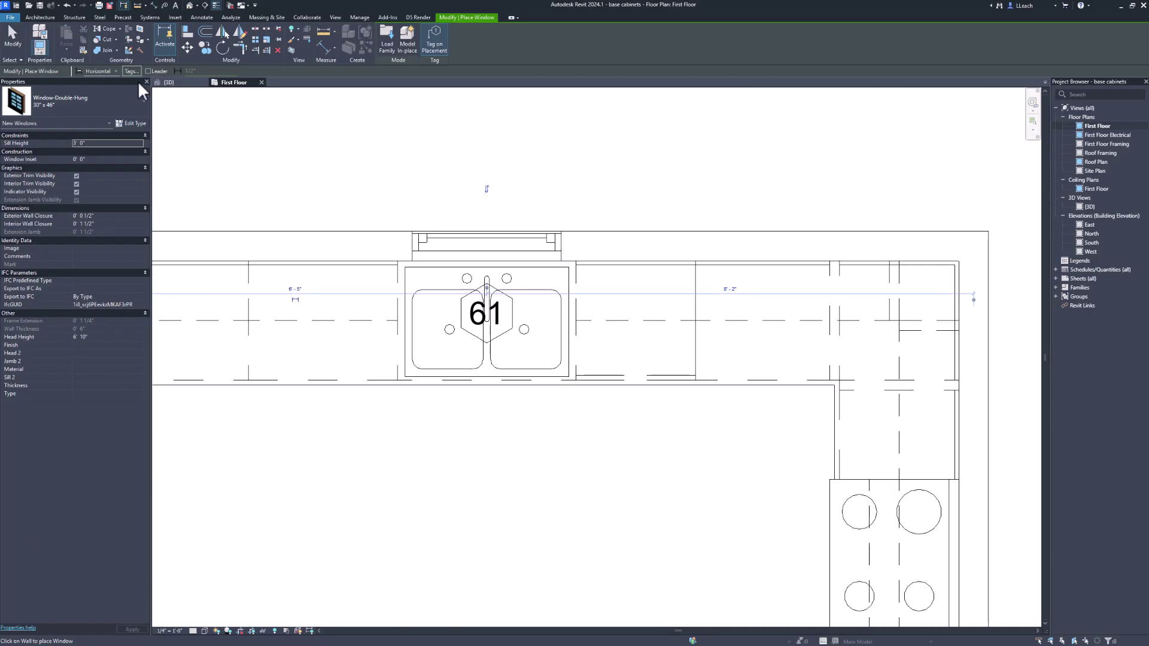
click(11, 37)
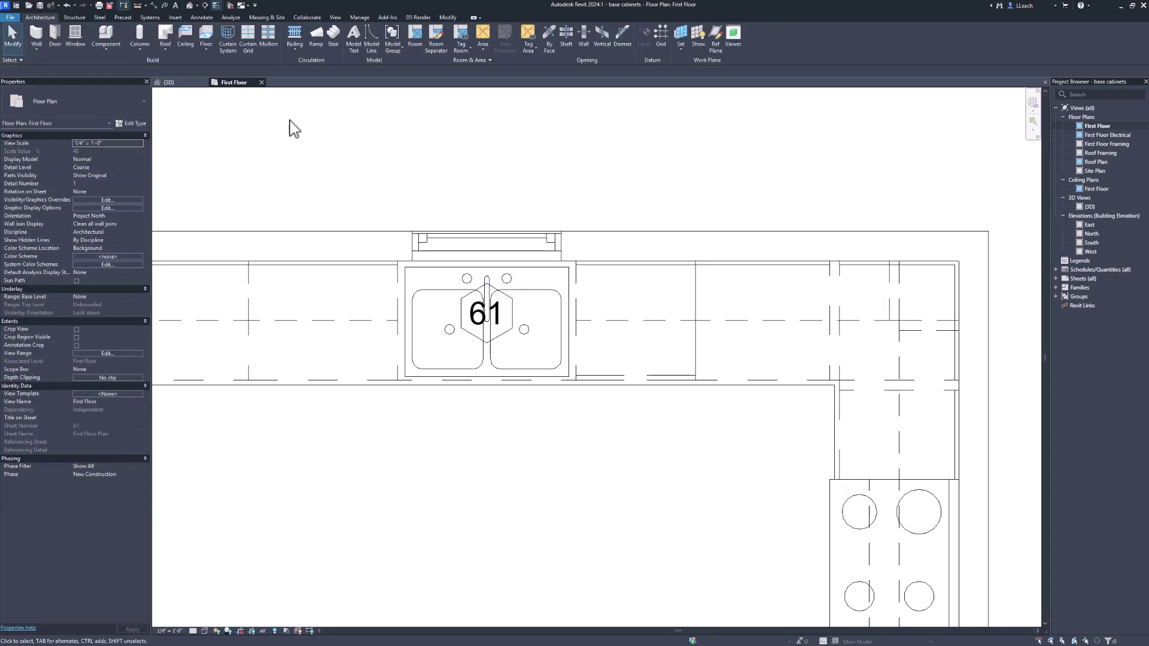
Move the window tag off the sink to clear space outside the exterior wall
click(512, 313)
drag(512, 313, 582, 175)
scroll(512, 261, down, 3)
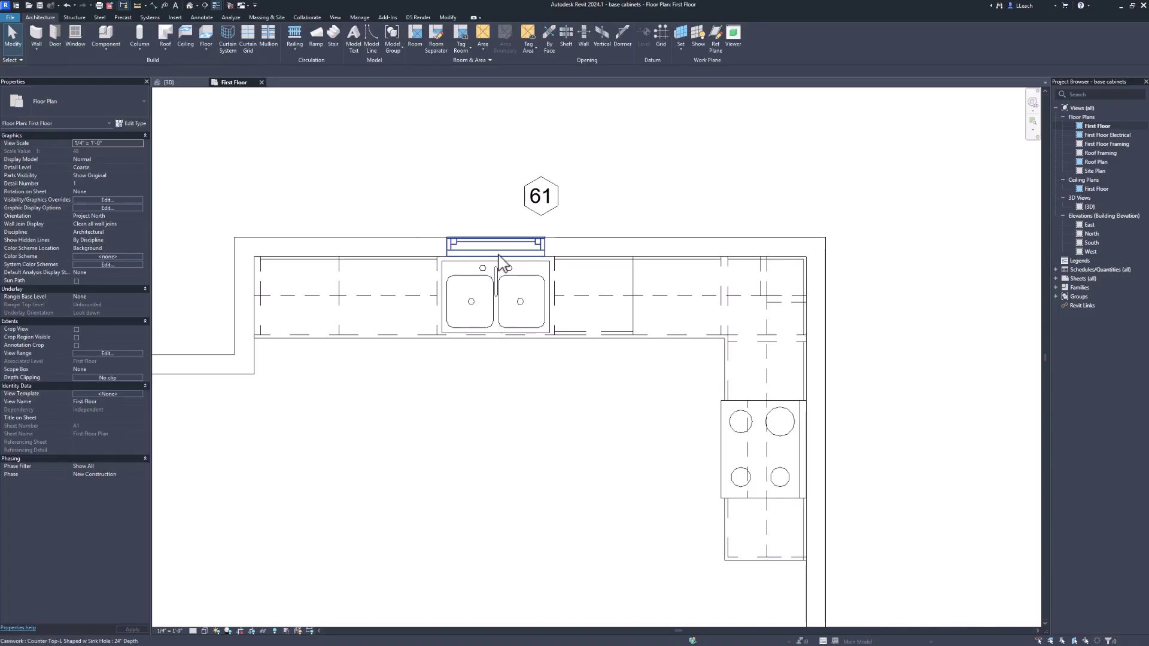
click(503, 257)
click(473, 171)
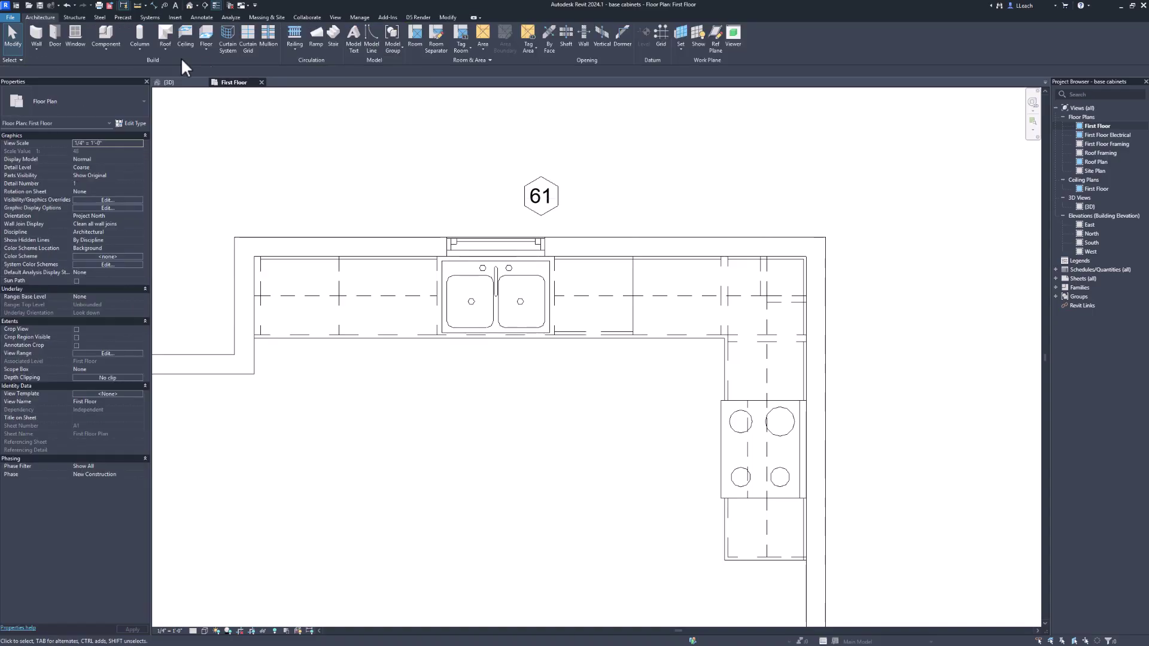
Duplicate the type of the double-hung window above the sink in the 3D view, naming it 30" x 36"
click(180, 85)
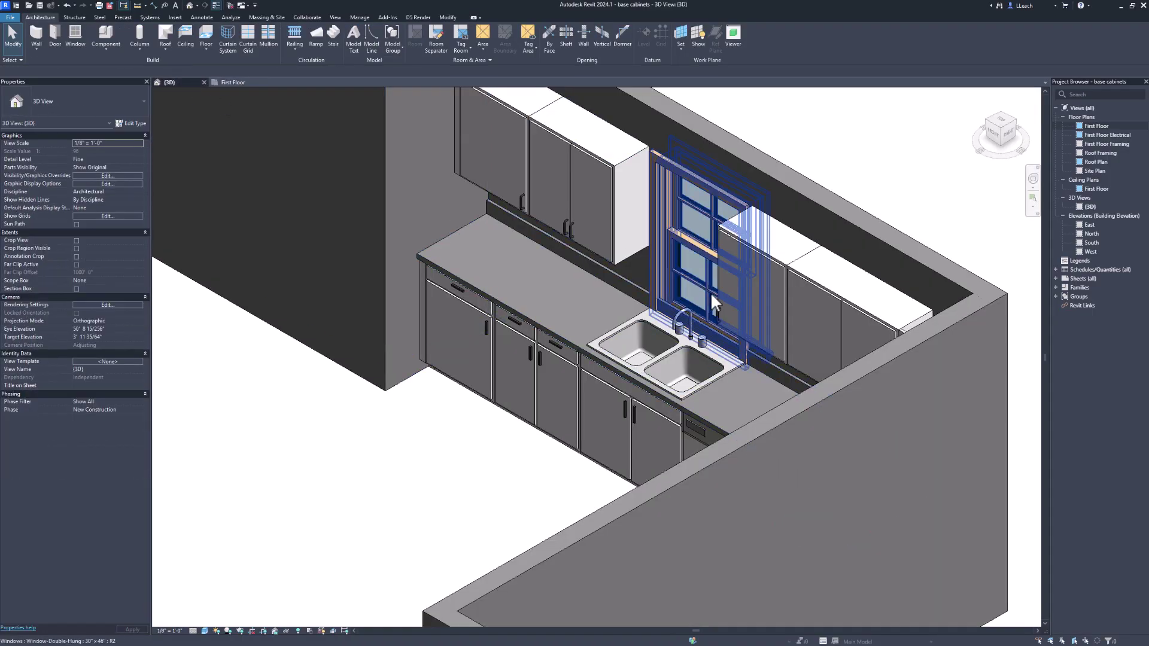
scroll(706, 275, up, 4)
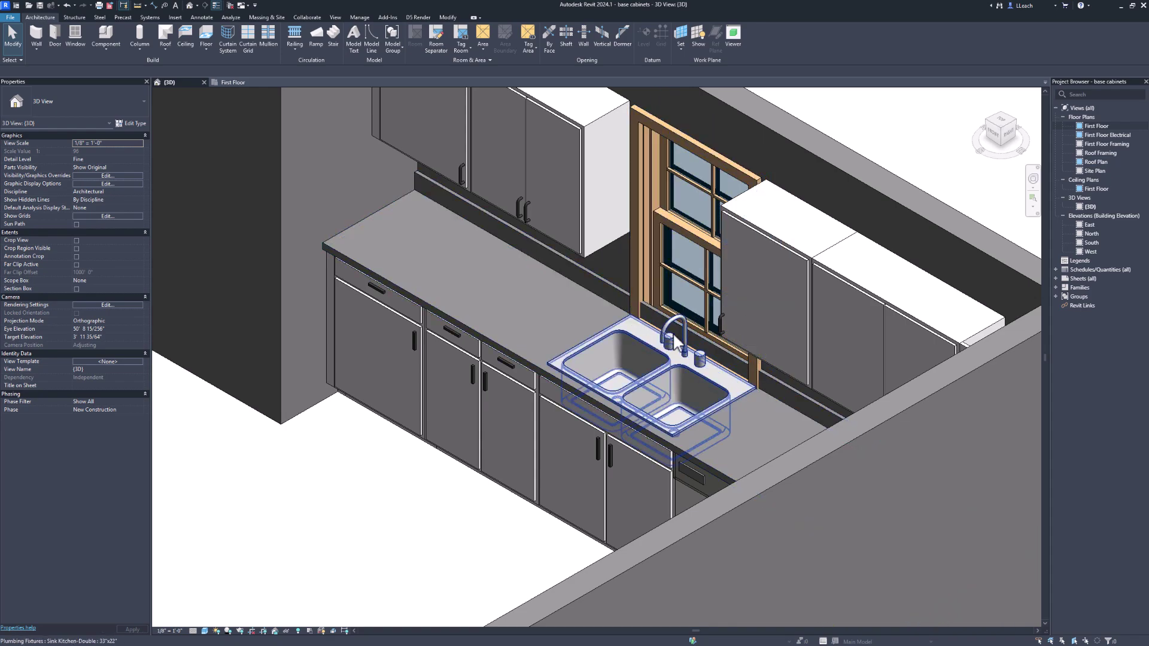
click(660, 203)
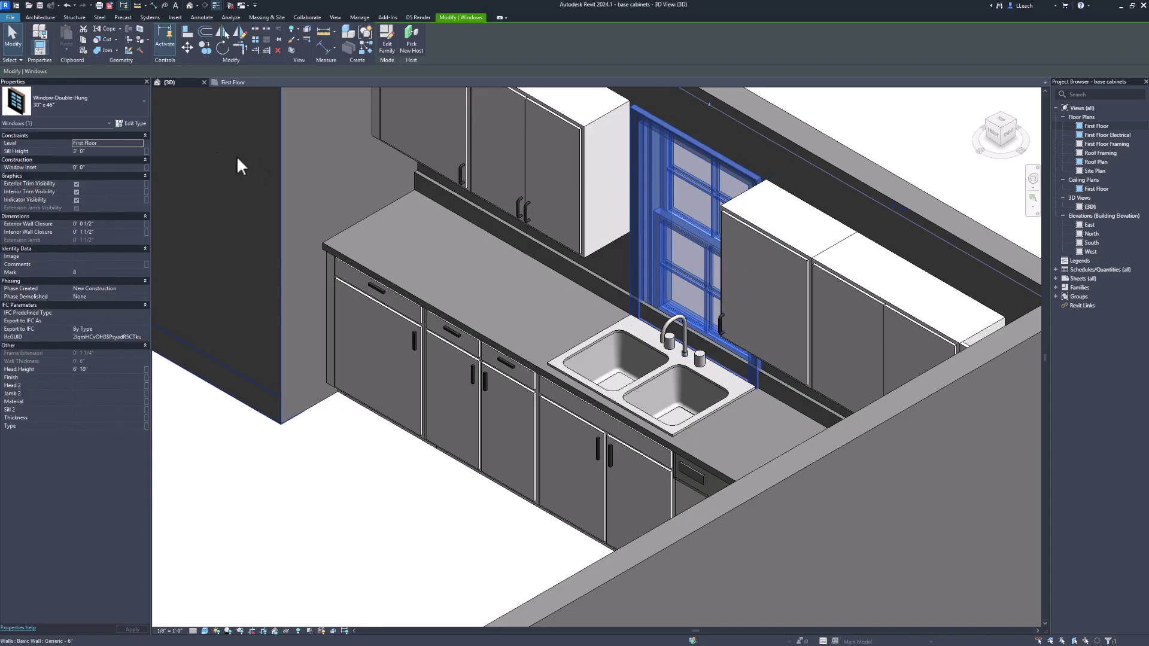
click(135, 123)
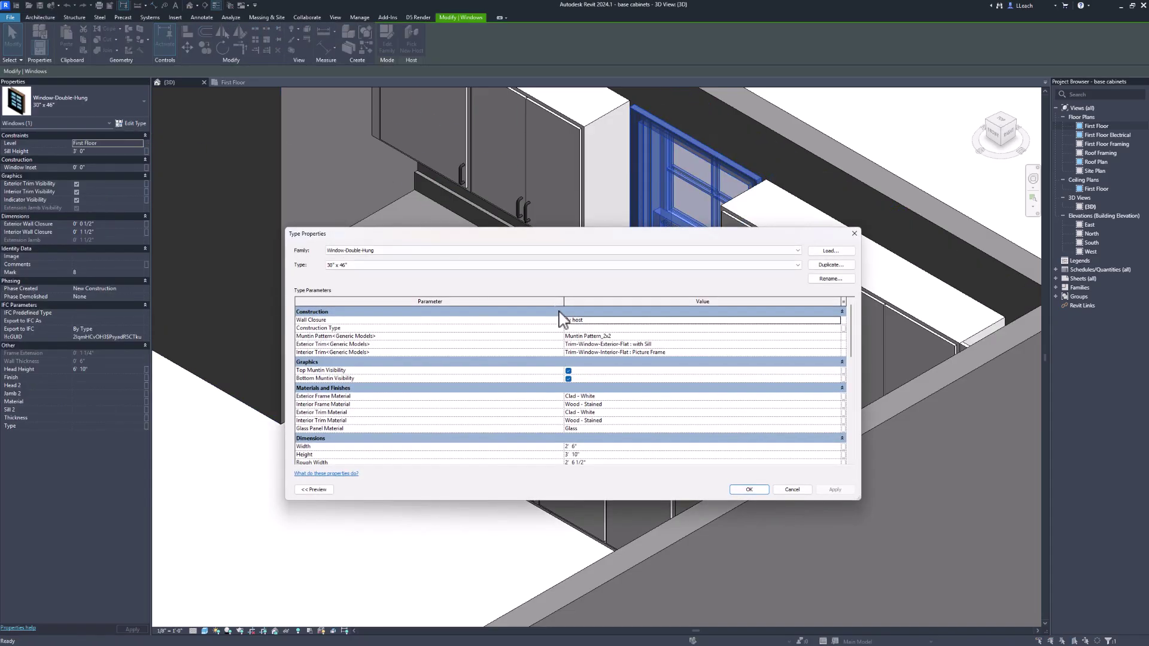
click(831, 265)
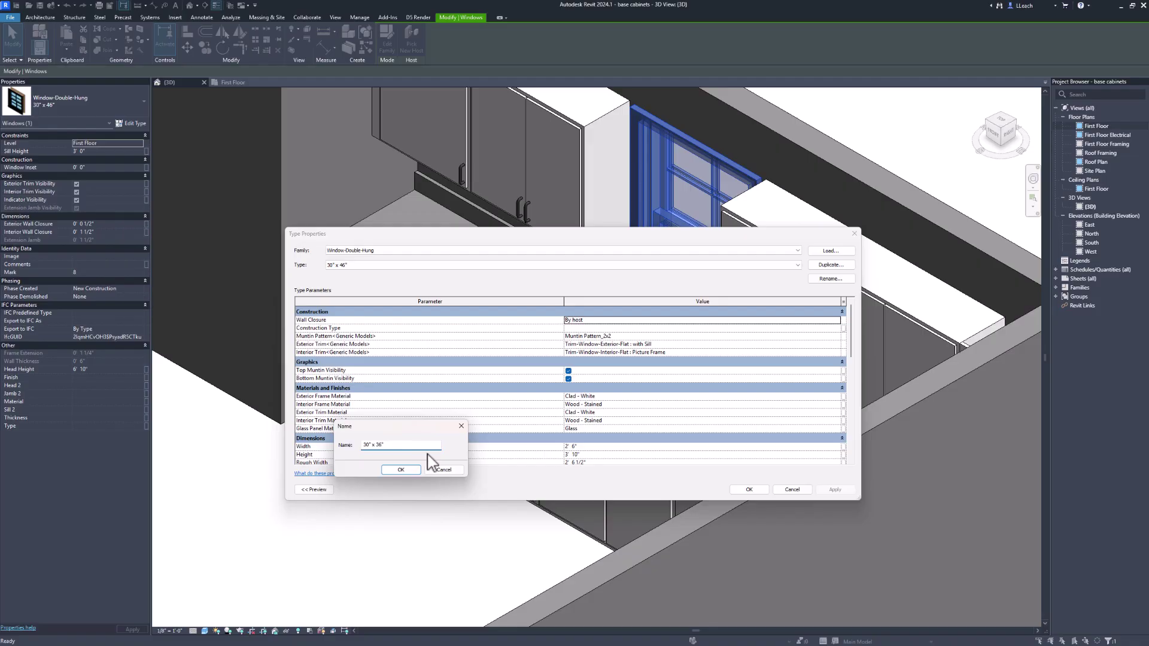
click(401, 469)
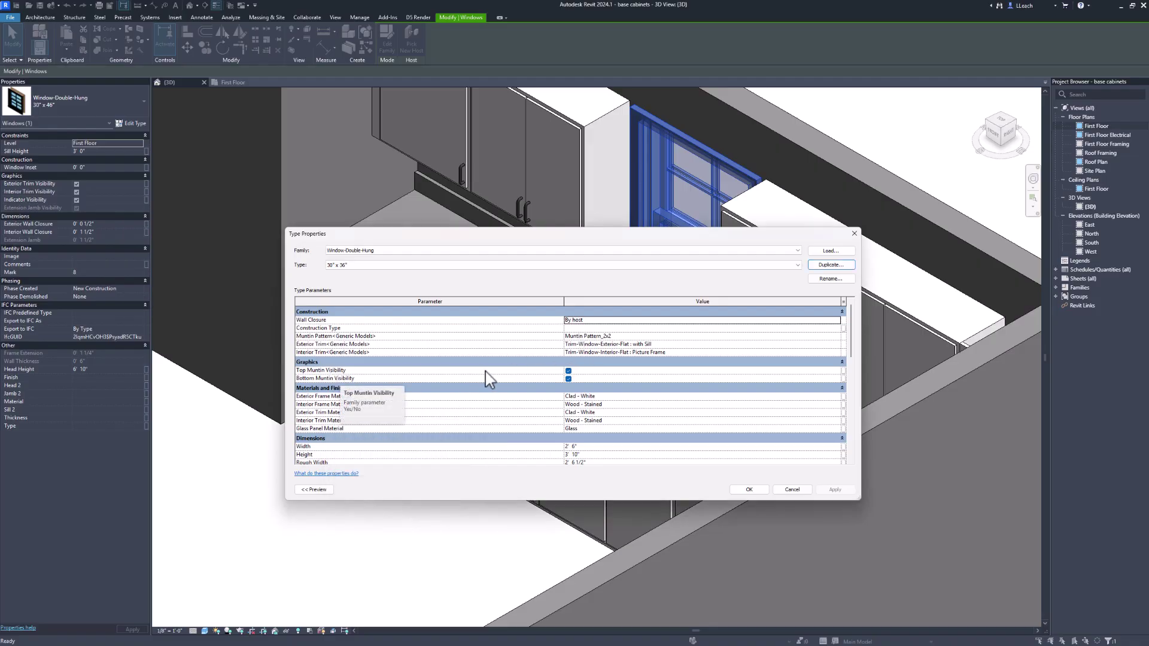
Turn off the top and bottom muntin visibility of the 30" x 36" window type and set its Height to 3' 0"
click(568, 371)
click(568, 379)
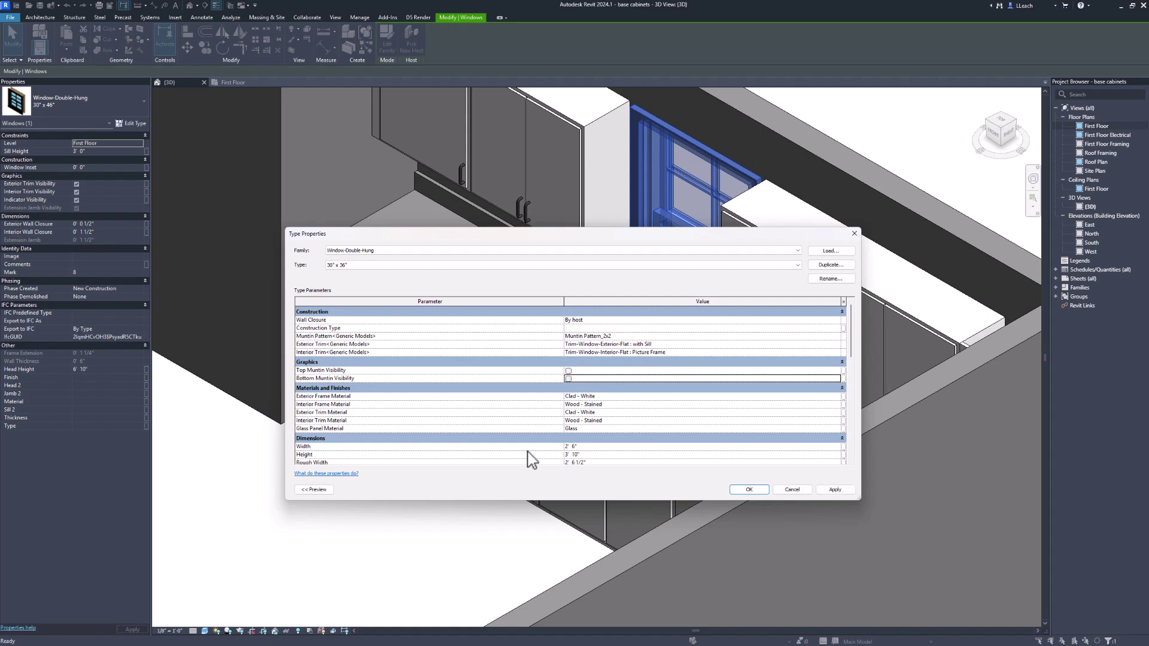
click(582, 455)
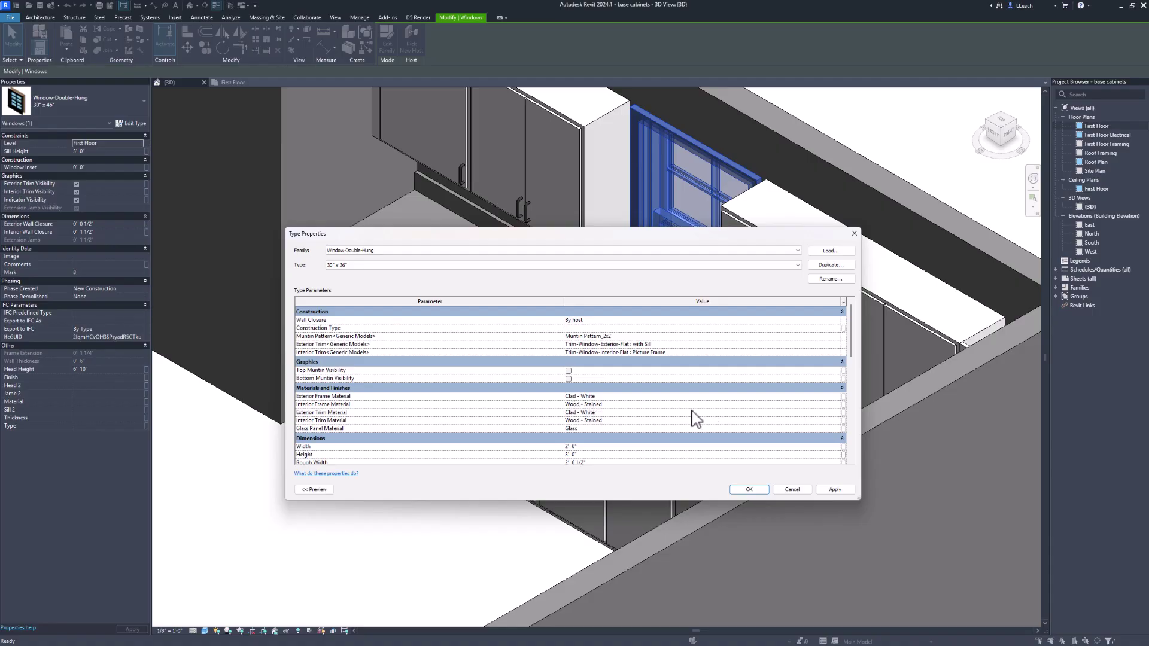
Set the window type's Interior Frame Material to Clad - White
click(838, 404)
click(838, 404)
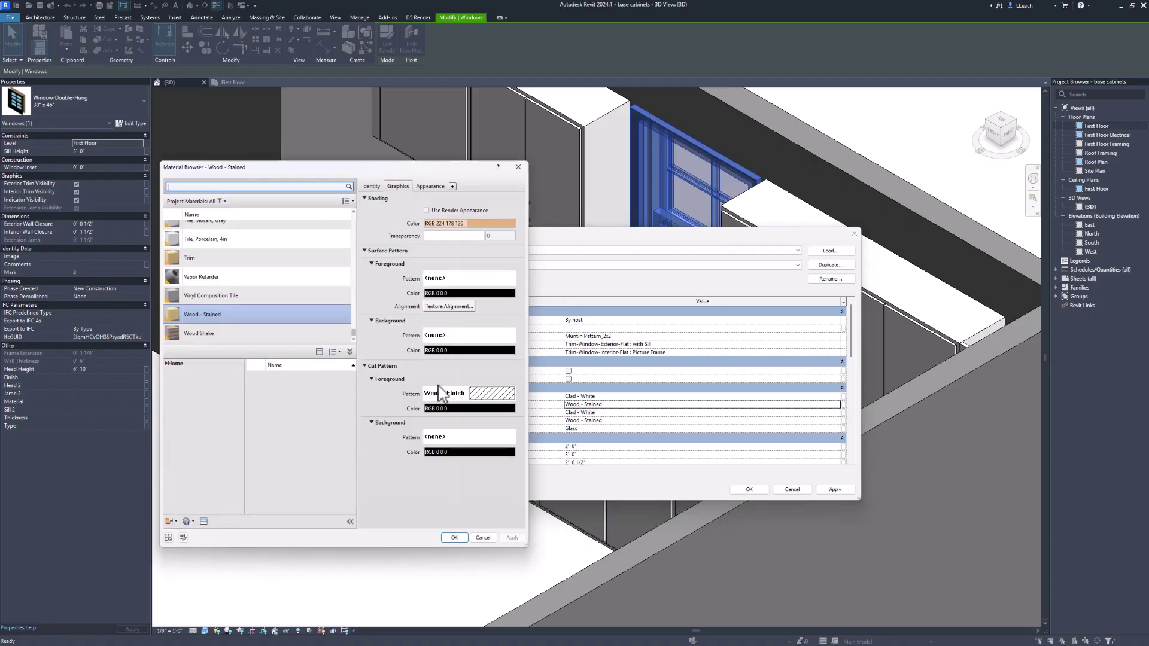
scroll(264, 317, up, 2)
scroll(261, 317, up, 10)
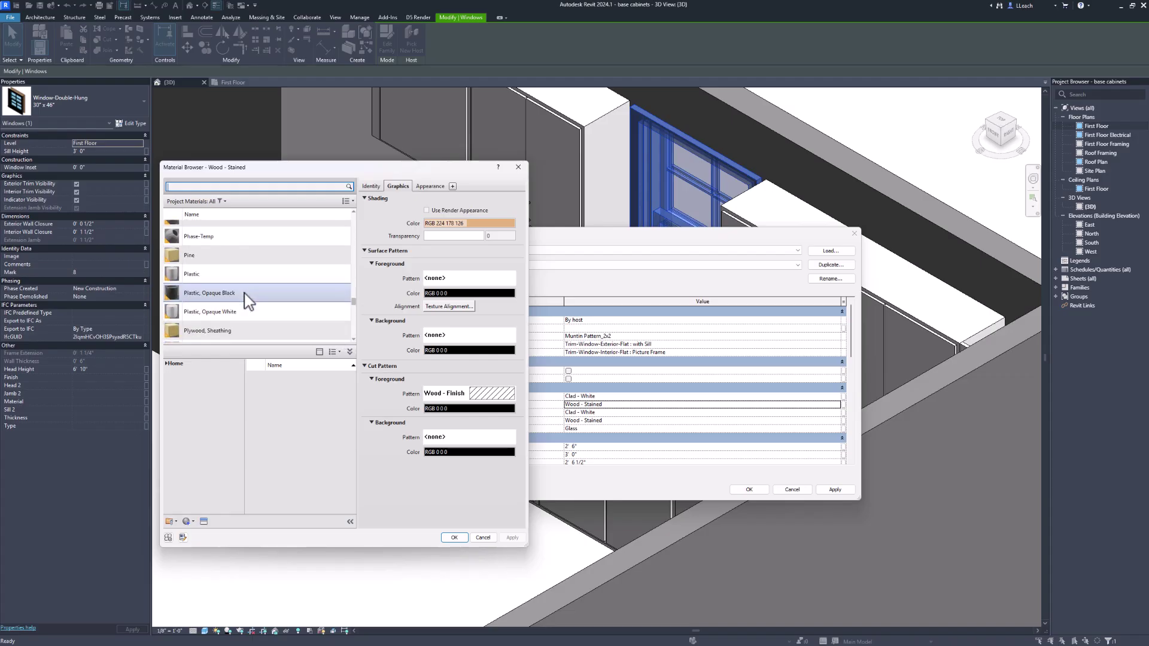
scroll(248, 301, up, 8)
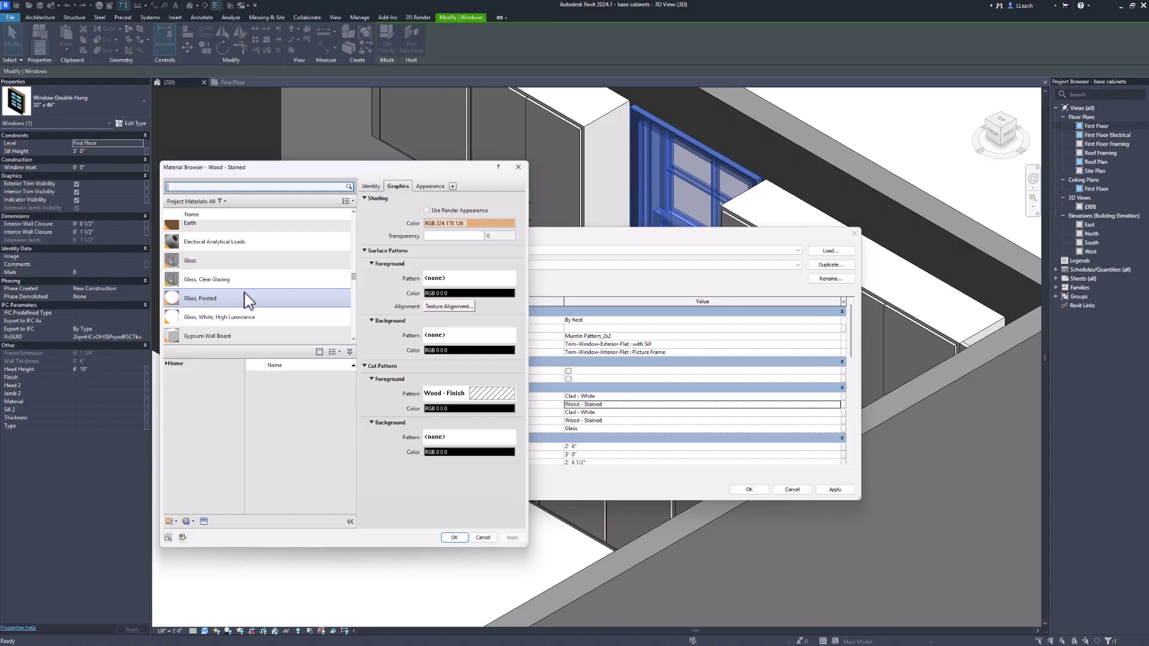
scroll(249, 301, up, 1)
scroll(248, 301, up, 6)
scroll(248, 301, up, 10)
scroll(248, 301, down, 3)
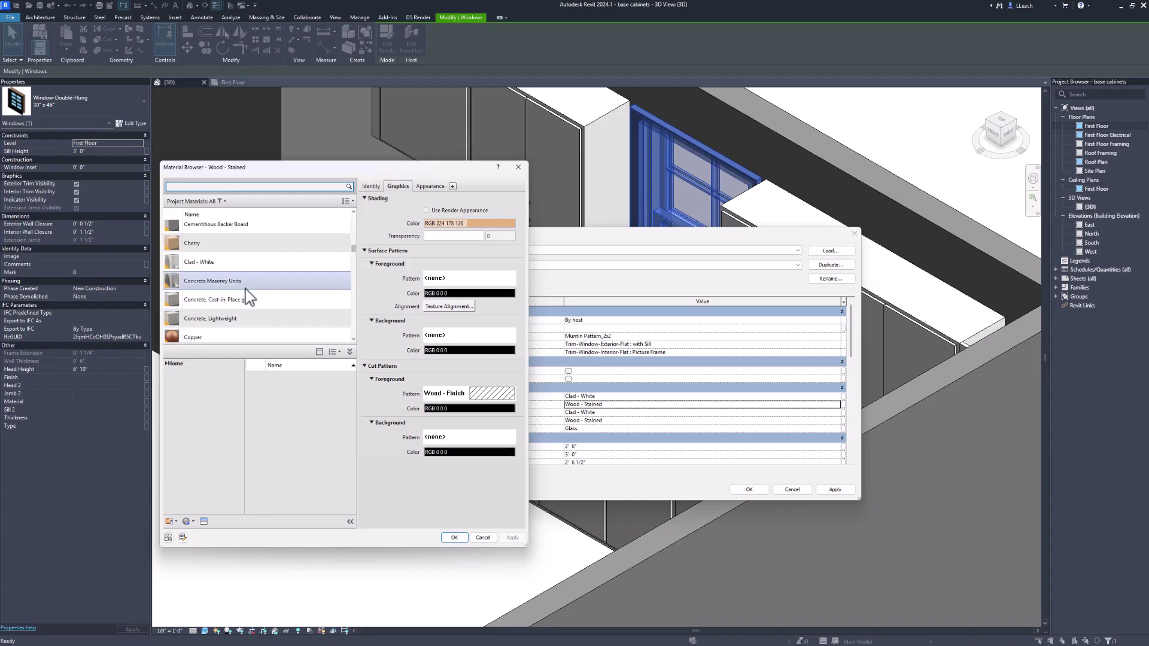
click(204, 263)
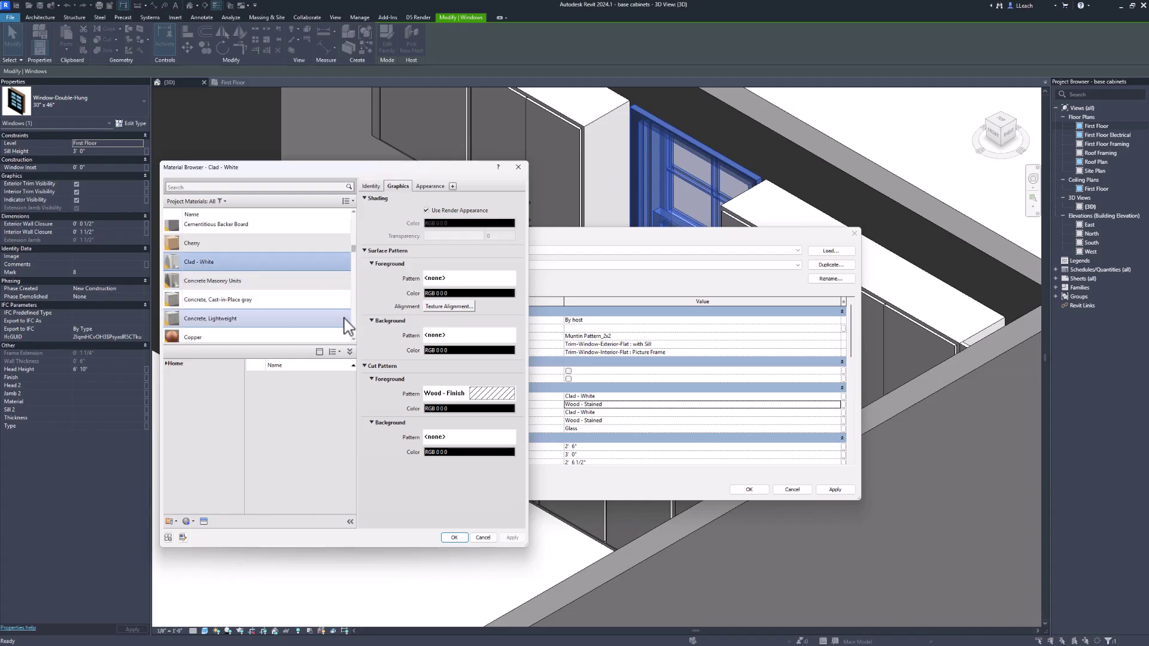
click(454, 538)
Set the 30" x 36" window type's Interior Trim Material to Clad - White and apply the type changes
click(584, 420)
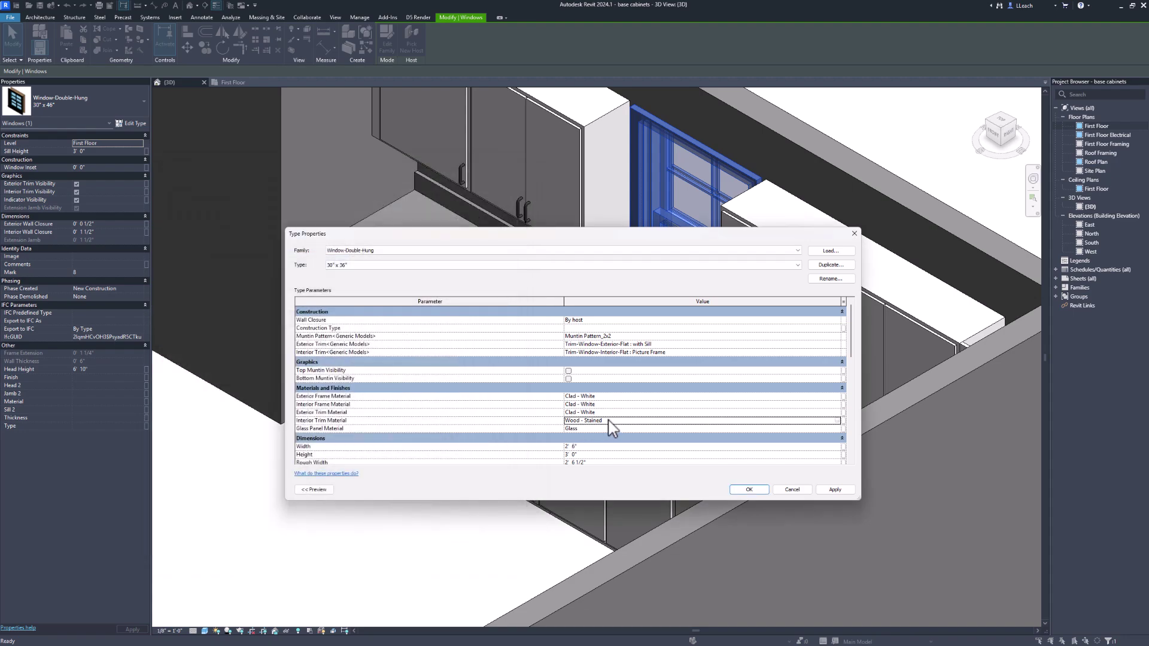
click(837, 421)
scroll(254, 270, up, 10)
scroll(244, 285, up, 5)
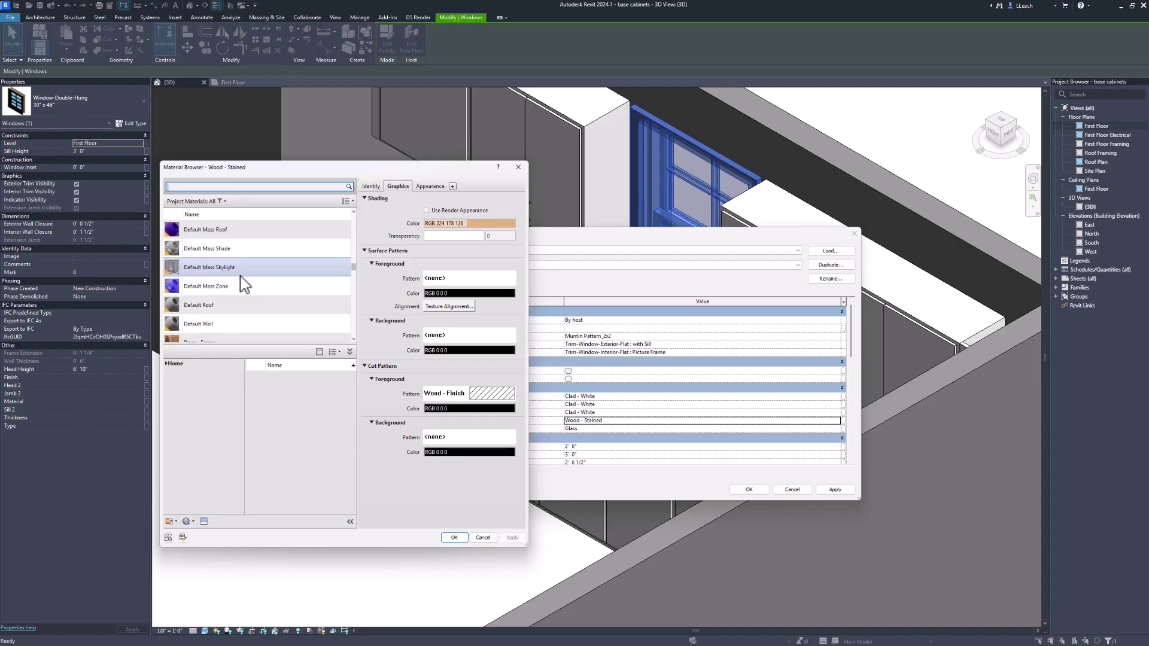
scroll(244, 285, up, 3)
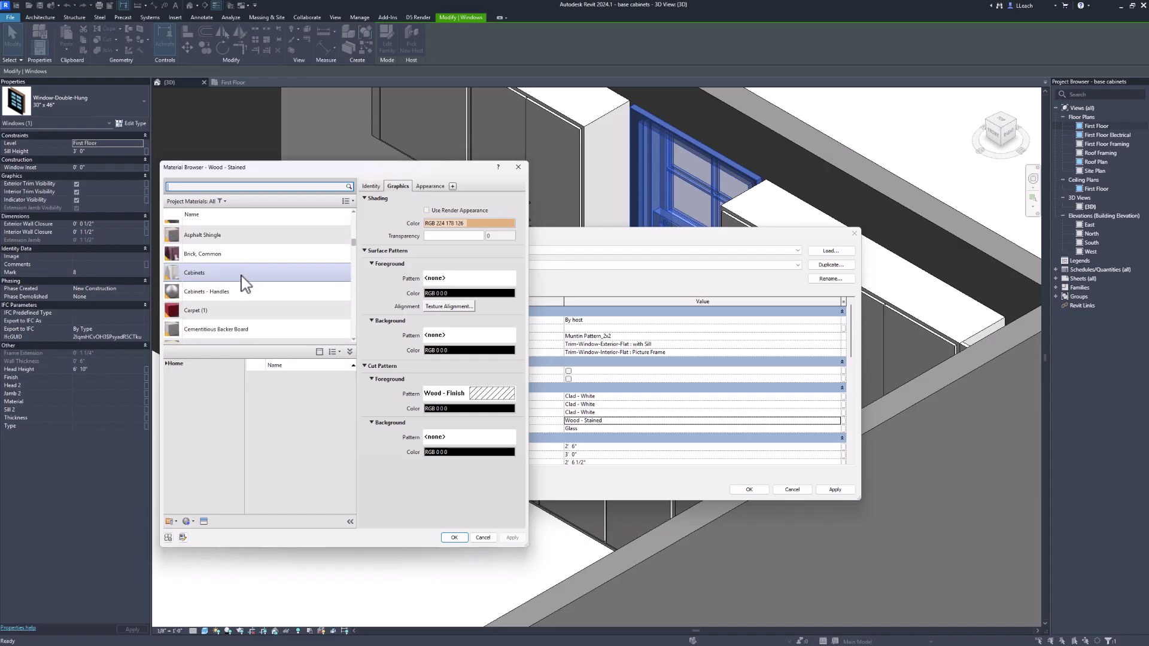
scroll(245, 285, down, 1)
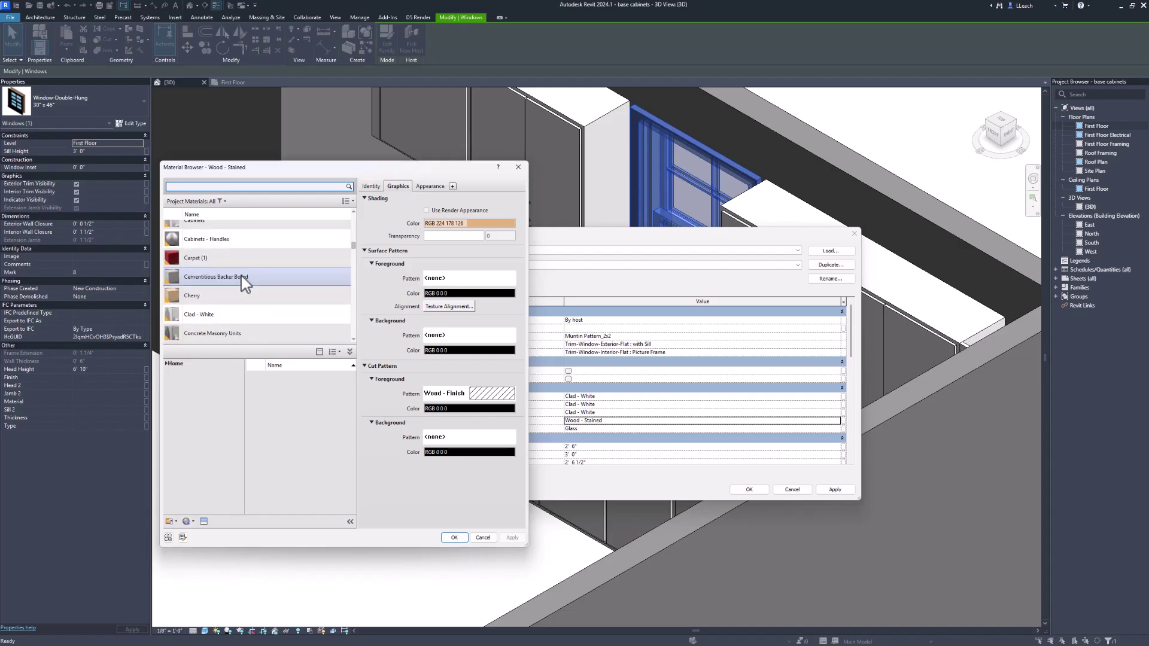
click(221, 314)
click(455, 537)
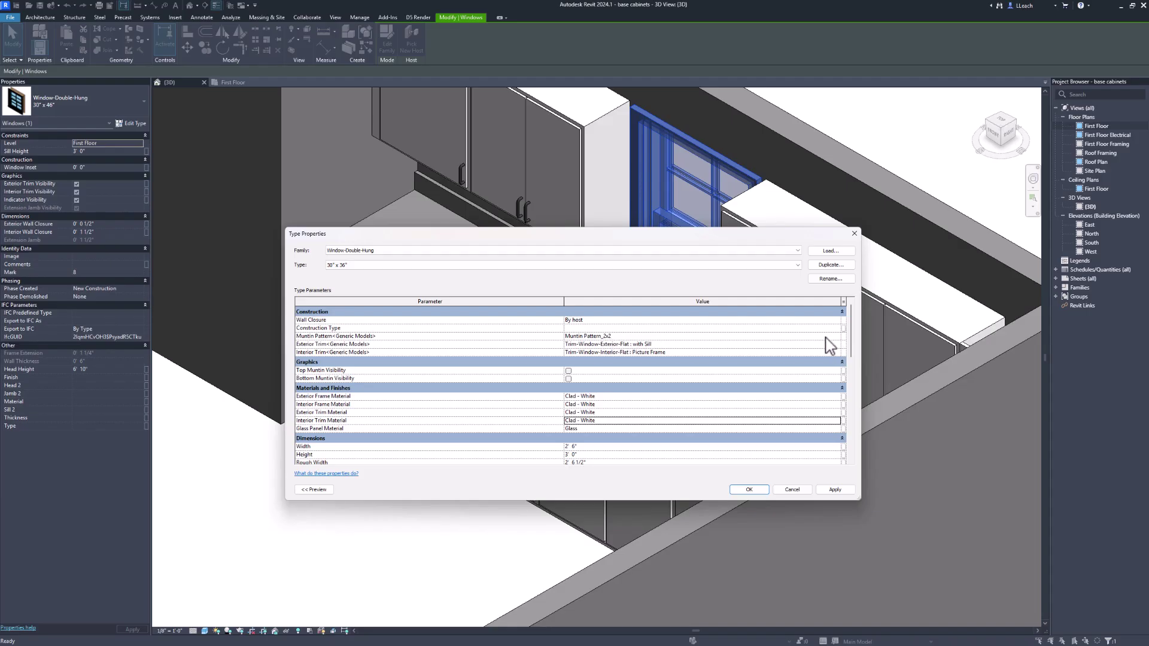
click(831, 488)
click(755, 490)
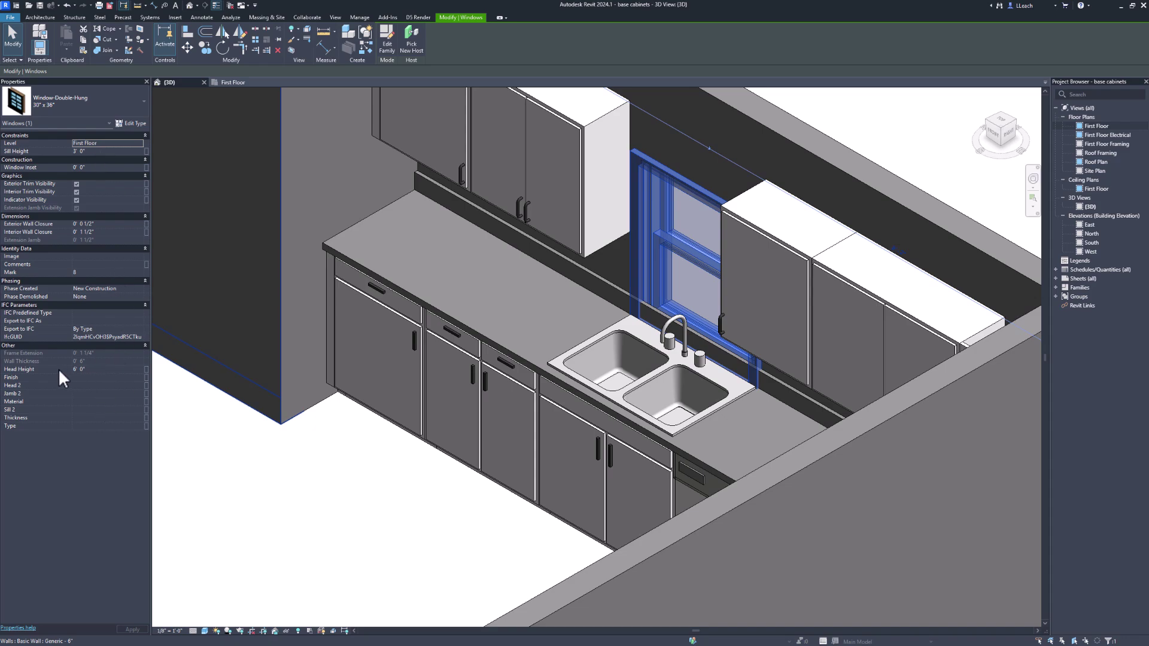
Set the Head Height of the window above the sink to 7' 0"
click(91, 370)
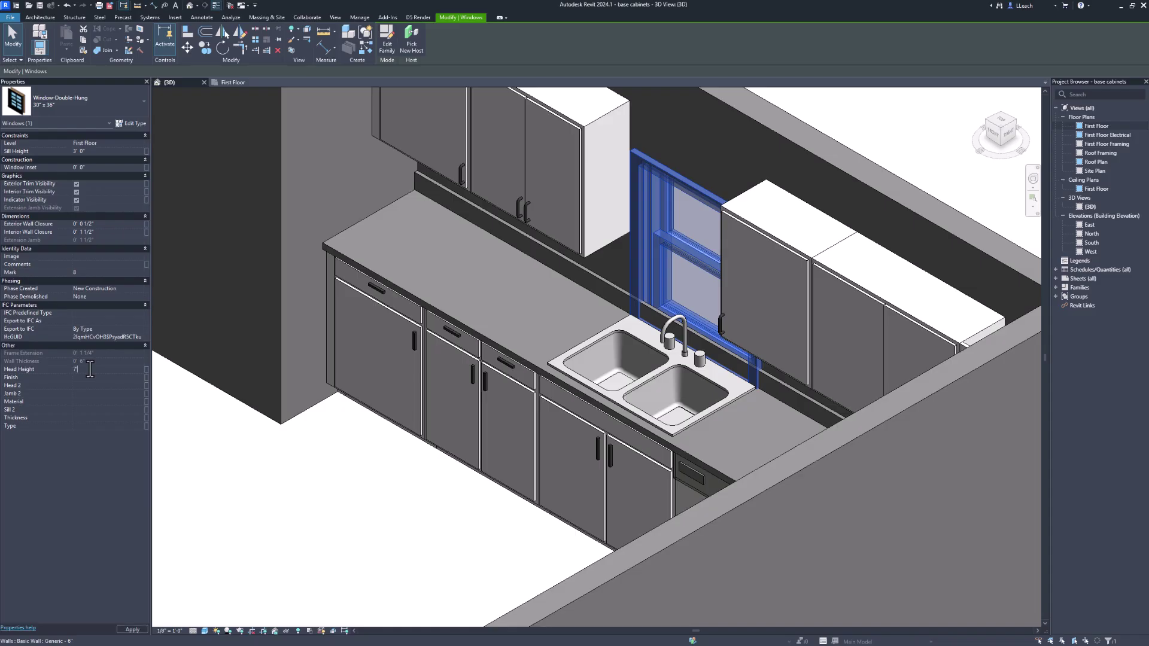
text(7')
click(243, 454)
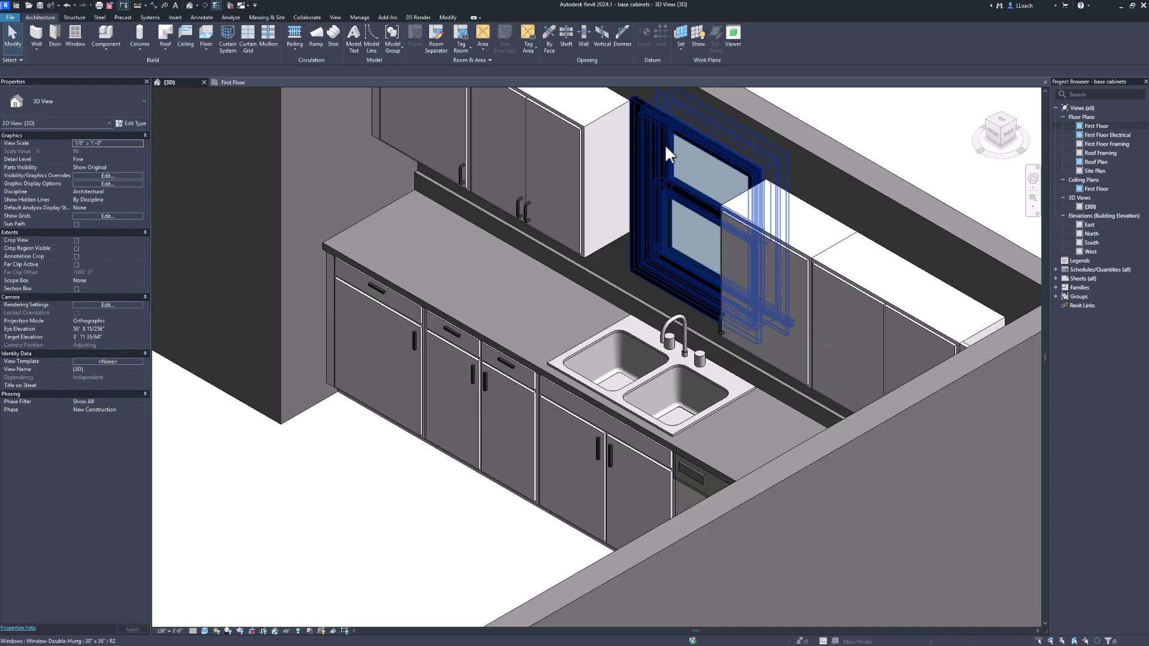
Turn off Use Render Appearance for the window's Clad - White material and set its shading color to white, RGB 255 255 255
click(654, 158)
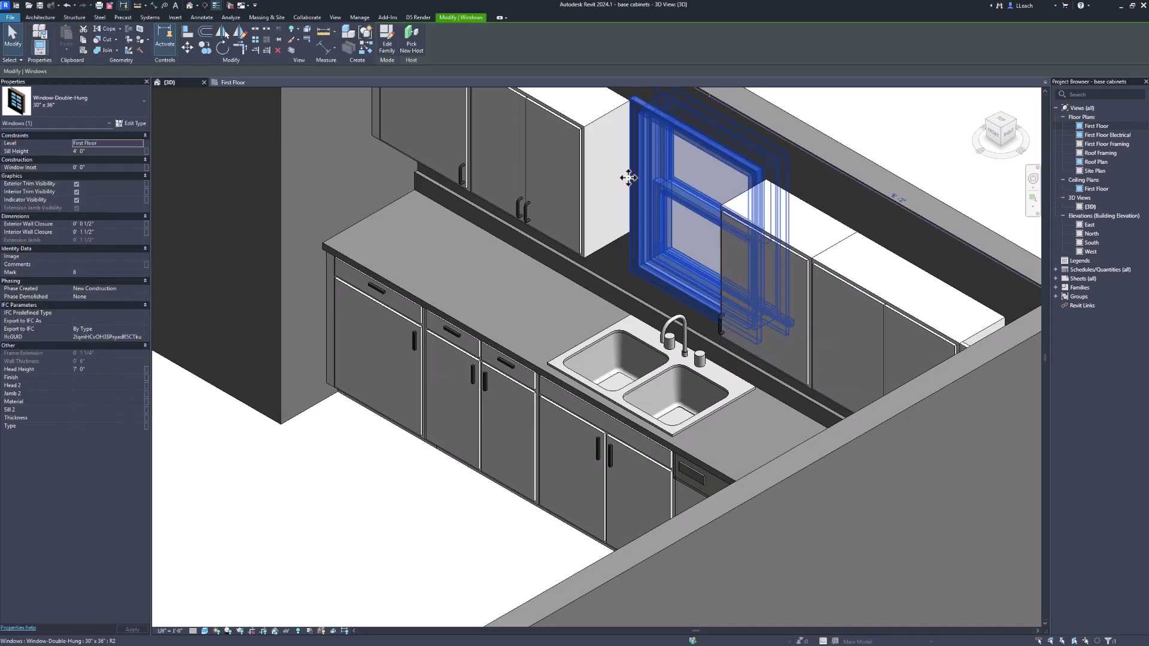
click(138, 124)
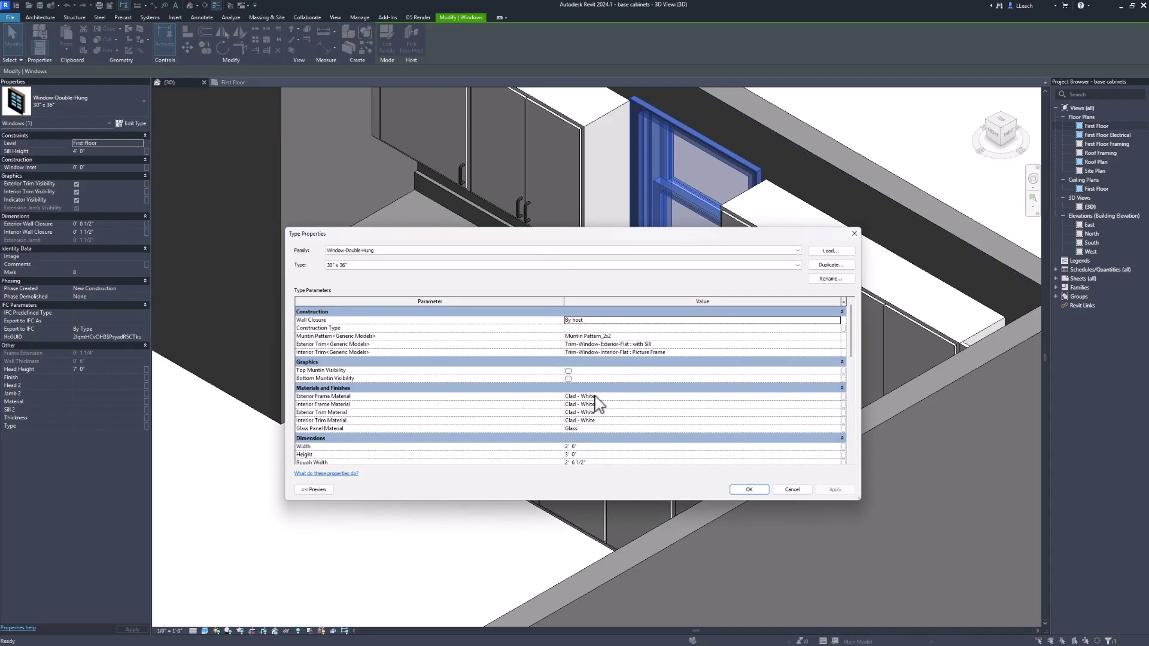
click(666, 397)
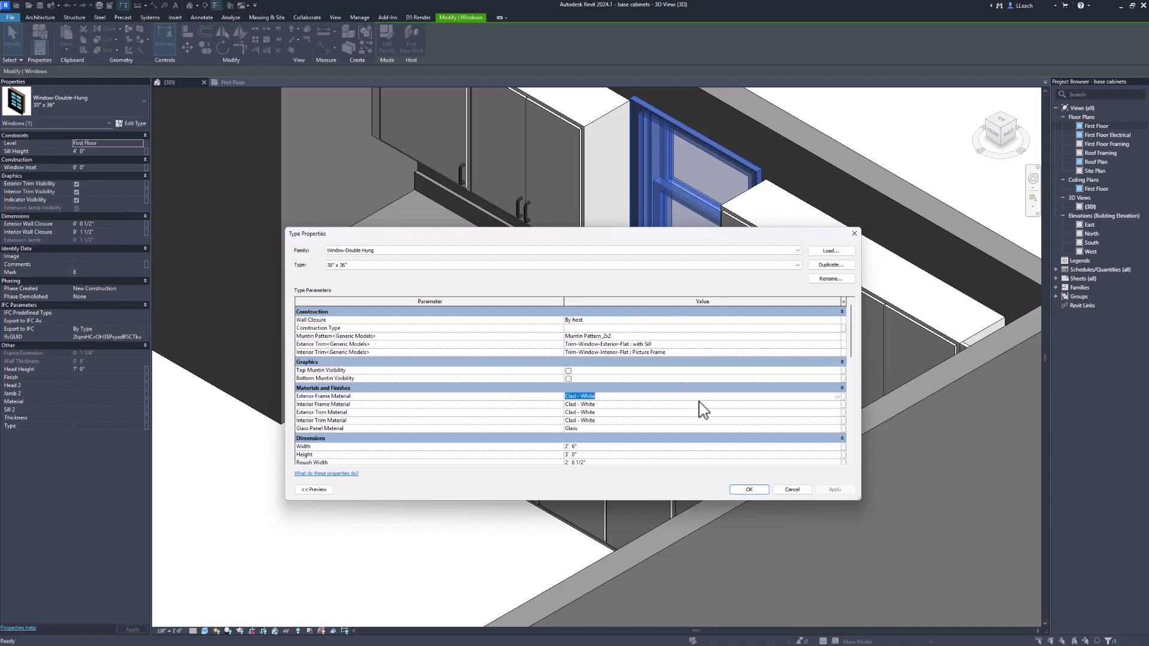
click(838, 397)
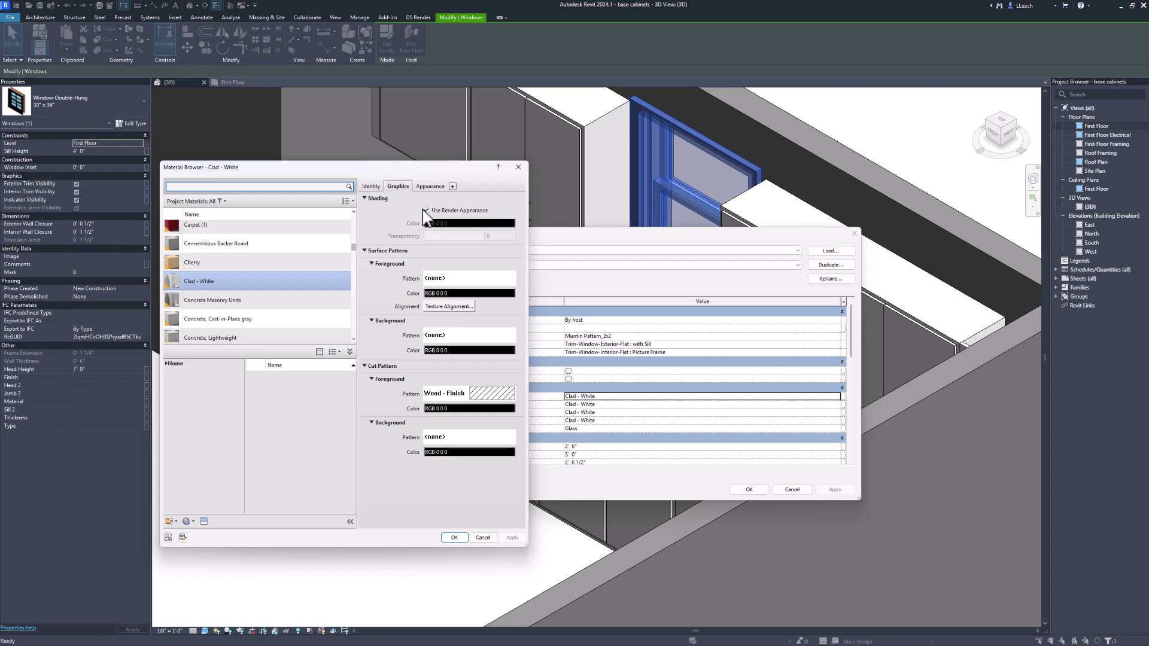
click(426, 210)
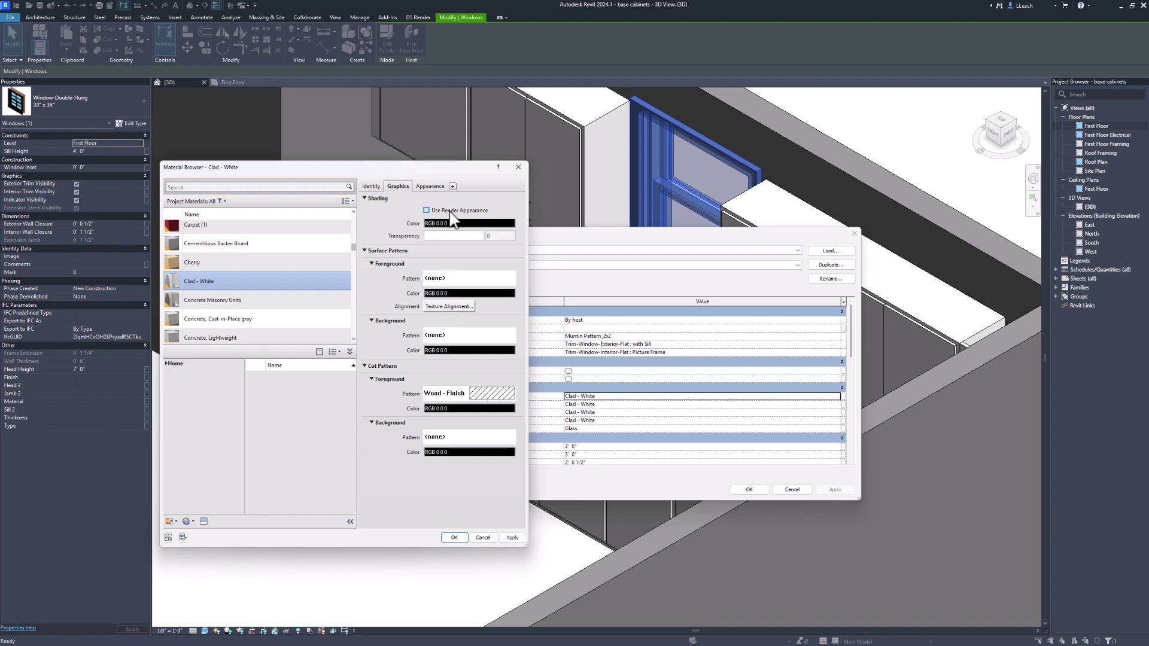
click(446, 223)
click(333, 343)
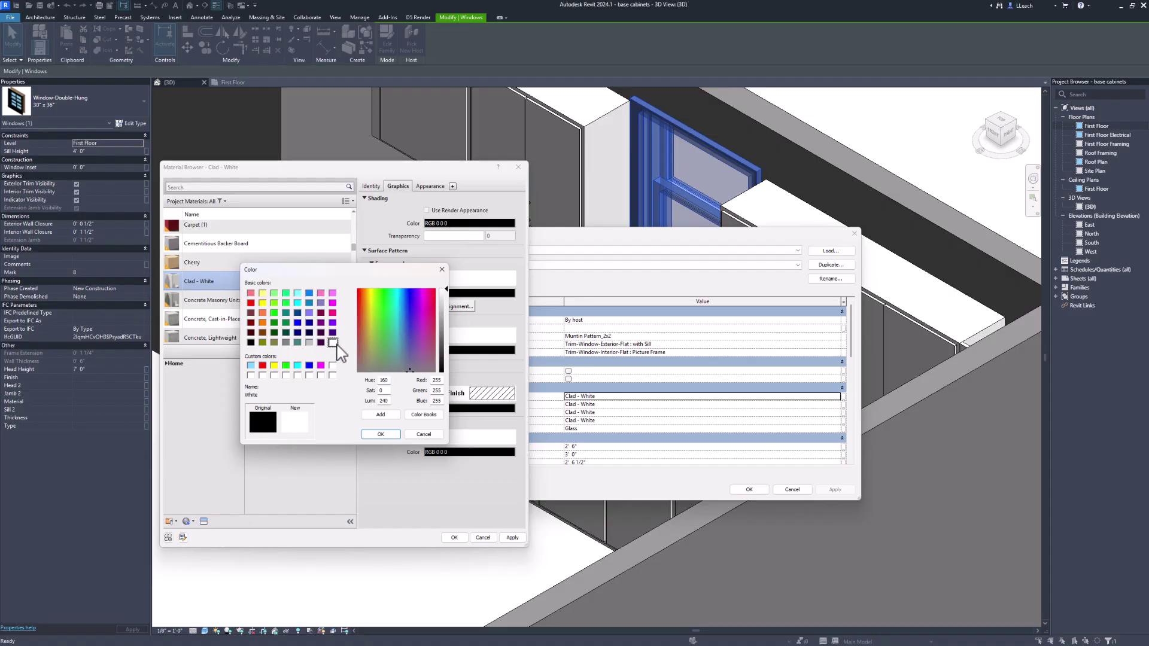
click(381, 434)
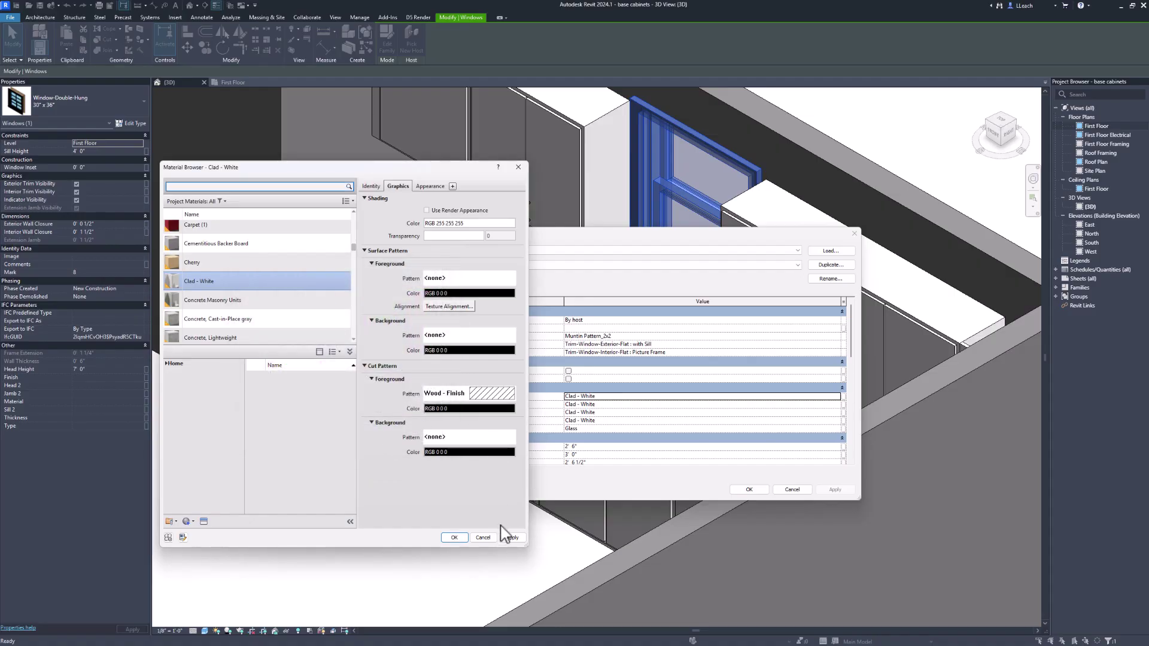
click(511, 537)
click(455, 538)
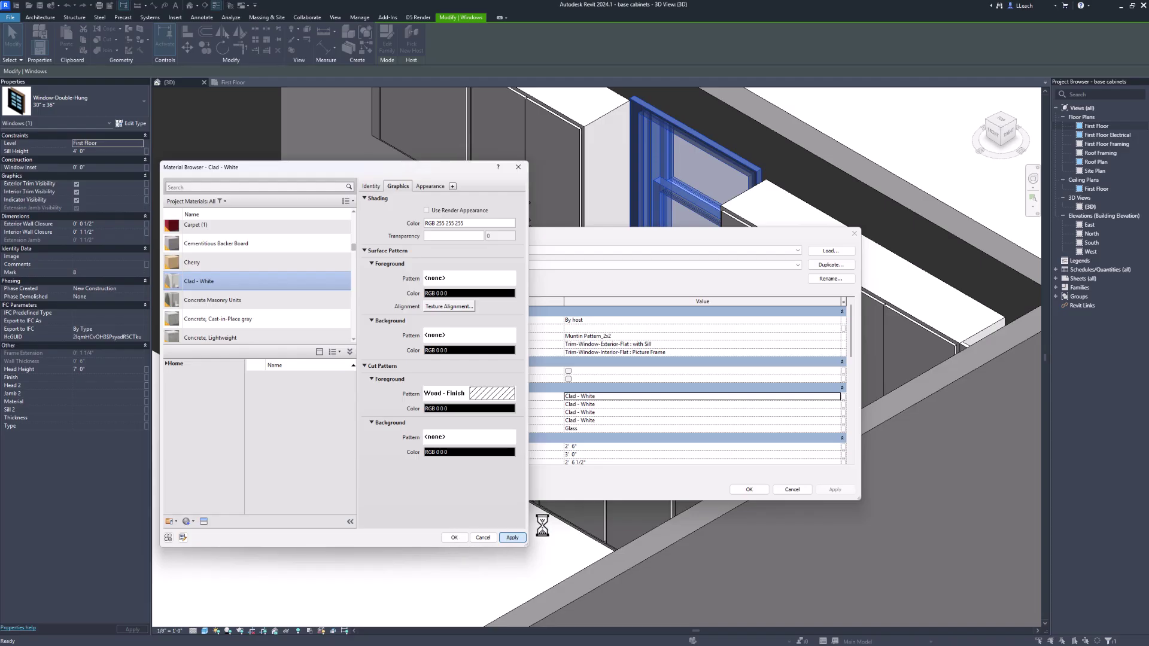
click(748, 489)
click(395, 526)
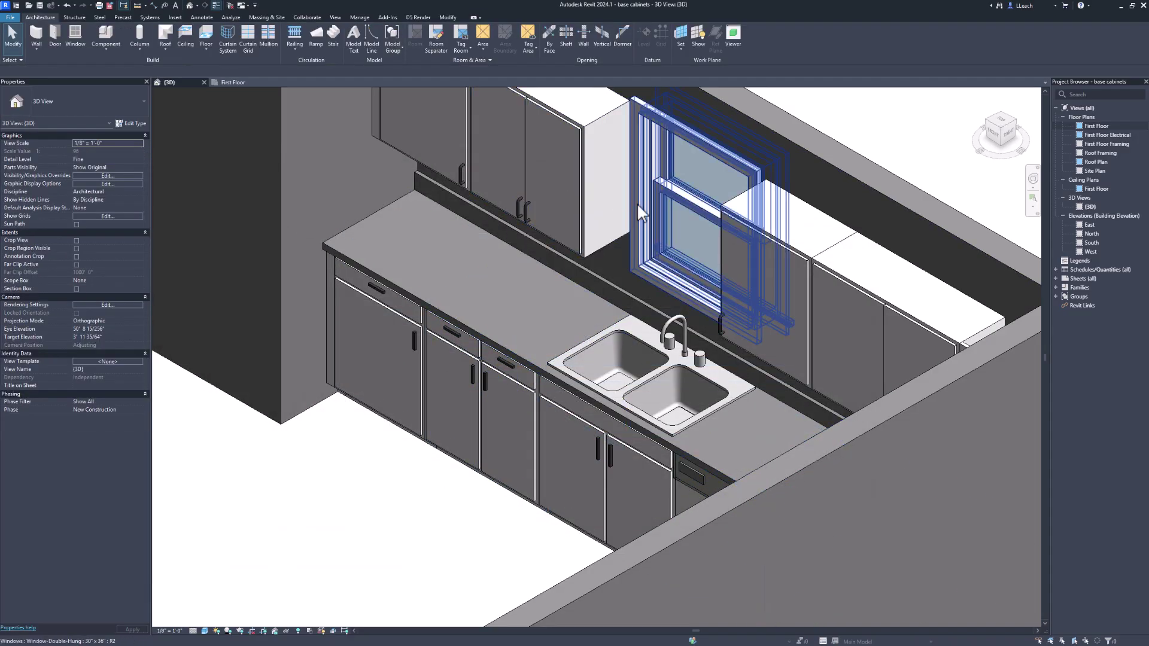
Assign the Clad - White material to the structure layer of the Generic - 6" kitchen walls
scroll(636, 203, down, 1)
scroll(649, 242, down, 4)
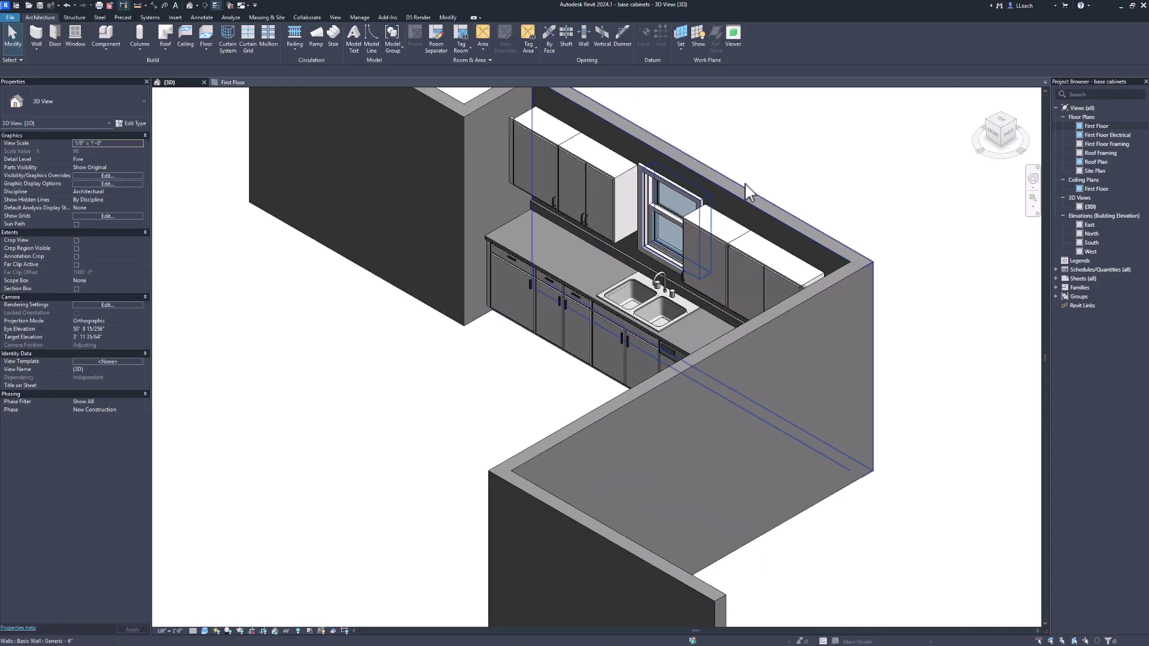
middle_drag(681, 166, 679, 225)
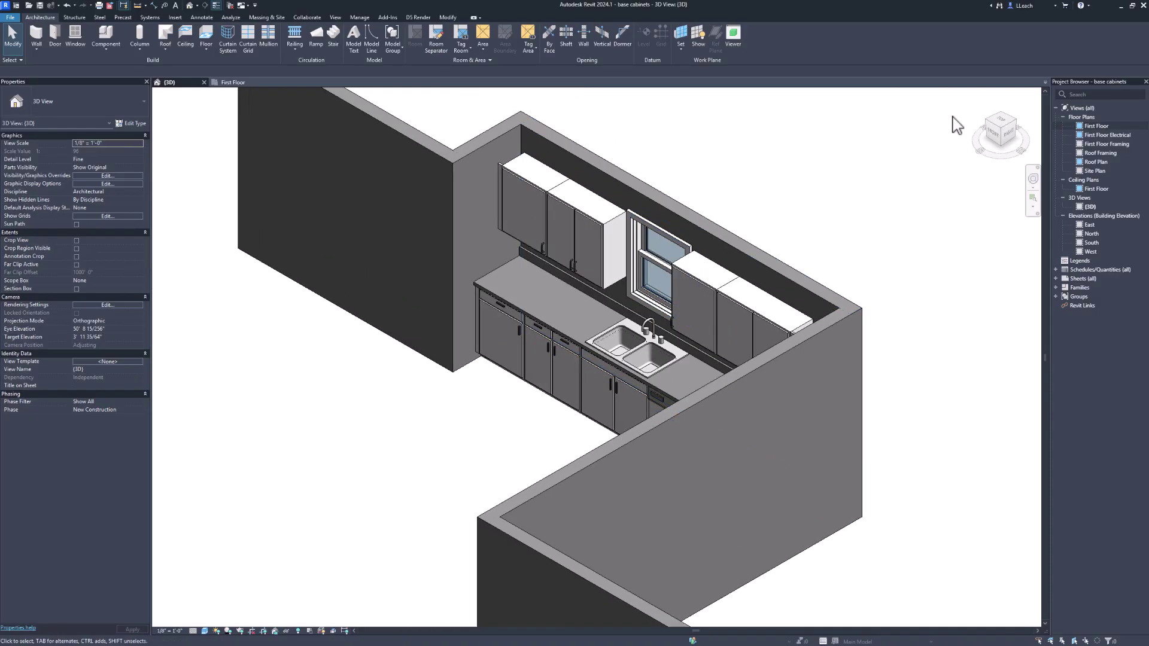
click(988, 127)
scroll(585, 390, up, 5)
scroll(562, 354, up, 1)
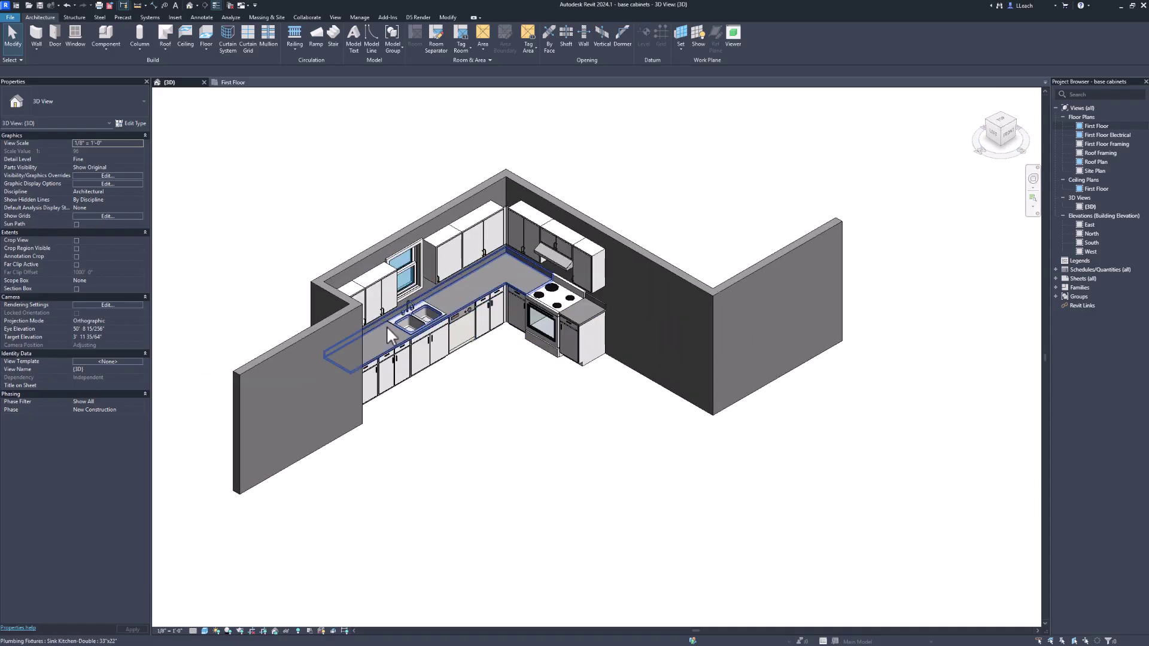
click(332, 319)
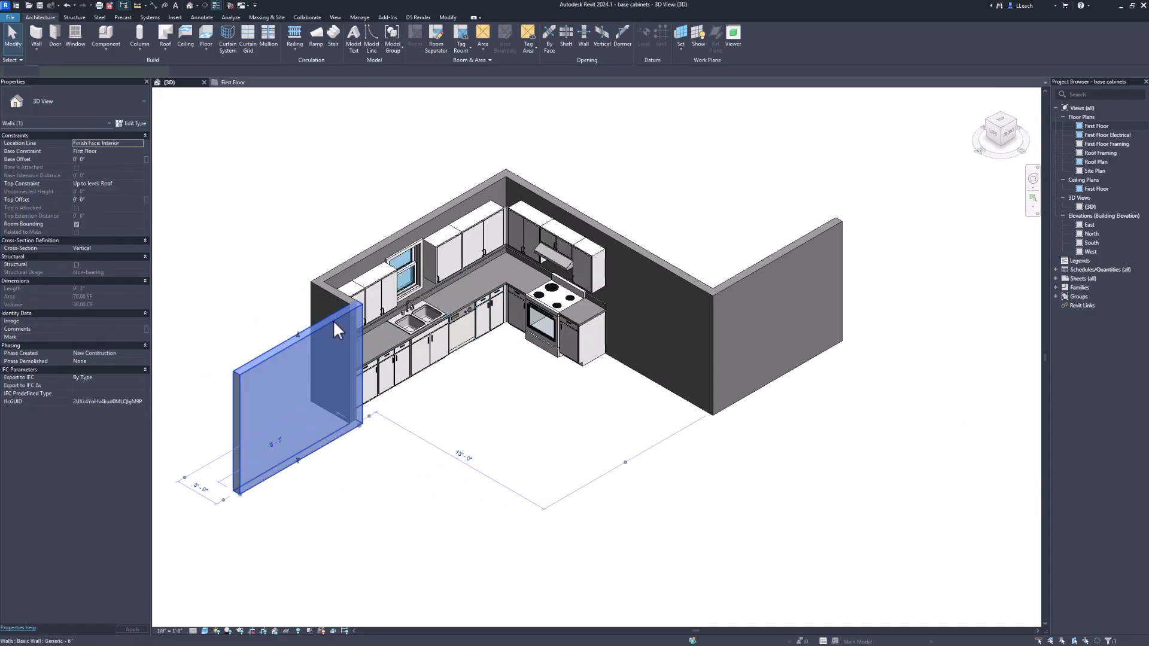
click(128, 123)
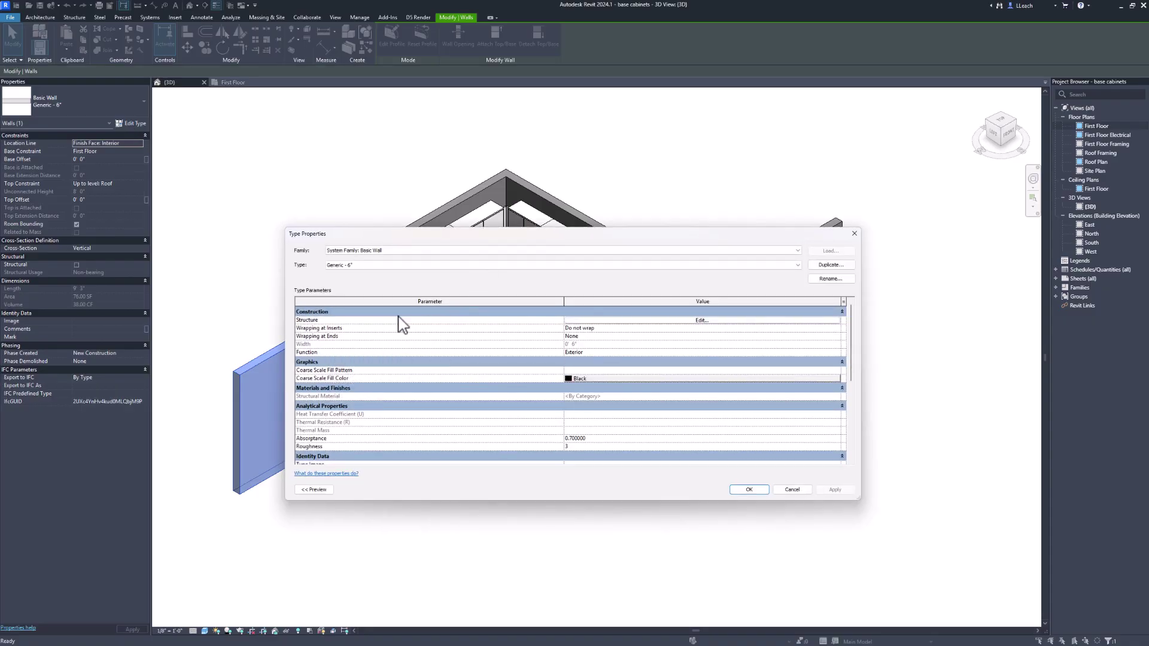
click(646, 322)
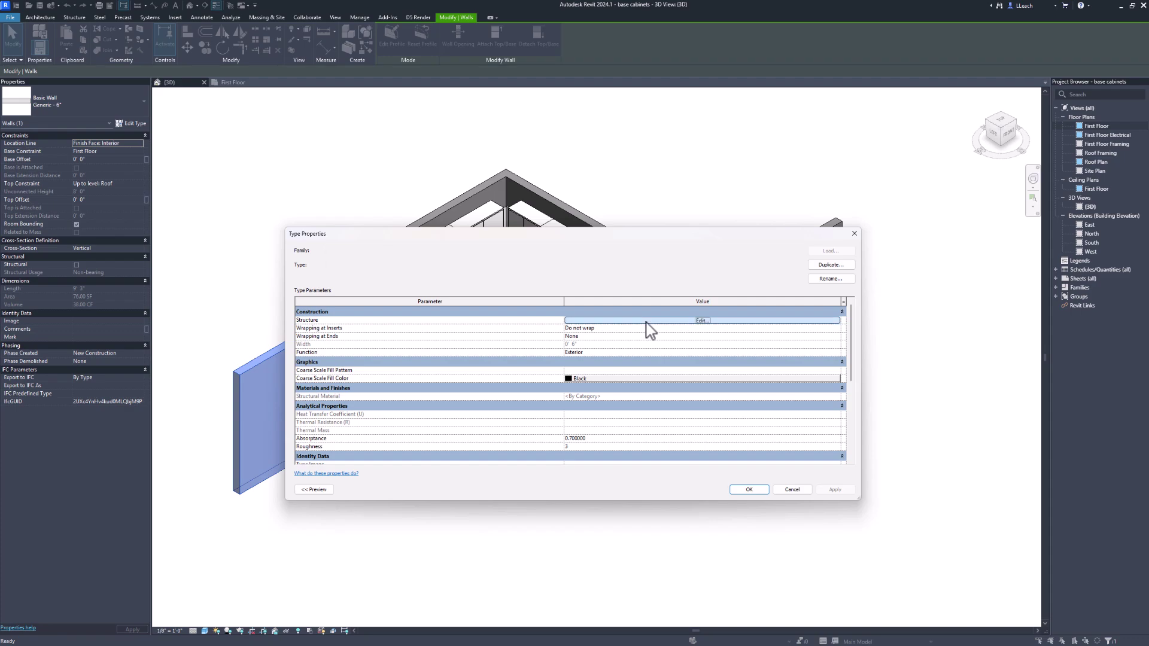
click(646, 322)
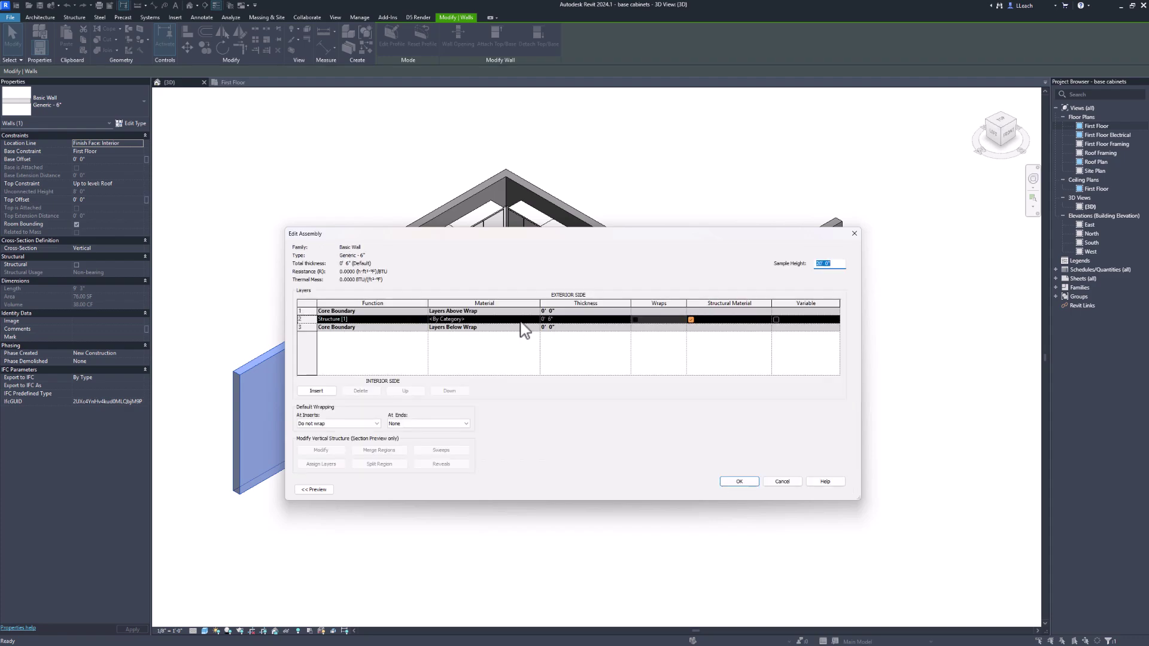
click(538, 320)
click(536, 319)
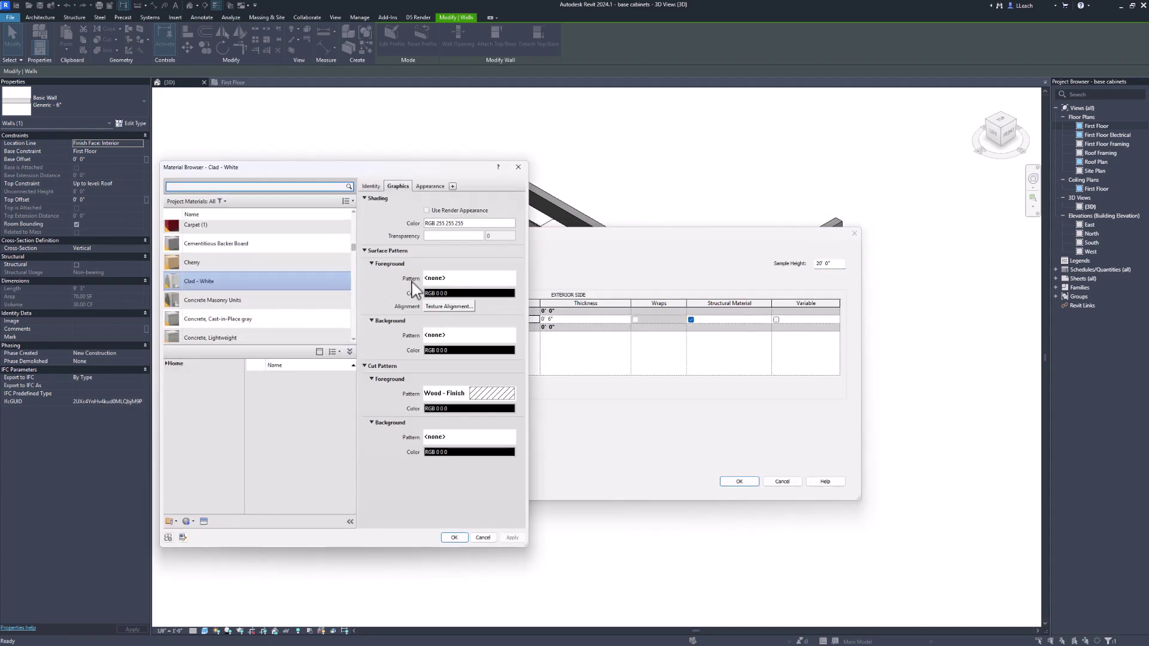
click(455, 538)
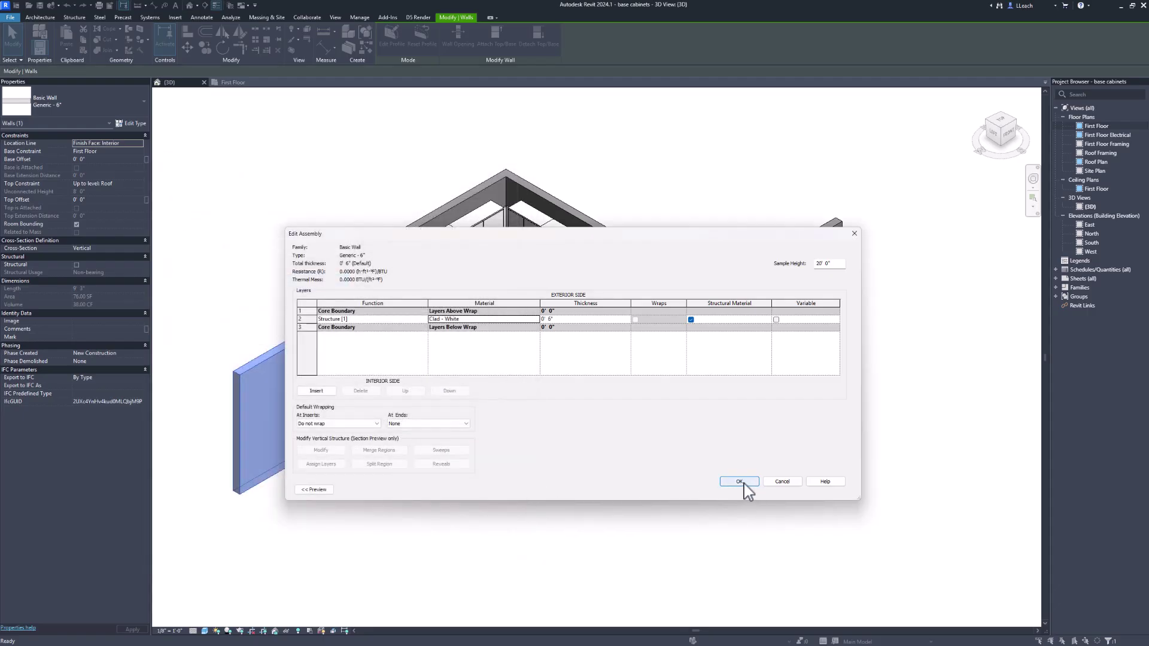
click(742, 483)
click(835, 489)
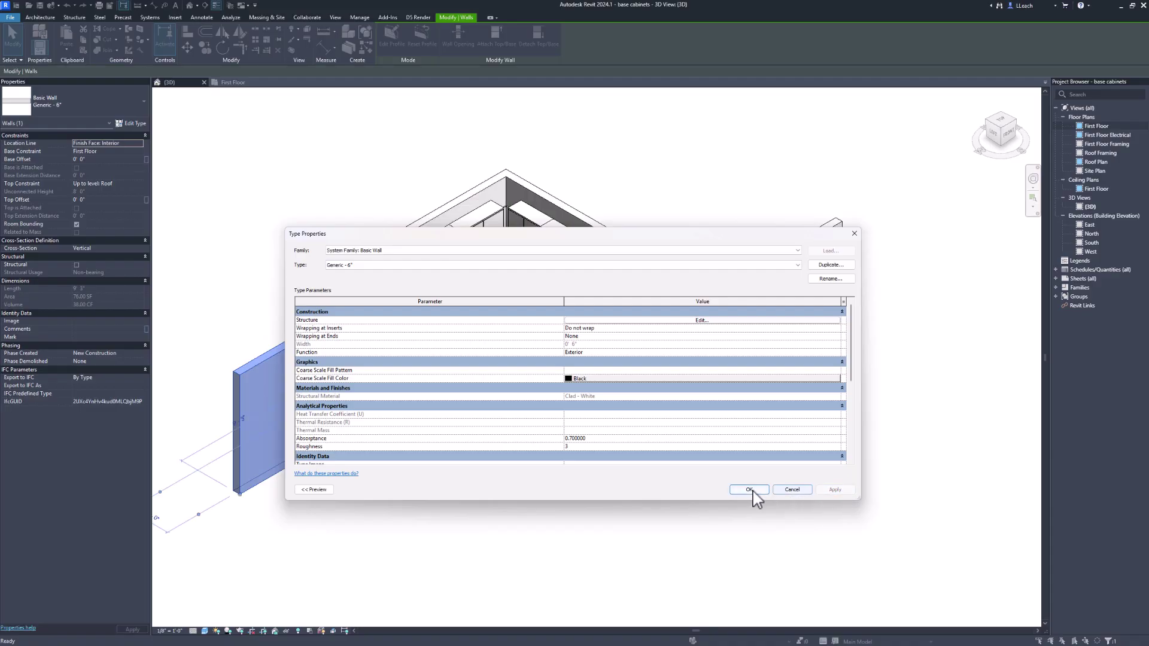
click(749, 490)
click(742, 504)
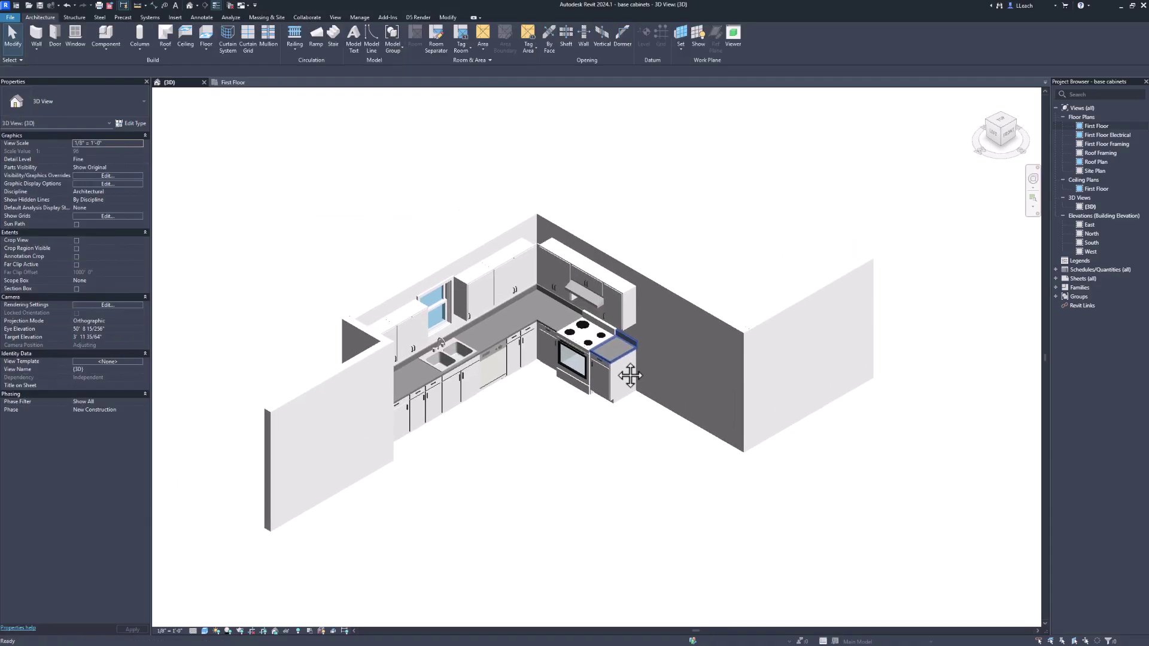
Open the material selection for the Counter Top Material of the L-shaped countertop's 24" Depth type
scroll(513, 304, up, 4)
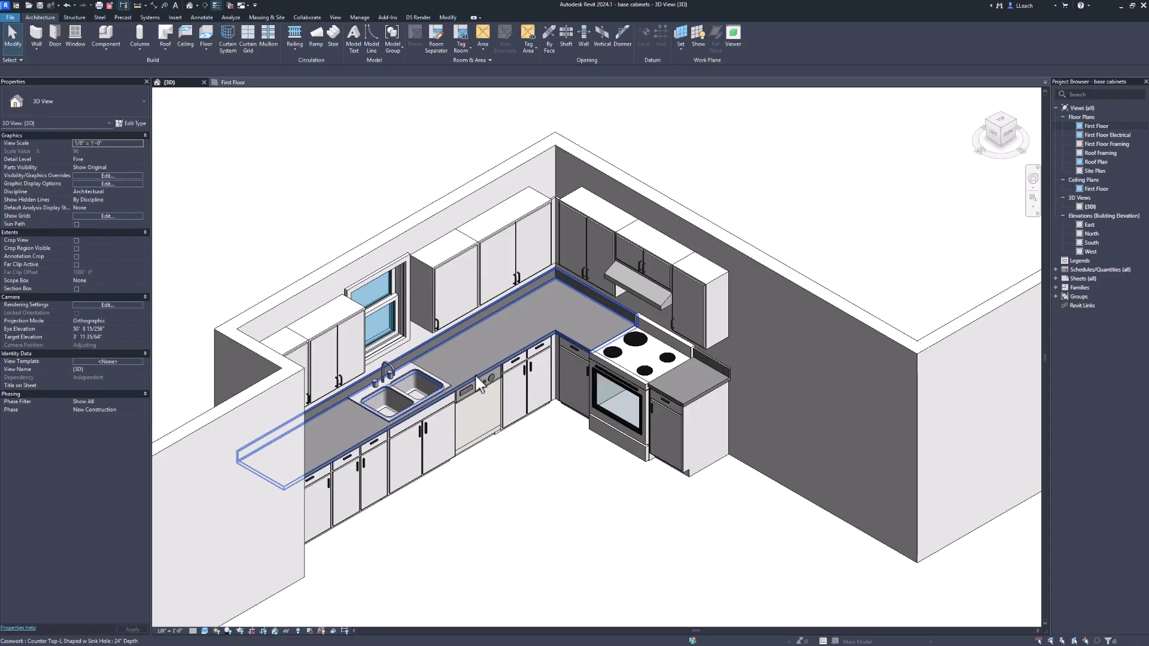
click(475, 373)
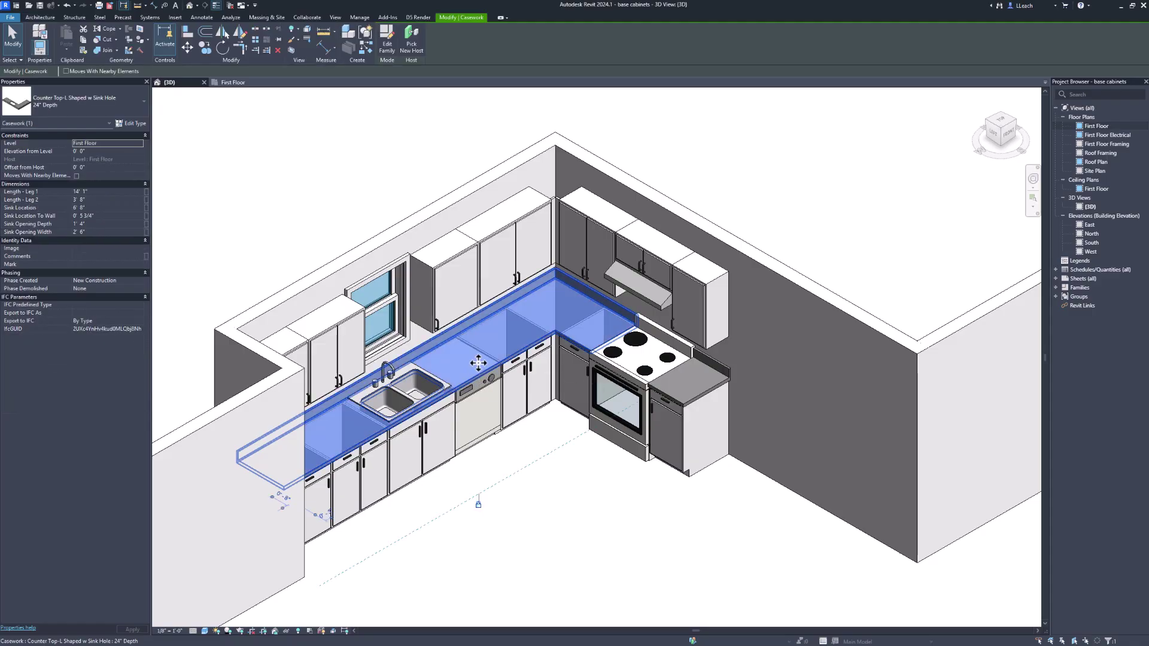
click(142, 123)
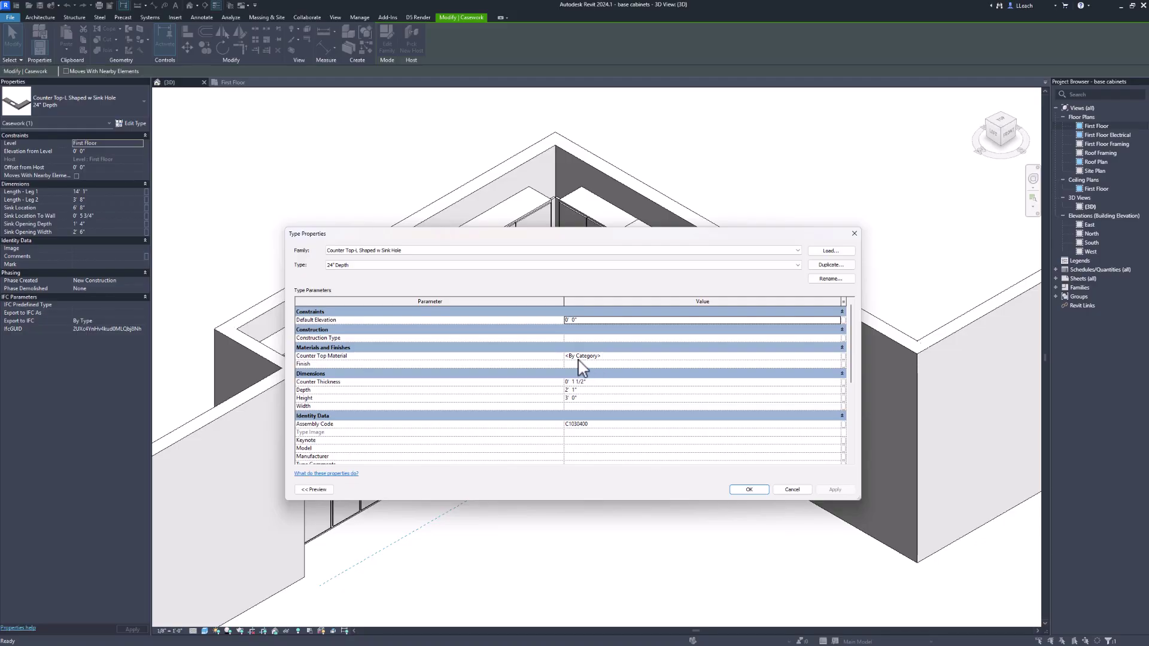
click(608, 356)
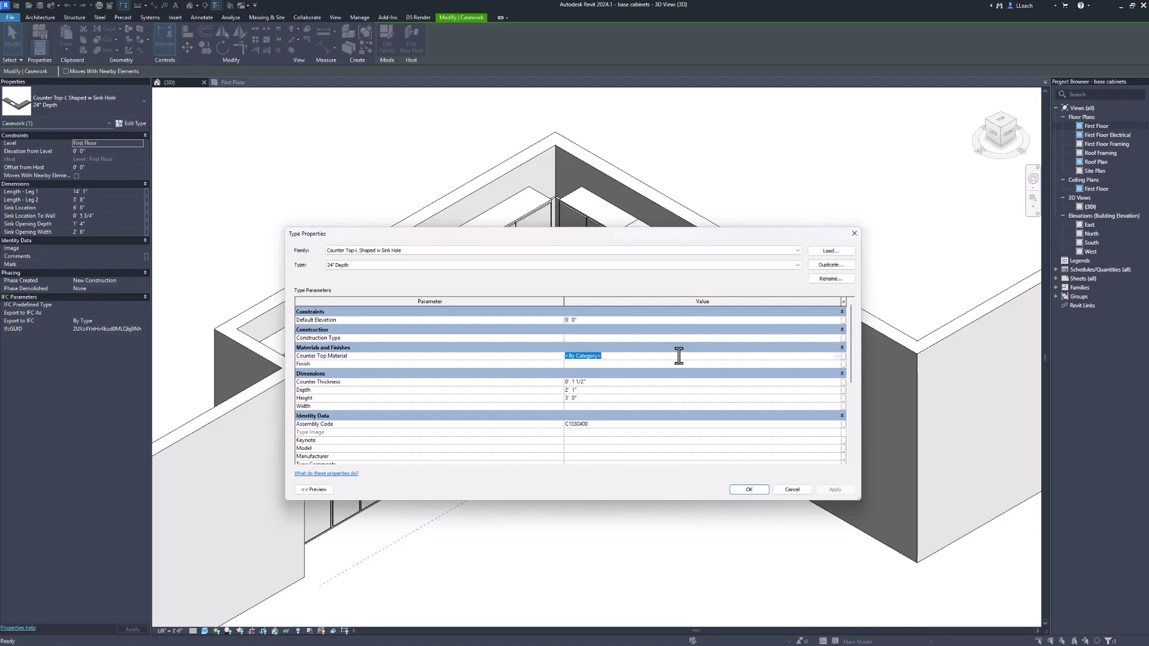
click(838, 356)
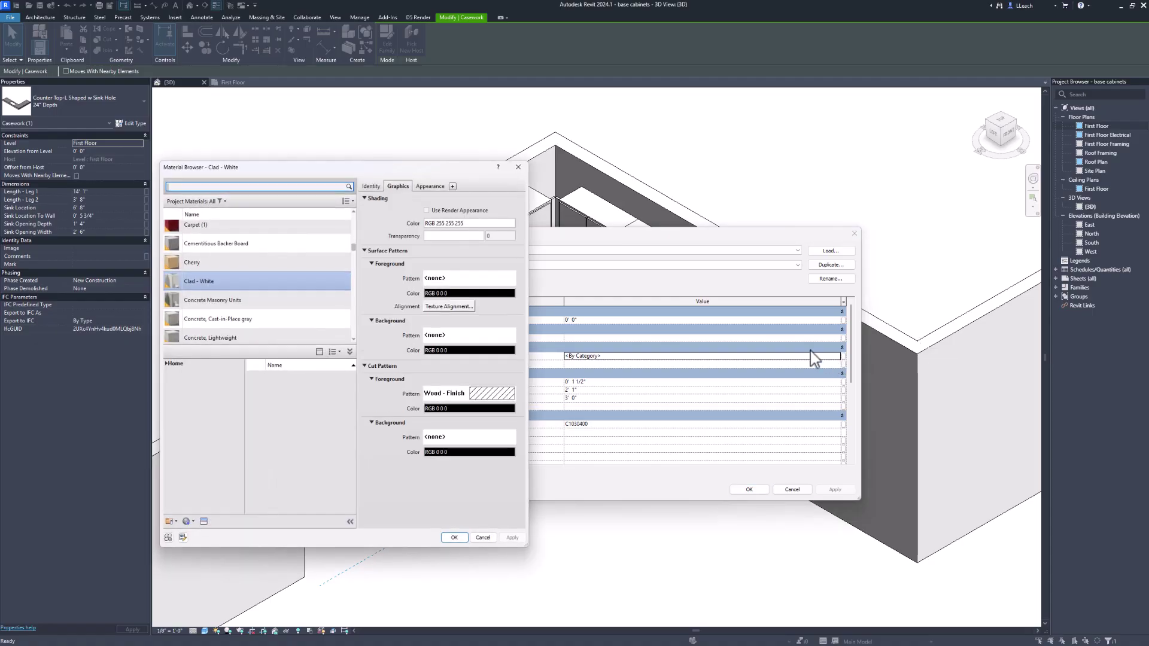
Look through the project materials for a countertop finish and create a new material named COUNTERTOPS
scroll(274, 257, up, 4)
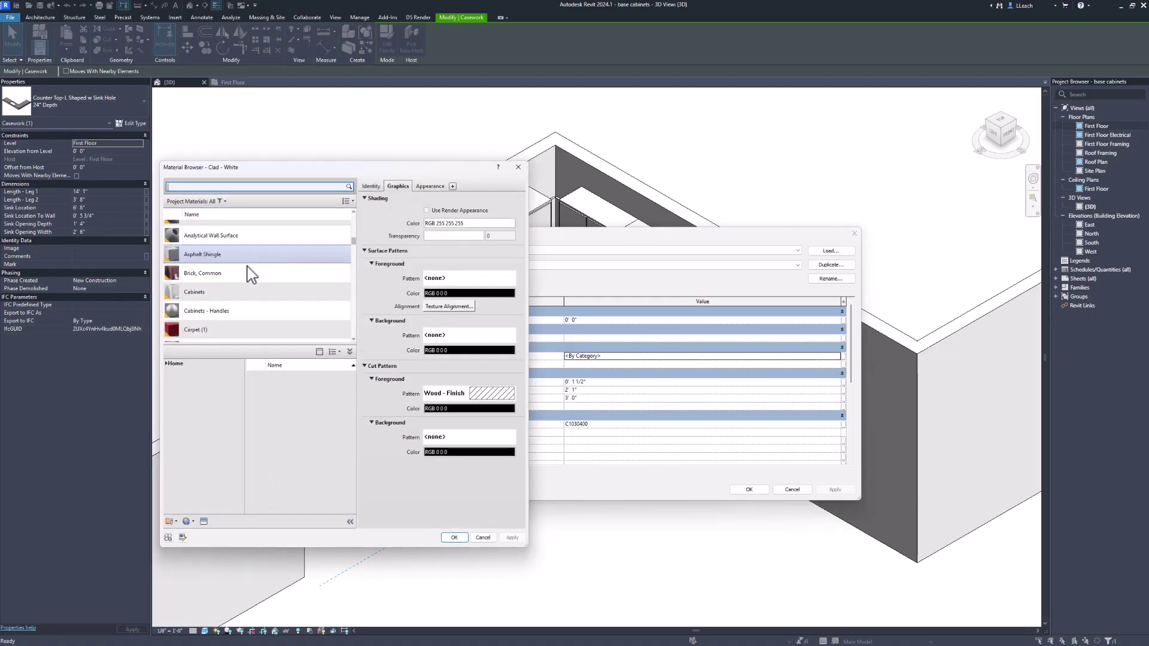
scroll(261, 278, down, 8)
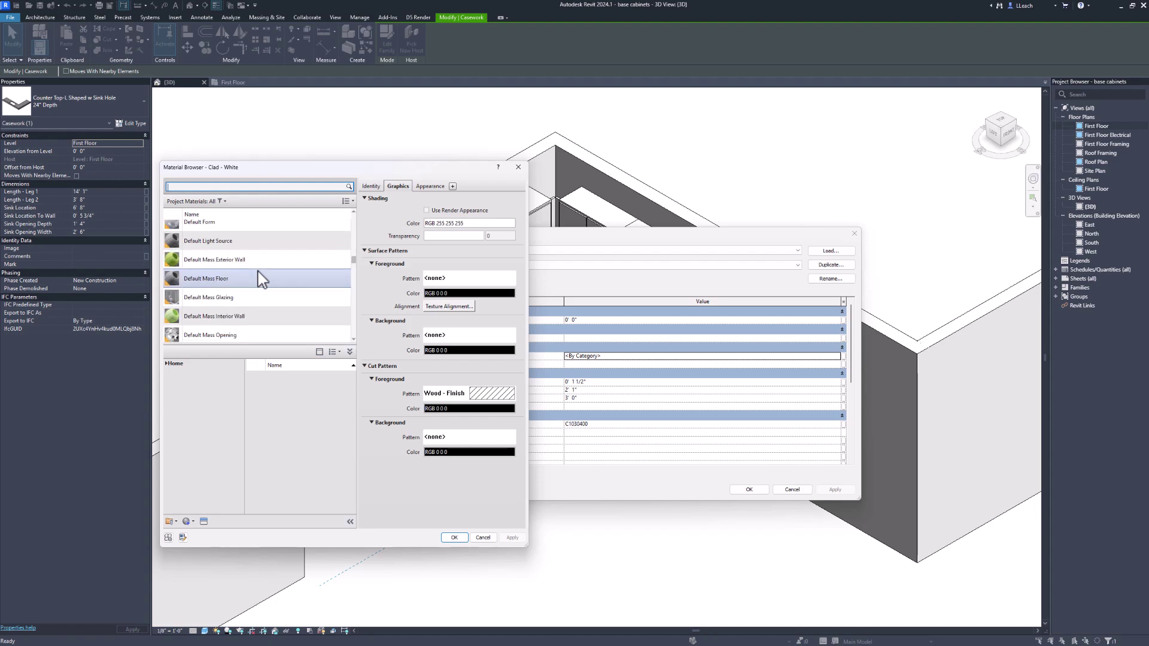
scroll(262, 279, down, 8)
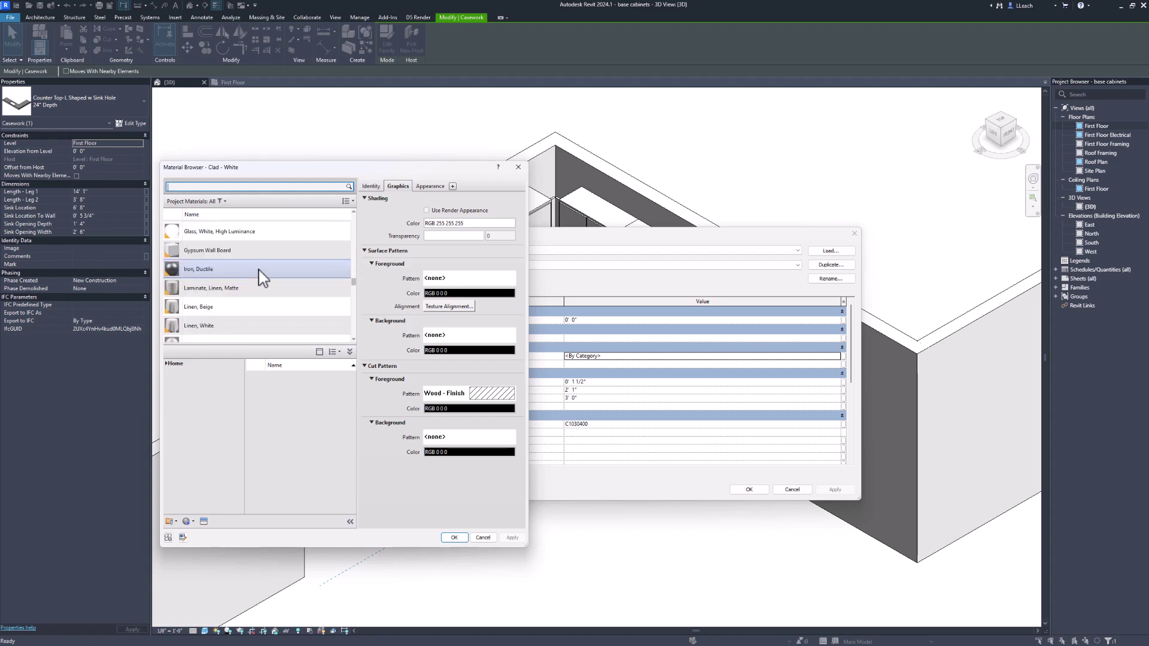
scroll(261, 274, down, 10)
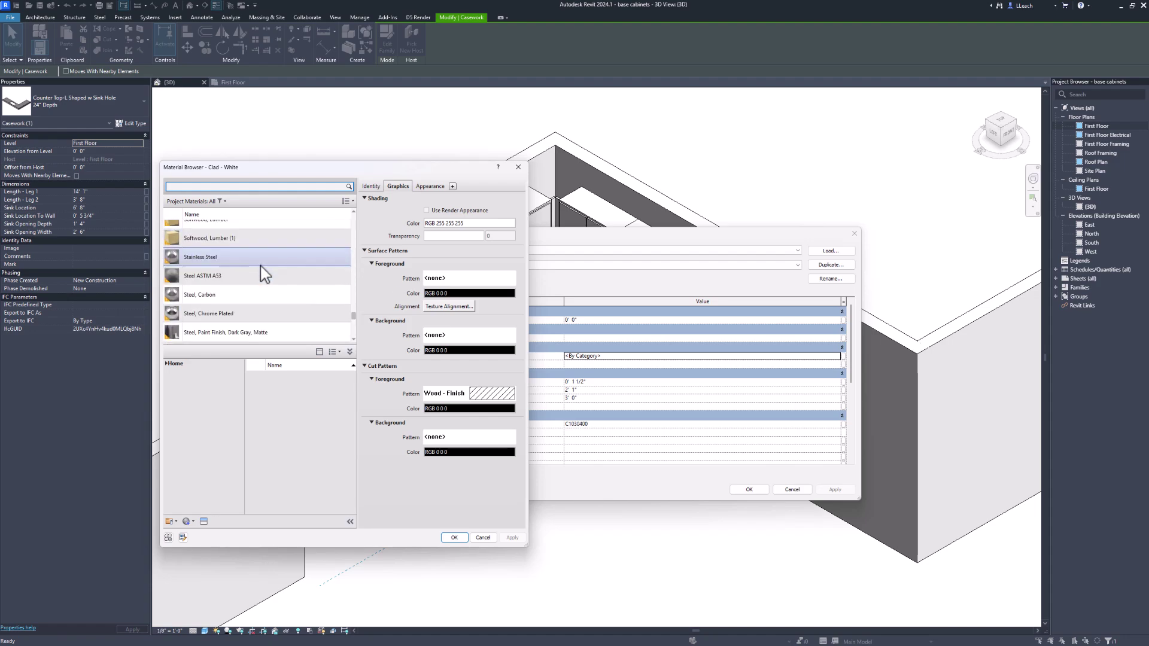
scroll(261, 272, up, 10)
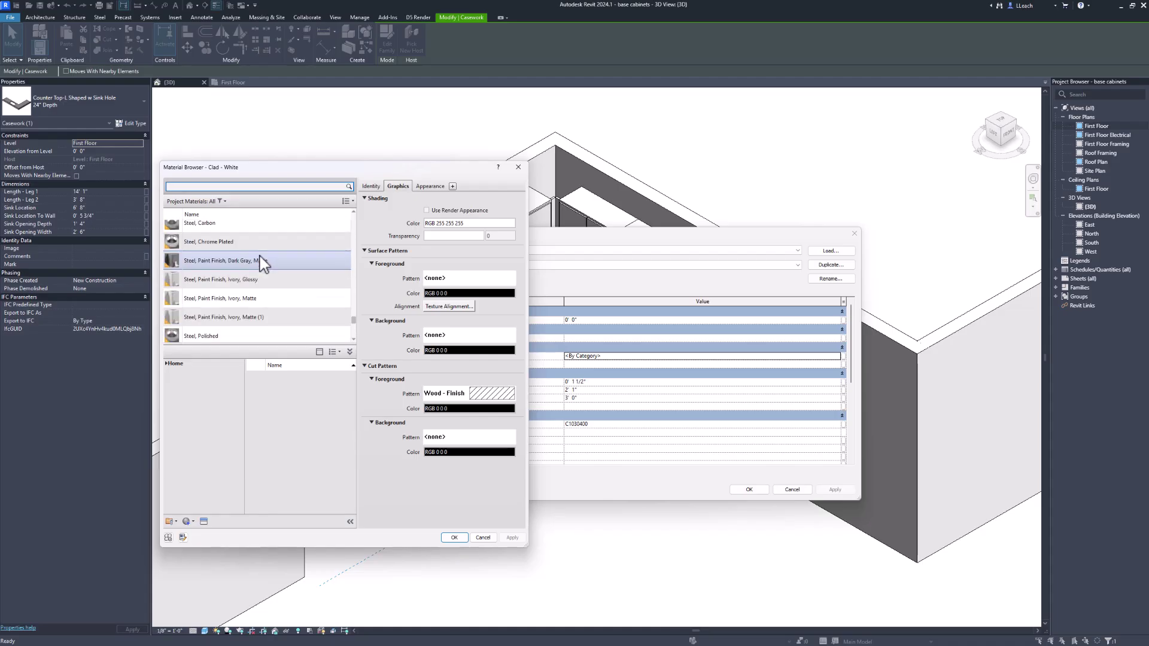
scroll(262, 267, up, 5)
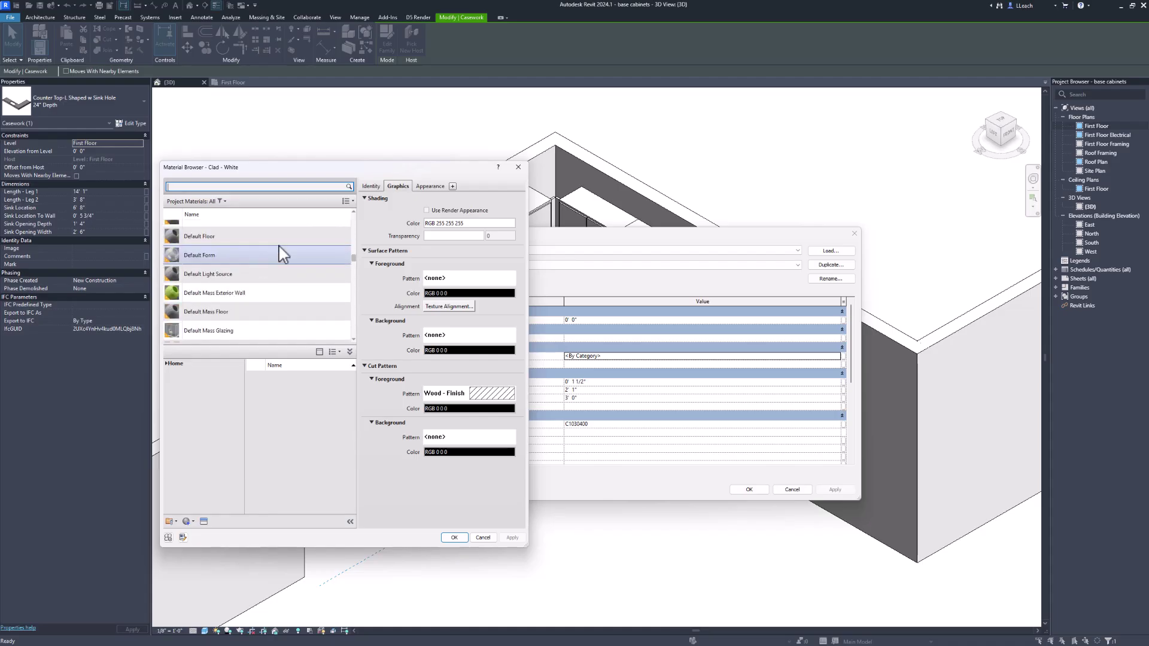
click(188, 522)
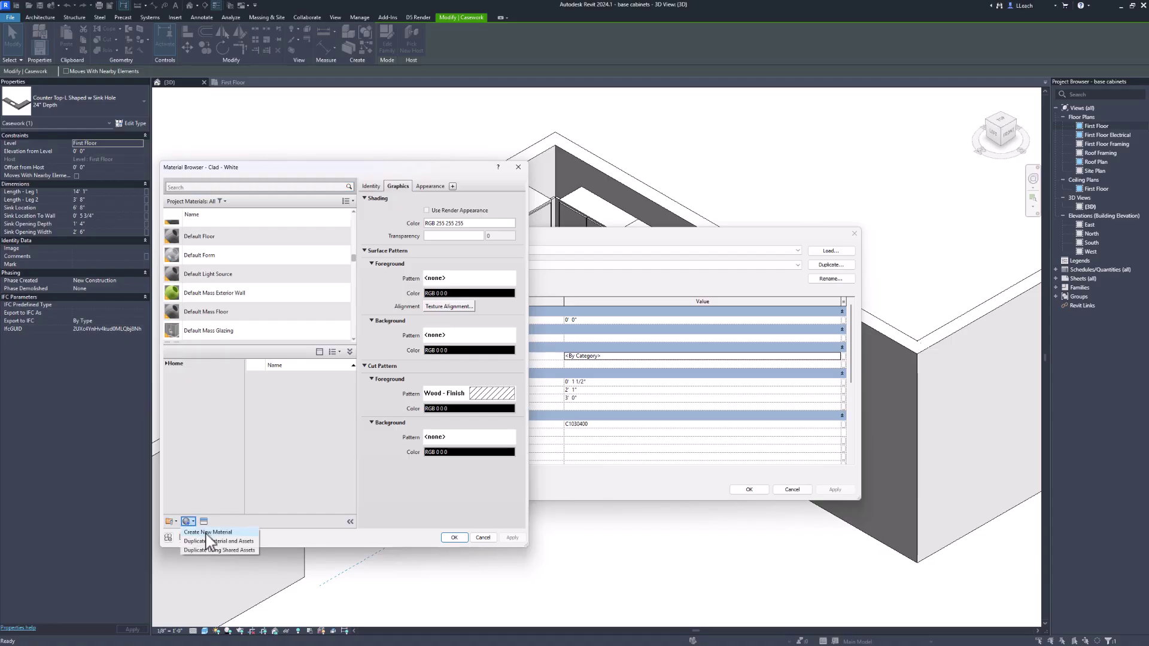
click(205, 532)
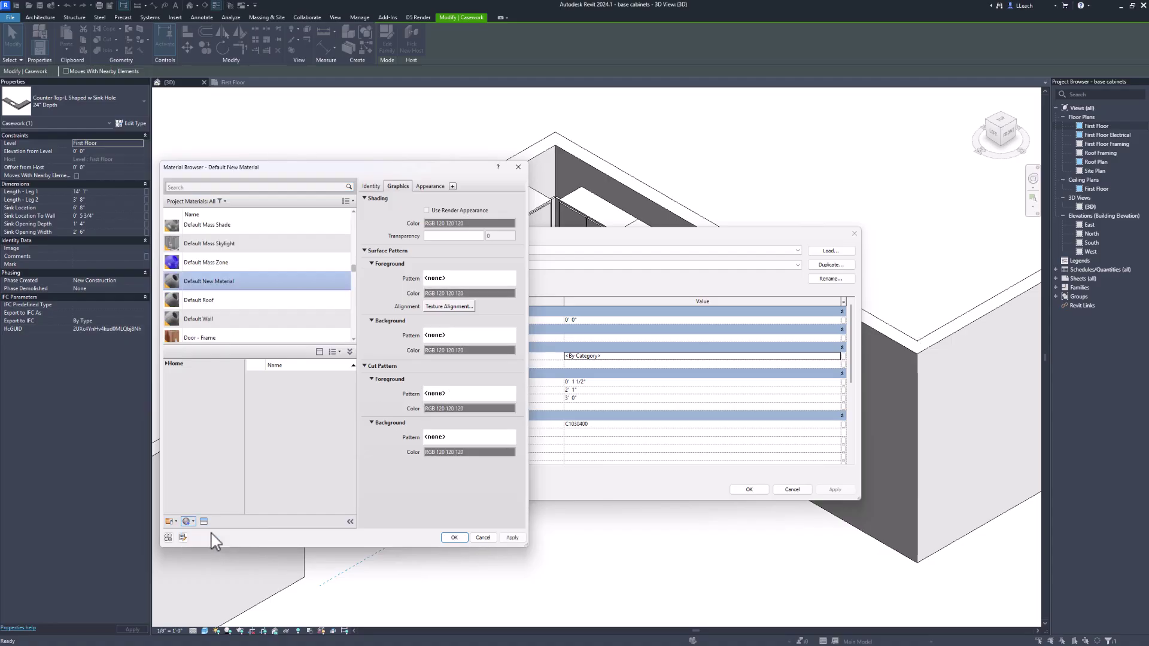
right_click(225, 285)
click(251, 307)
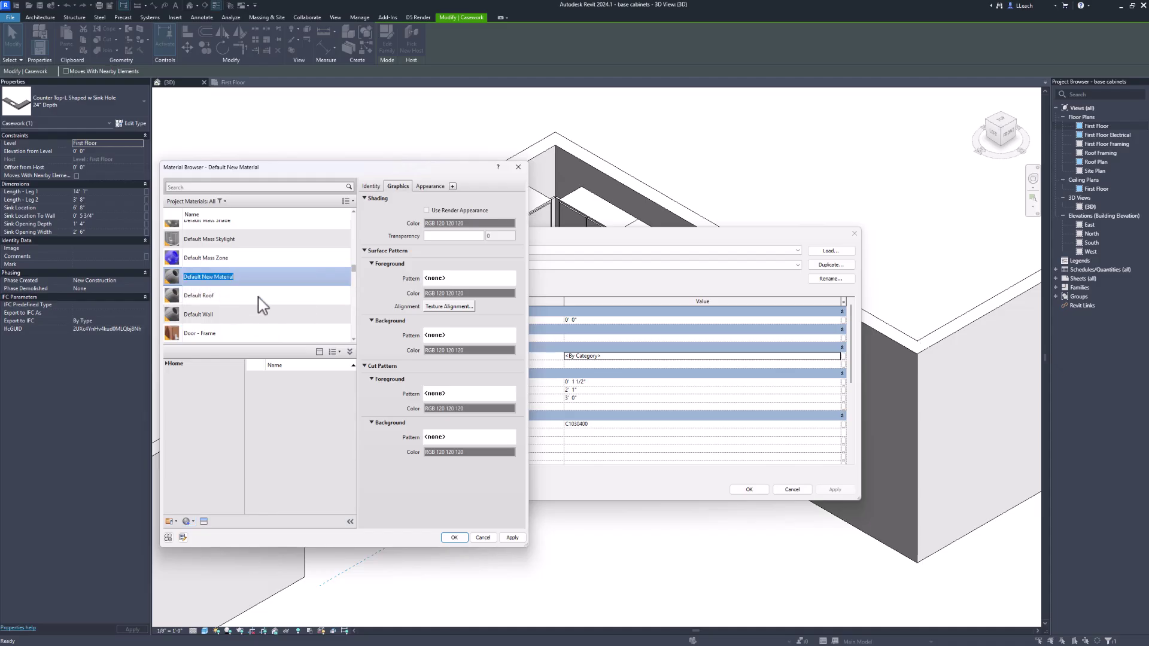
text(co)
Give the COUNTERTOPS material the Paint - Enamel Glossy (Blue) appearance from the Paint category of Autodesk Physical Assets
click(204, 521)
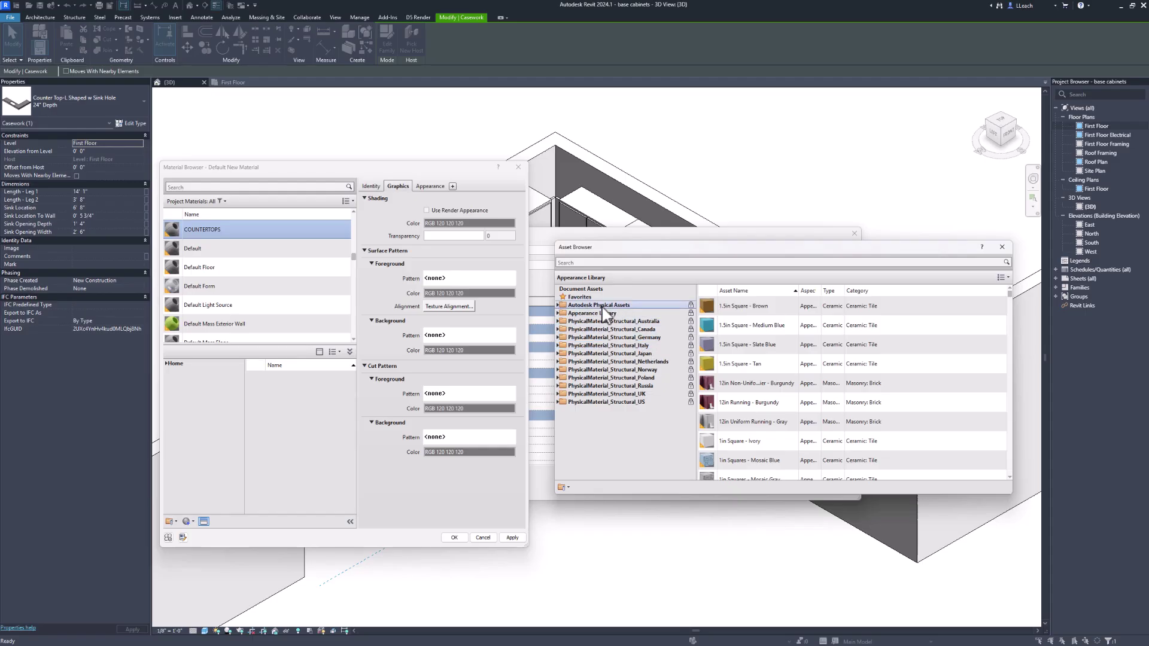
click(558, 306)
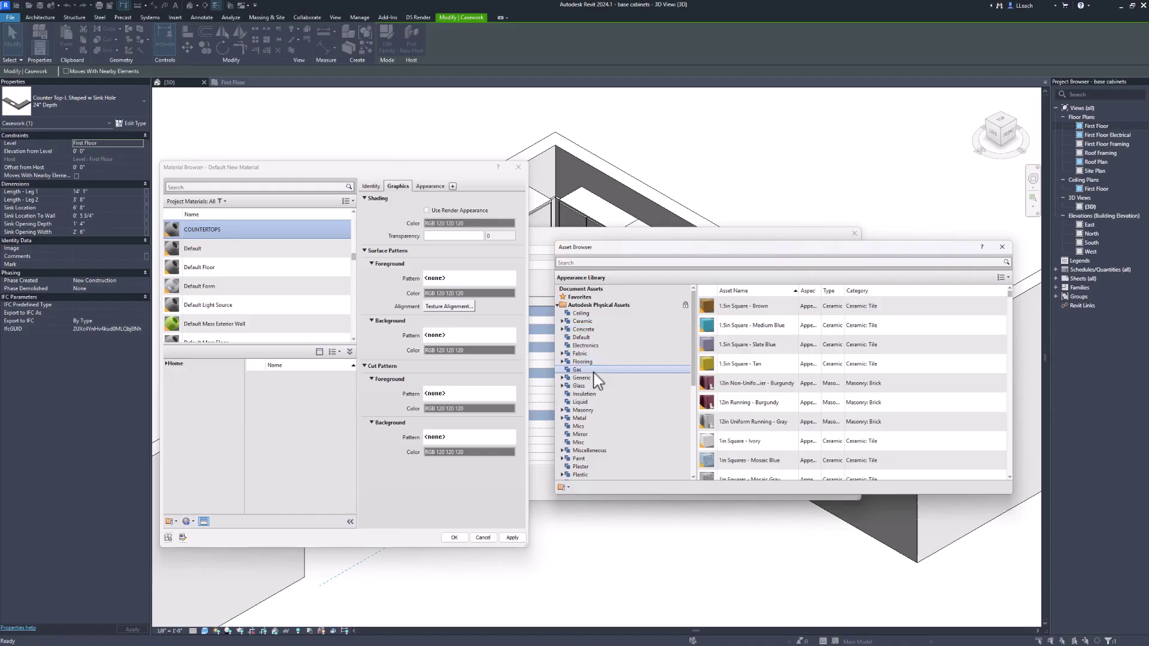
scroll(596, 385, down, 2)
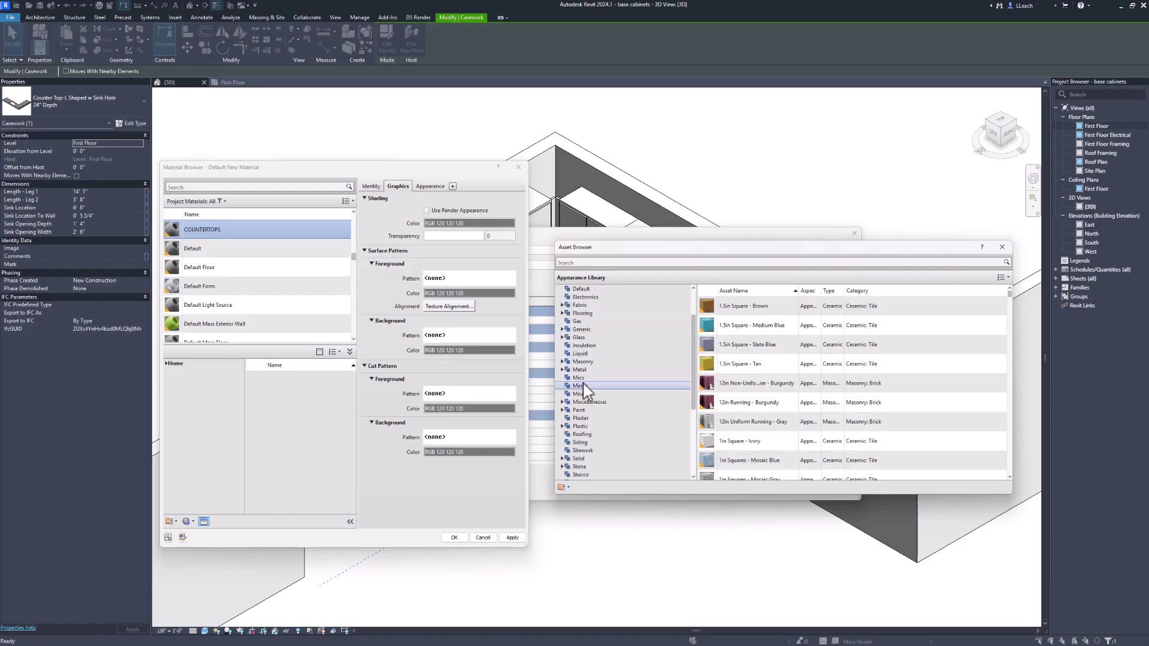
click(578, 394)
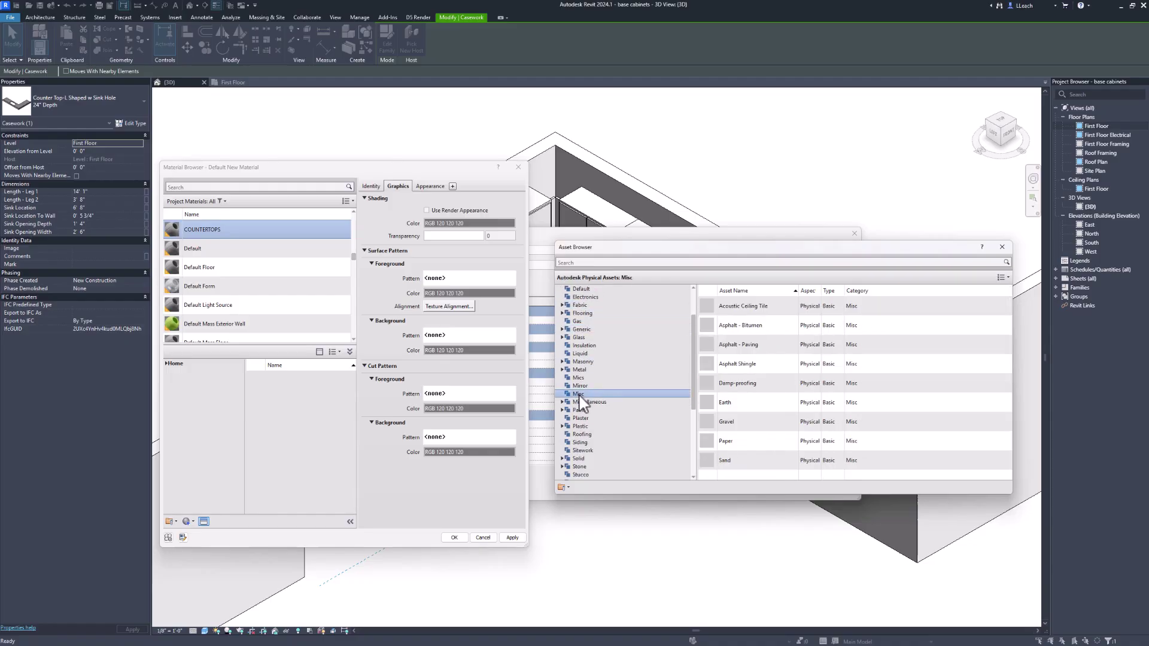
click(579, 403)
scroll(628, 317, down, 1)
scroll(772, 399, down, 2)
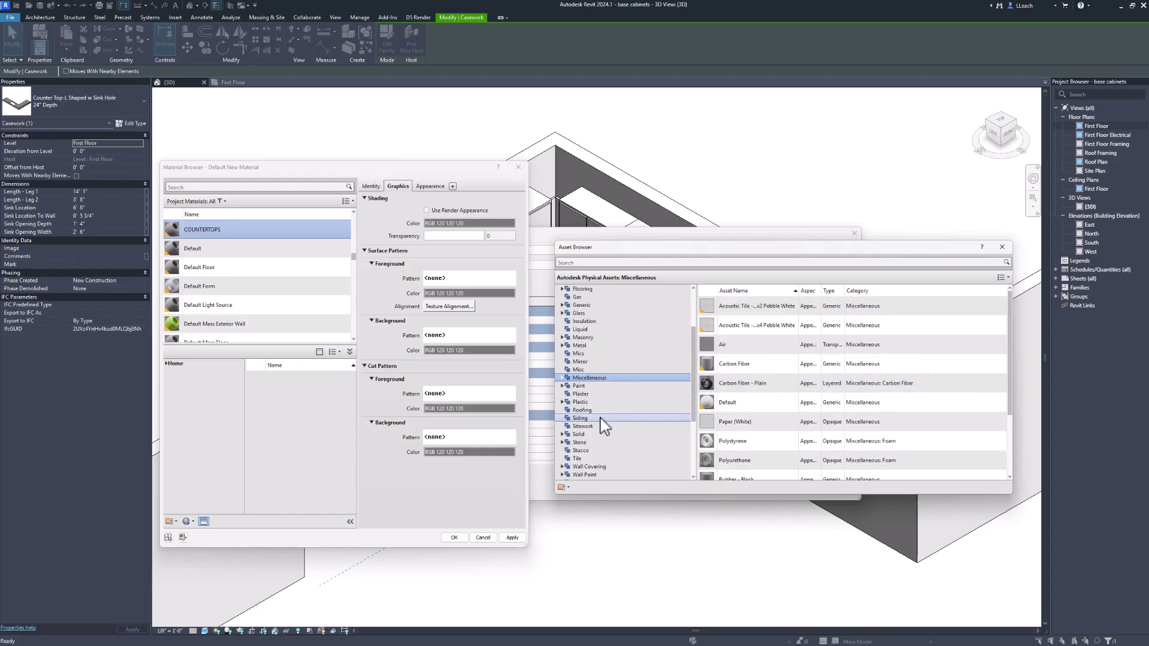
click(579, 386)
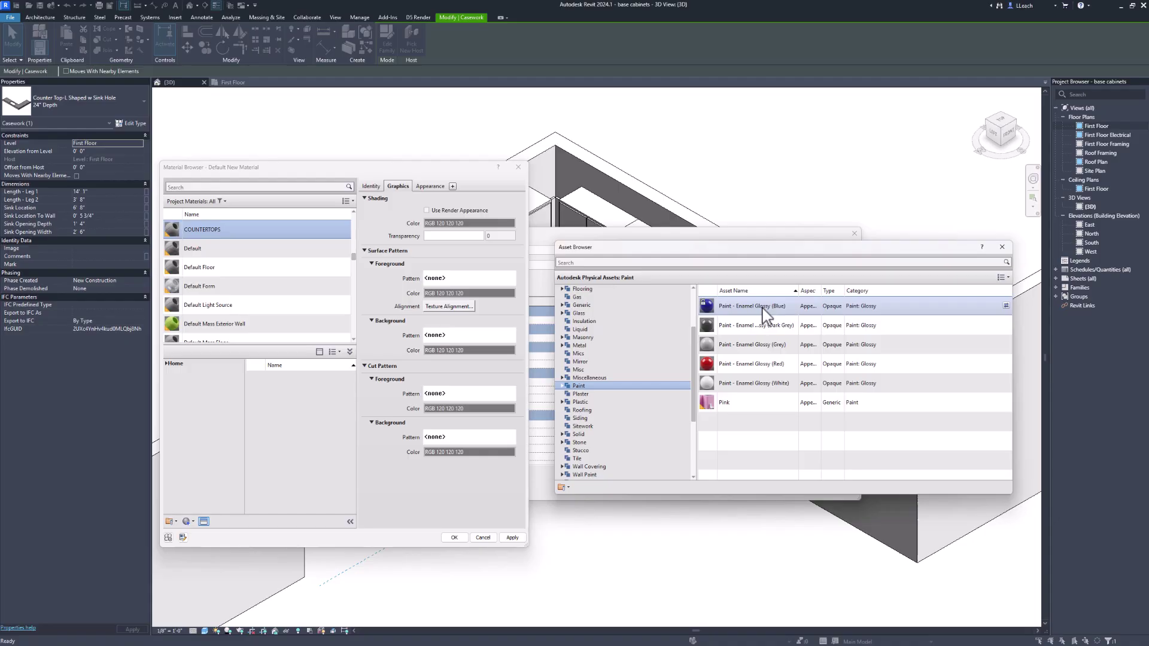
click(1006, 306)
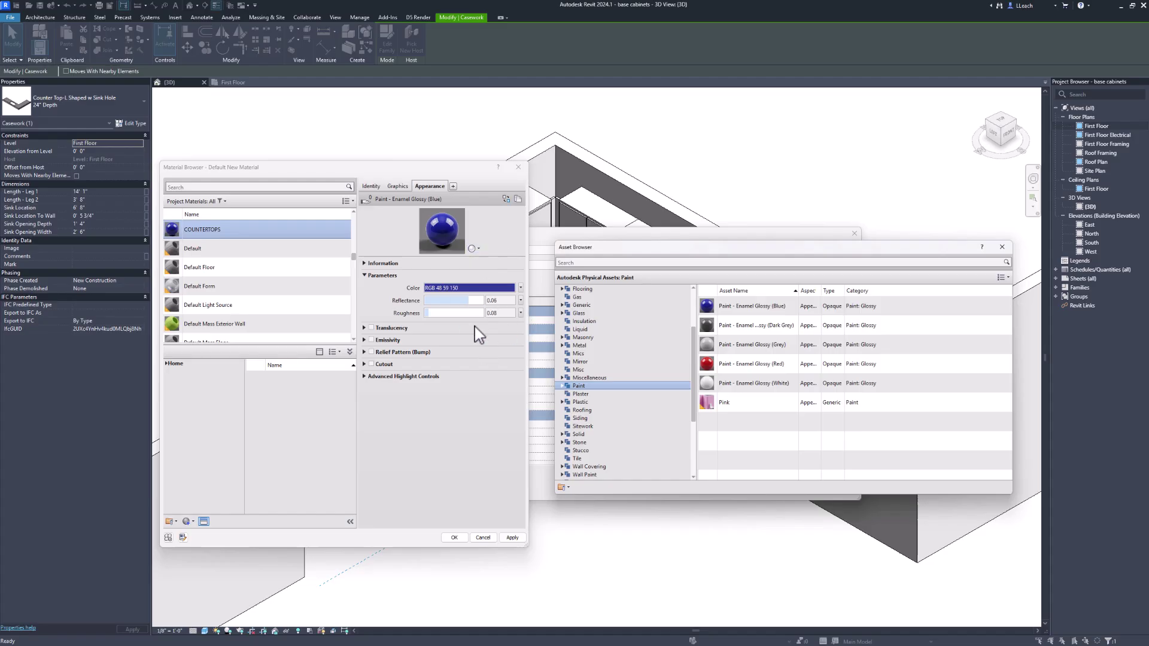
Assign COUNTERTOPS as the L-shaped countertop type's Counter Top Material and confirm the type changes
click(512, 537)
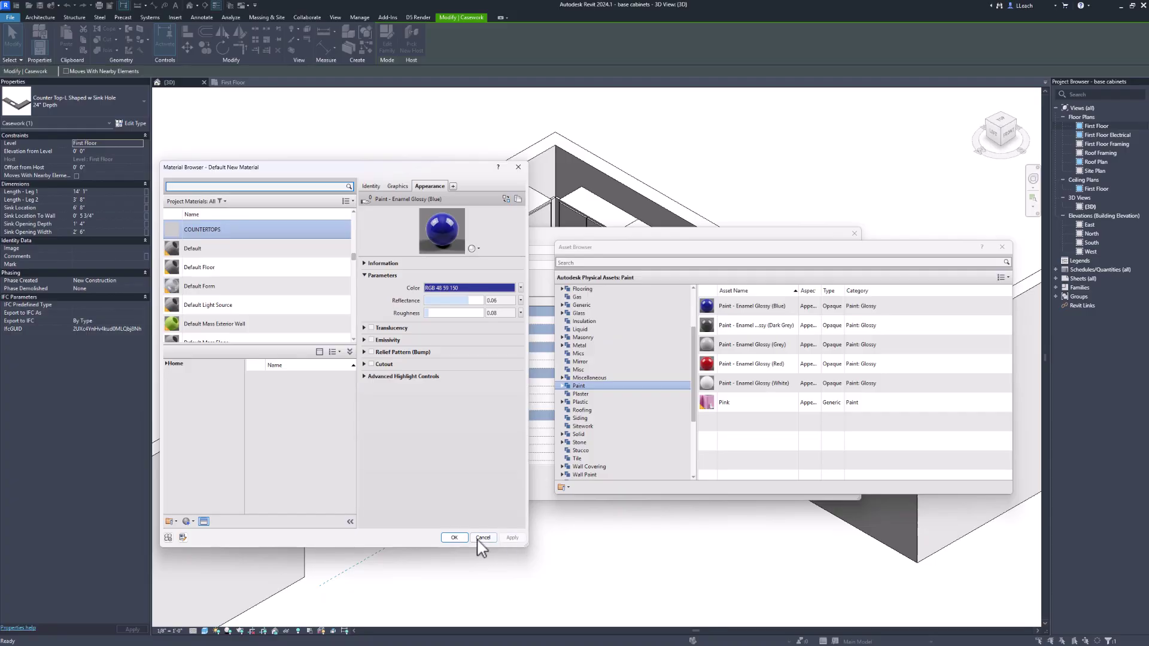
click(454, 537)
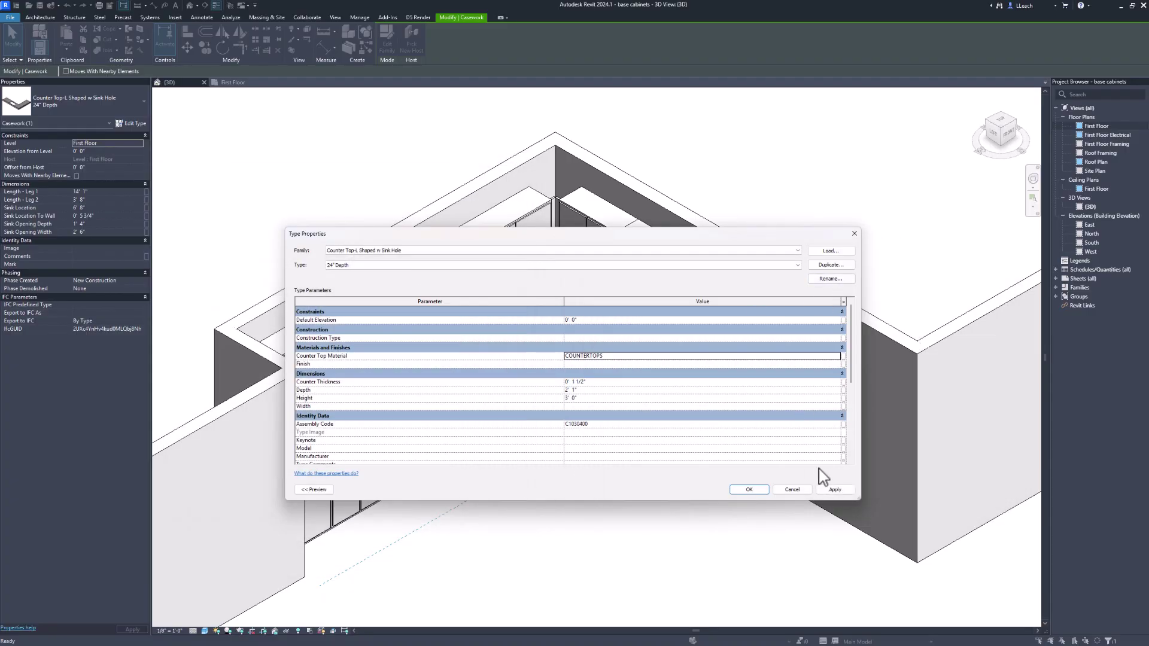
click(748, 489)
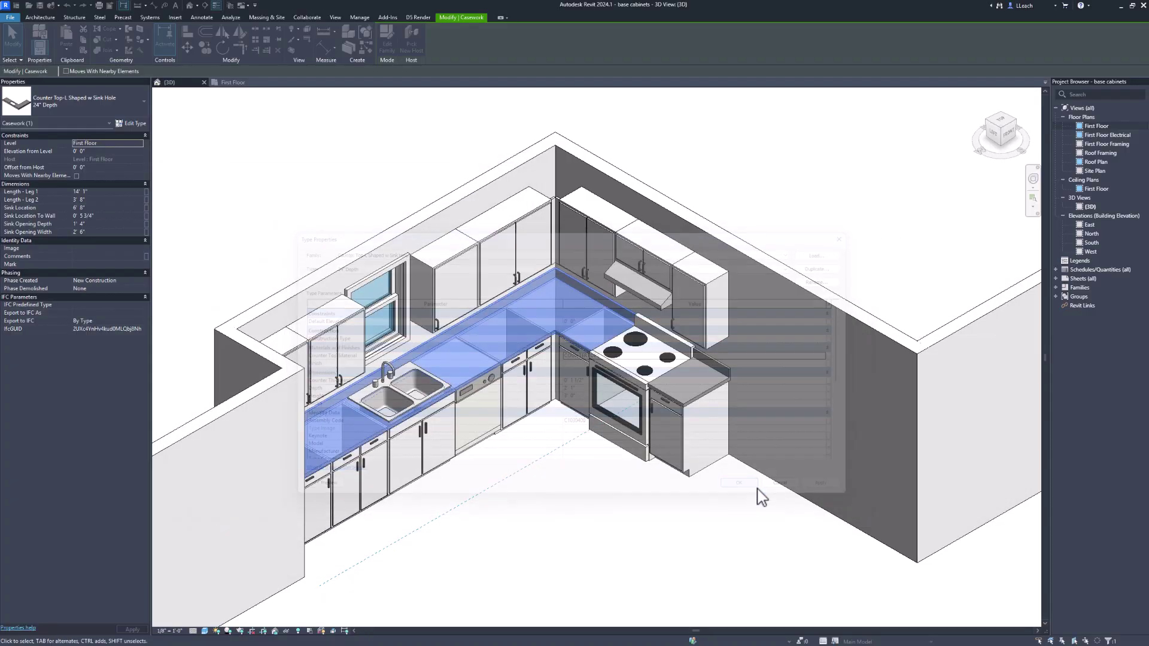
click(692, 526)
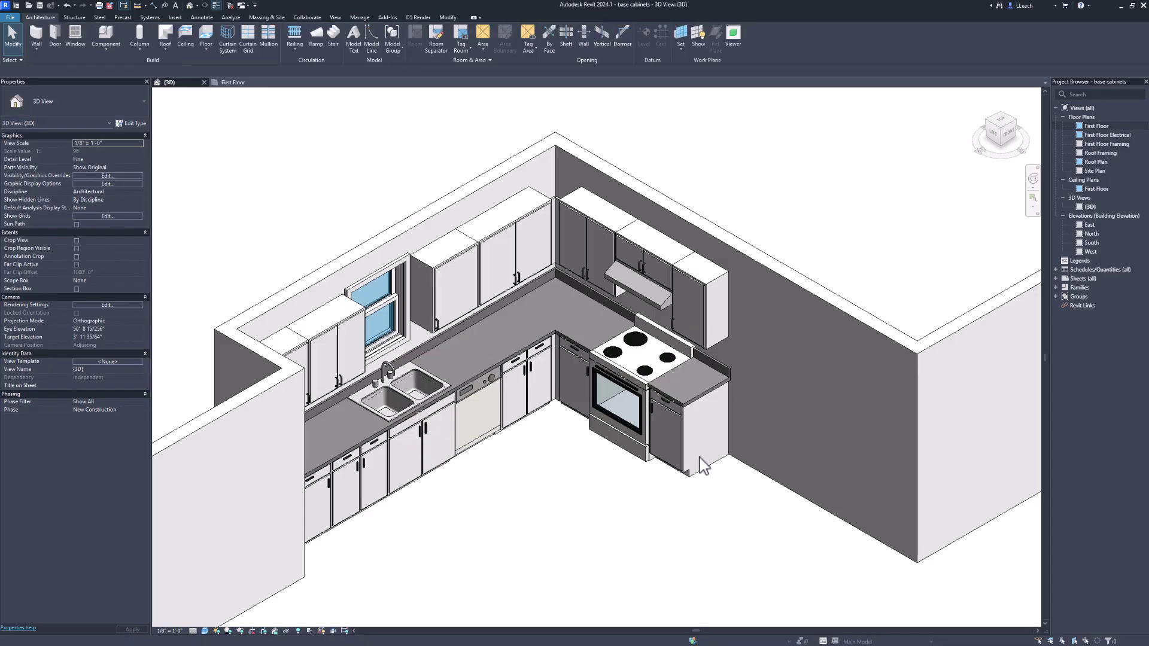
Turn on Use Render Appearance for the shading of the L-shaped countertop's COUNTERTOPS material and accept the changes
click(490, 361)
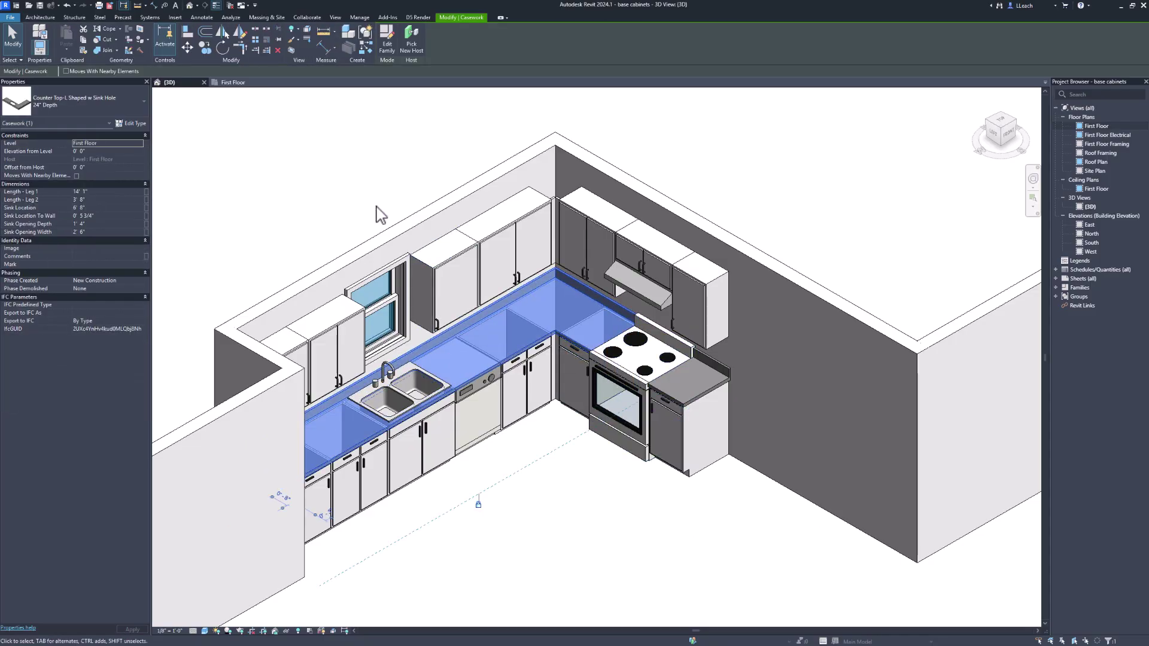
click(139, 123)
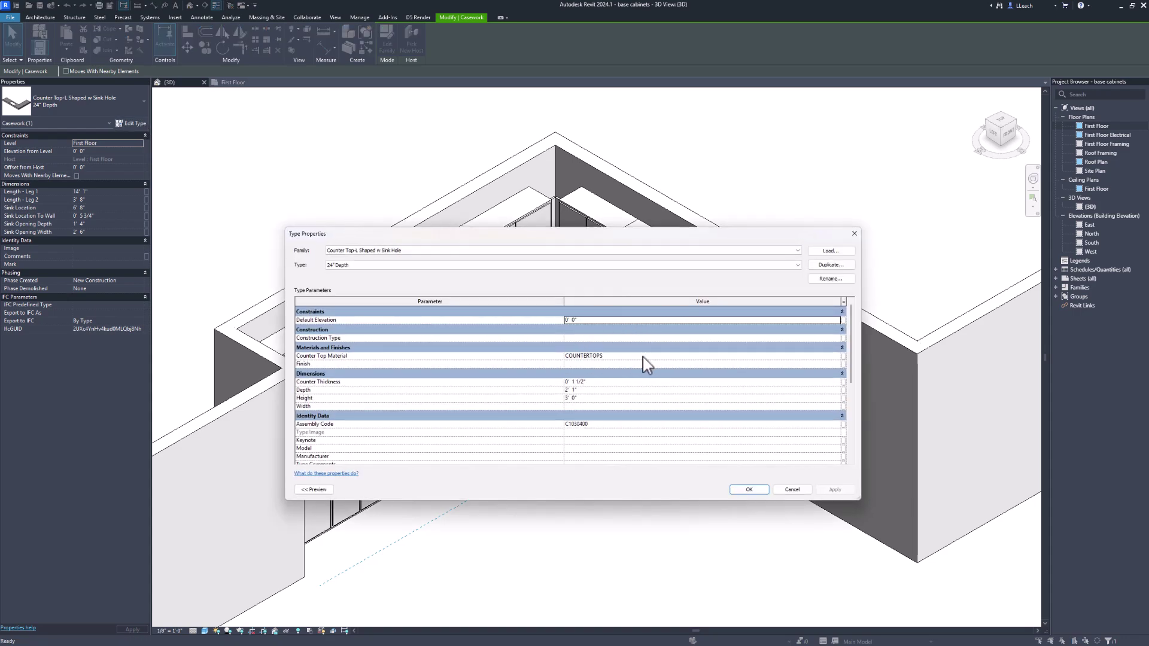
click(838, 357)
click(839, 357)
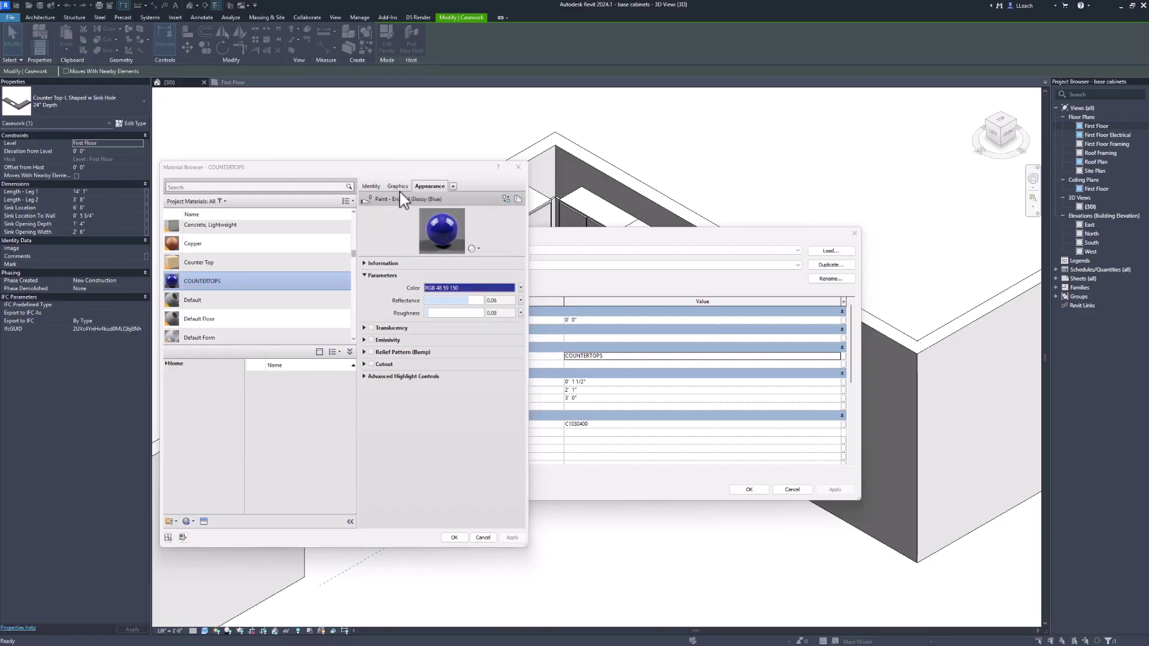
click(399, 186)
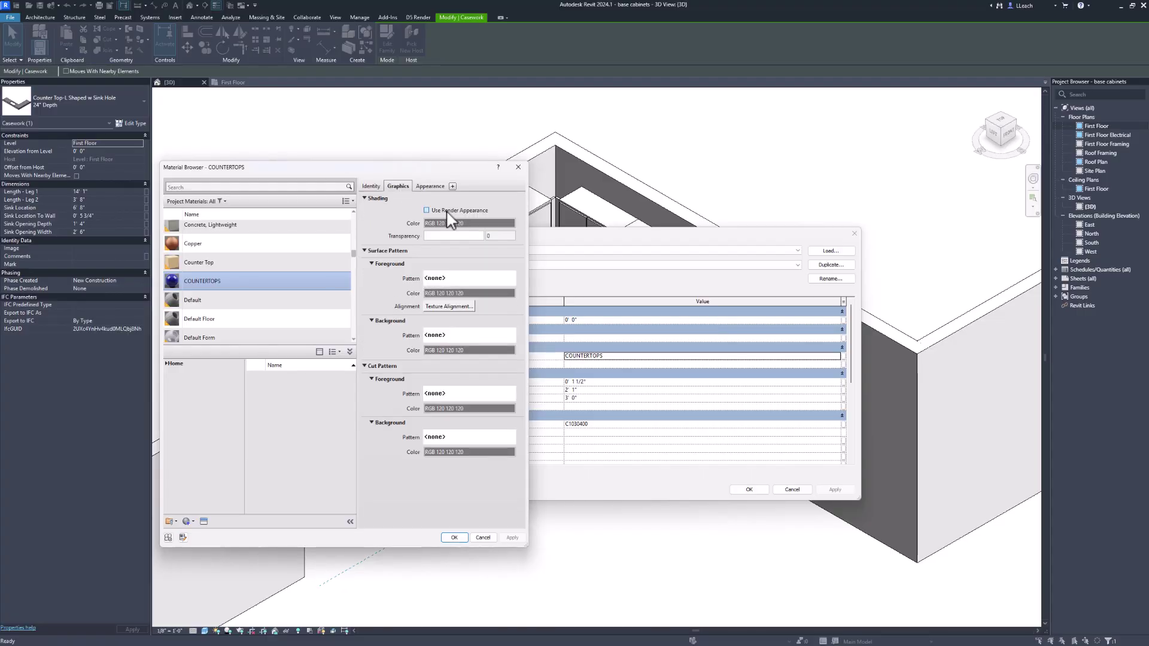
click(426, 211)
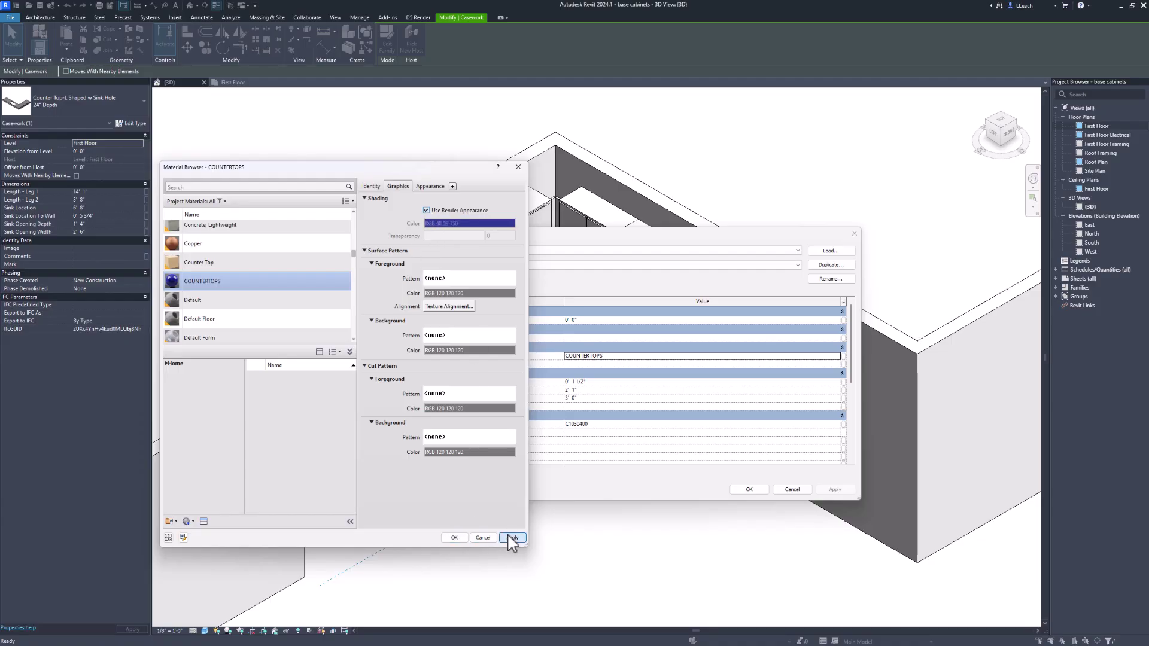
click(454, 537)
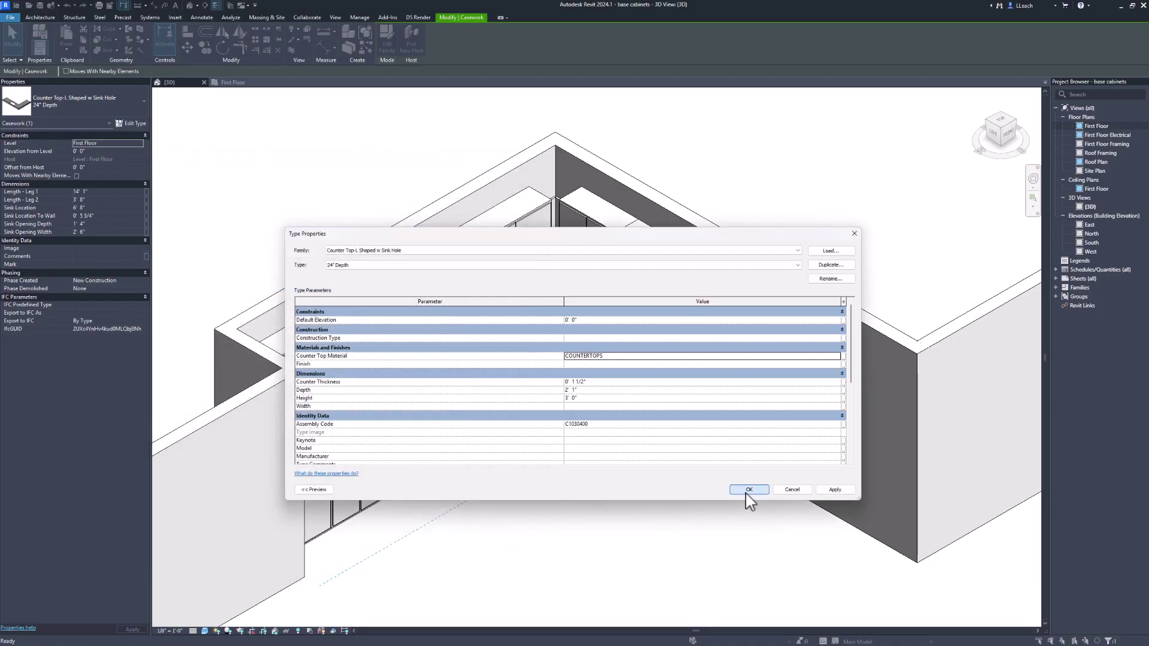
click(748, 491)
click(693, 534)
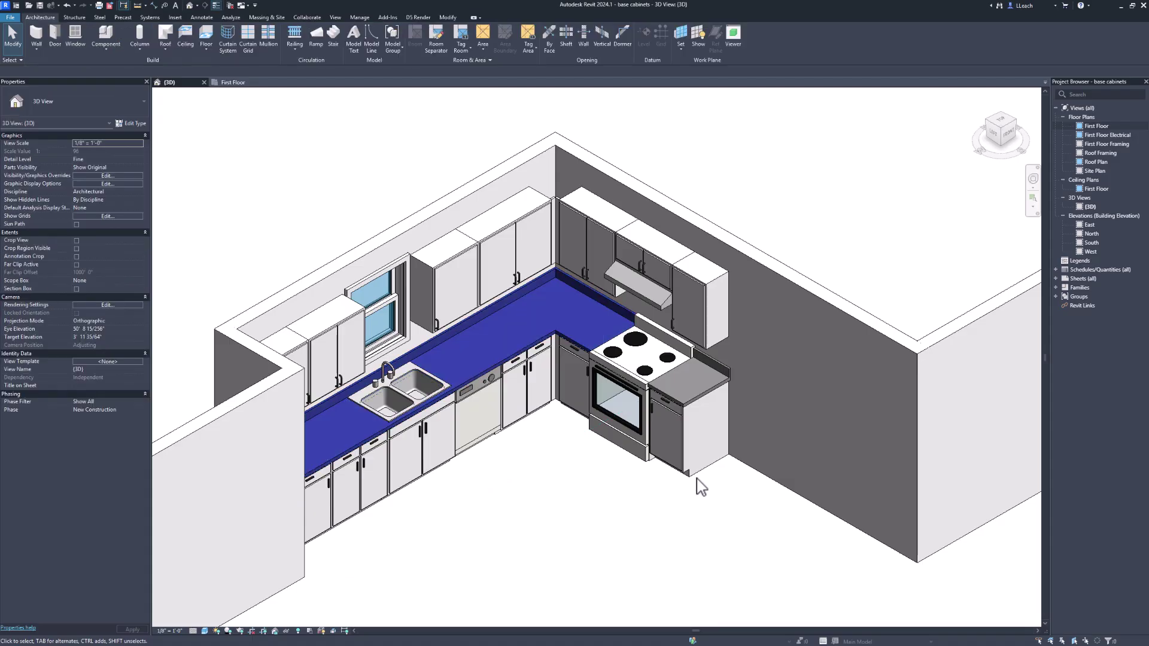
Assign the COUNTERTOPS material as the Counter Top Material of the small 24" Depth countertop beside the range and confirm the type changes
click(677, 400)
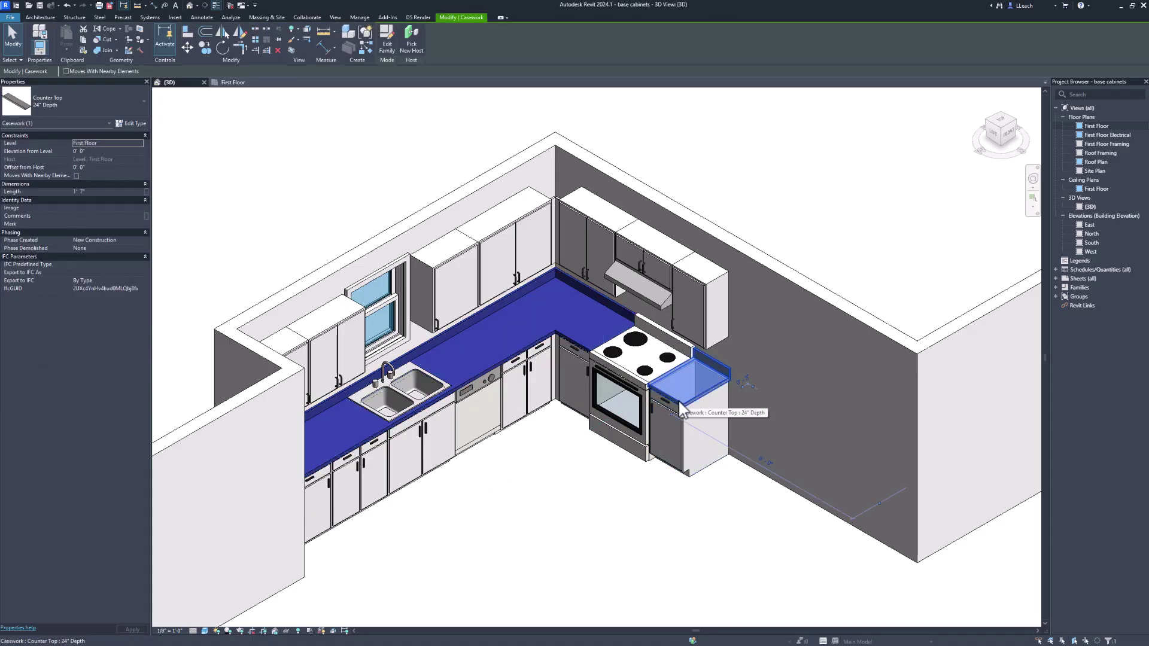
click(141, 122)
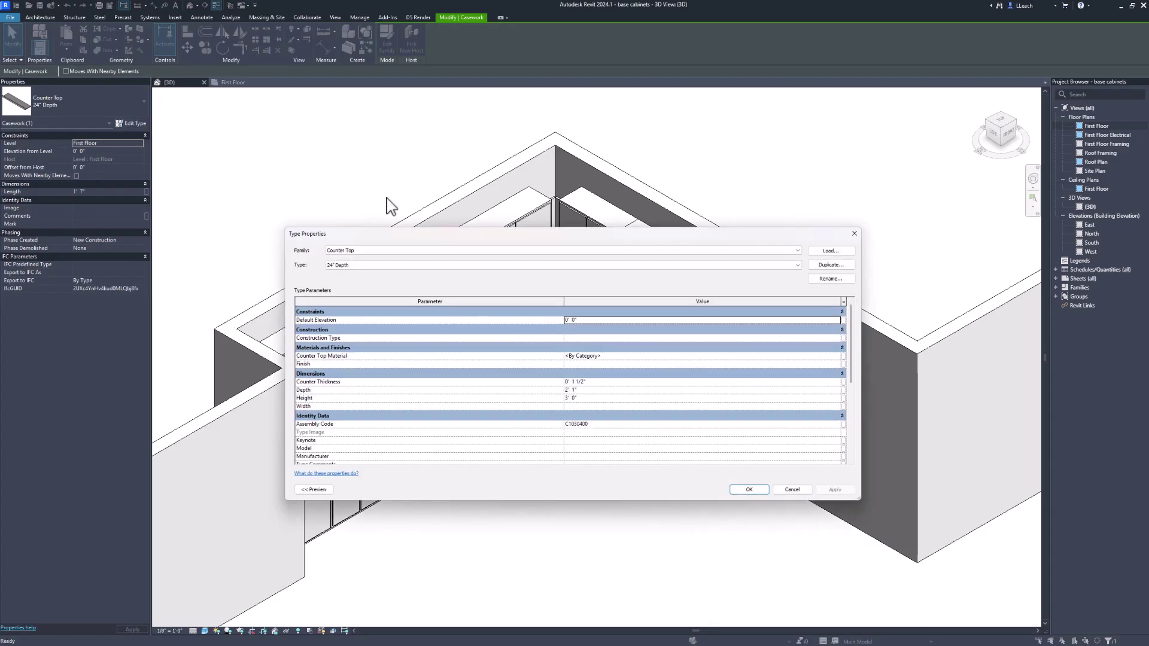
click(607, 357)
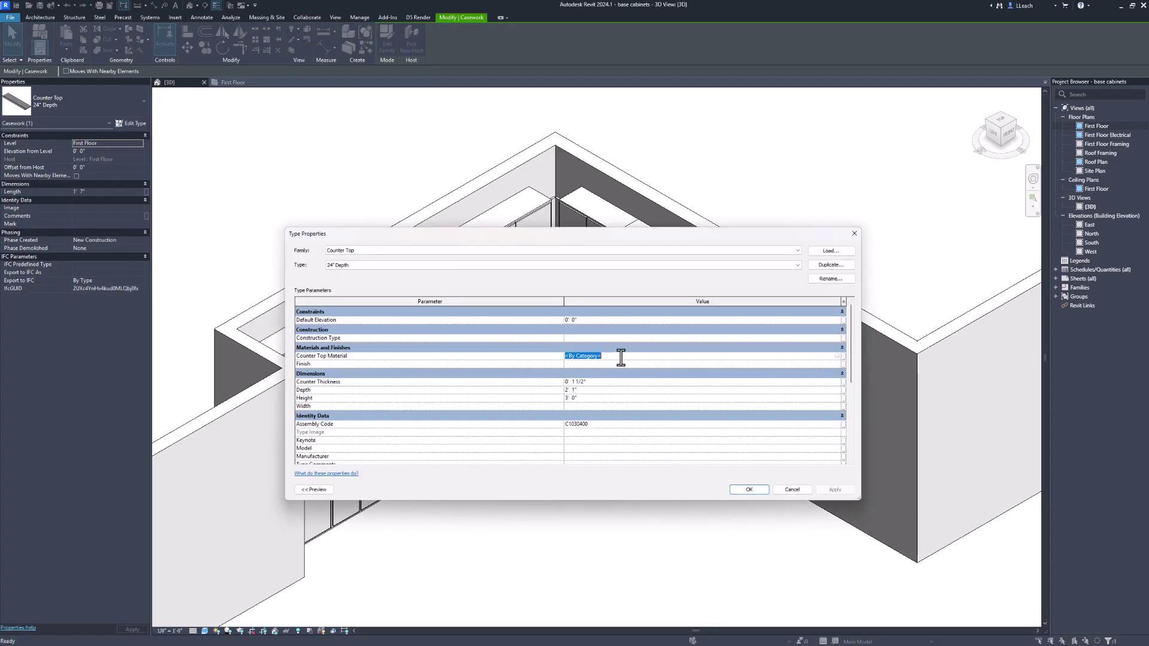
click(837, 356)
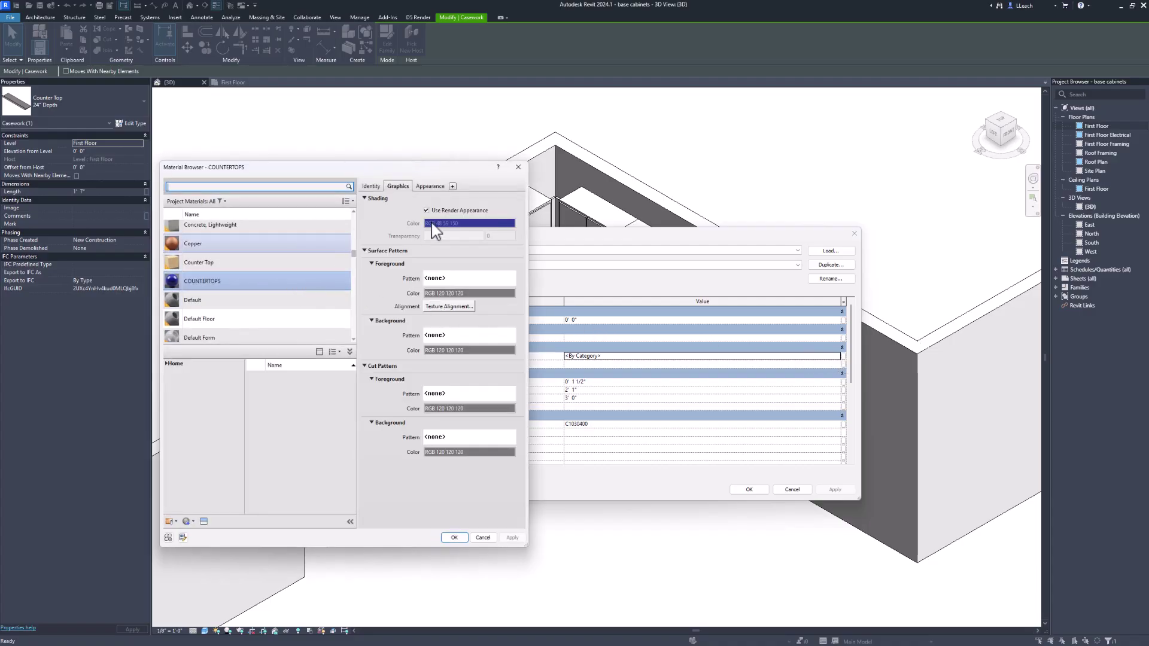
click(461, 538)
click(759, 490)
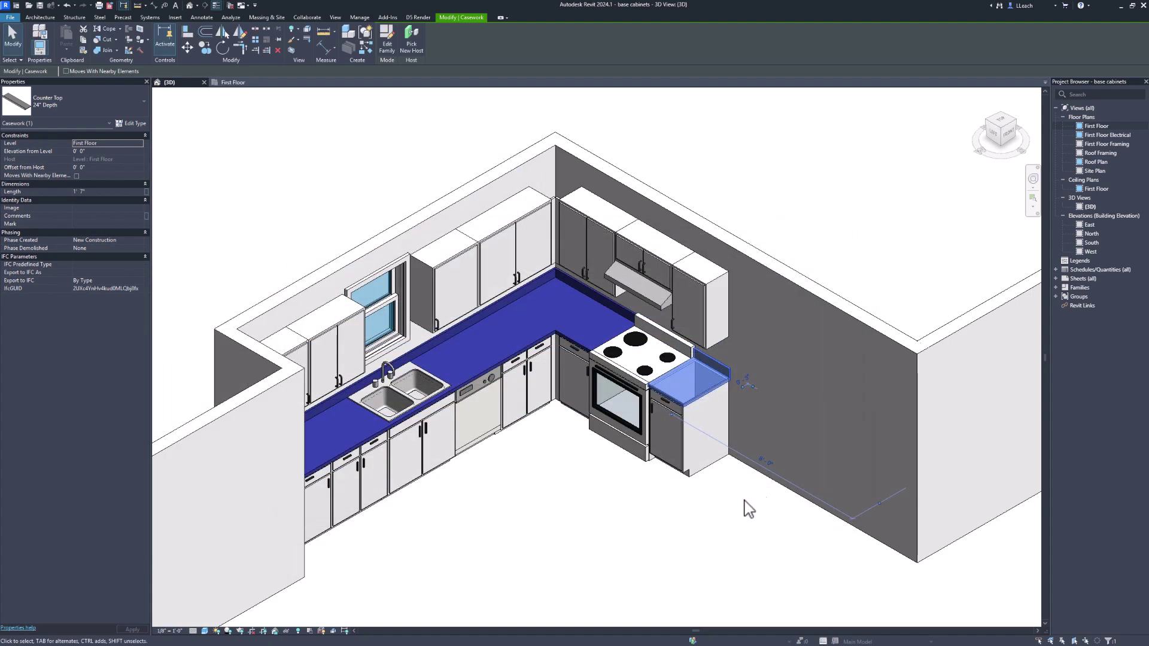
click(755, 502)
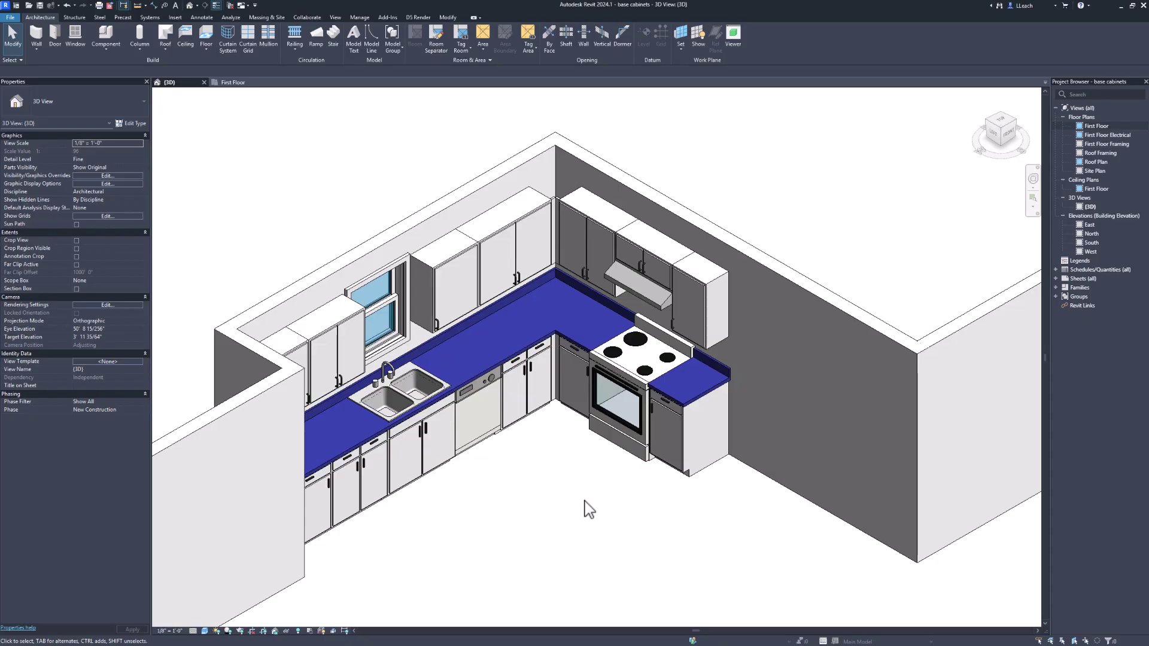
In the First Floor plan, place a 35" x 32" LH Refrigerator component near the east wall, just south of the small countertop
middle_drag(566, 493, 566, 441)
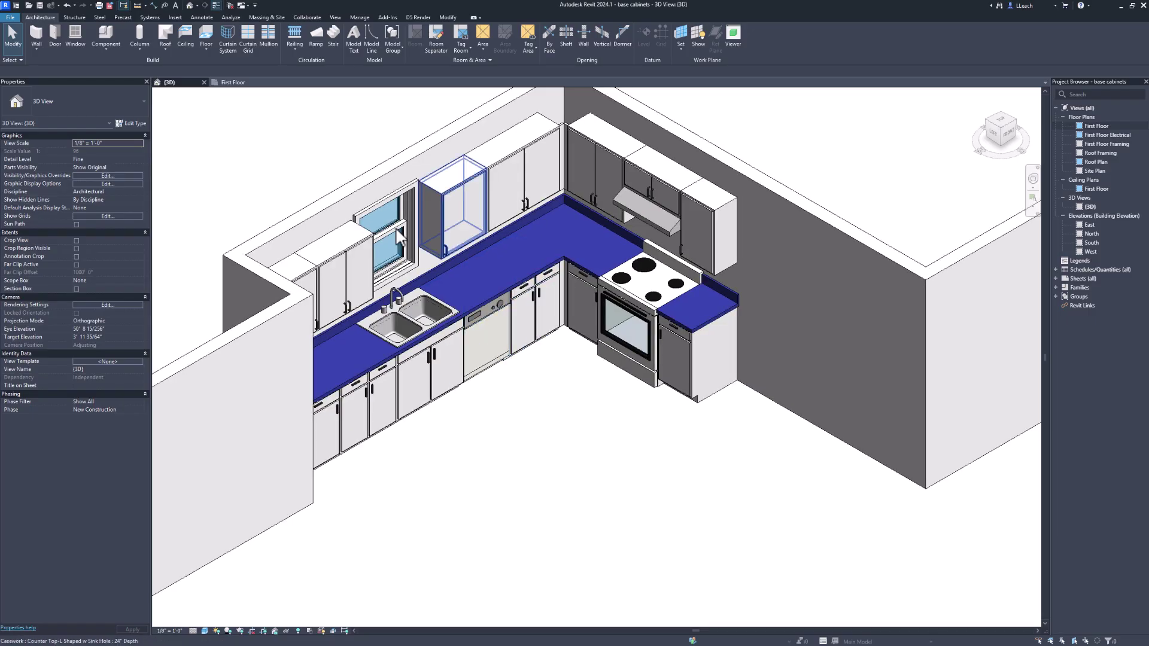
click(232, 82)
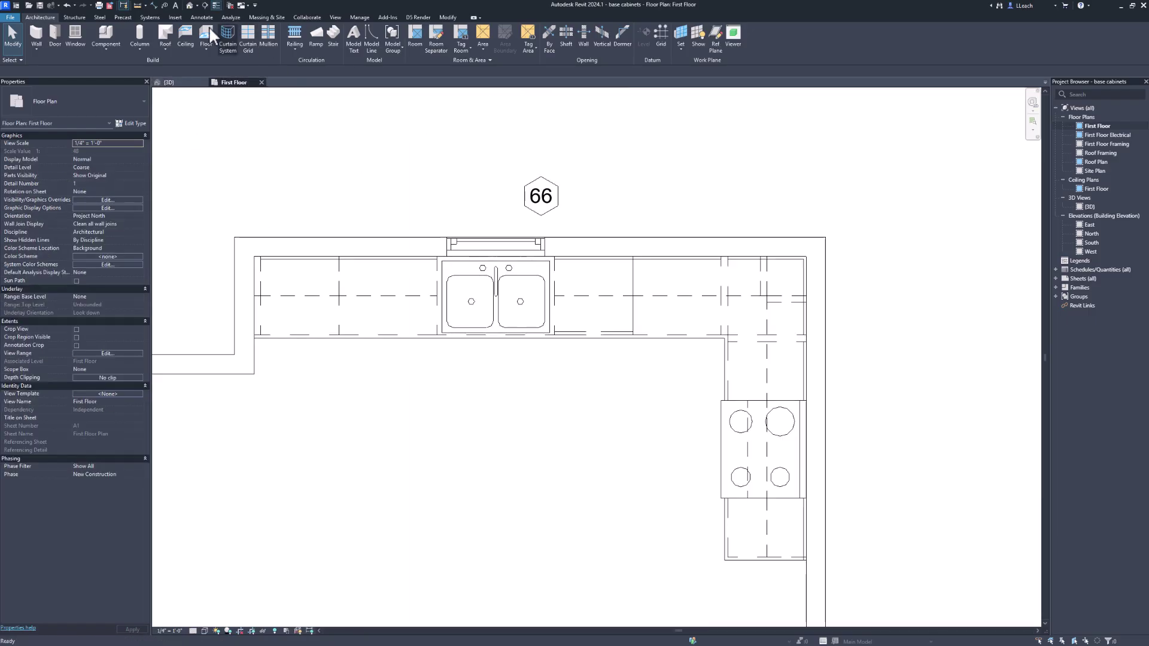
click(106, 46)
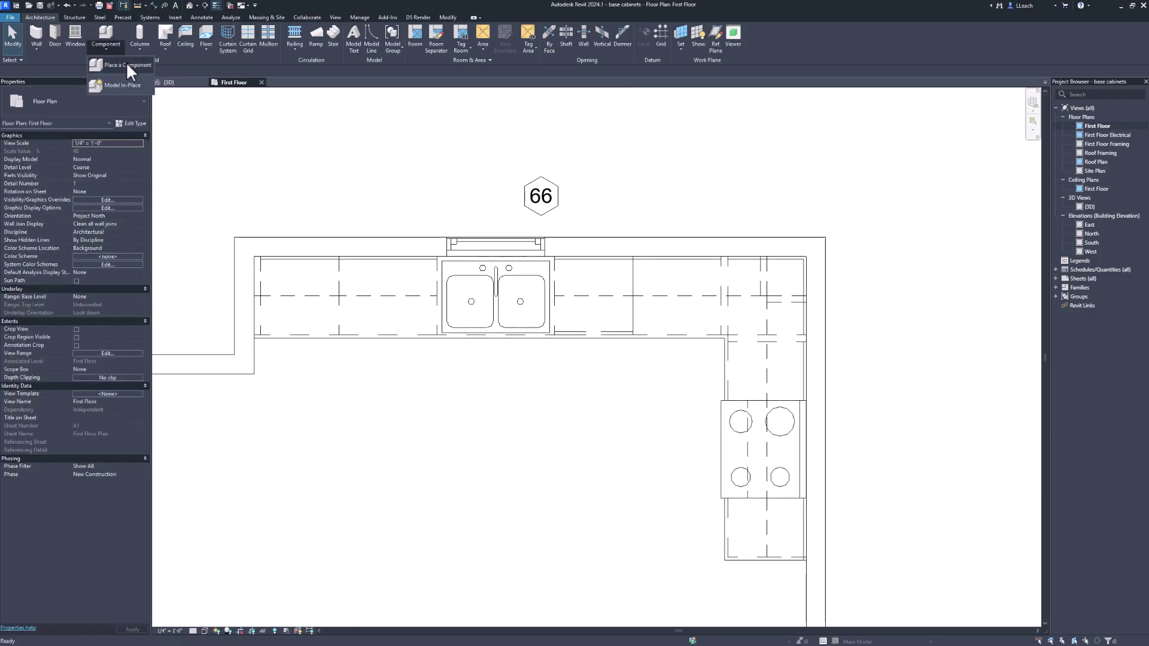
click(126, 64)
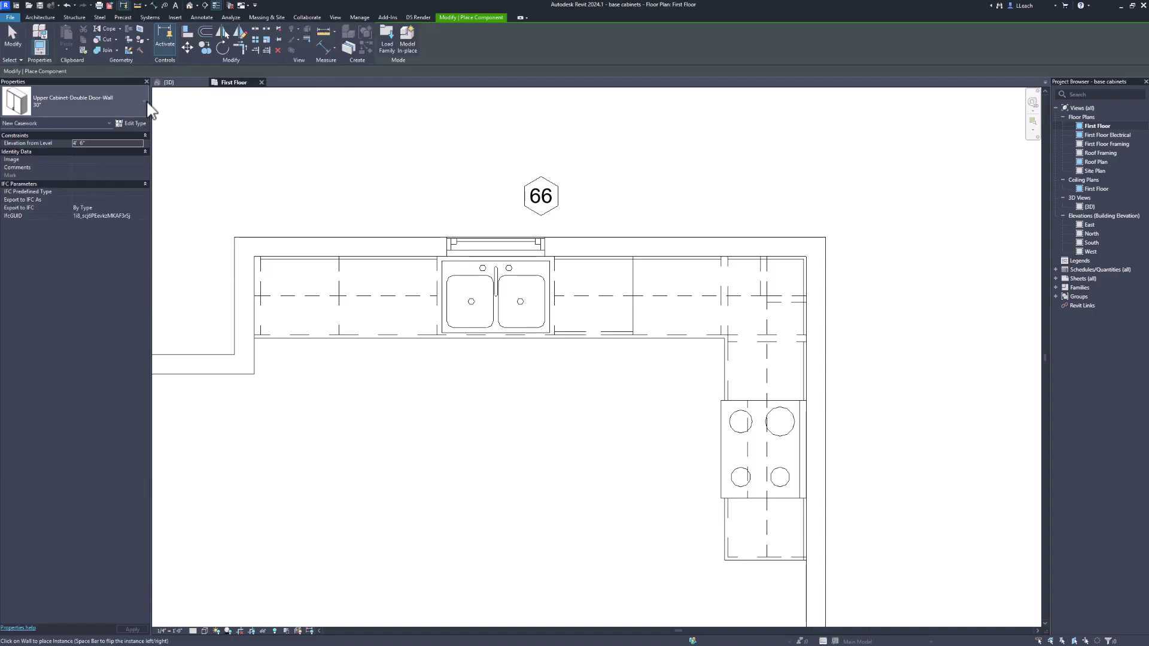
click(142, 102)
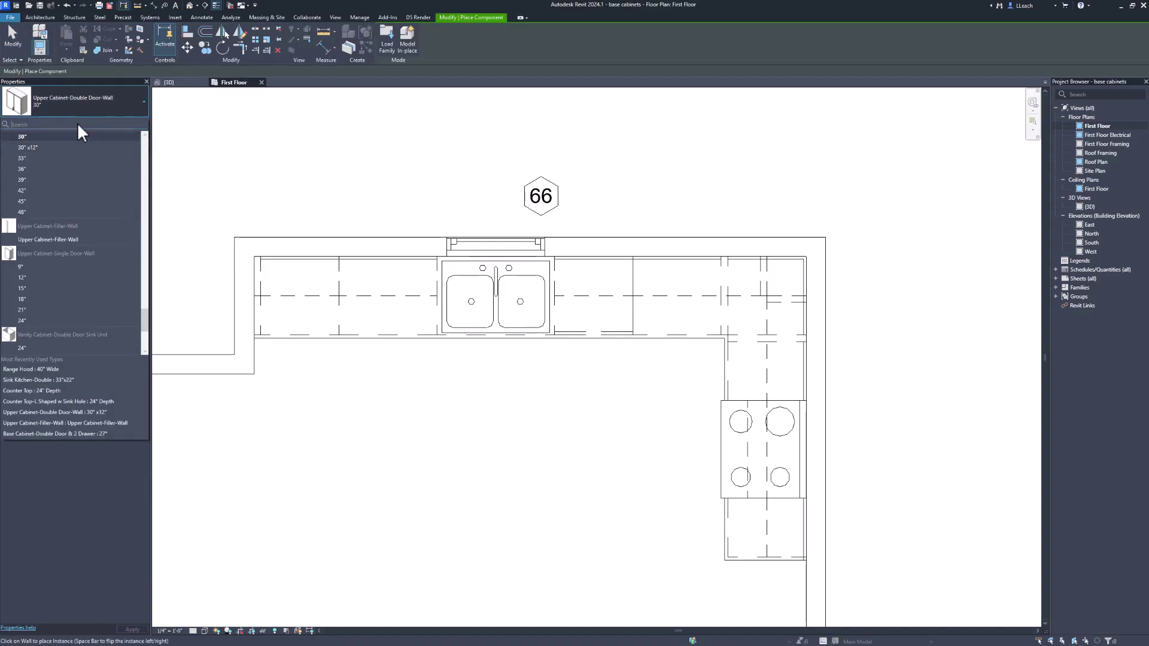
text(REWF)
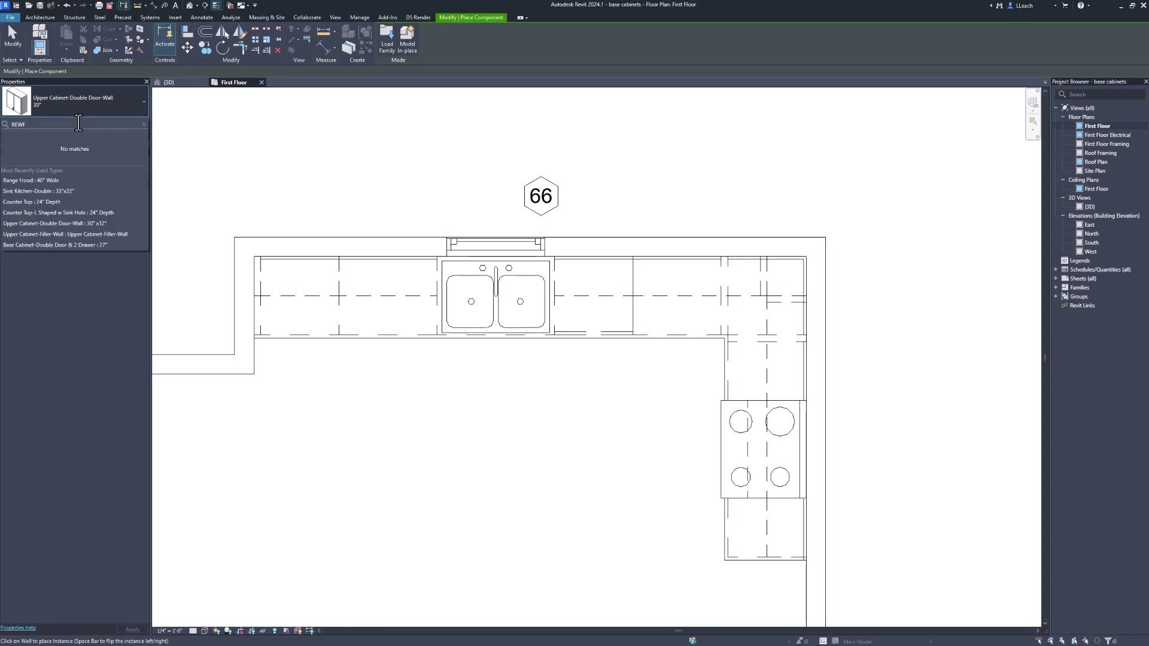
text(F)
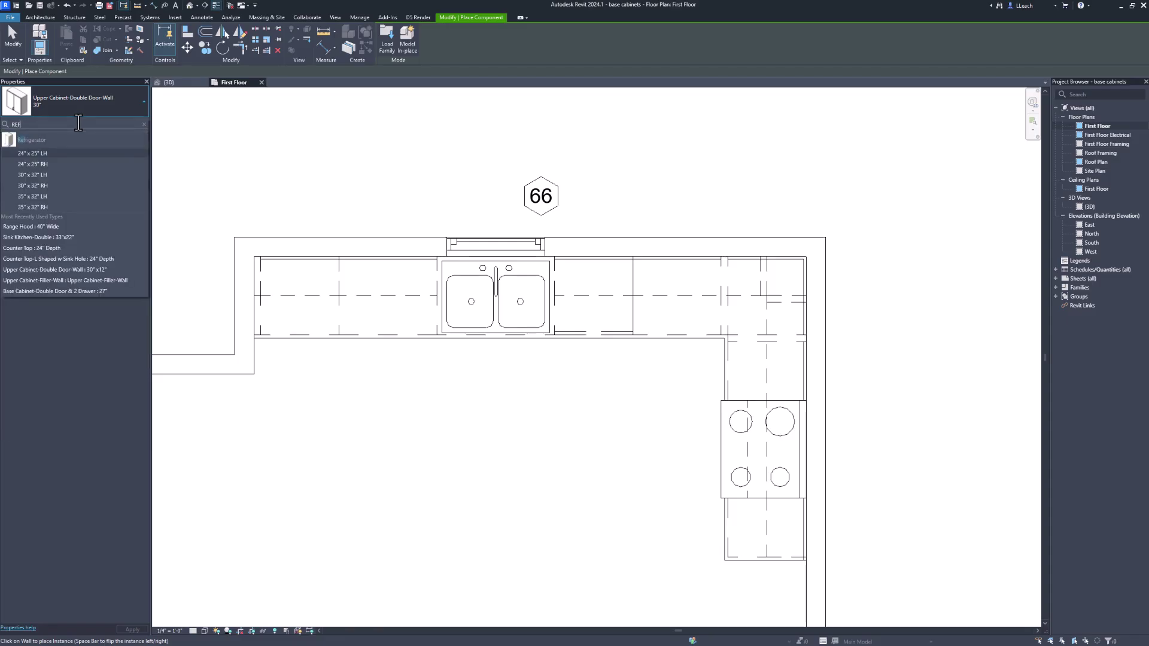
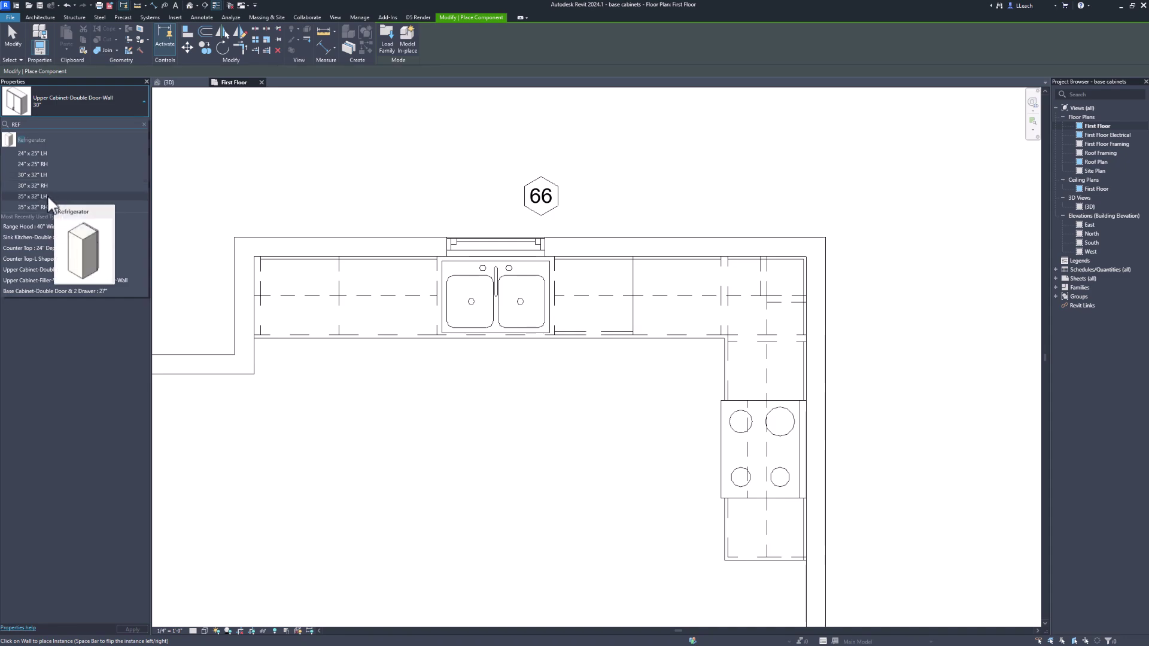
click(48, 197)
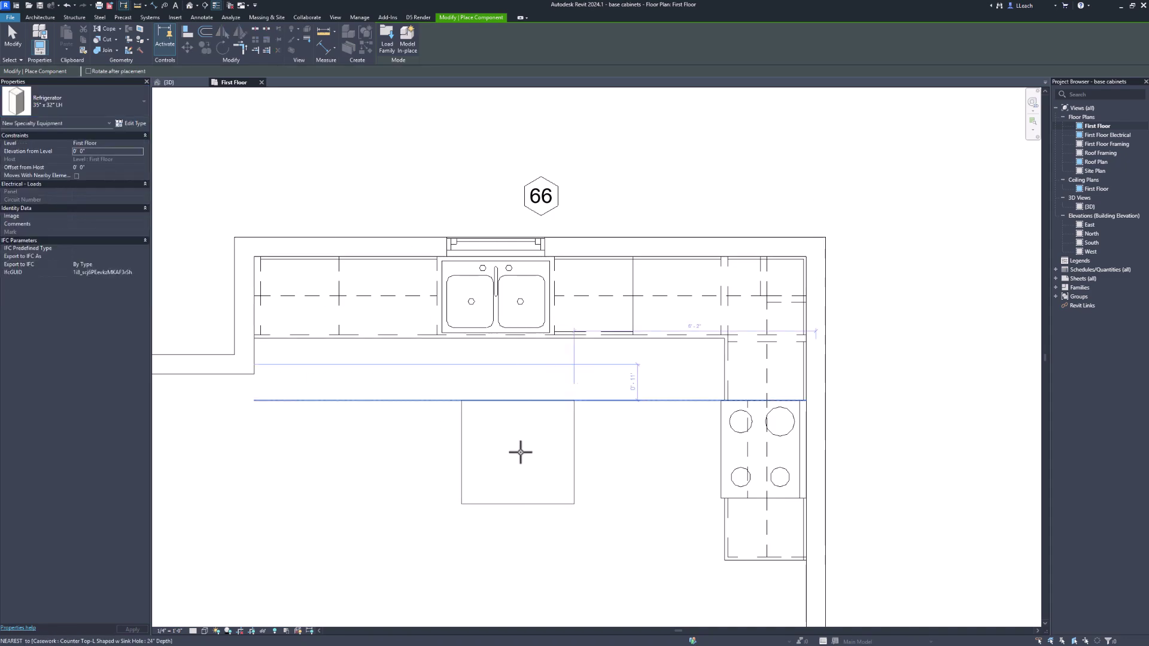
middle_drag(517, 453, 494, 377)
middle_drag(558, 497, 536, 407)
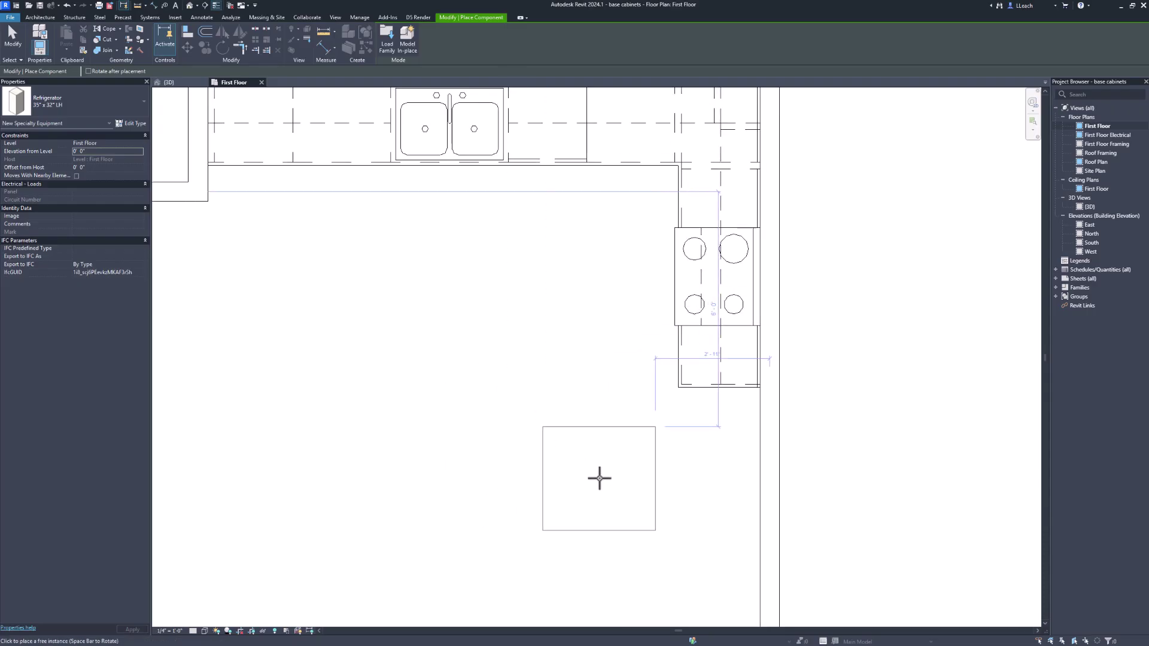
key(space)
key(space)
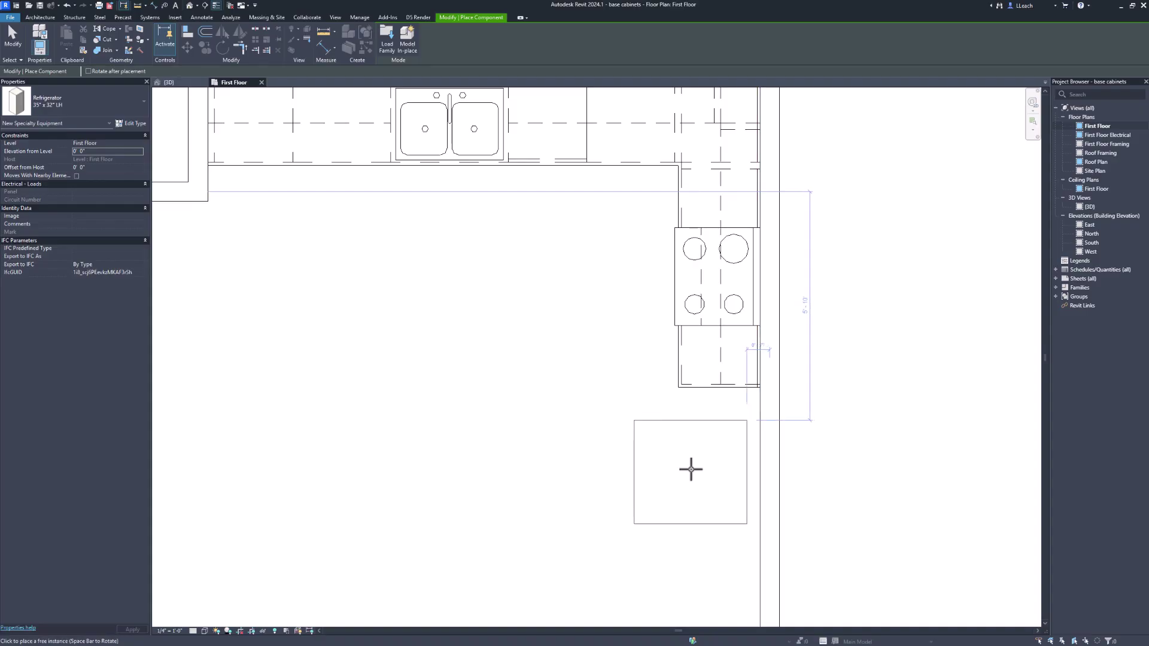
click(673, 466)
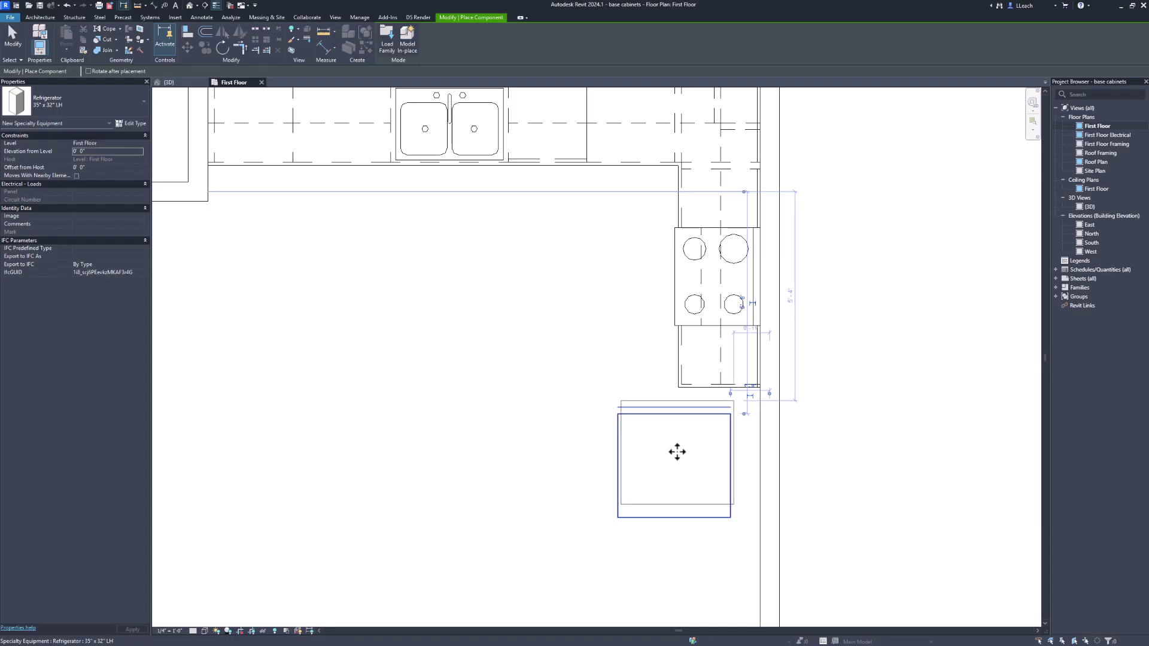
key(Escape)
key(Escape)
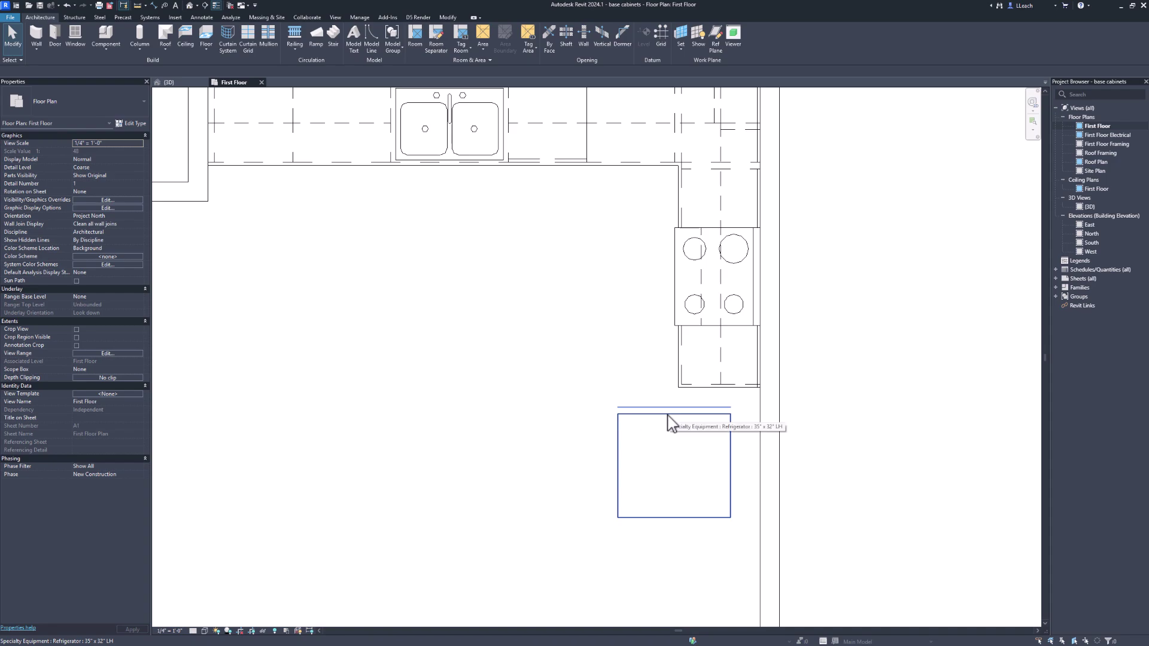
Rotate the refrigerator 90° clockwise so its back faces the east wall
click(670, 423)
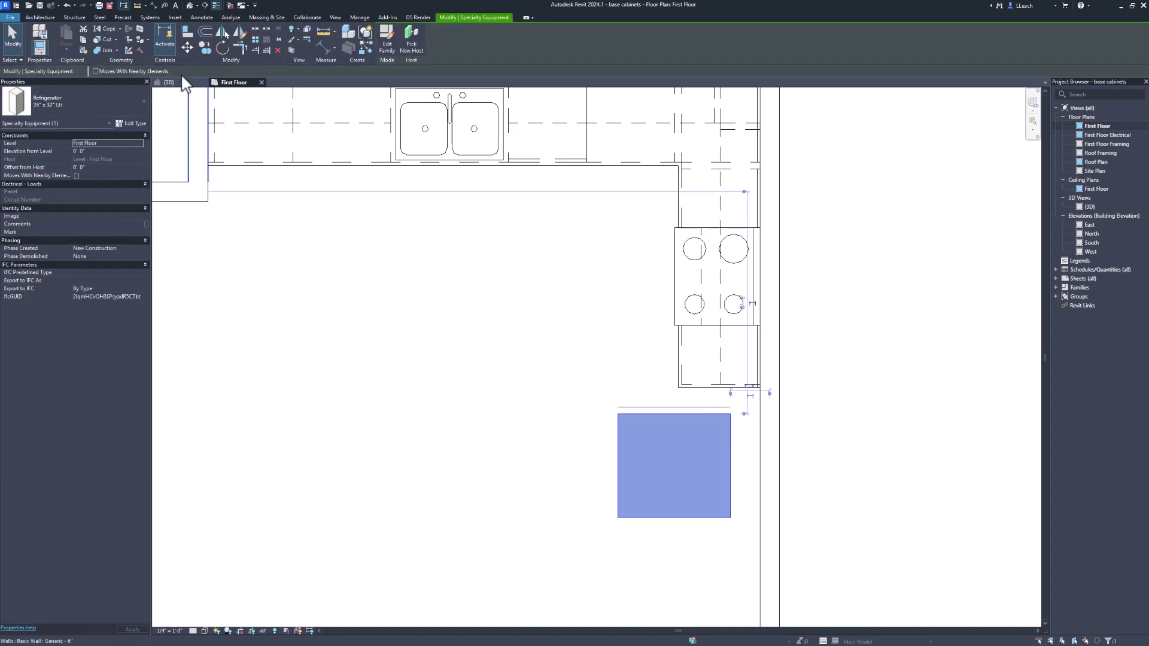
click(222, 48)
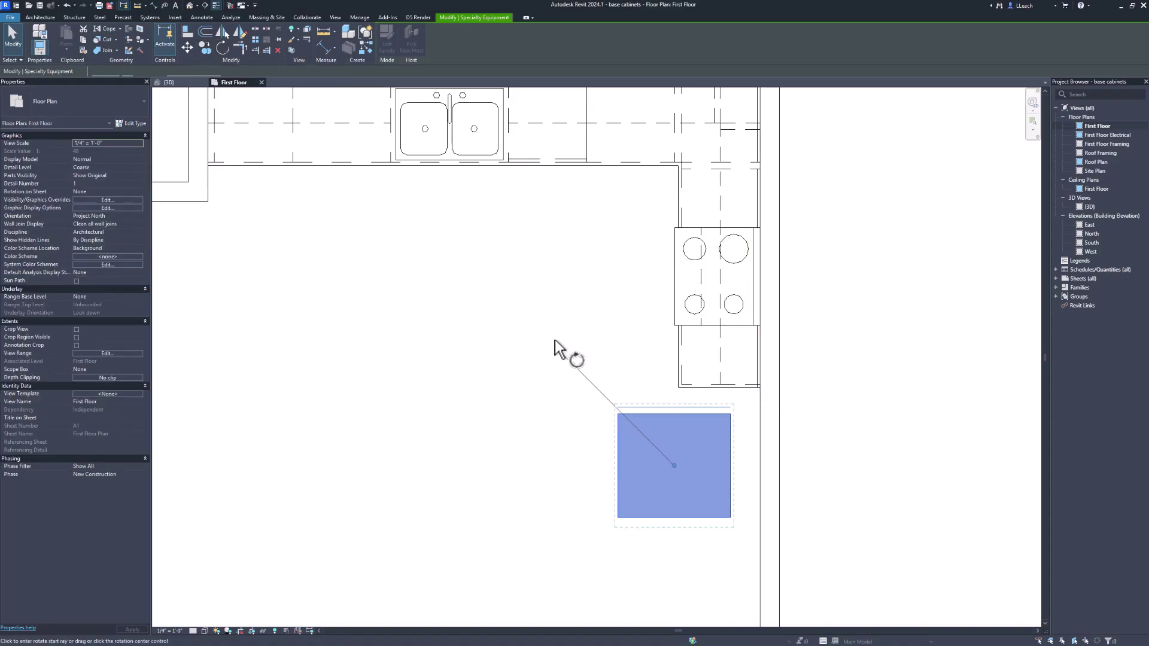
click(675, 379)
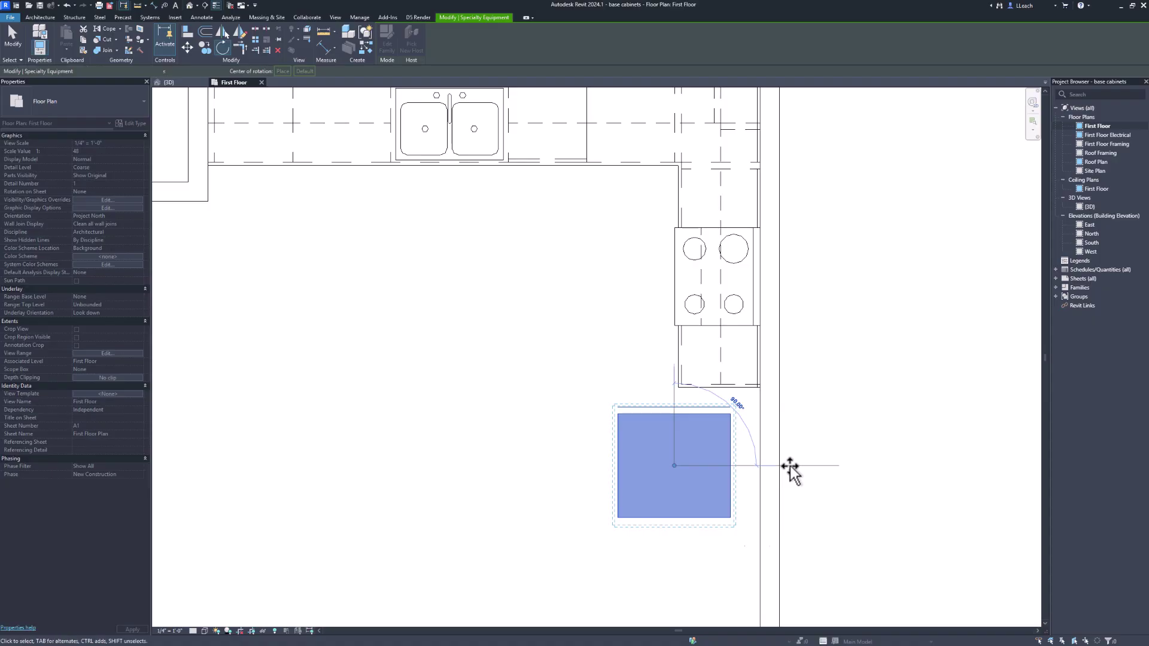
click(790, 470)
click(740, 461)
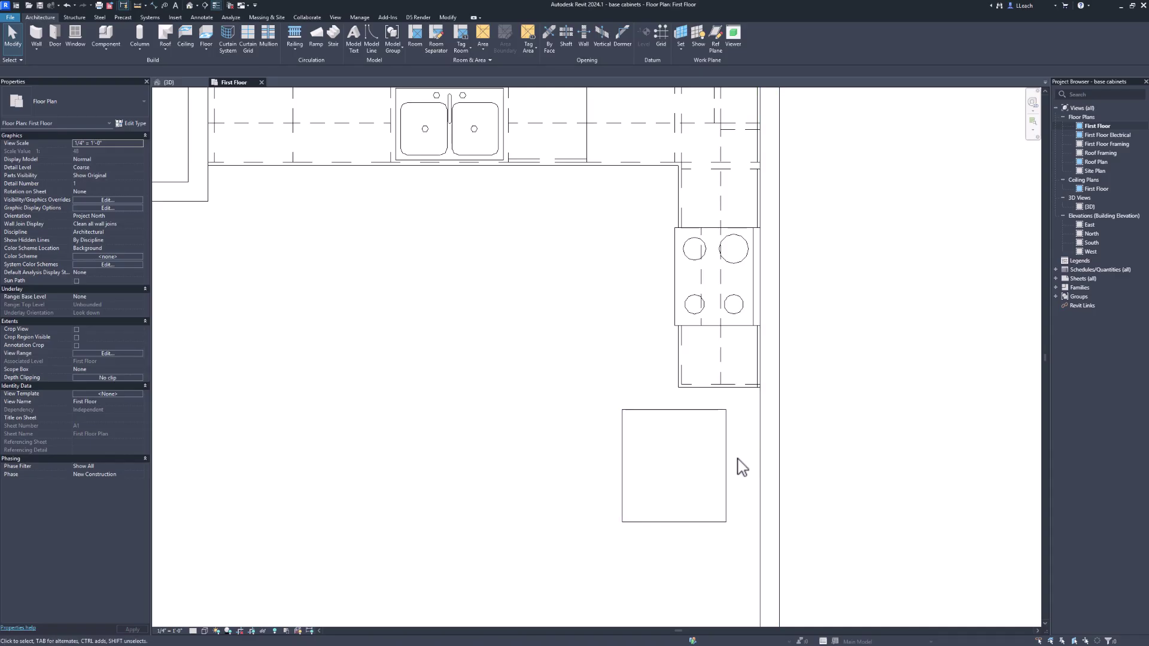
Align the refrigerator's back reference line with the interior face of the east wall
click(731, 464)
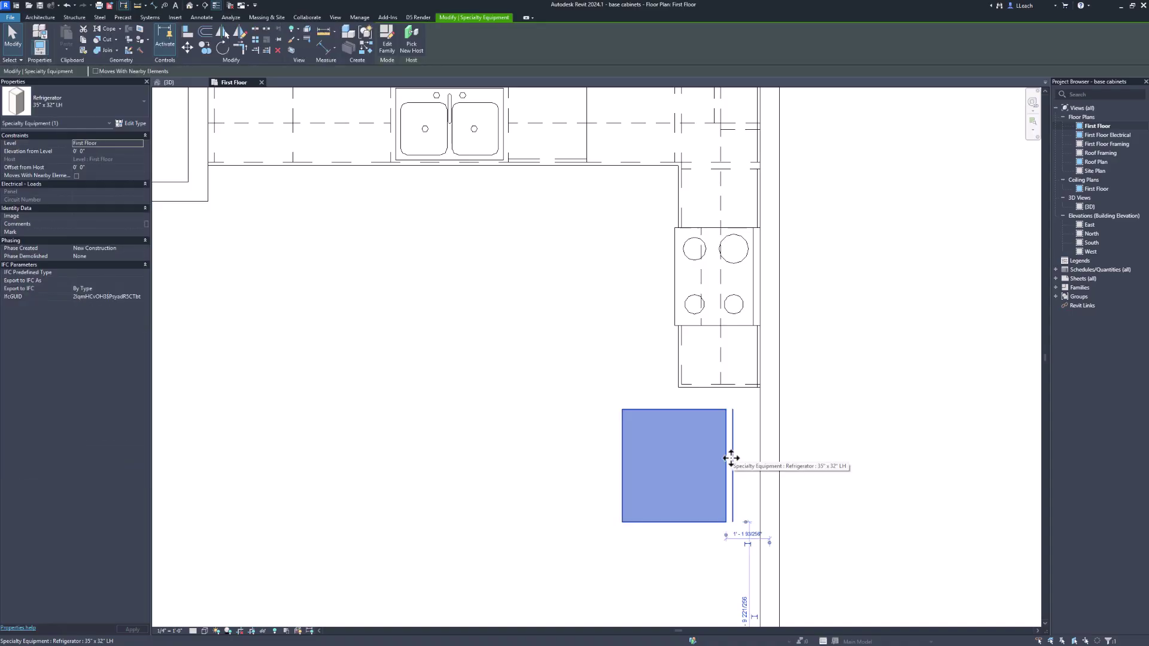
click(187, 33)
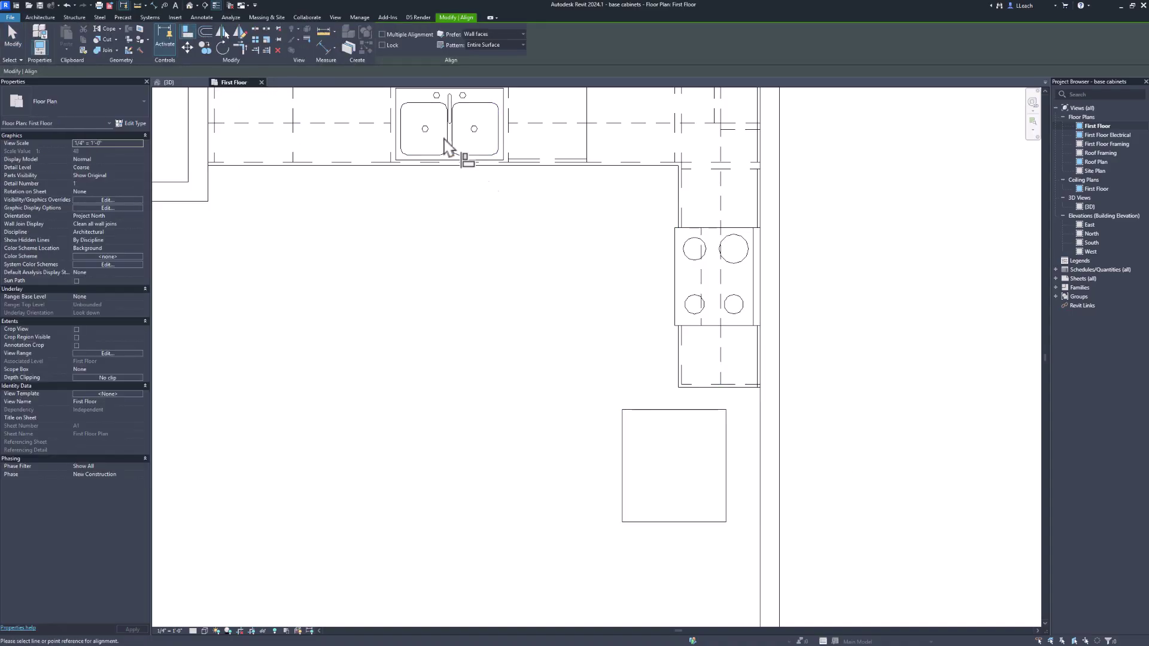
click(761, 459)
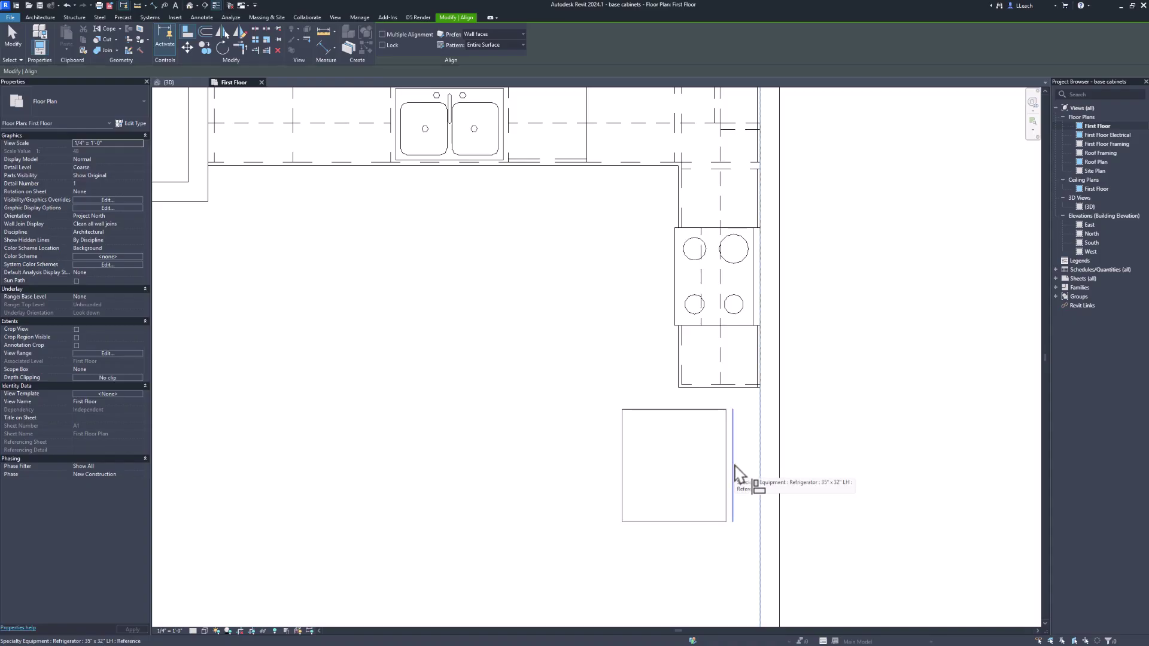
click(735, 466)
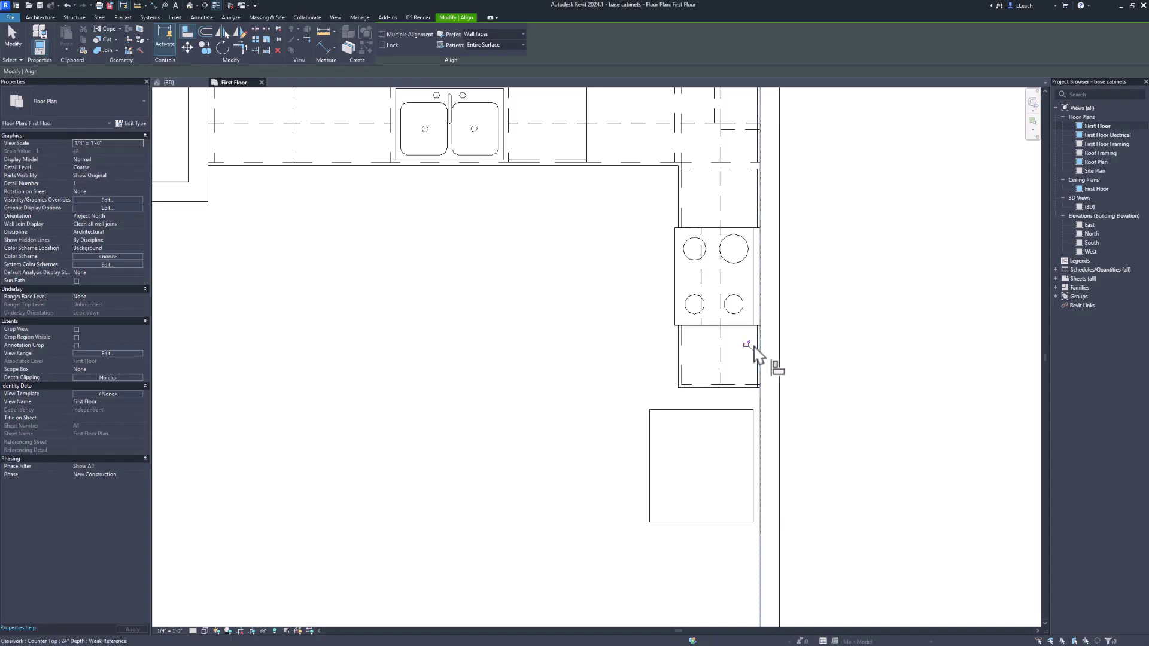
key(Escape)
key(Escape)
Nudge the refrigerator north along the wall to just short of the small countertop's end, and check its placement in the 3D view
click(736, 418)
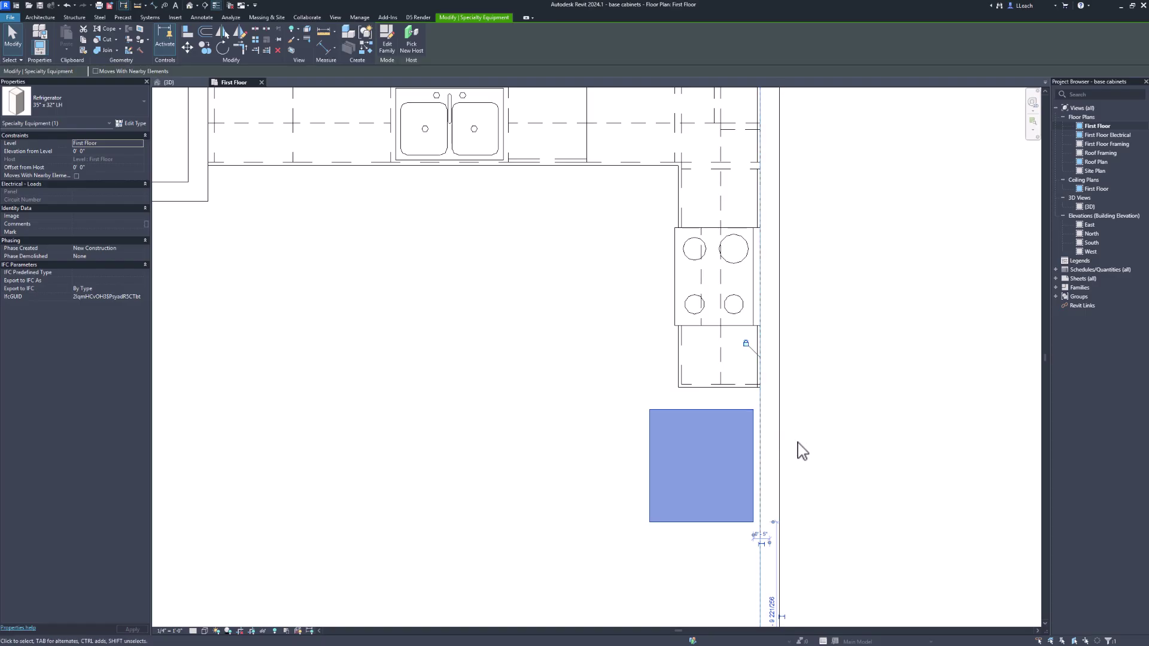
key(Up)
key(Up)
key(Up)
key(Up)
key(Up)
key(Up)
key(Up)
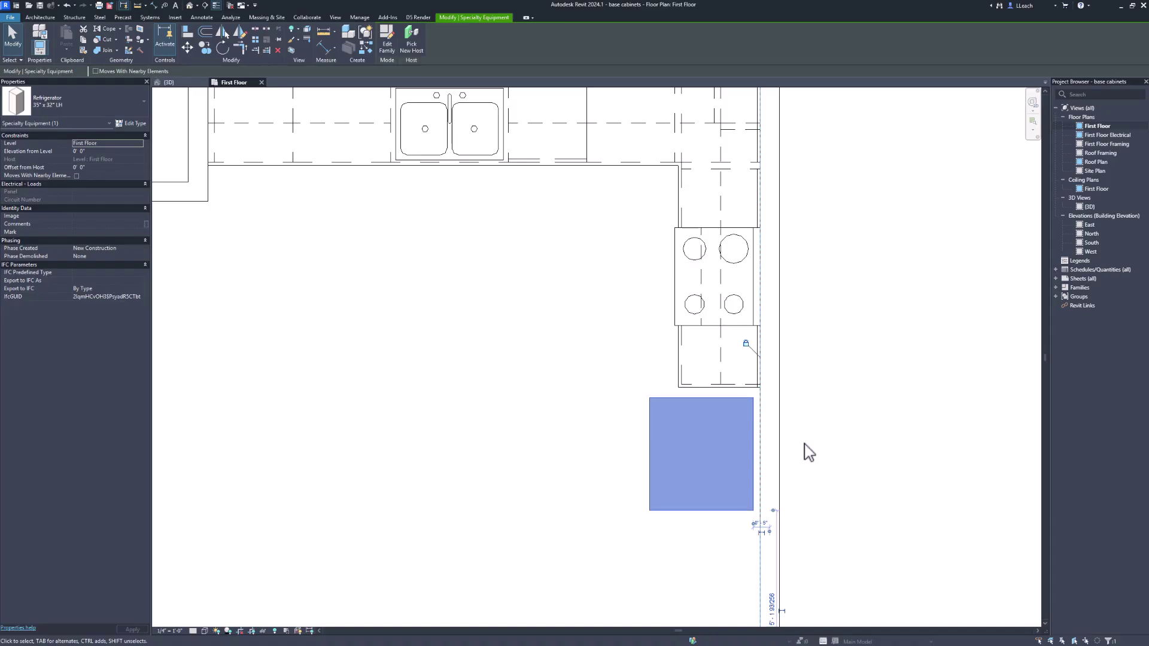
key(Down)
key(Up)
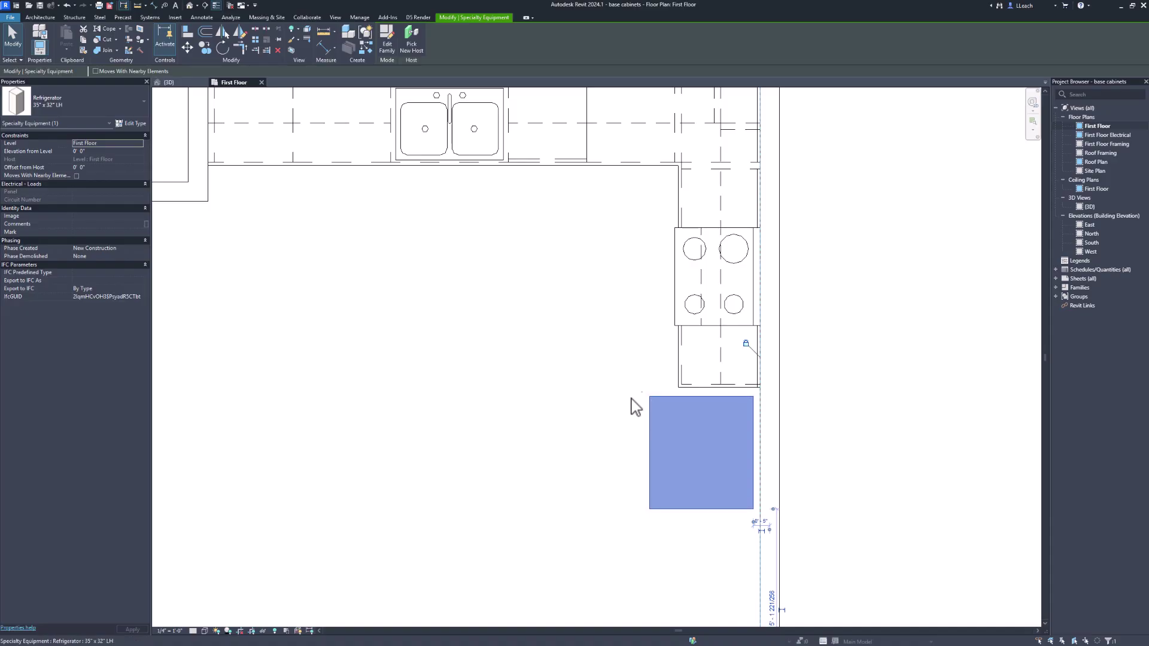
click(505, 323)
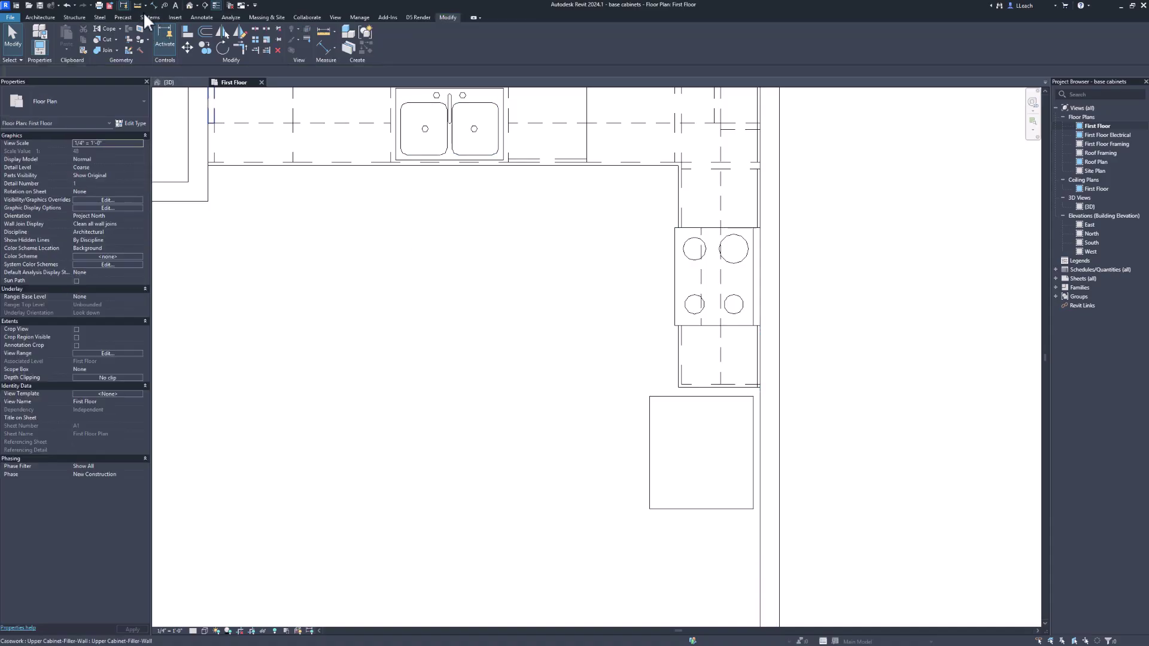
click(169, 82)
scroll(630, 405, up, 2)
scroll(630, 400, down, 4)
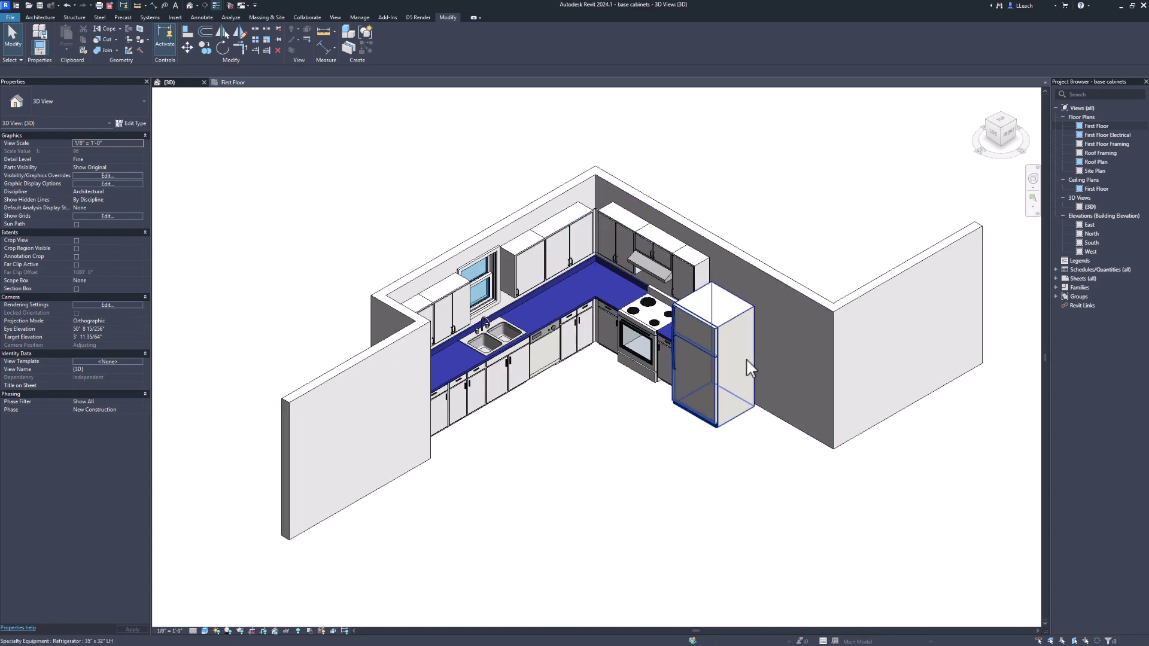
In the First Floor plan, move the southeast wall so its outer face sits 1' south of the refrigerator's south edge
click(240, 83)
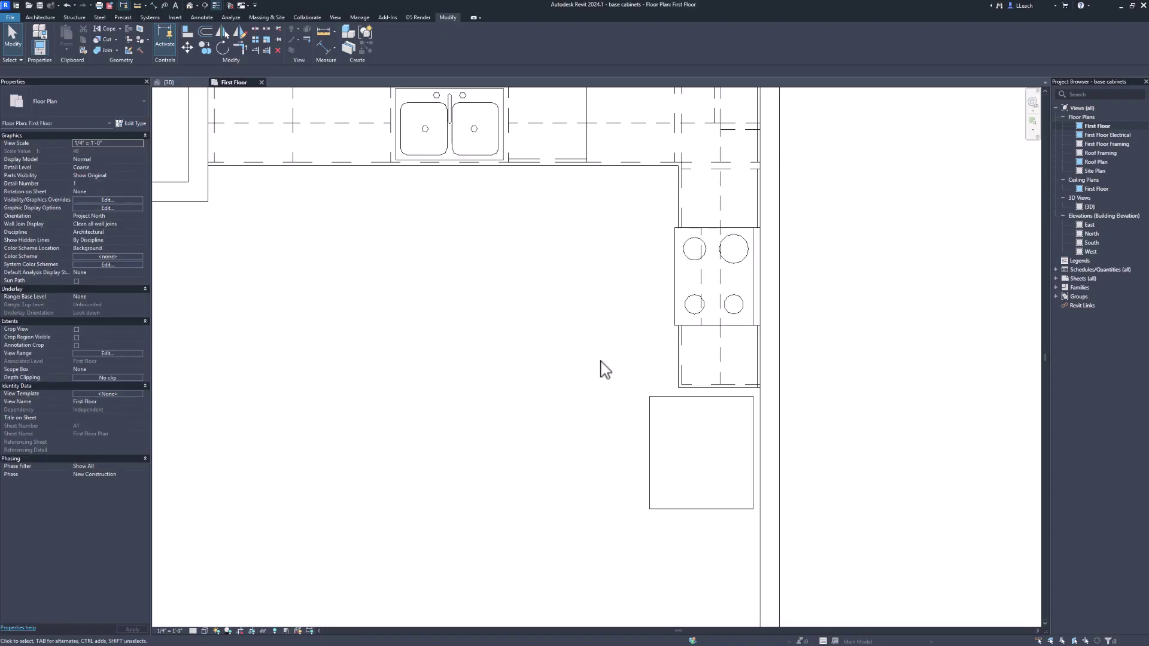
scroll(601, 372, up, 1)
scroll(605, 332, down, 3)
scroll(605, 327, down, 1)
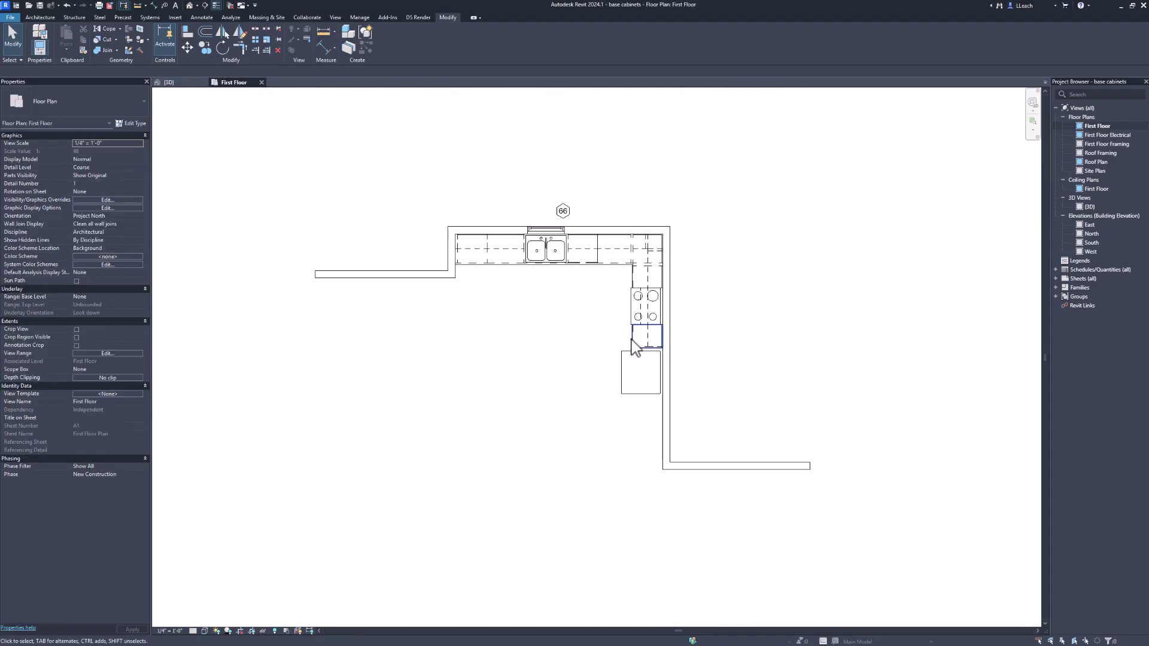
click(712, 466)
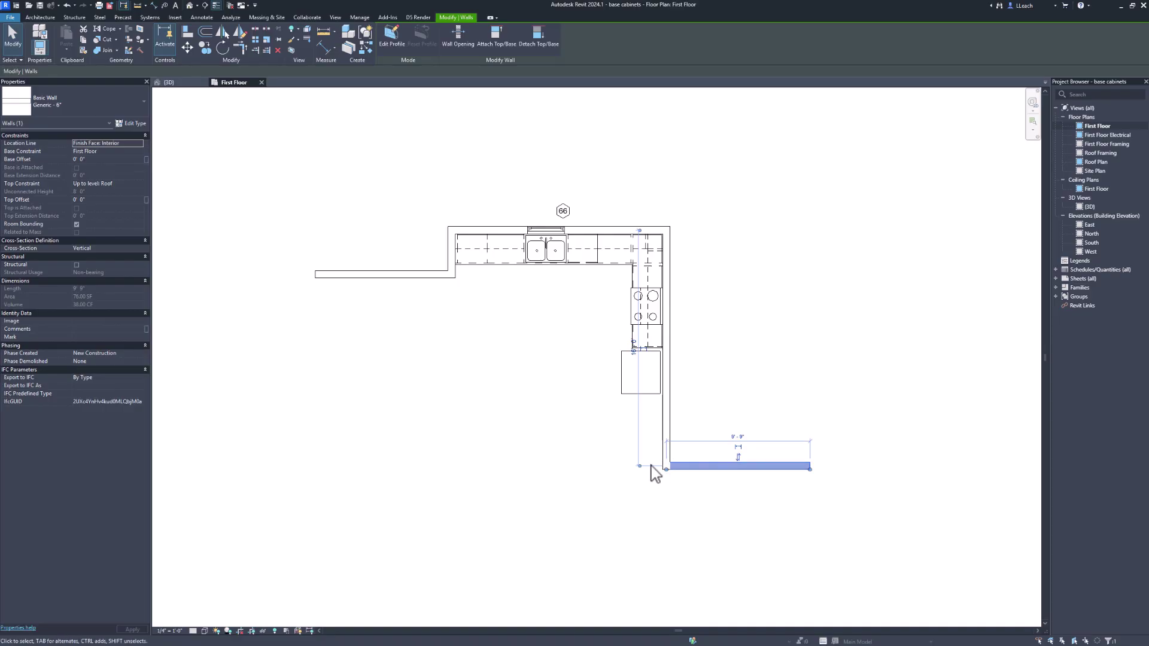
scroll(651, 466, down, 3)
scroll(643, 468, up, 5)
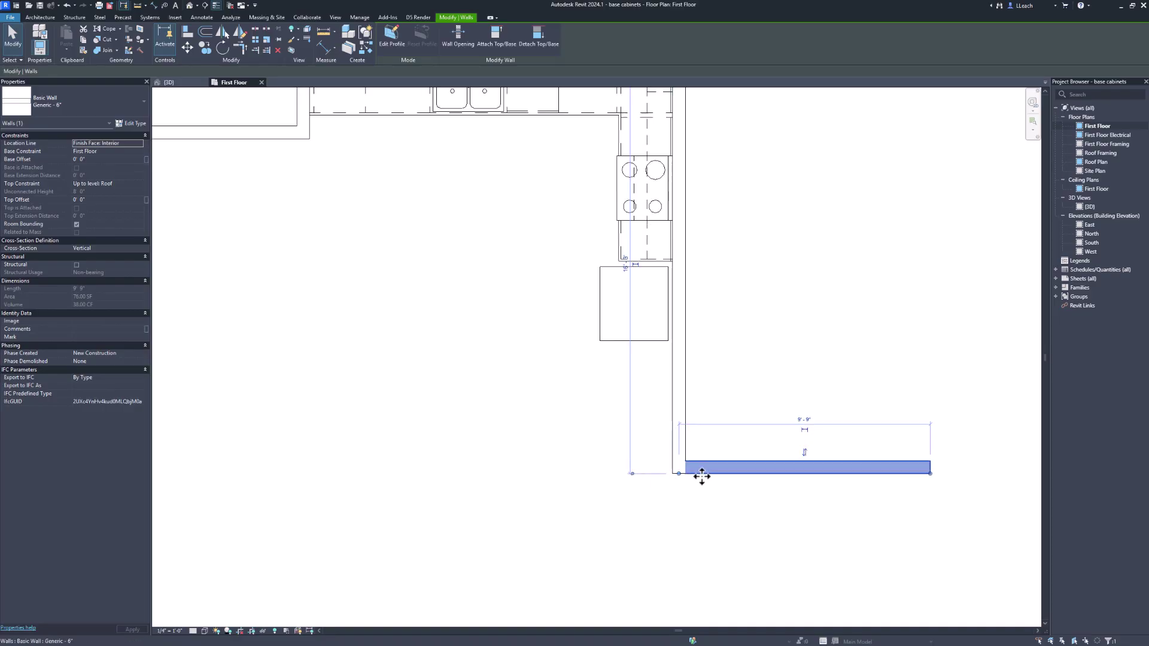
middle_drag(718, 403, 702, 465)
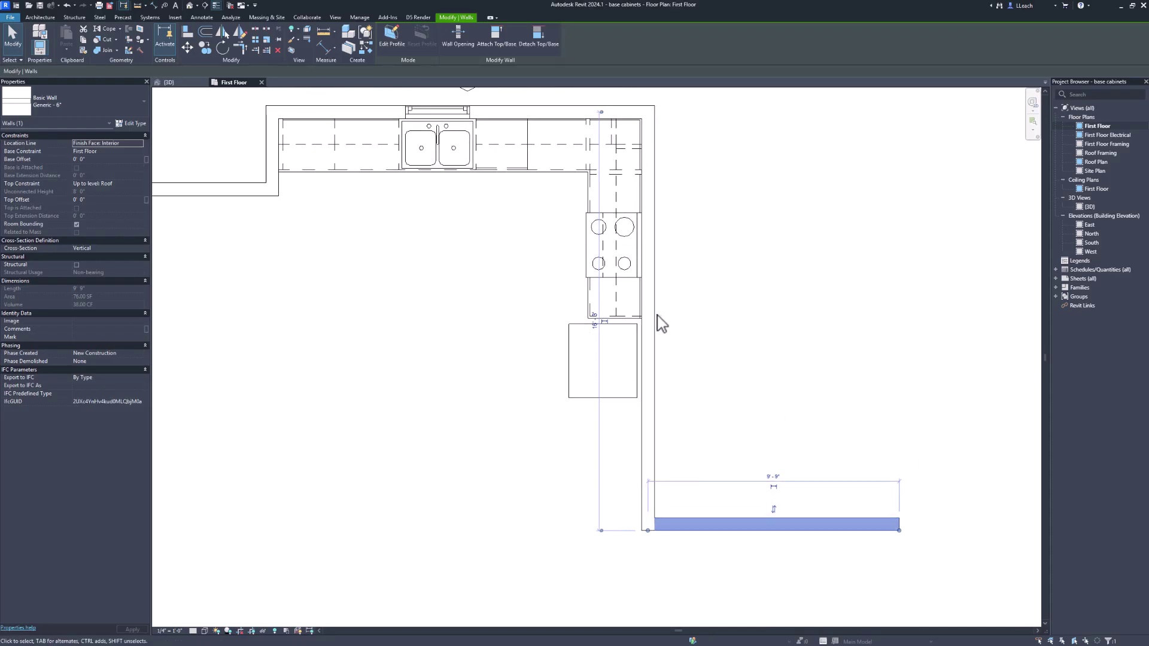
middle_drag(675, 310, 672, 318)
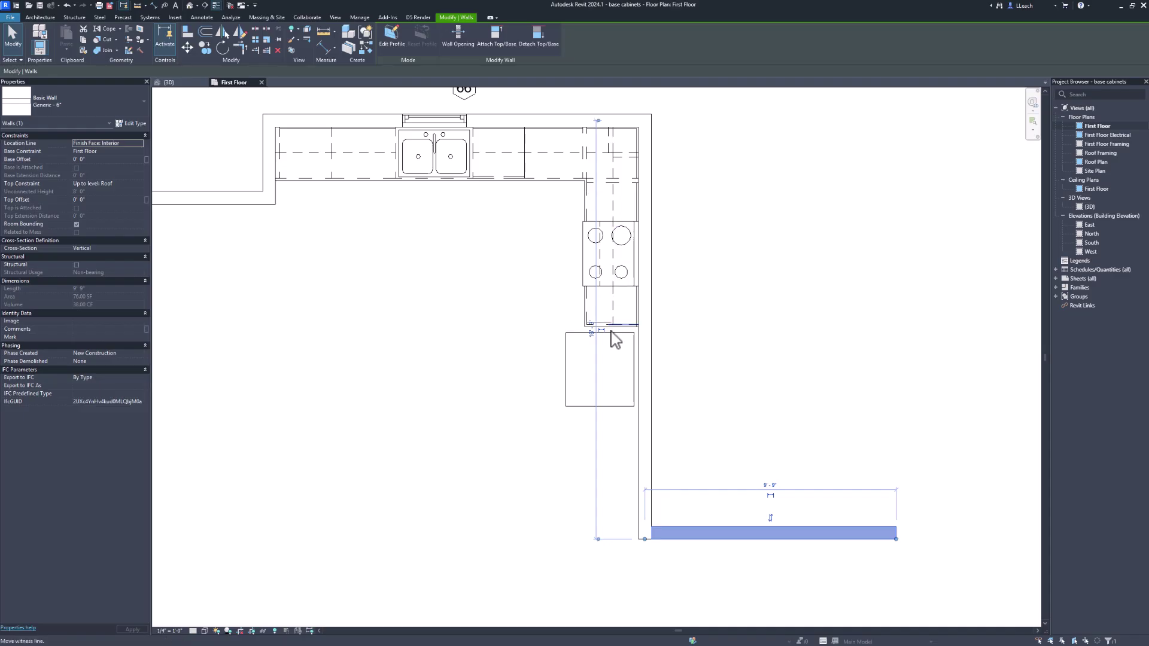
drag(614, 403, 622, 418)
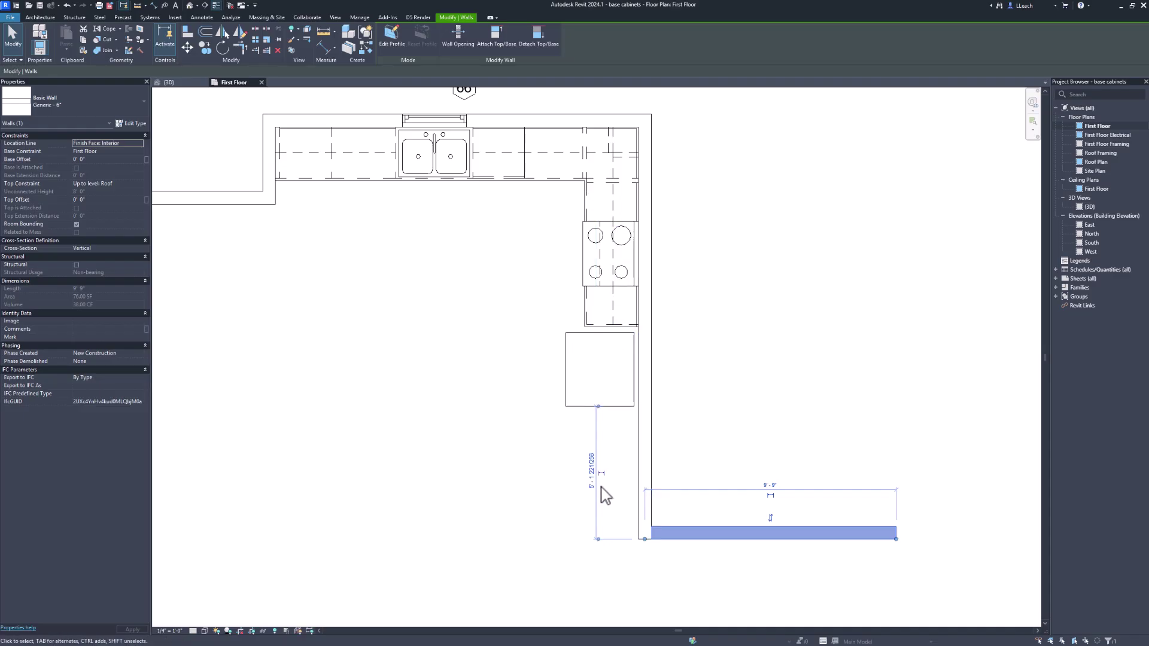
scroll(603, 492, up, 1)
click(592, 472)
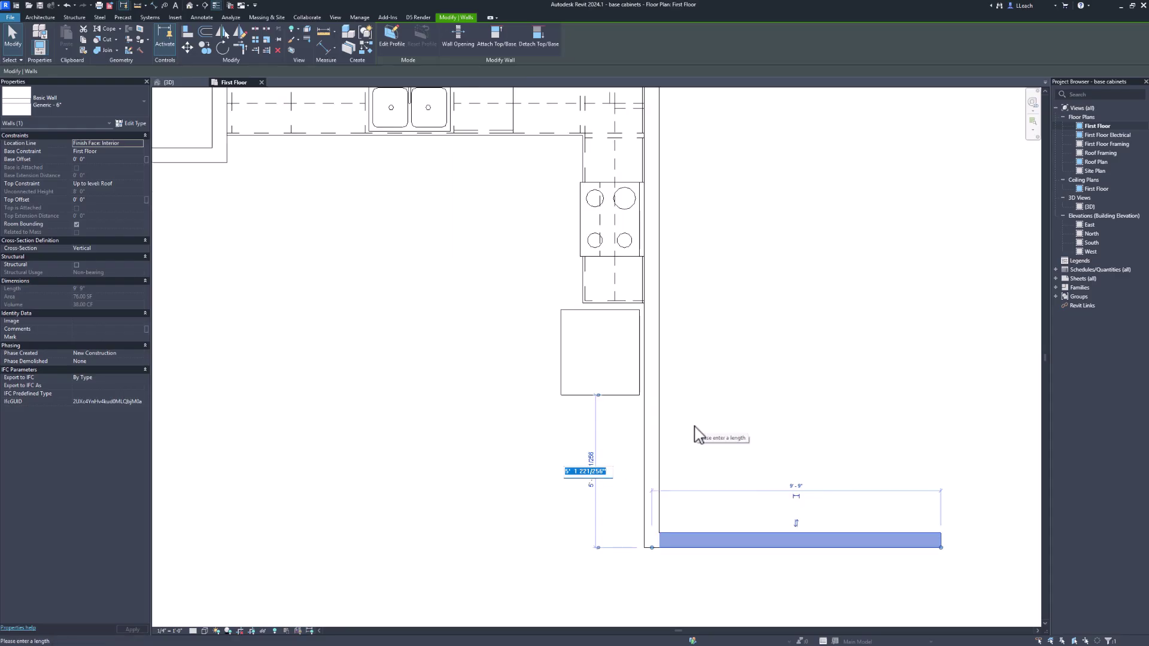
text(1)
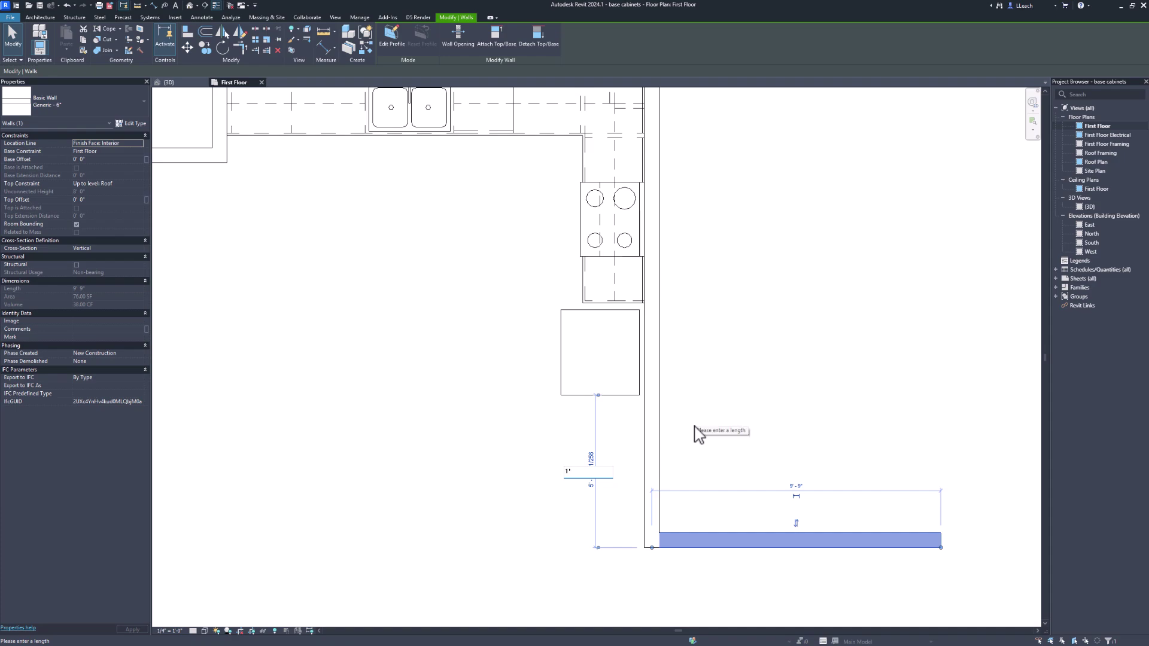
key(Return)
key(Escape)
scroll(587, 325, down, 3)
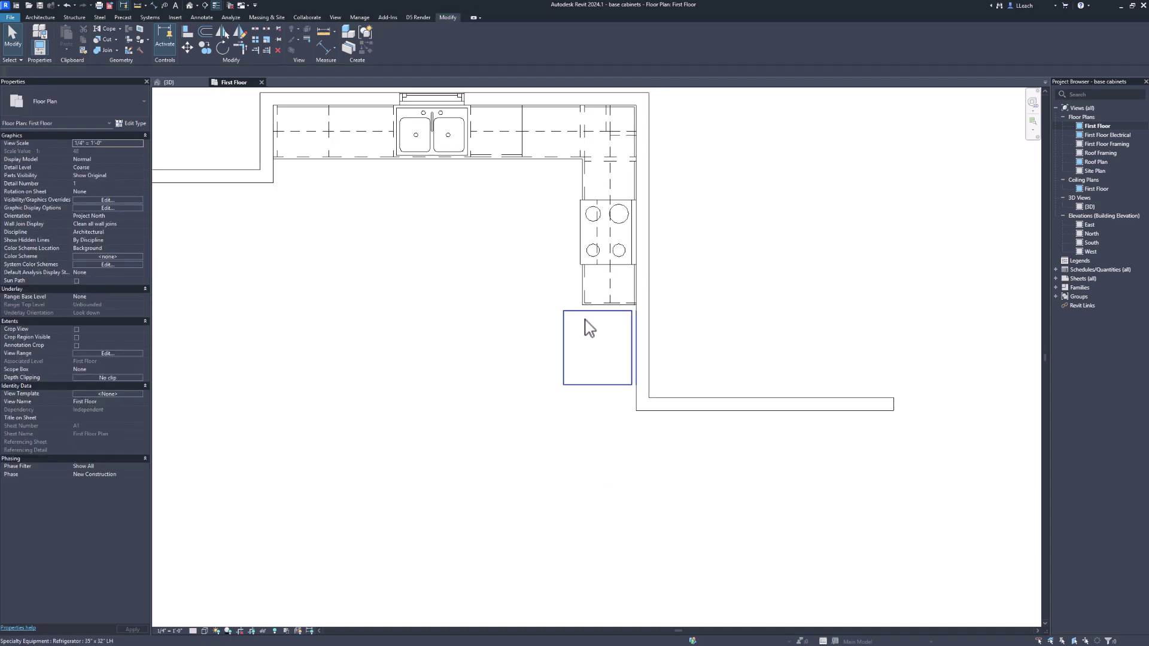
Start an architectural floor on the First Floor with the type Wood Joist 10" - Wood Finish
middle_drag(587, 321, 689, 377)
middle_drag(622, 330, 590, 351)
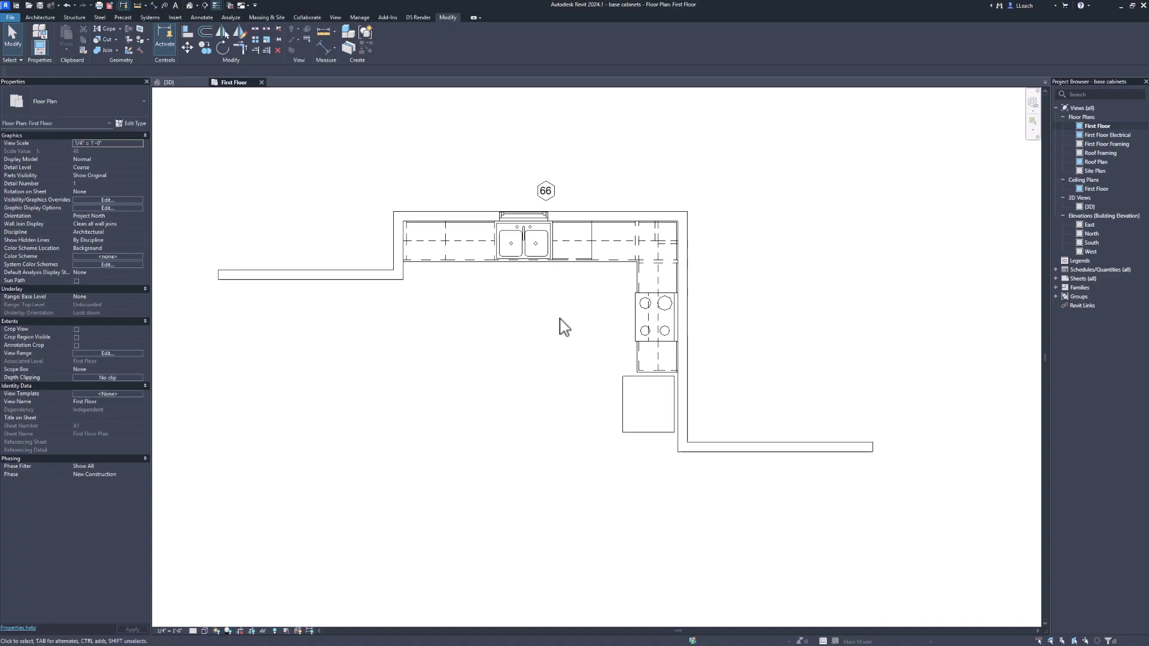
click(45, 16)
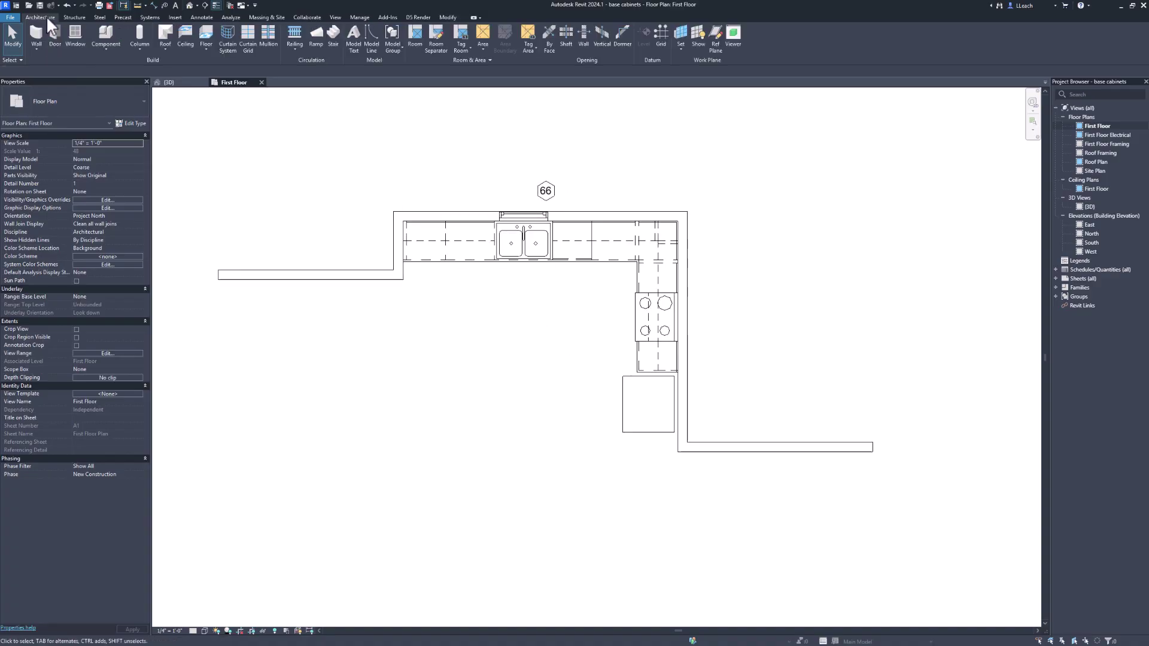
click(205, 49)
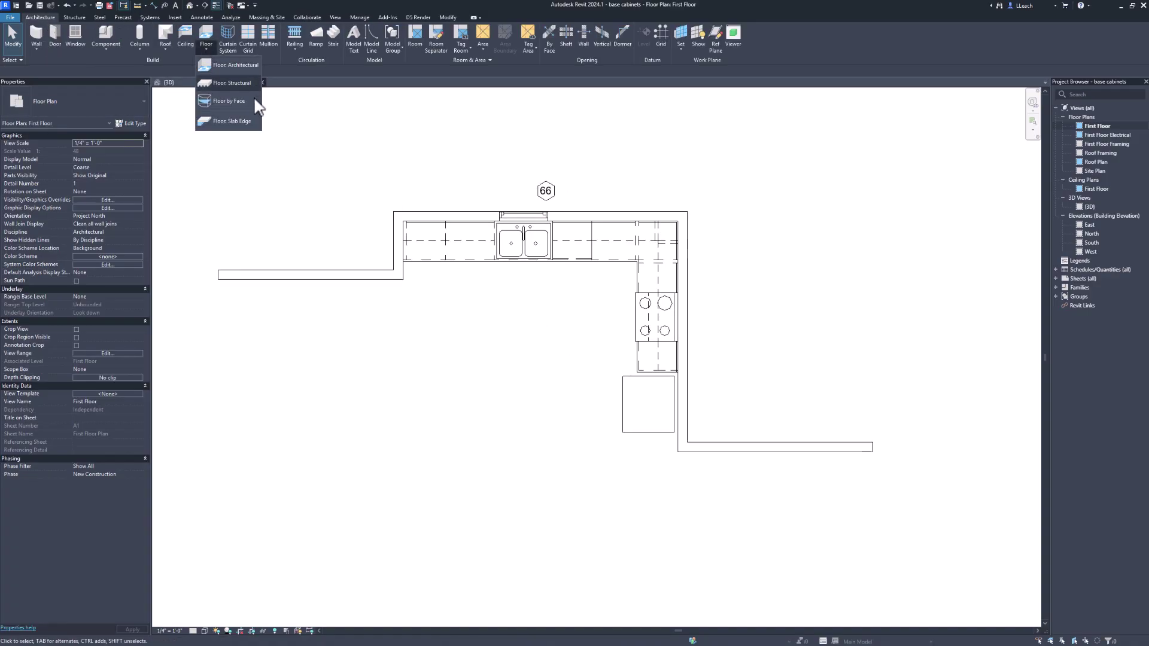
click(232, 66)
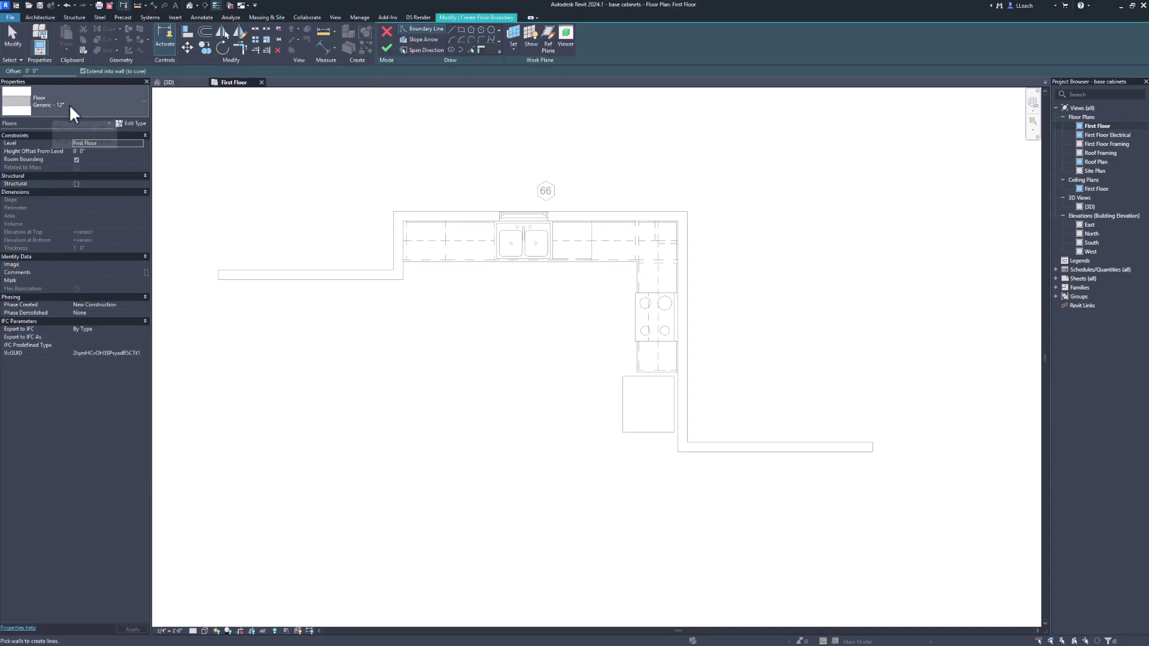
click(141, 100)
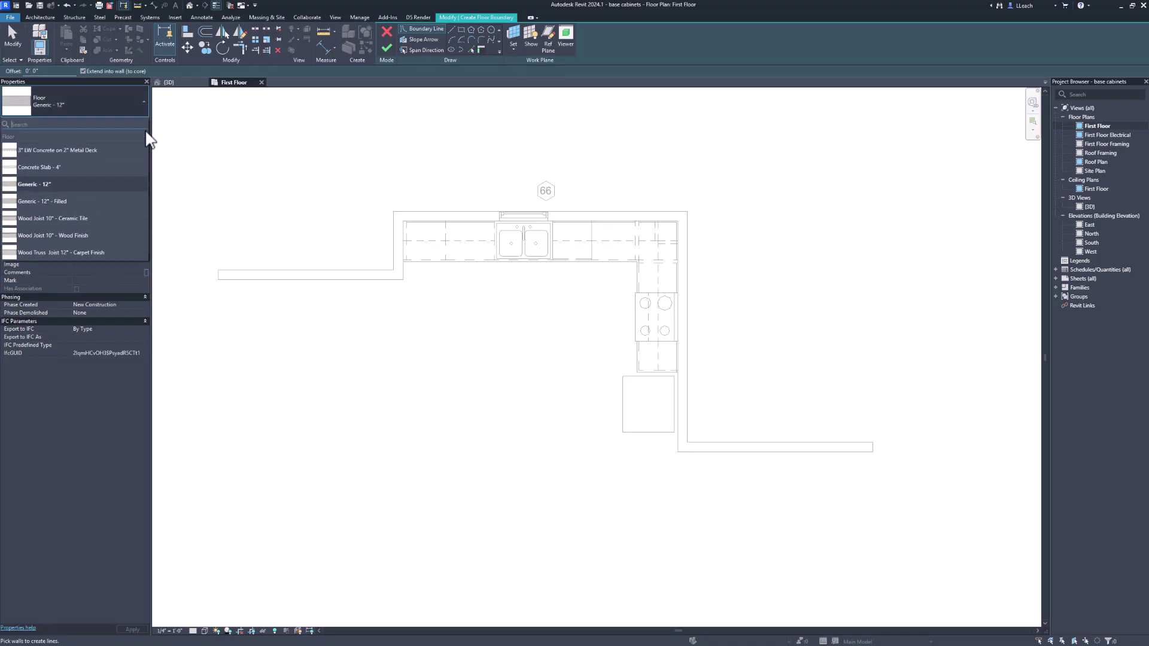
click(85, 236)
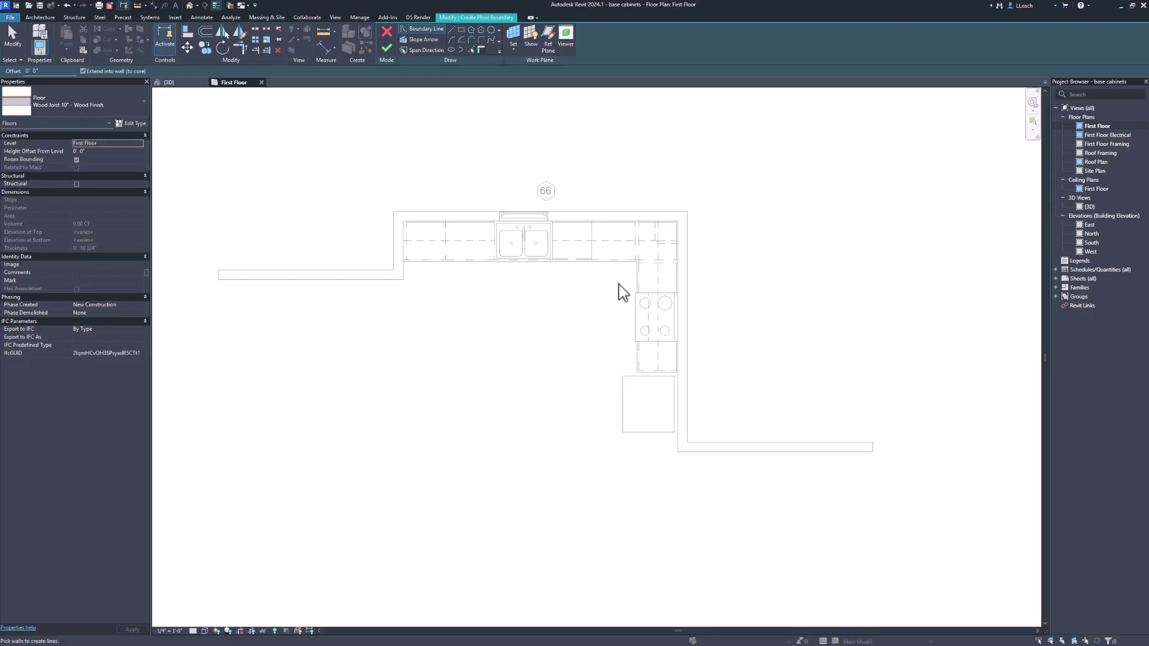
Sketch a closed floor boundary along the walls' outer edges, with straight sides and a south edge about 33'-7" long across the open area
click(452, 27)
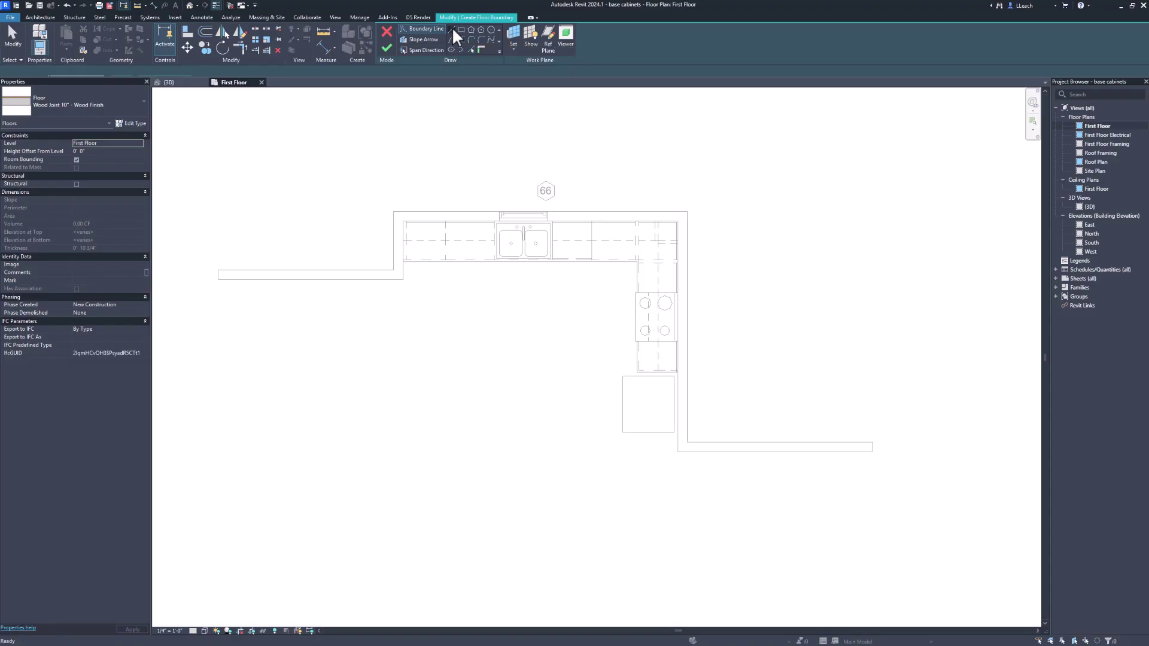
click(873, 442)
click(687, 442)
click(688, 212)
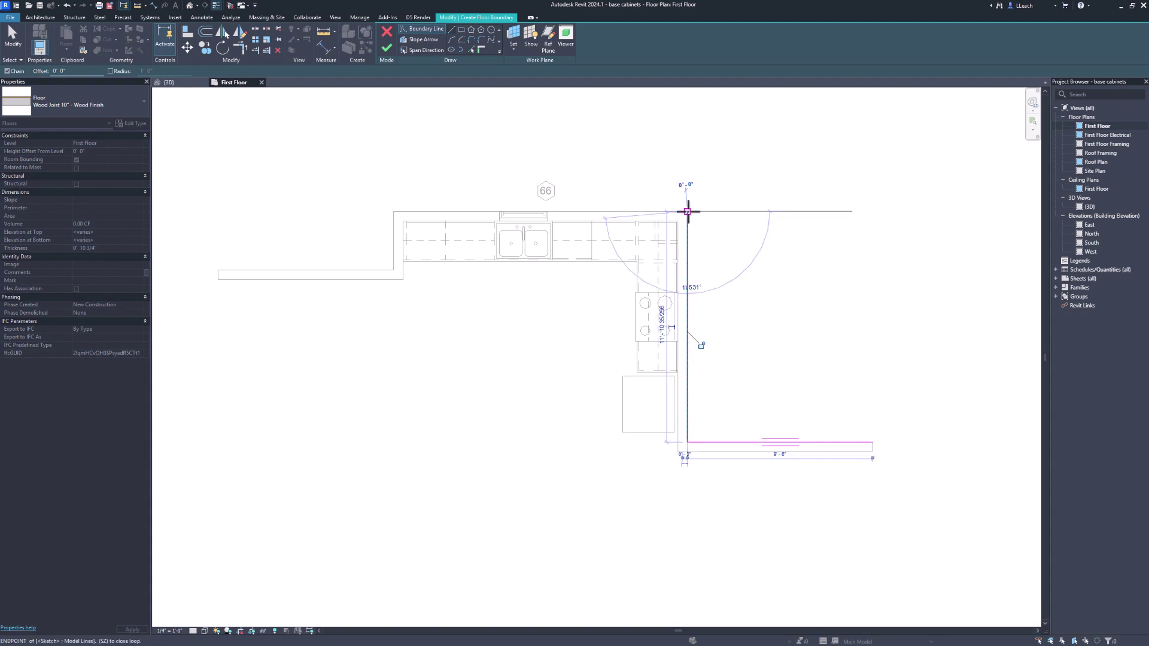
click(393, 211)
click(392, 270)
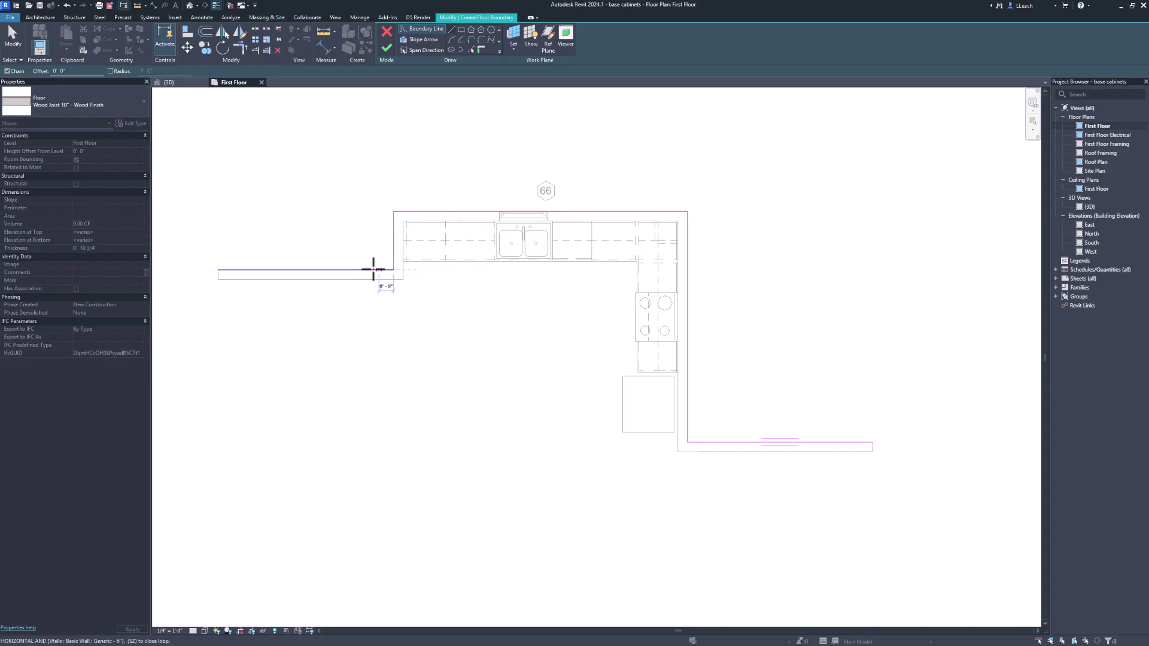
click(218, 270)
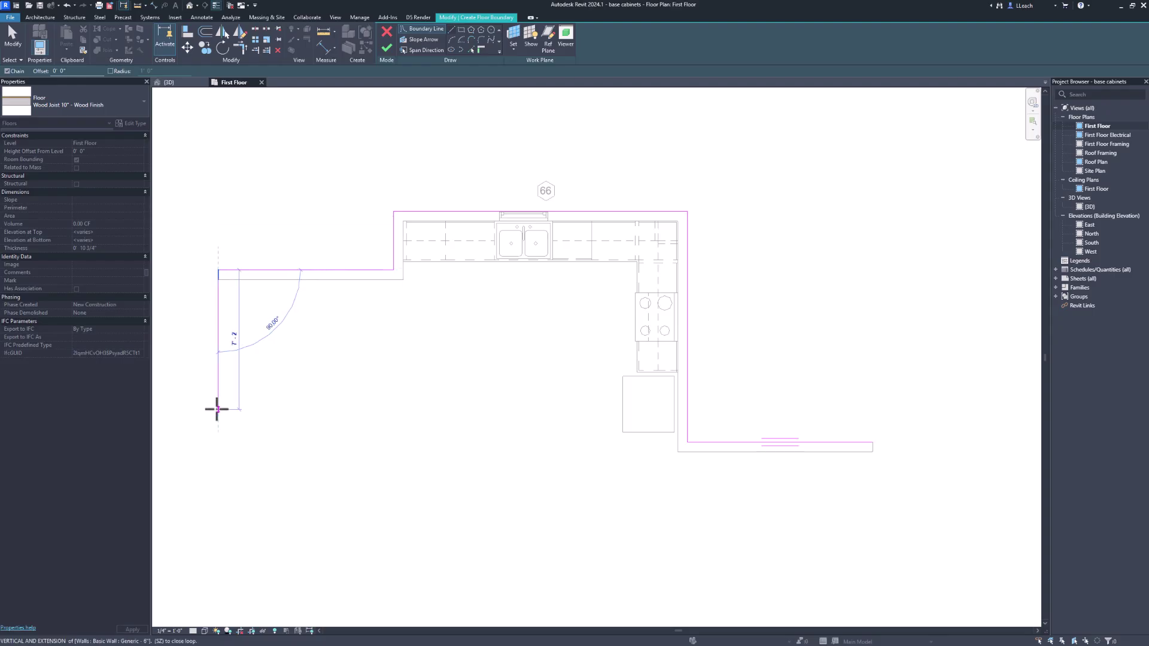
click(218, 523)
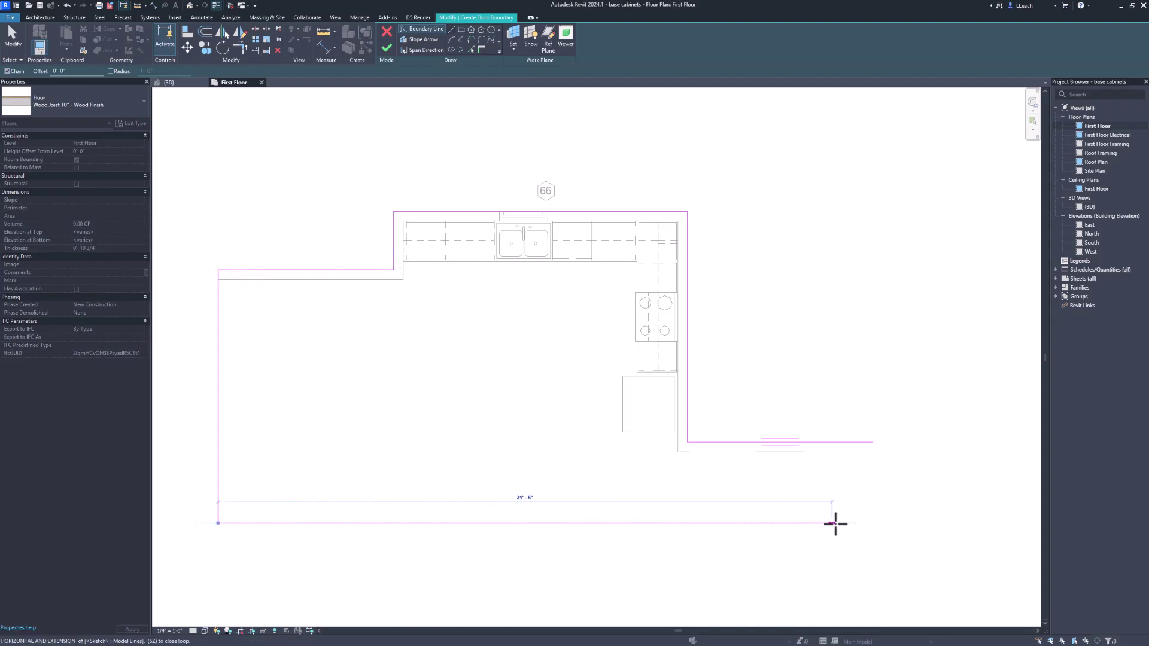
click(872, 518)
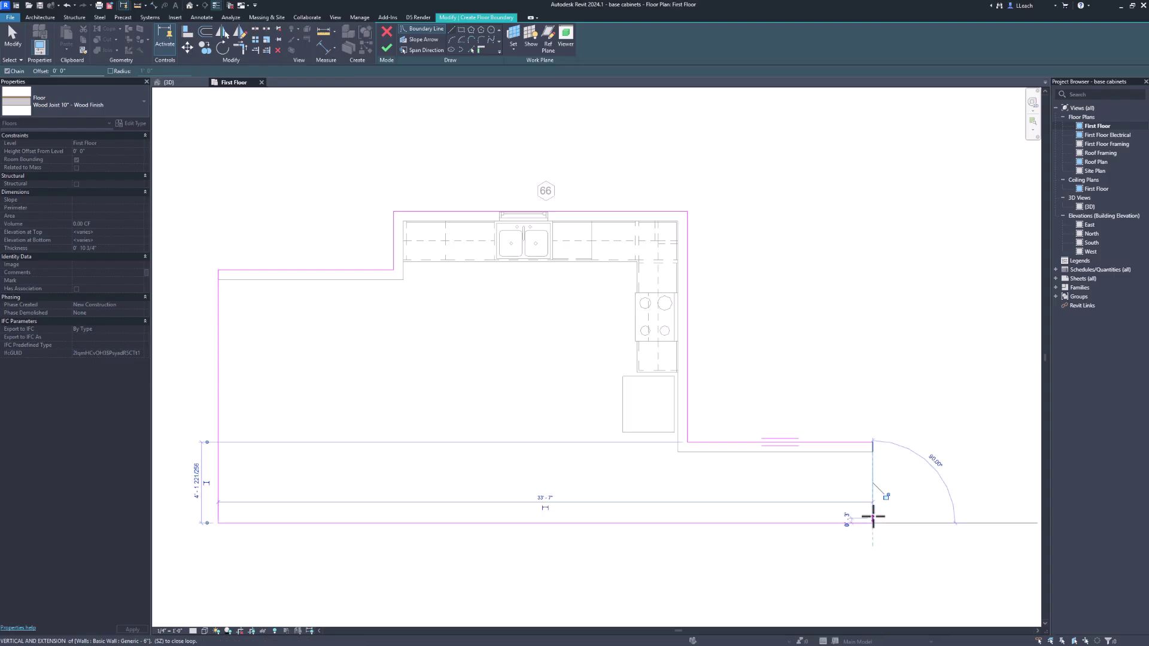
click(876, 441)
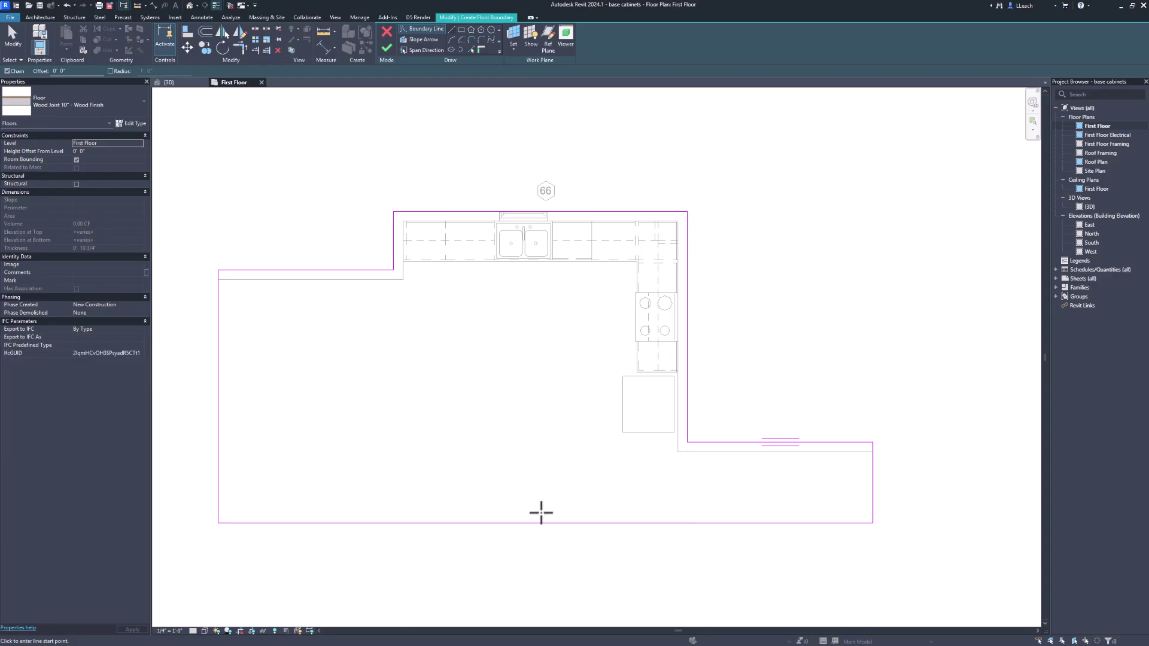
key(Escape)
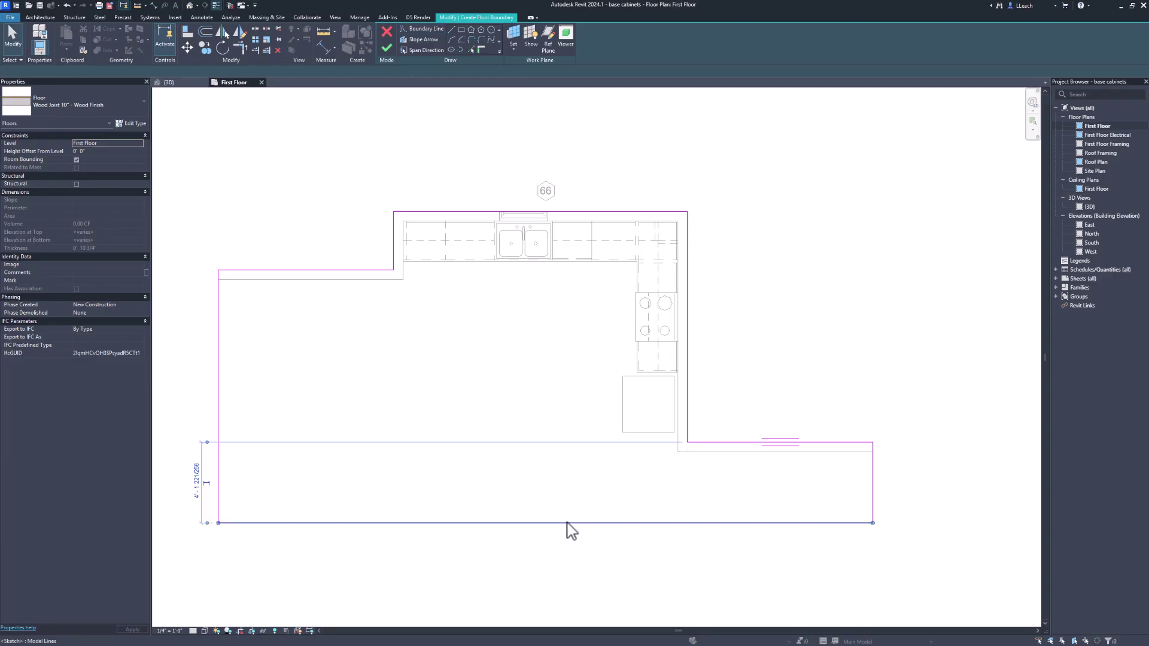
Set the floor boundary's south line 4' from the south face of the southeast wall
click(568, 523)
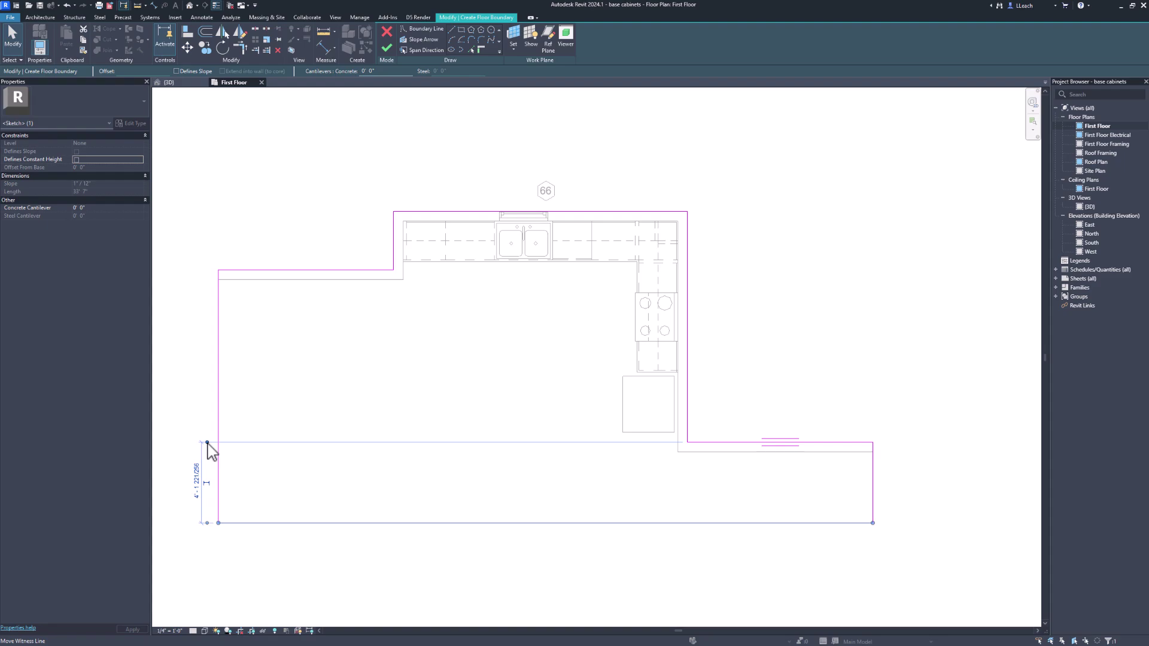
drag(207, 442, 704, 464)
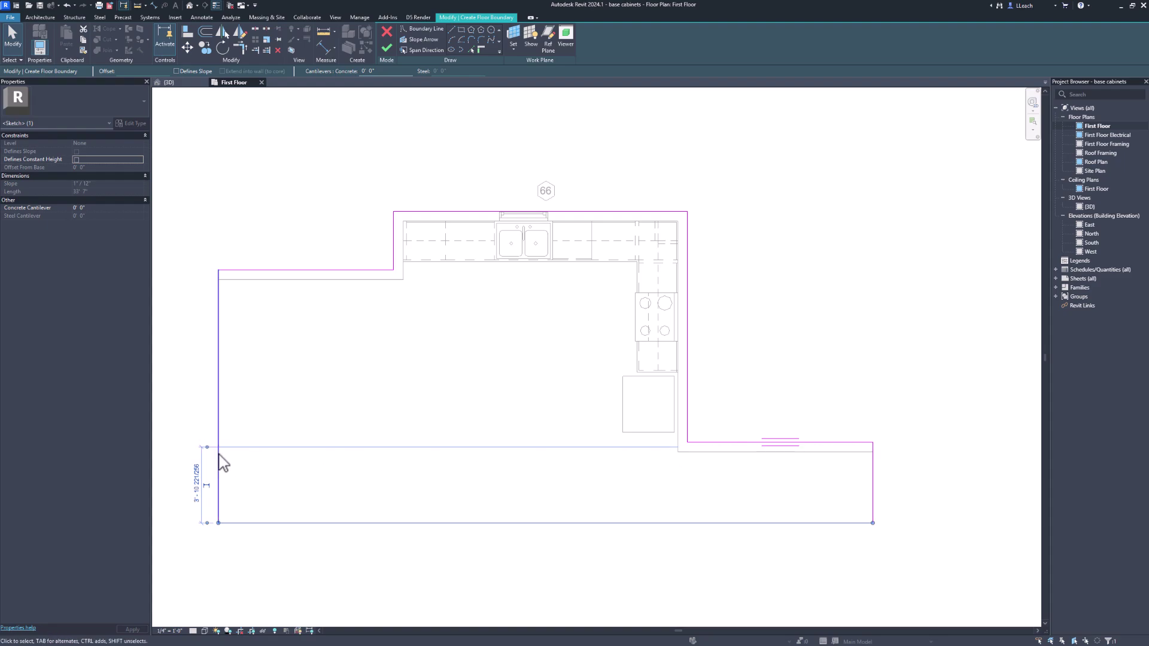
drag(207, 448, 697, 454)
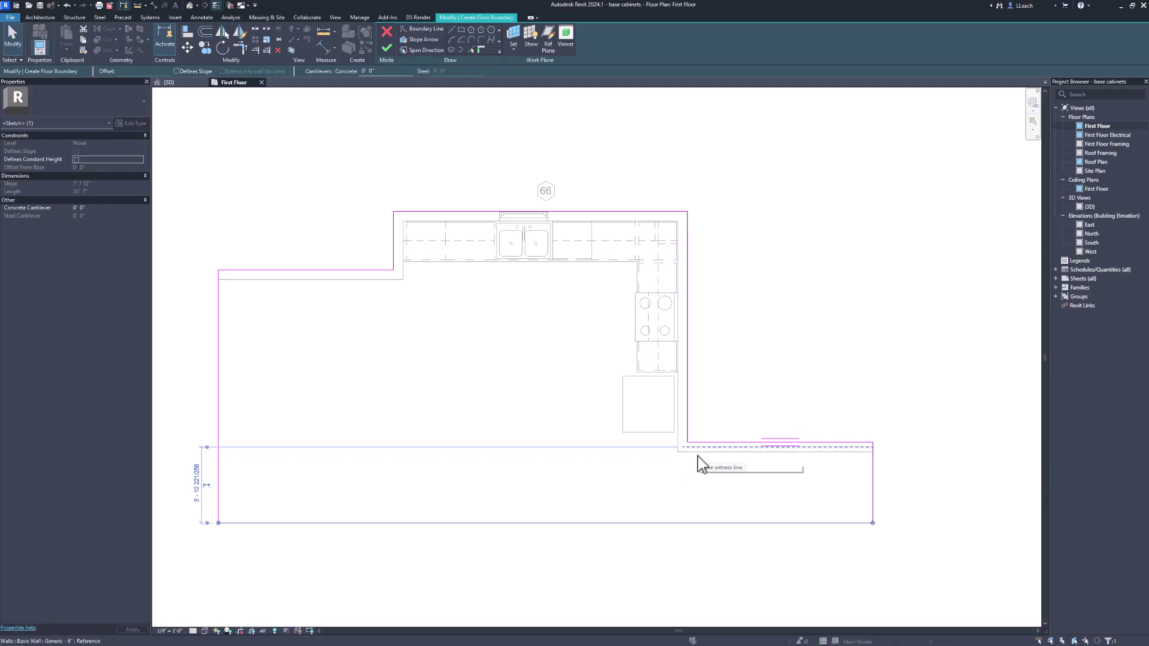
drag(208, 449, 208, 452)
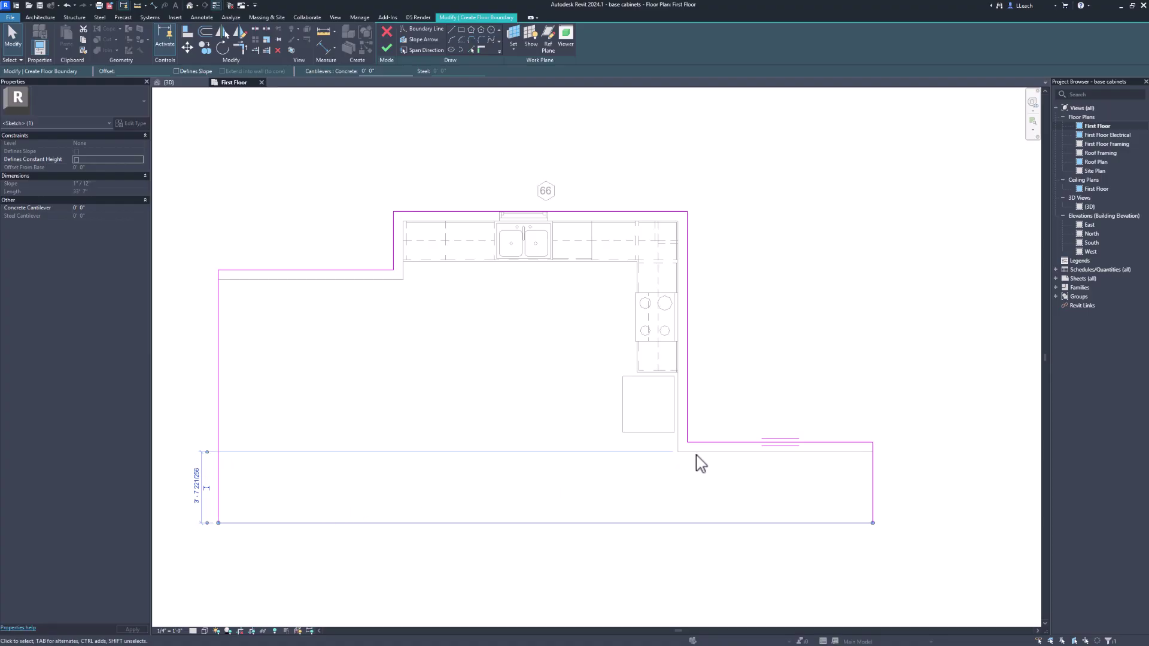
click(197, 504)
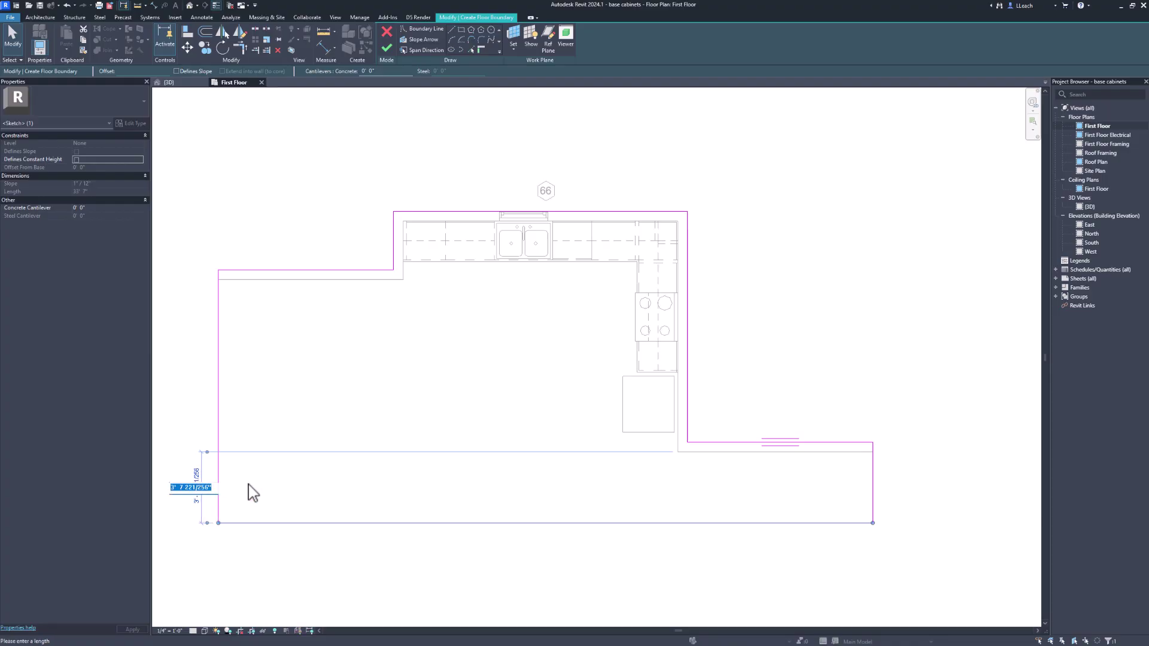
text(4)
key(Return)
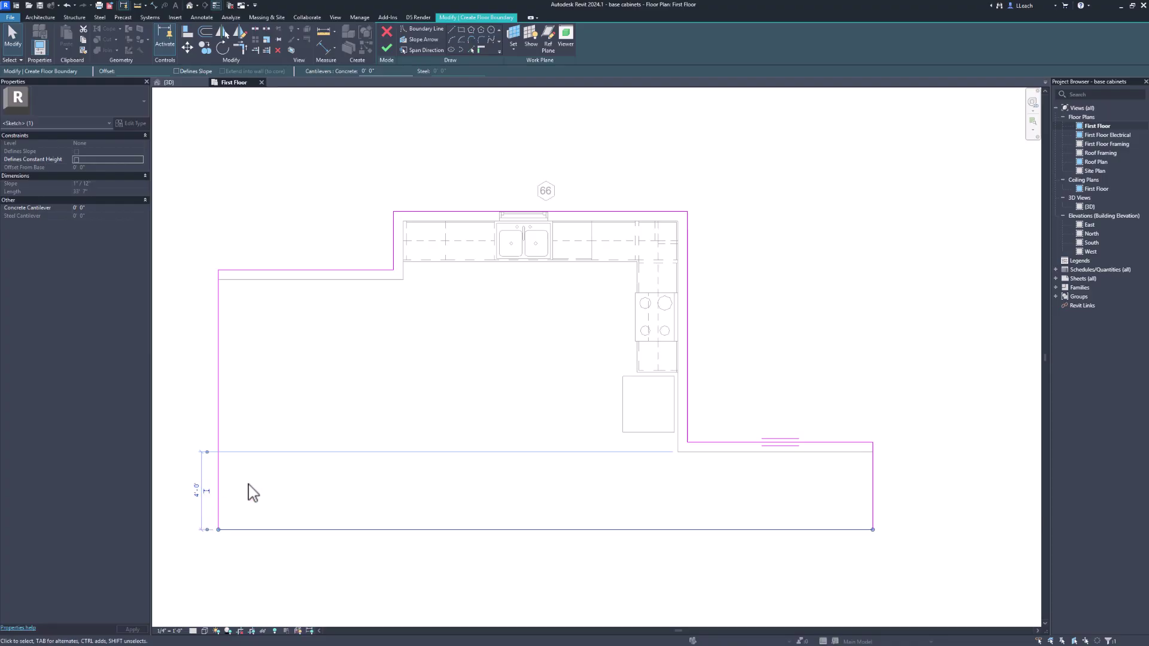
click(291, 223)
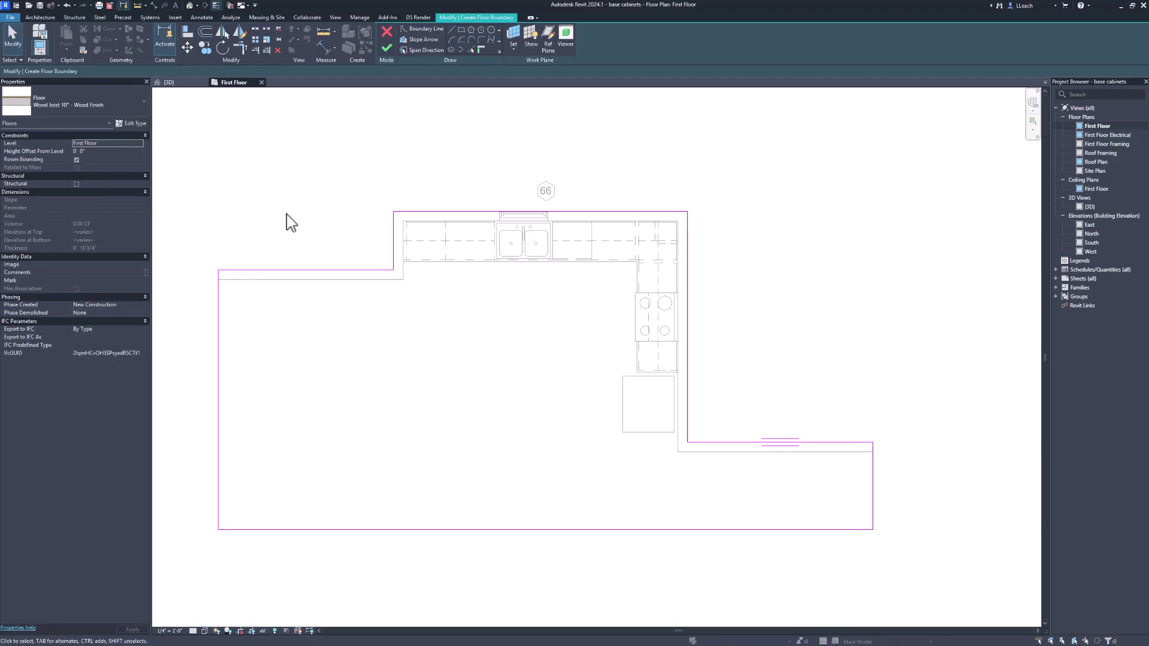
Finish the floor sketch and check the kitchen with its wood floor in the 3D view
click(386, 48)
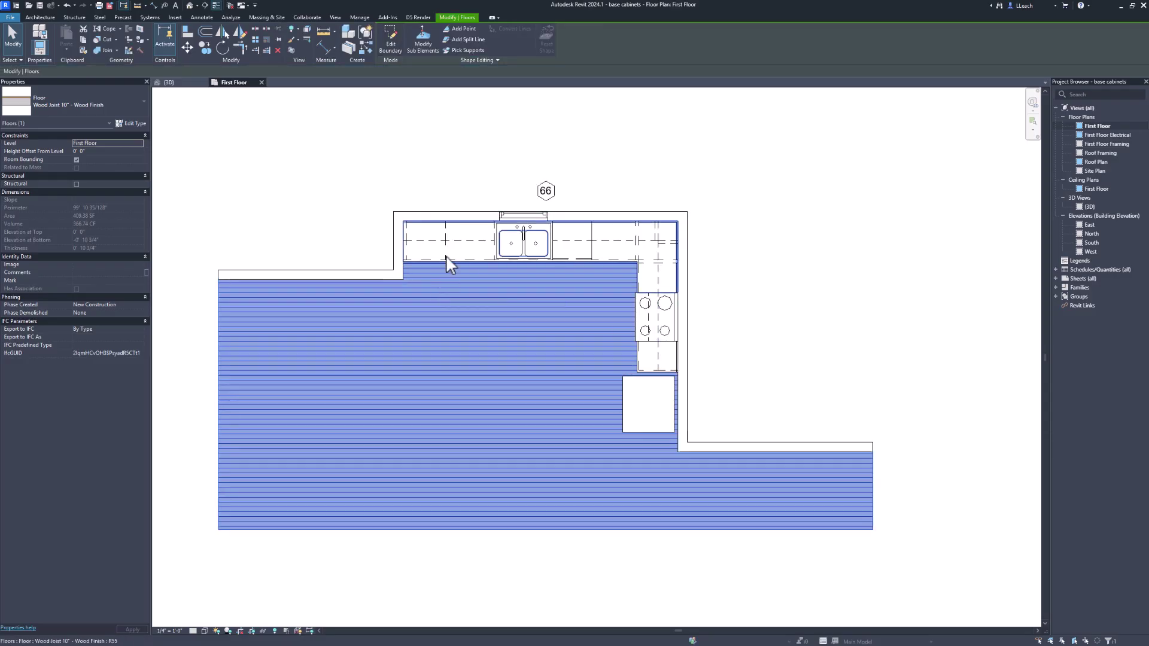
click(197, 83)
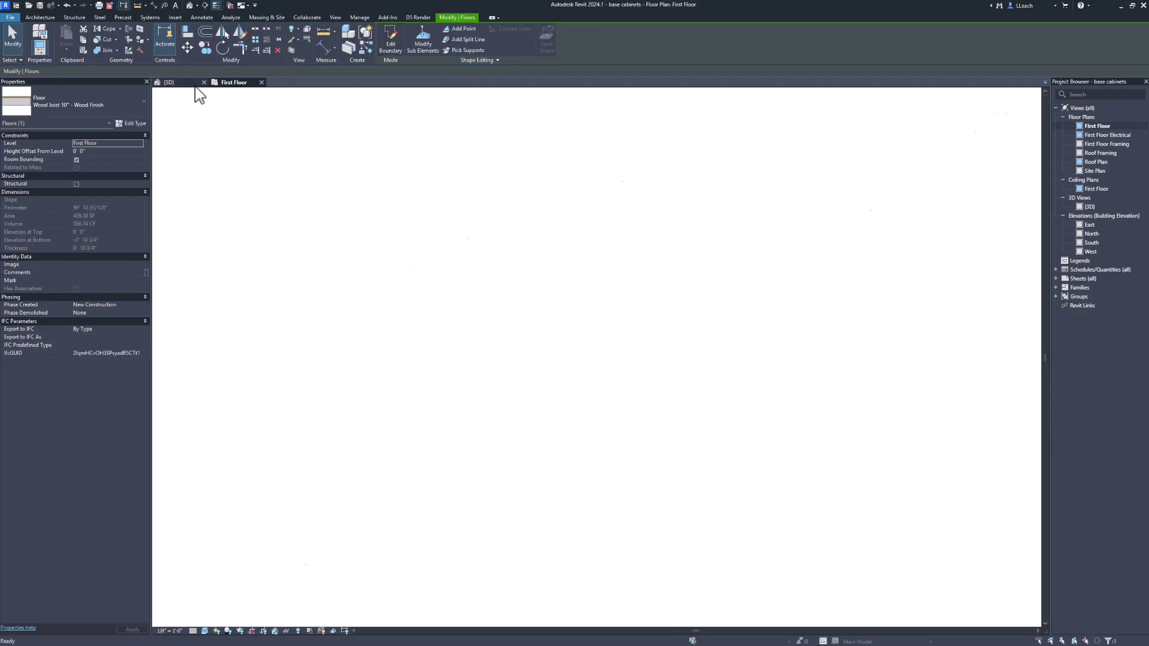
click(311, 206)
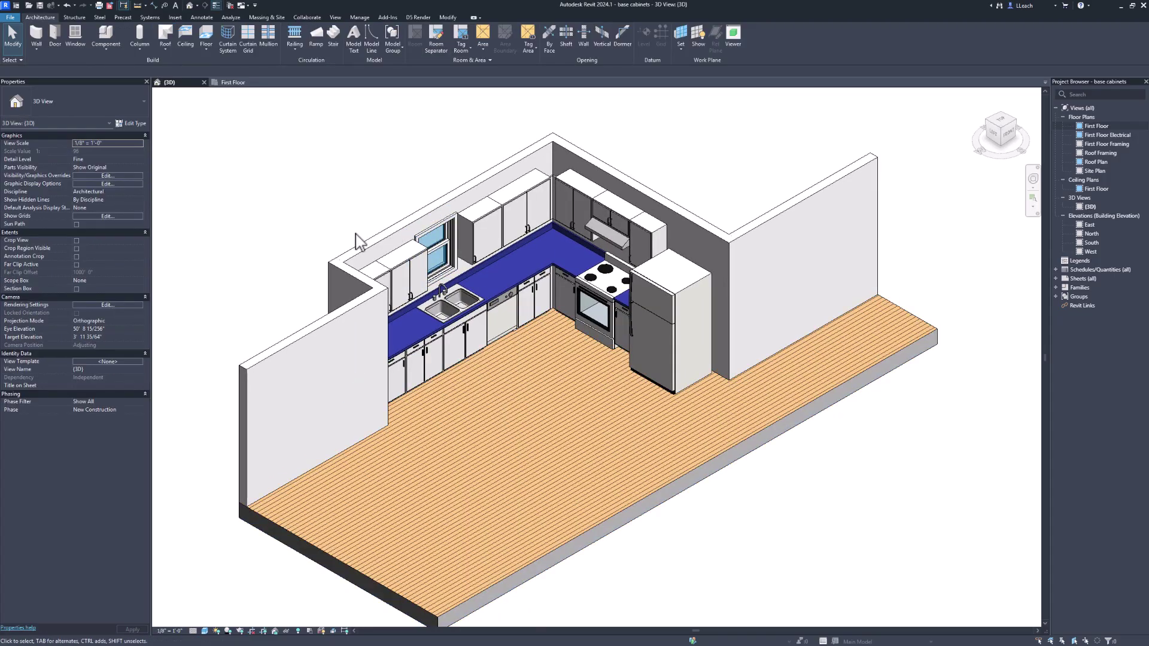
scroll(526, 310, up, 2)
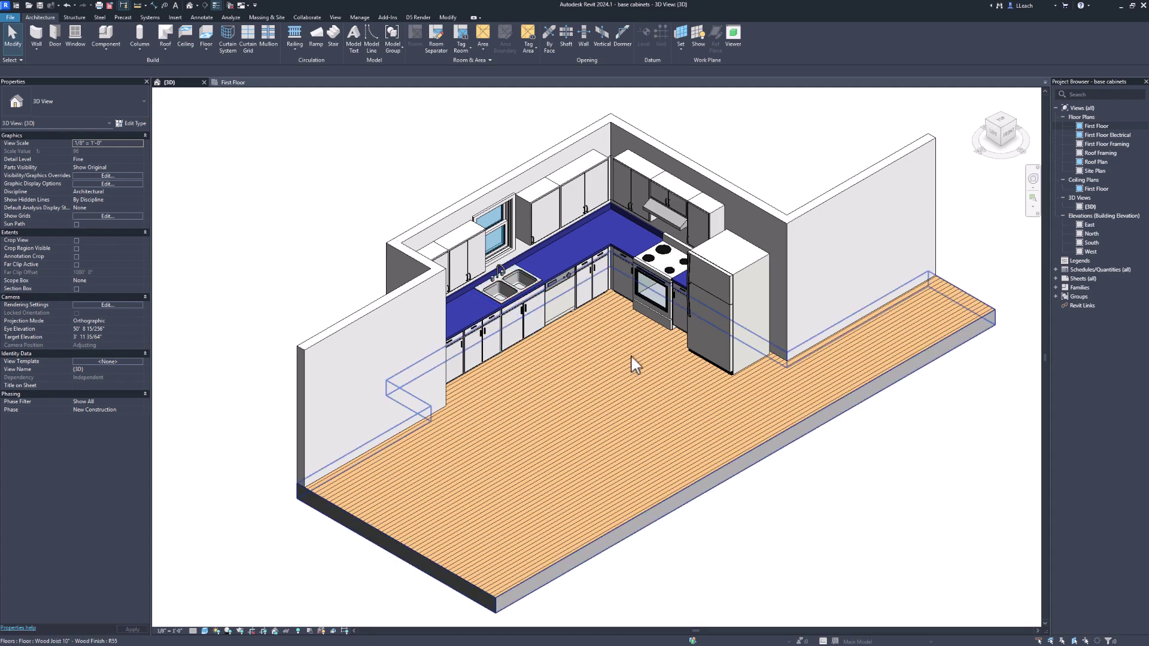
middle_drag(604, 355, 597, 367)
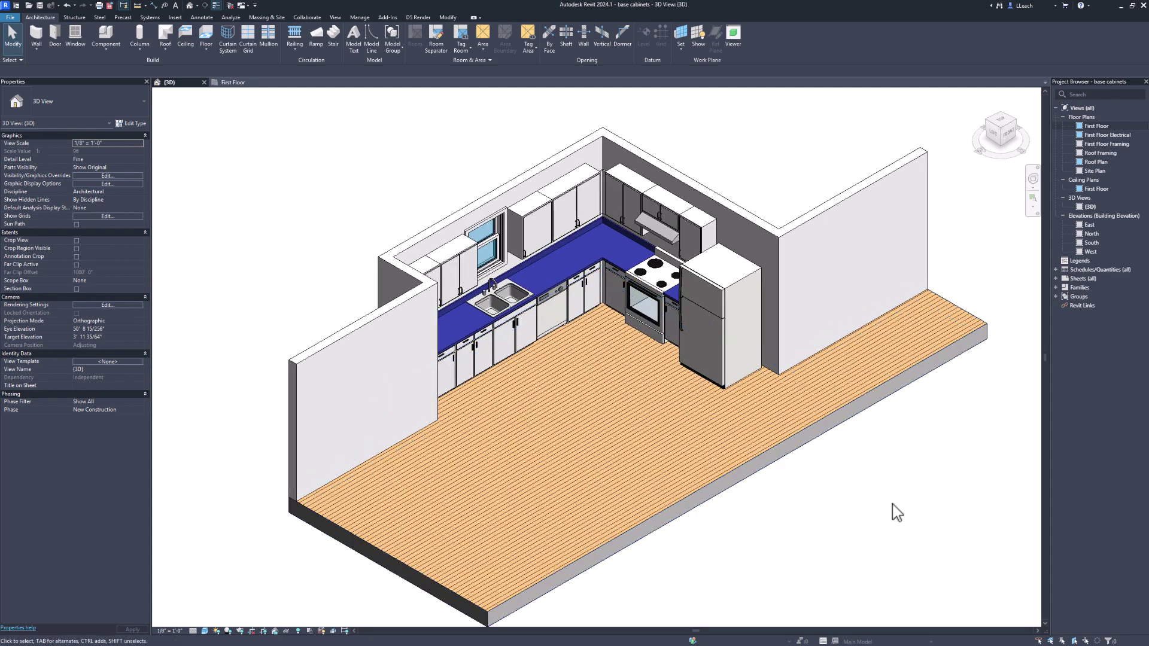
middle_drag(906, 486, 903, 477)
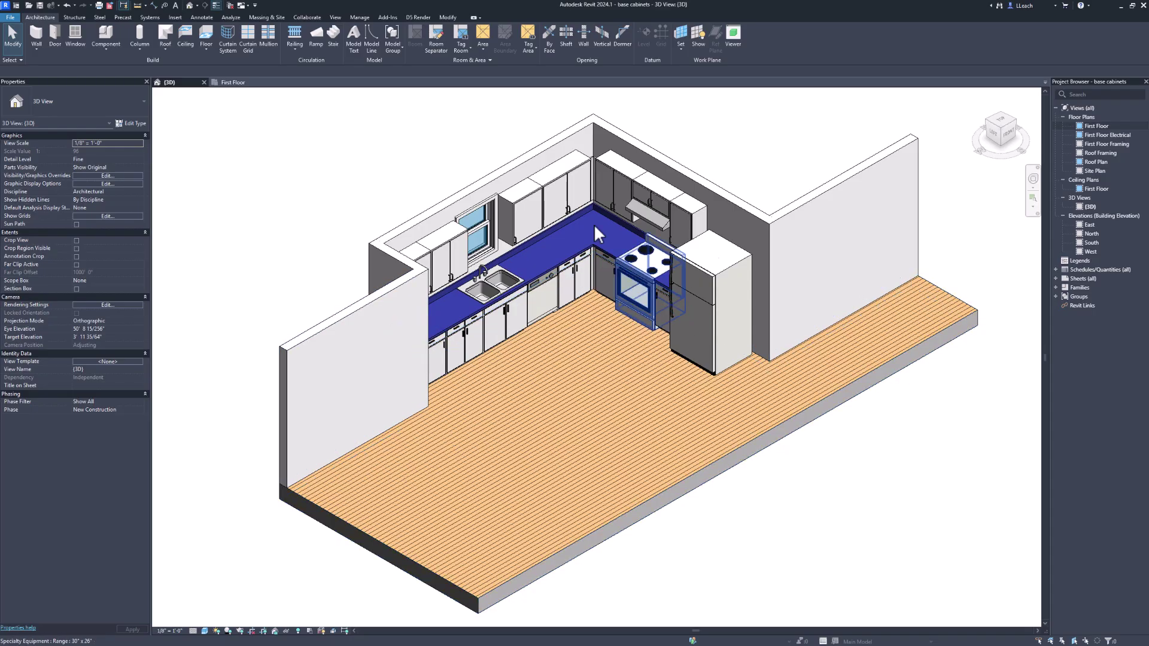
middle_drag(323, 198, 343, 207)
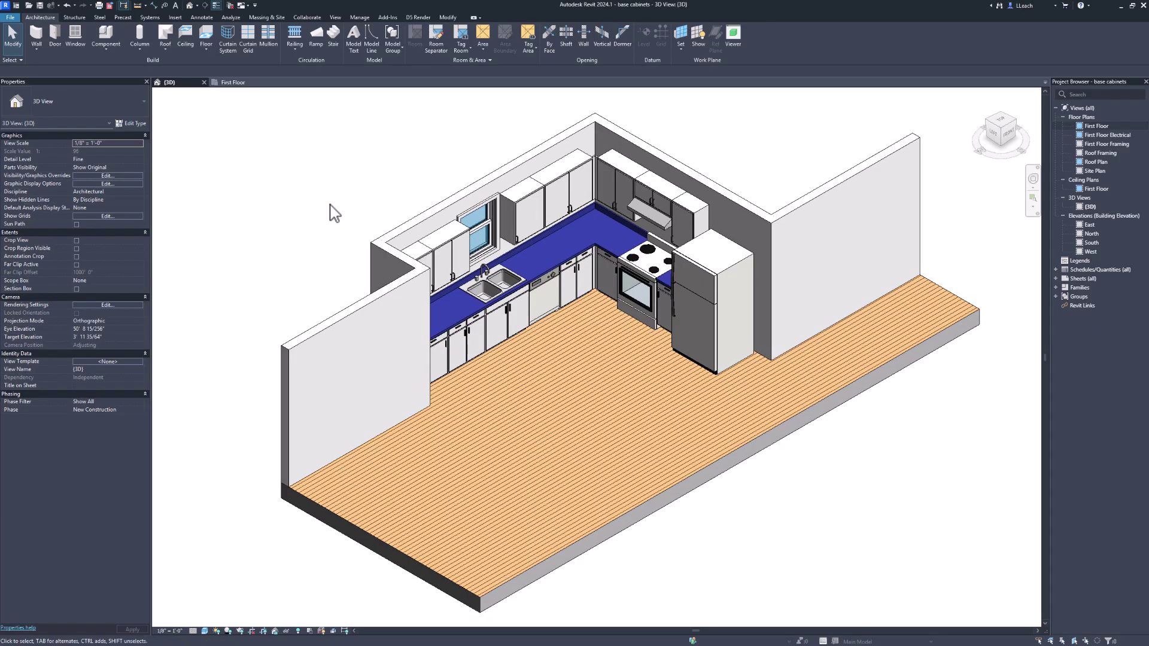
mouse_move(445, 643)
middle_drag(323, 244, 334, 251)
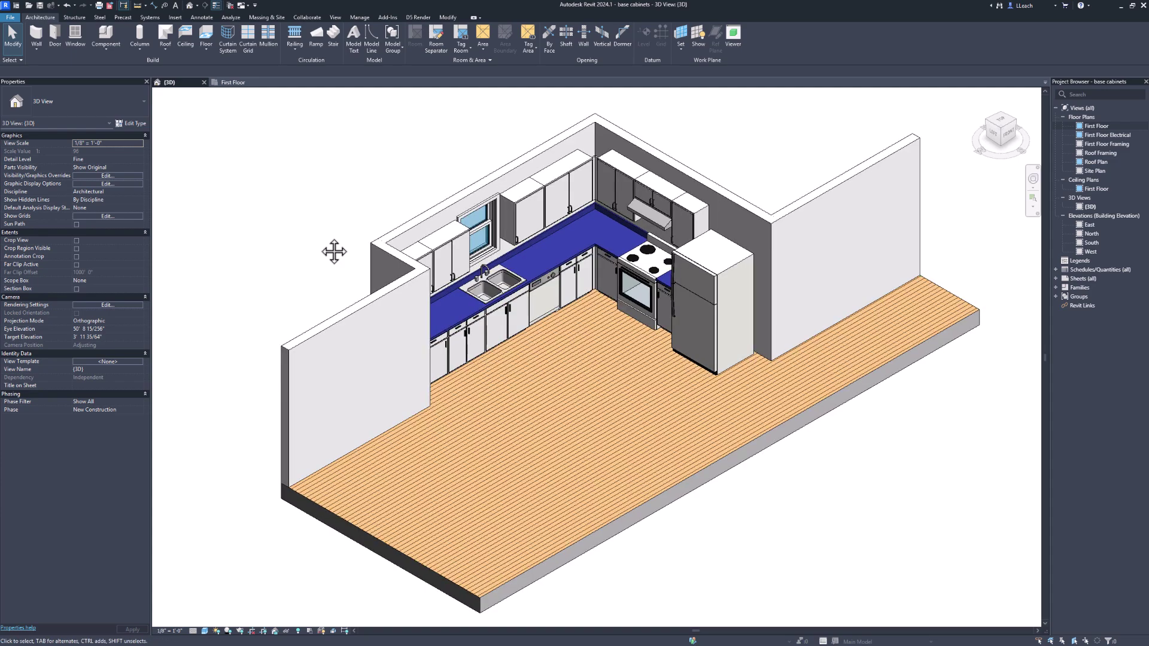